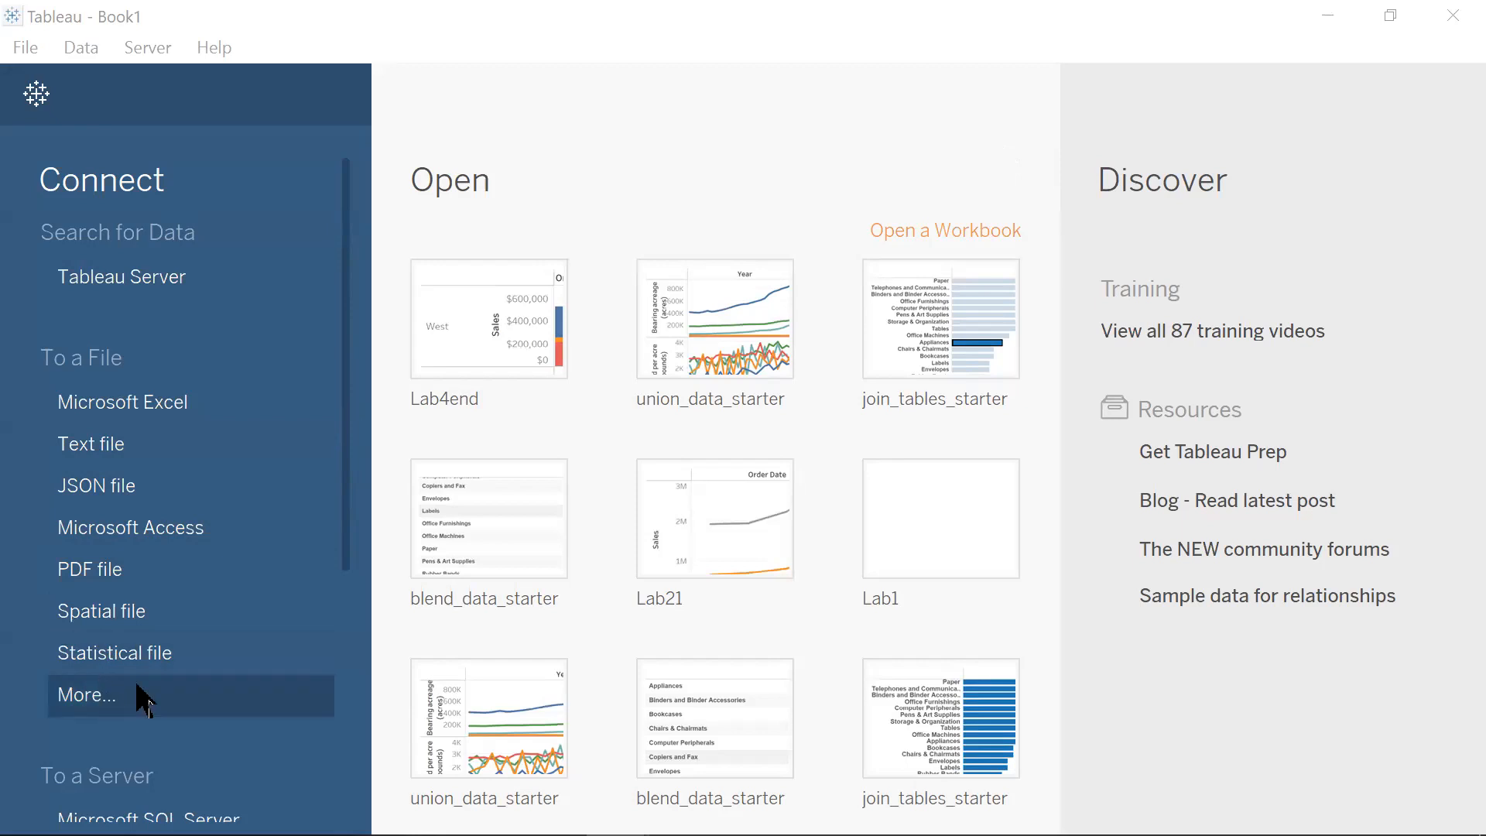
# - Open the "Sample - Superstore Subset (Excel)" Tableau workbook from the Video folder inside 4 Visualizing Proportions
pyautogui.click(147, 696)
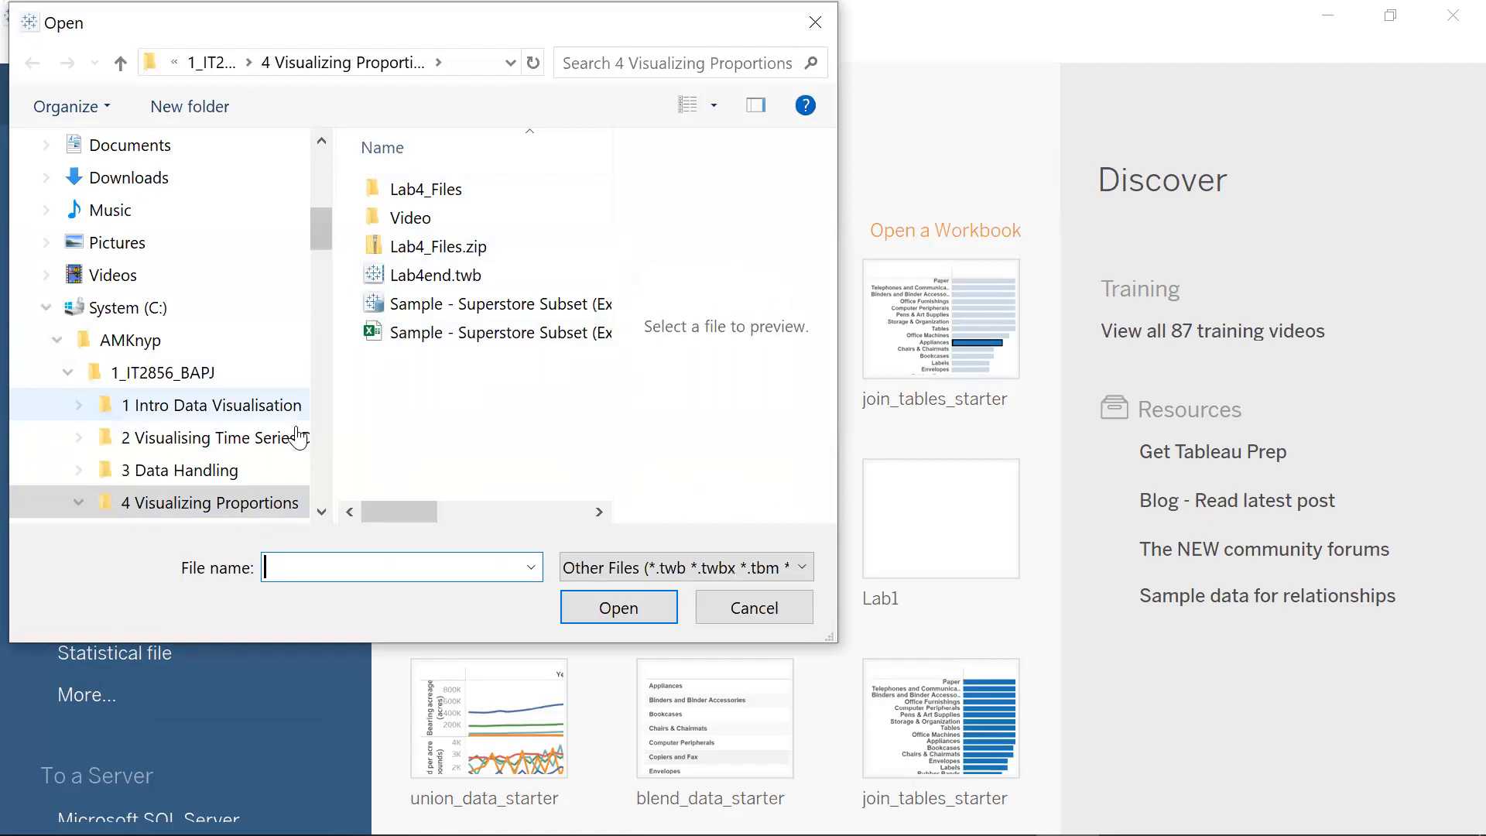
pyautogui.scroll(-2, 322, 518)
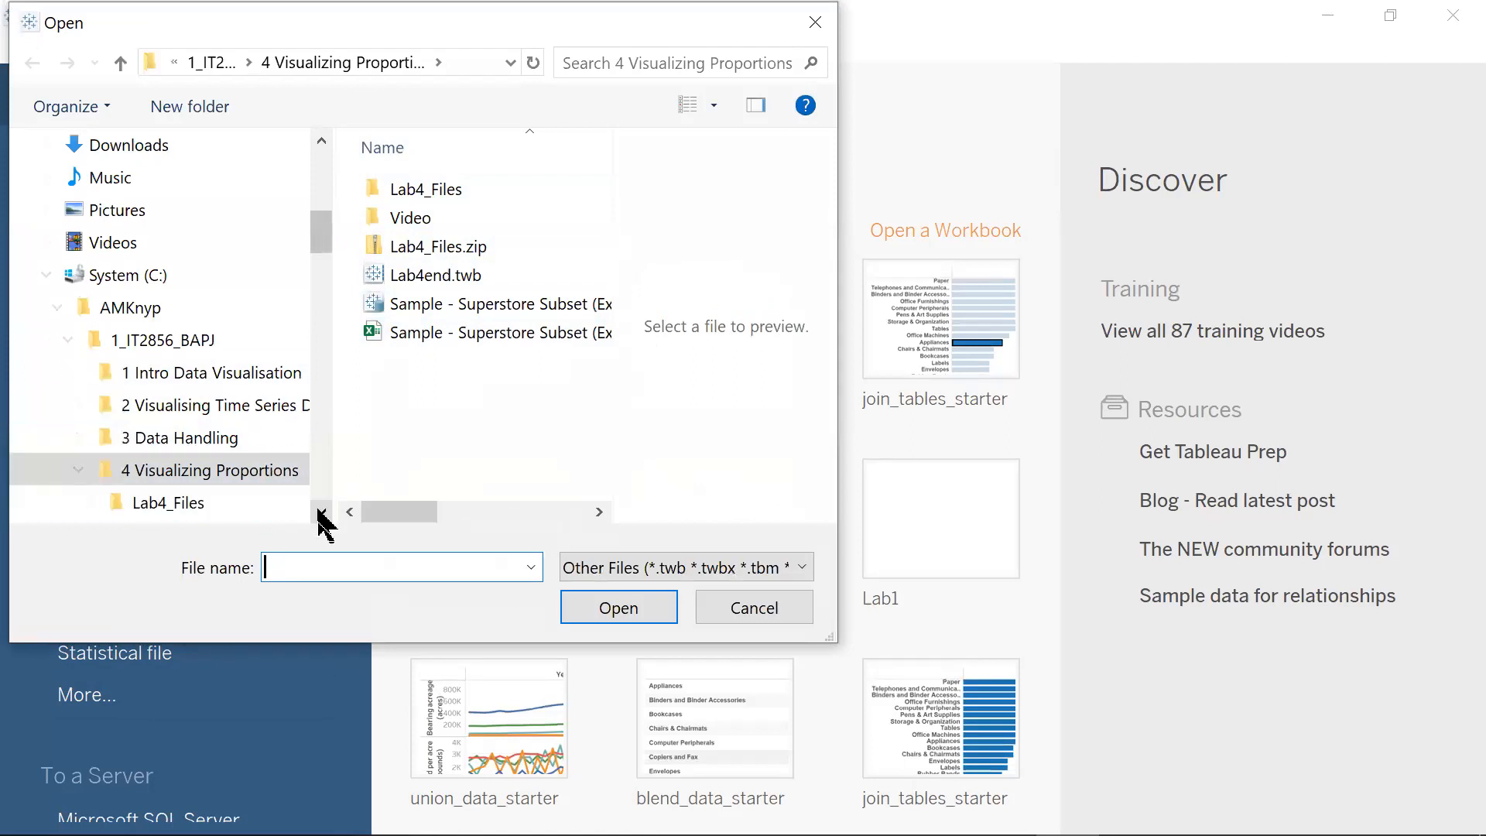
pyautogui.click(172, 504)
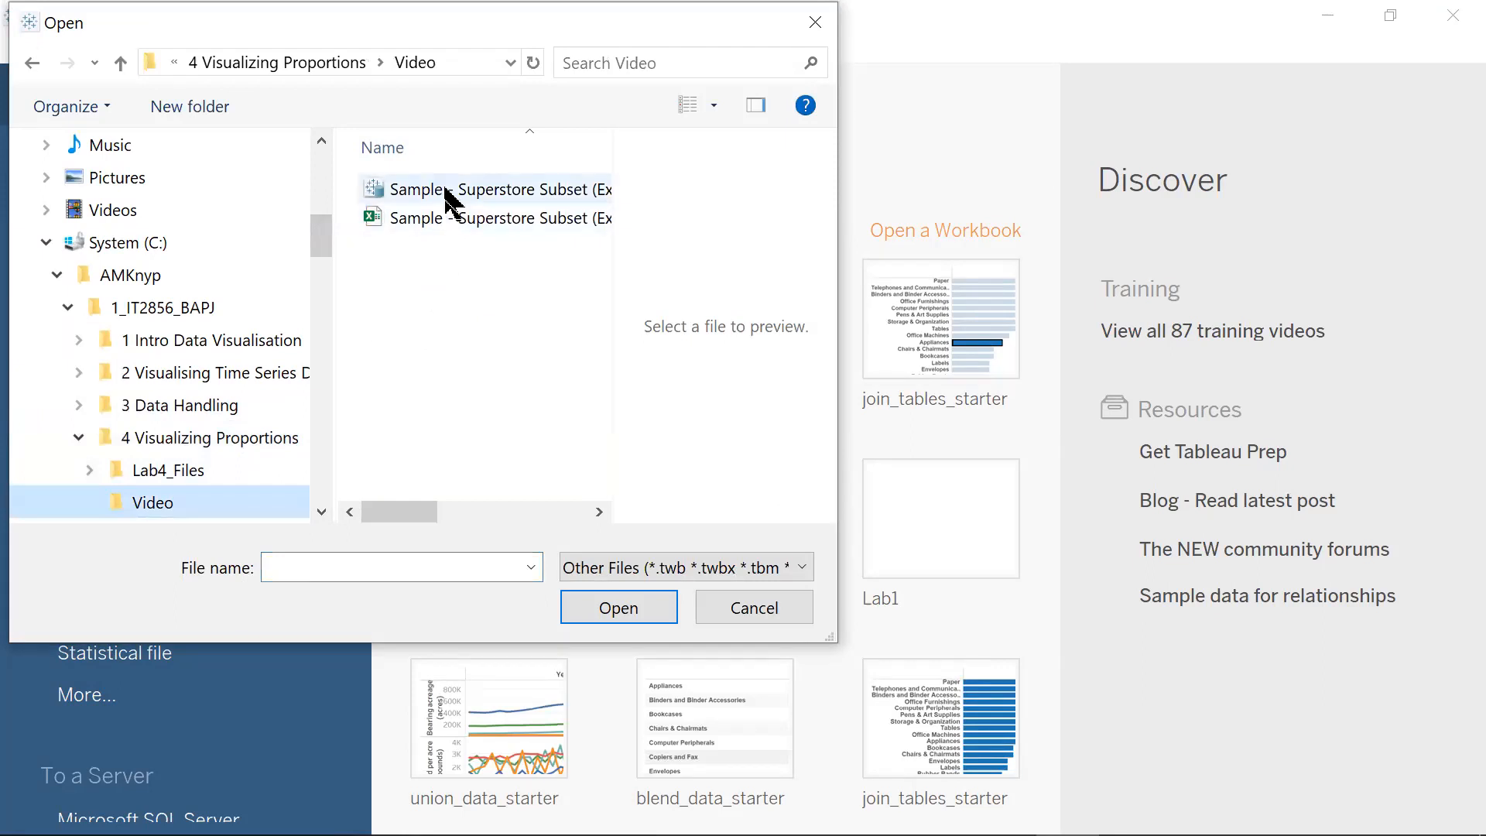
pyautogui.click(504, 206)
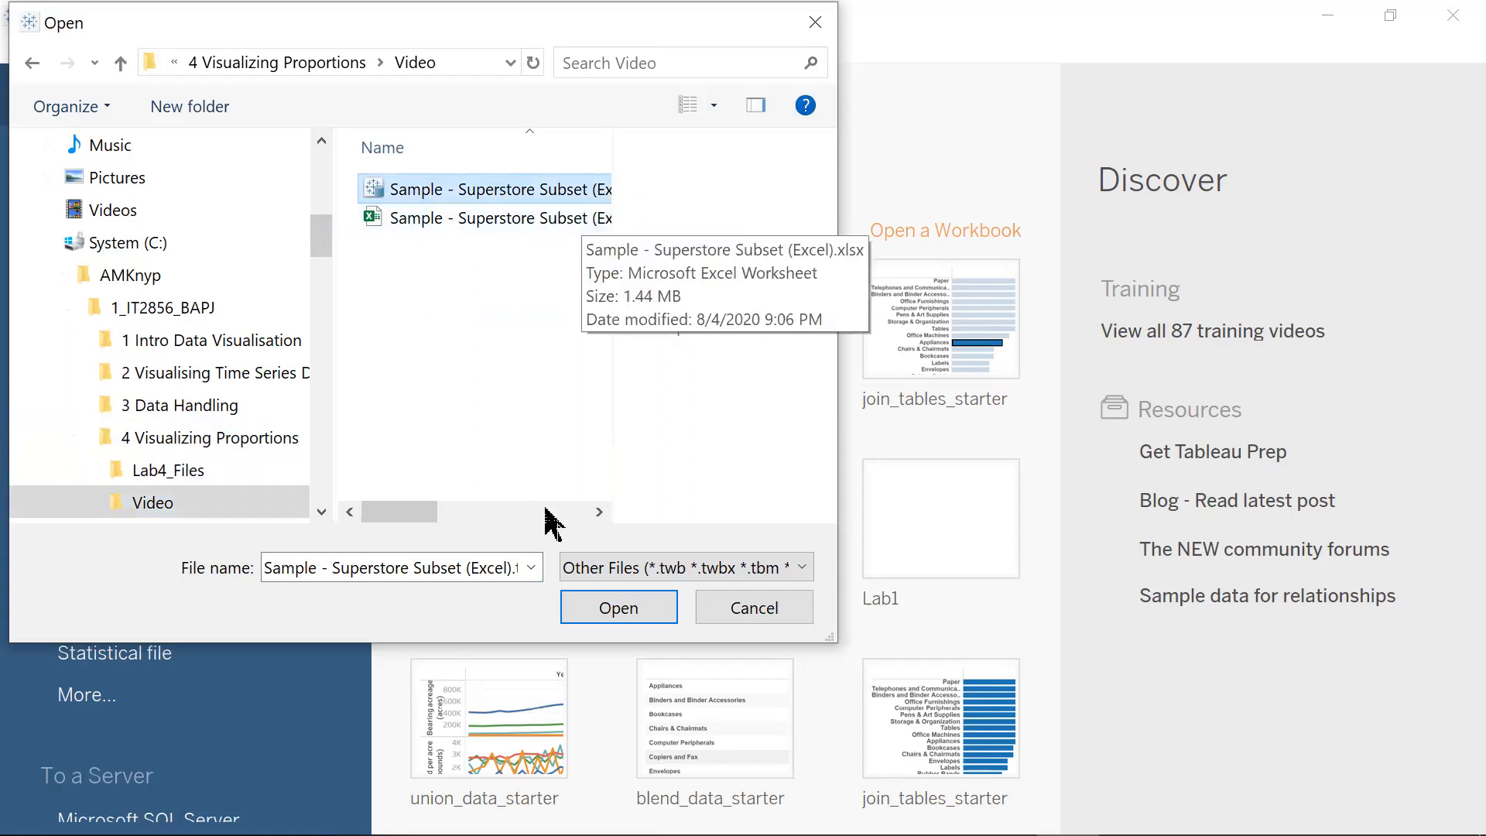
pyautogui.click(628, 609)
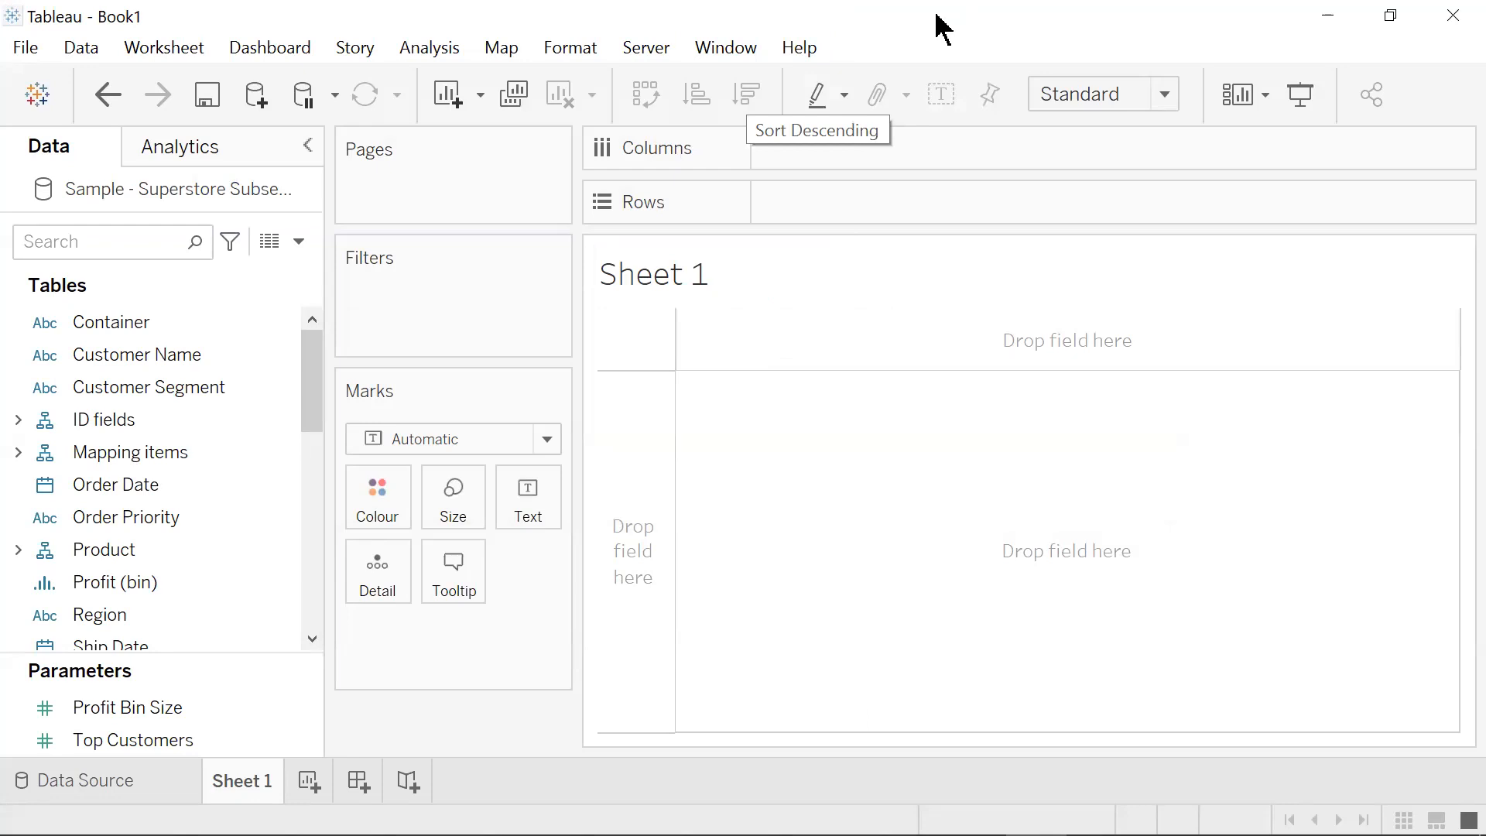
# - Rename the worksheet Sheet 1 as Task1
pyautogui.rightClick(246, 795)
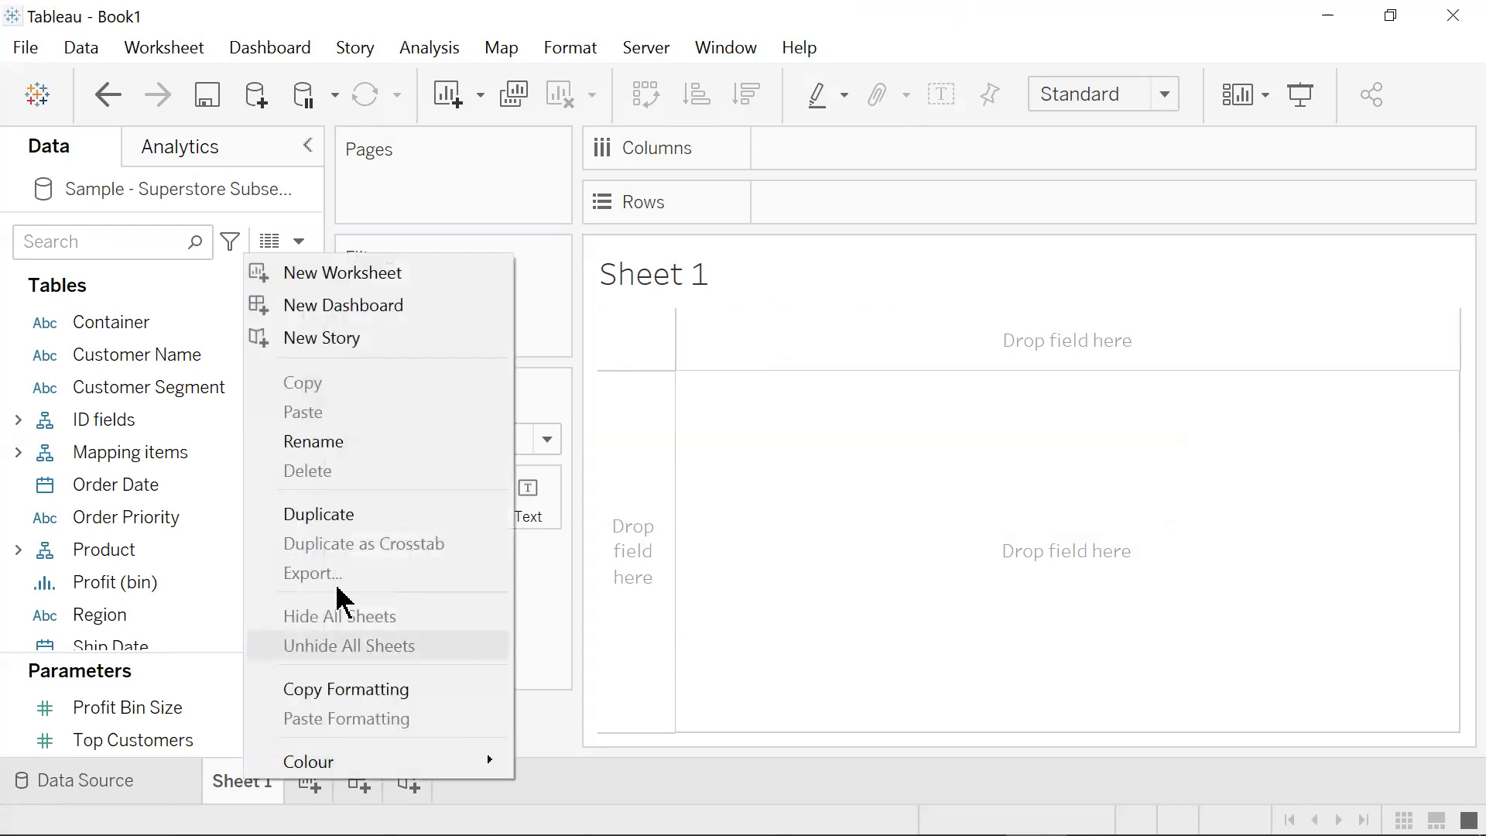
pyautogui.click(345, 441)
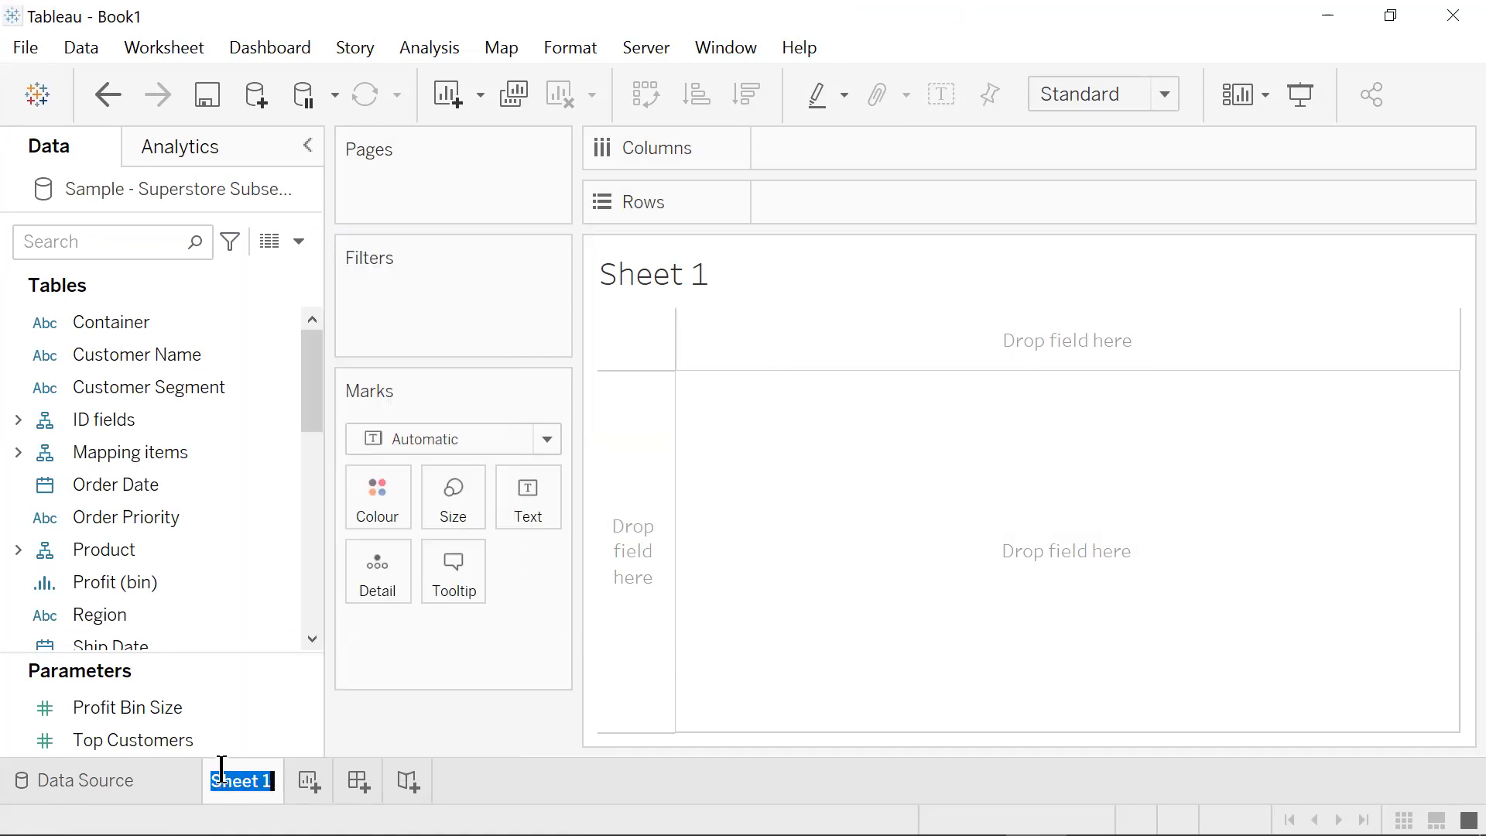
pyautogui.write('Task1')
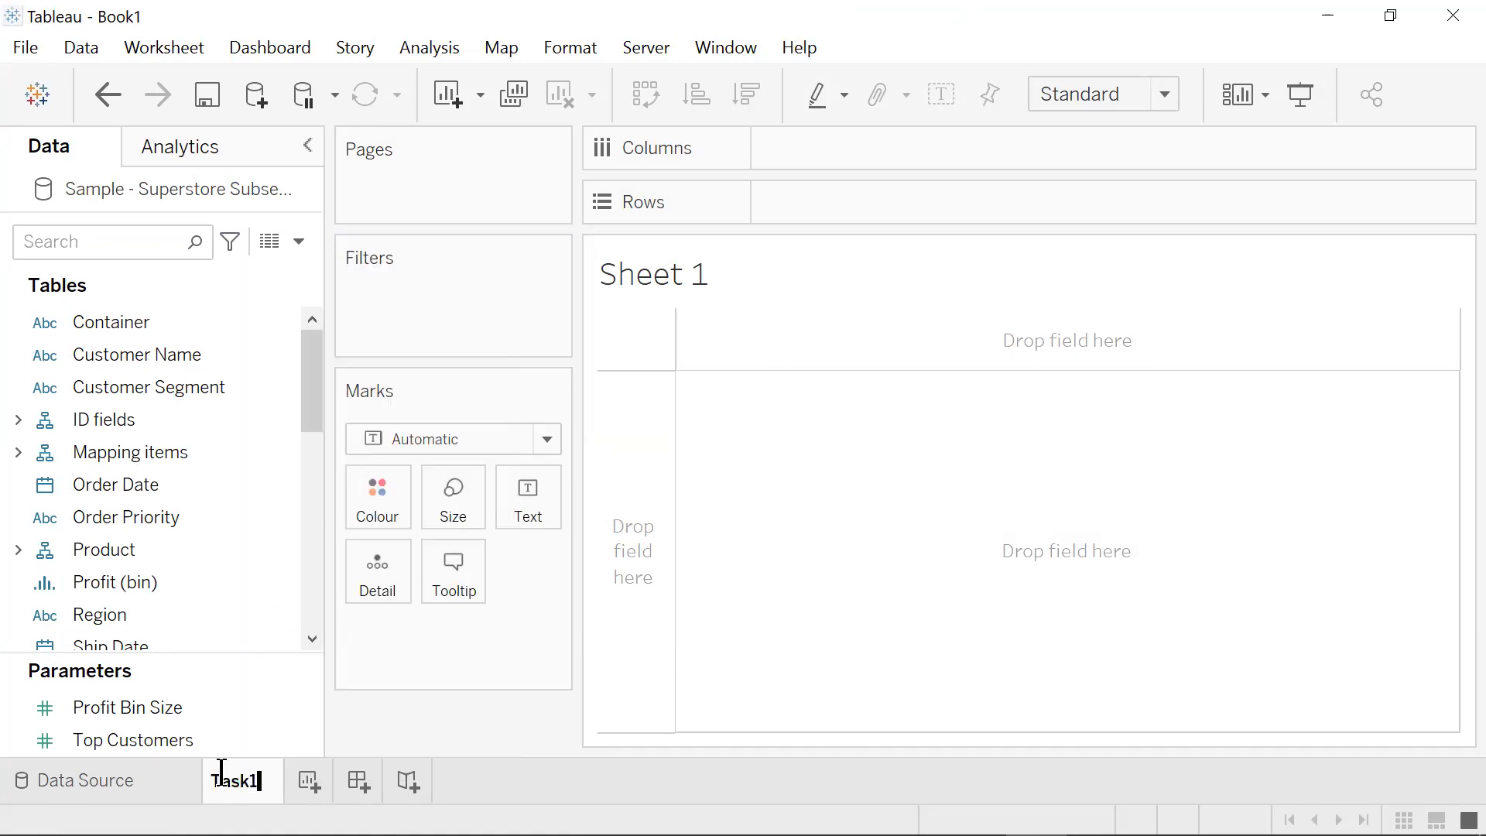
pyautogui.press('Return')
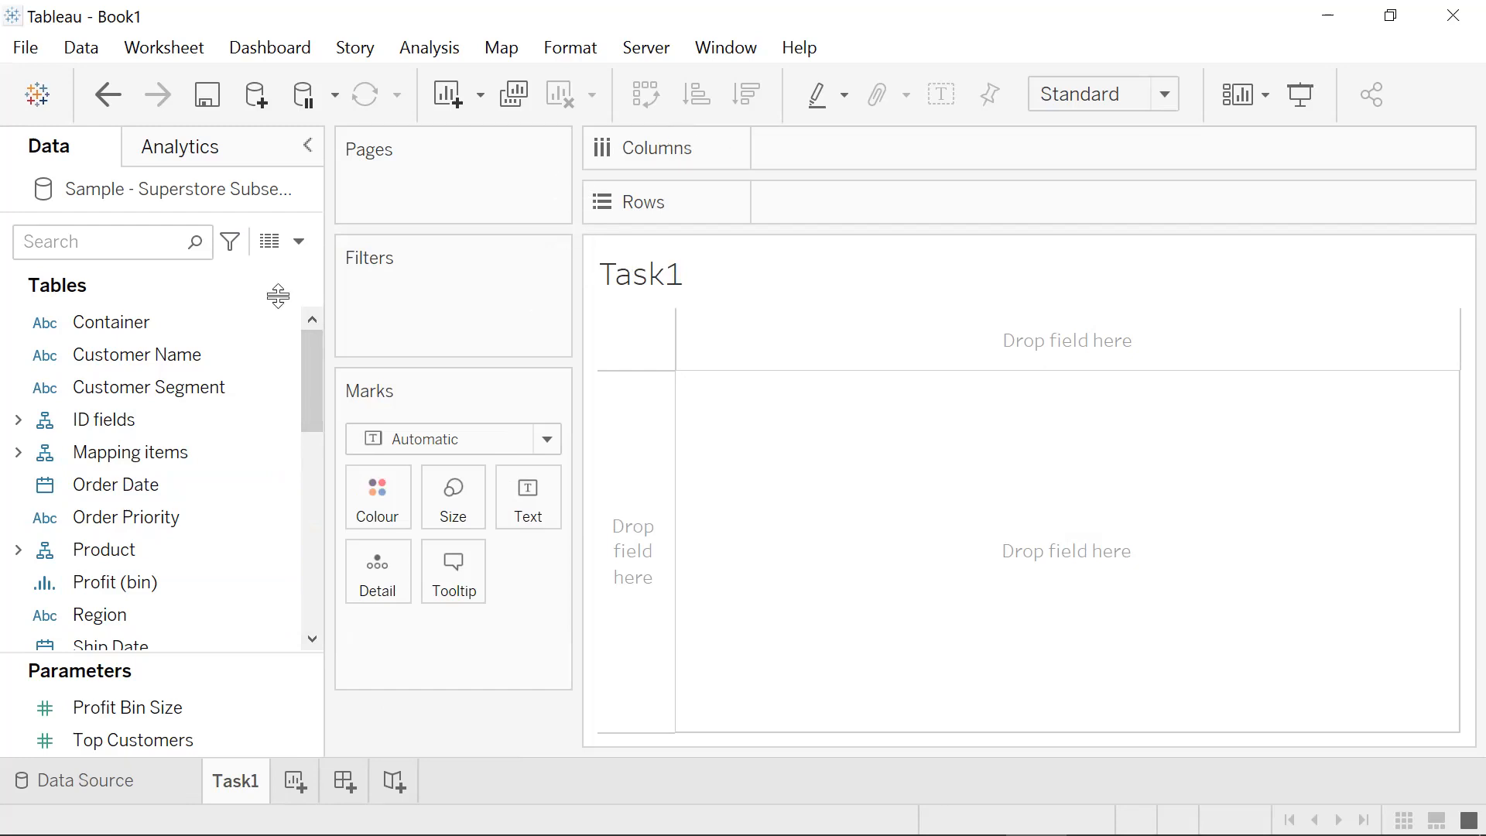
# - Plot Sales by year by placing Order Date on Columns and Sales on Rows
pyautogui.click(244, 324)
pyautogui.click(155, 388)
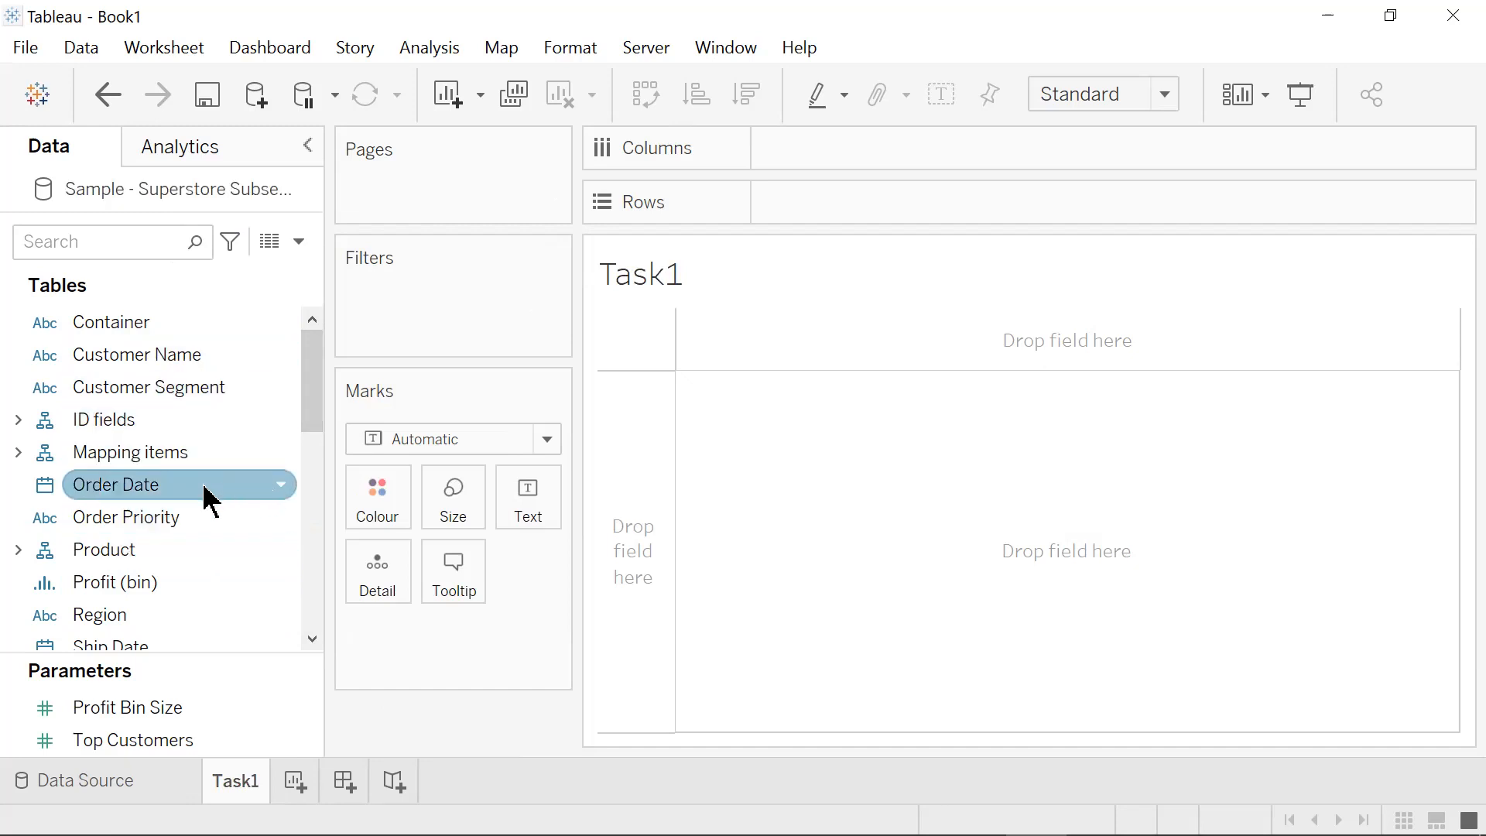
pyautogui.moveTo(207, 499); pyautogui.dragTo(921, 147)
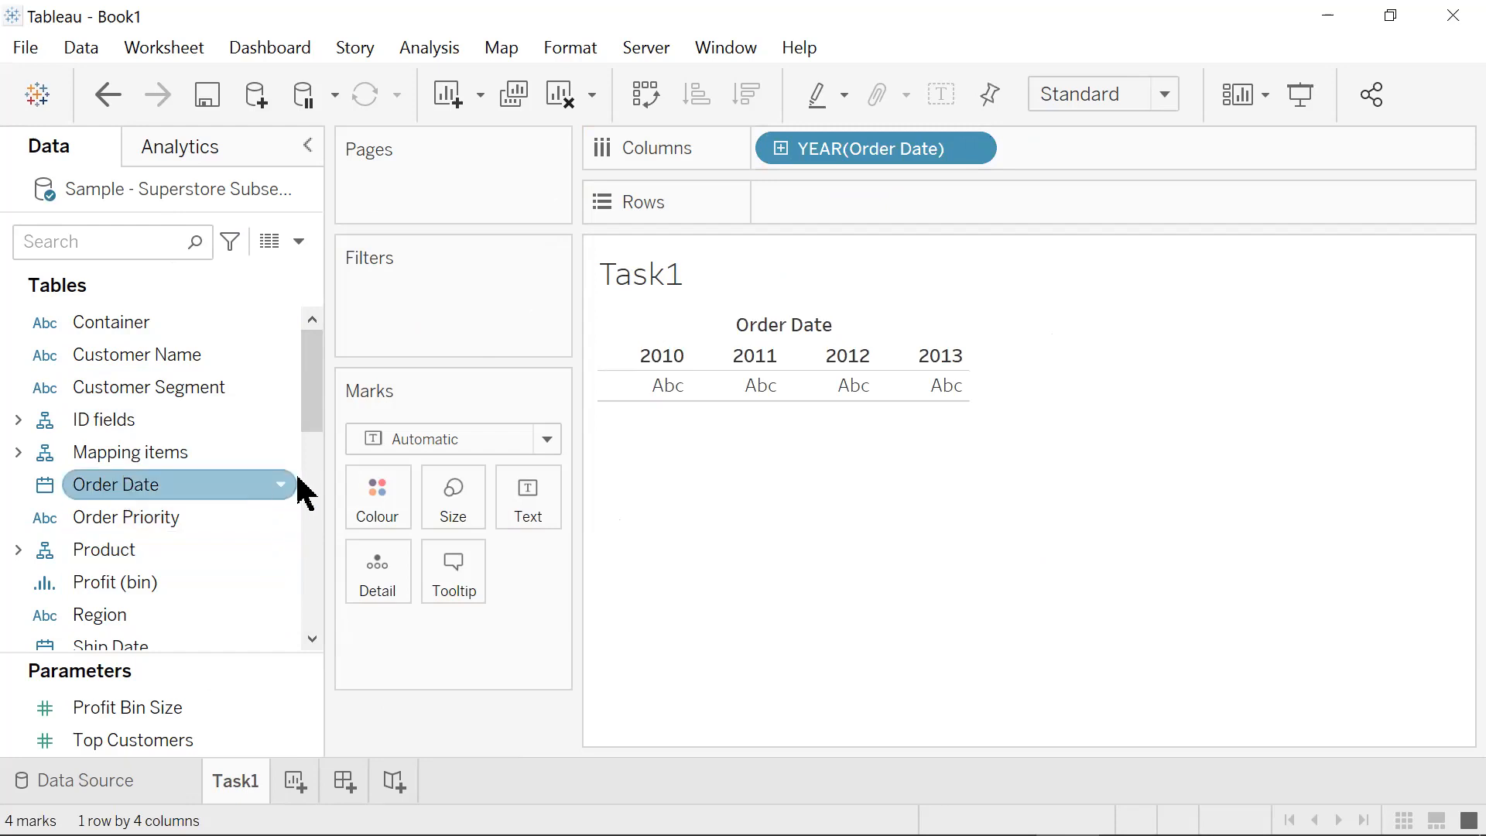
pyautogui.moveTo(311, 415); pyautogui.dragTo(298, 572)
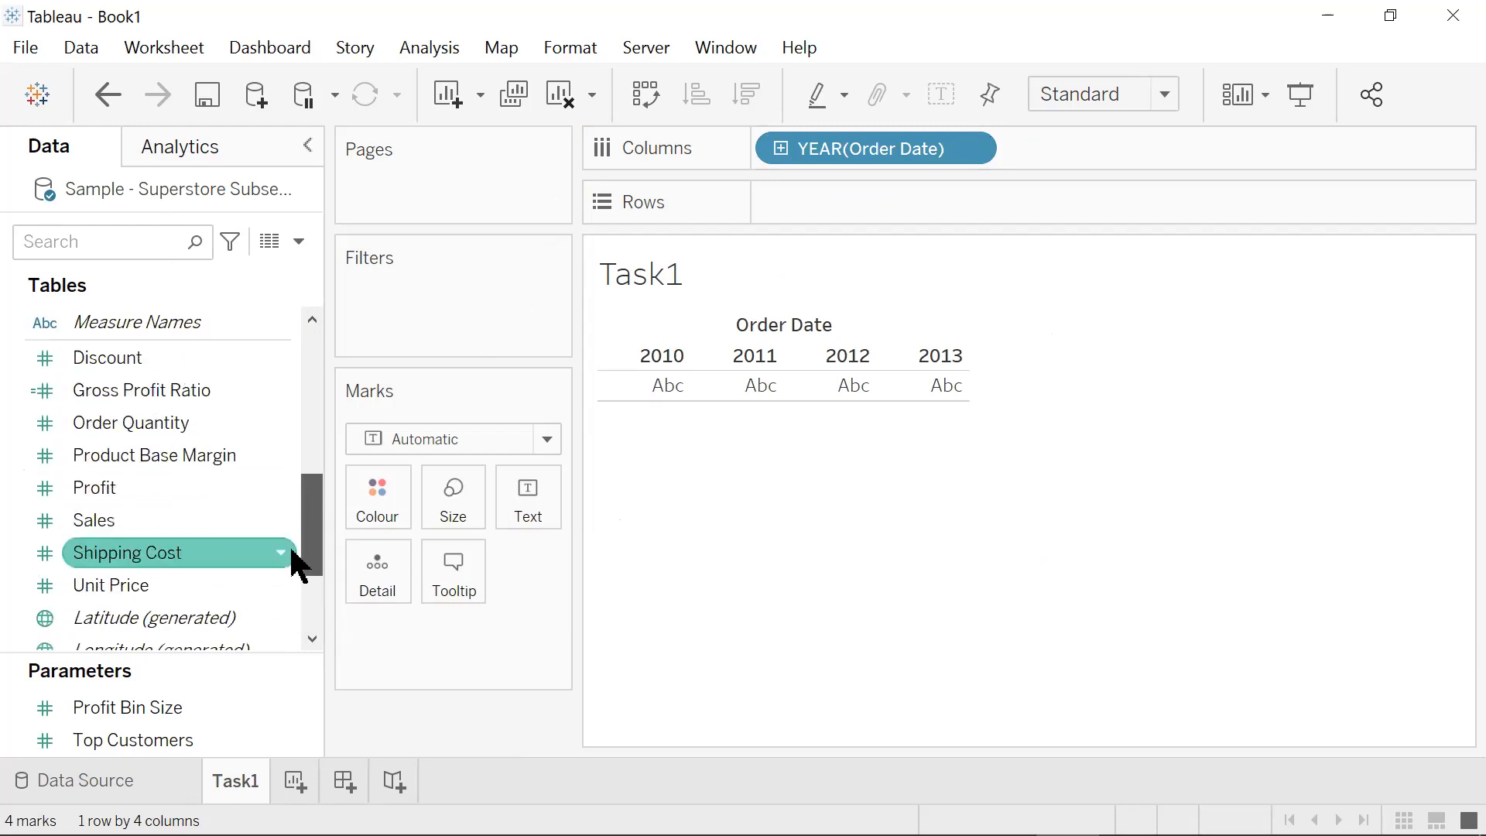
pyautogui.moveTo(189, 520); pyautogui.dragTo(872, 217)
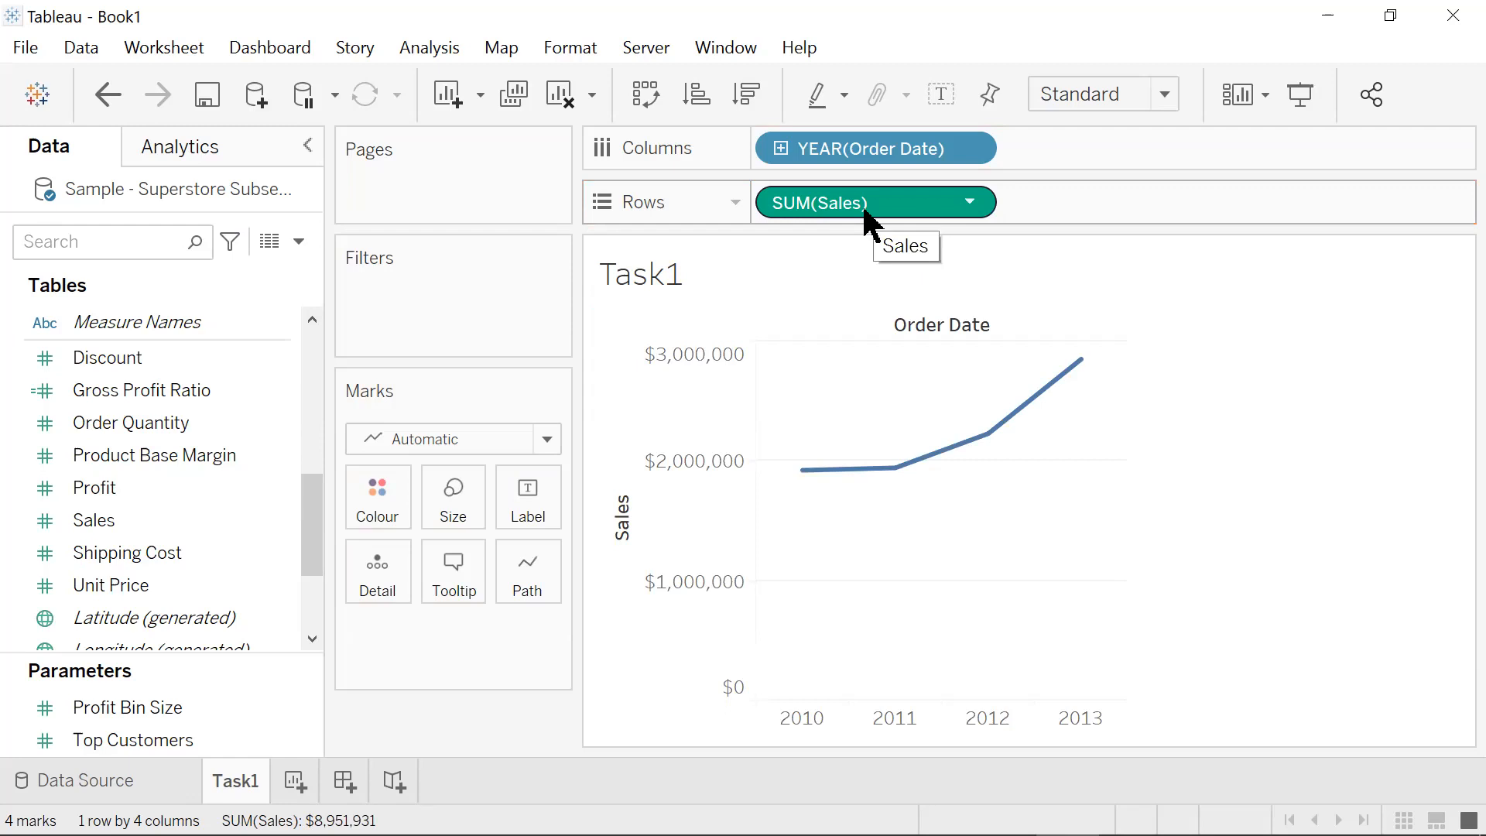
# - Change the mark type of the yearly sales chart to Bar
pyautogui.click(548, 448)
pyautogui.scroll(-1, 480, 198)
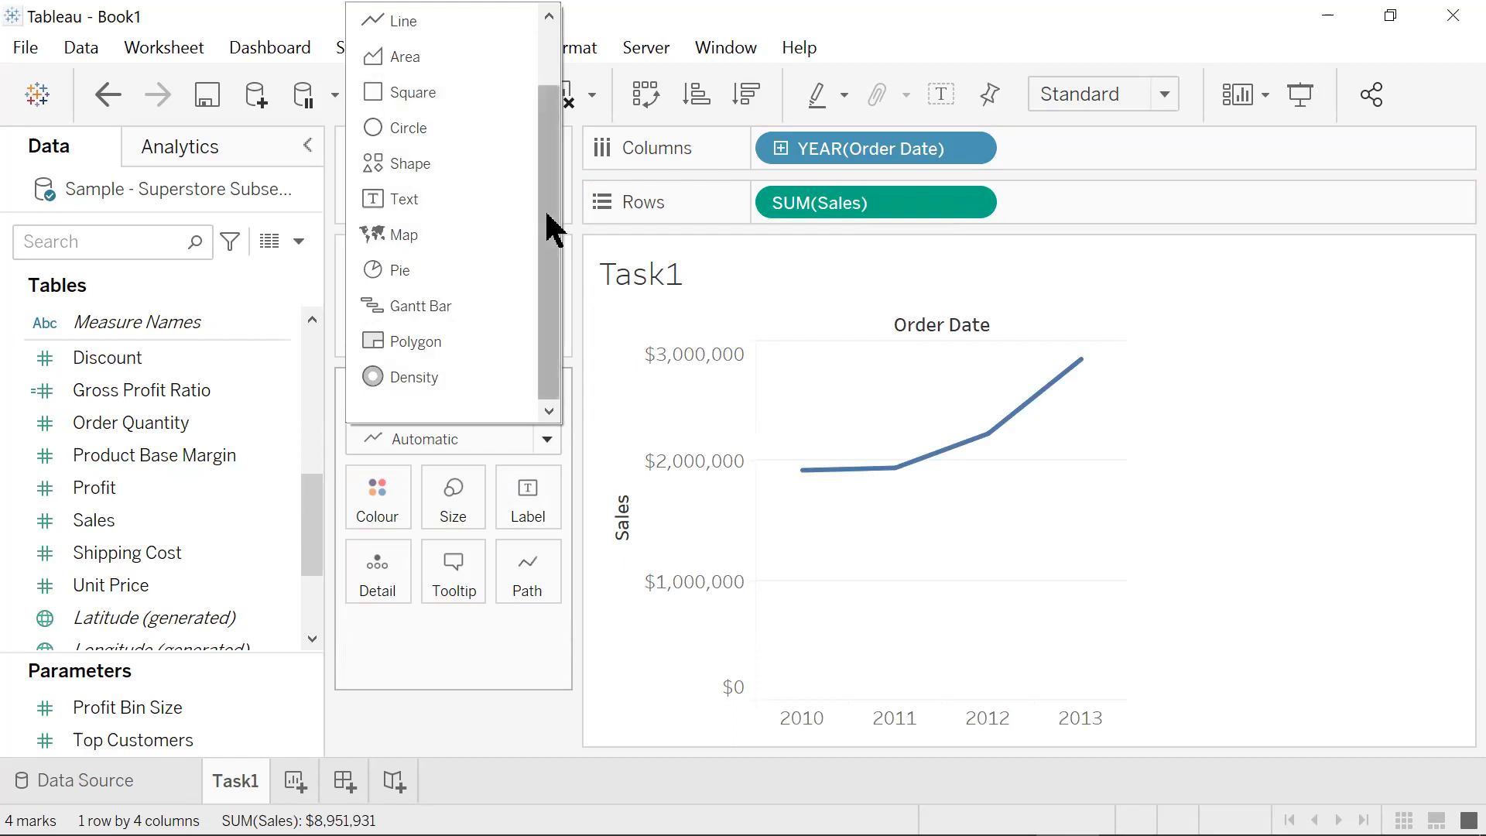
pyautogui.moveTo(549, 217); pyautogui.dragTo(549, 144)
pyautogui.click(433, 56)
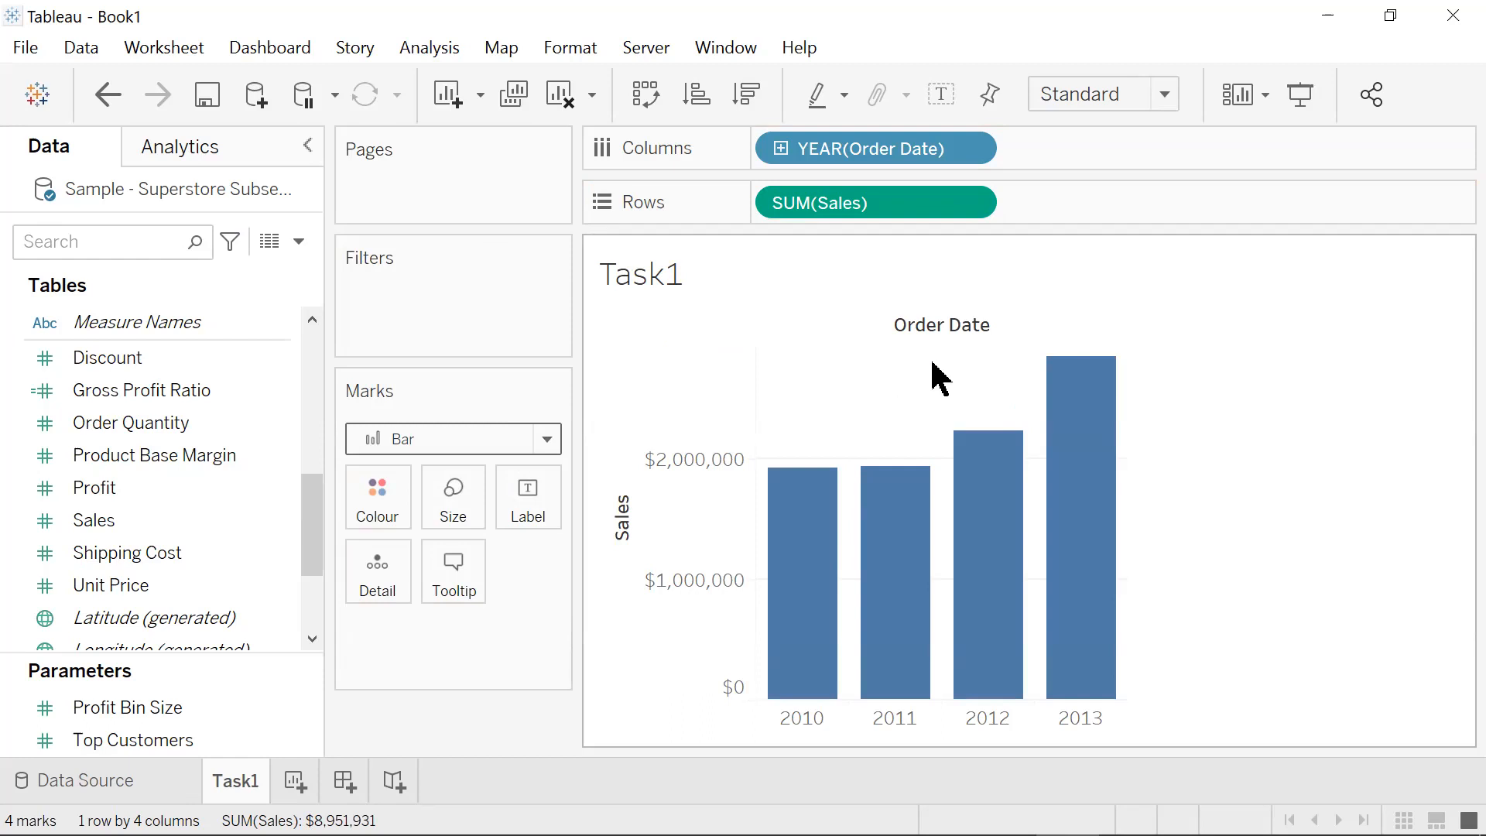
# - Colour the yearly sales bars by Ship Mode
pyautogui.moveTo(1063, 364)
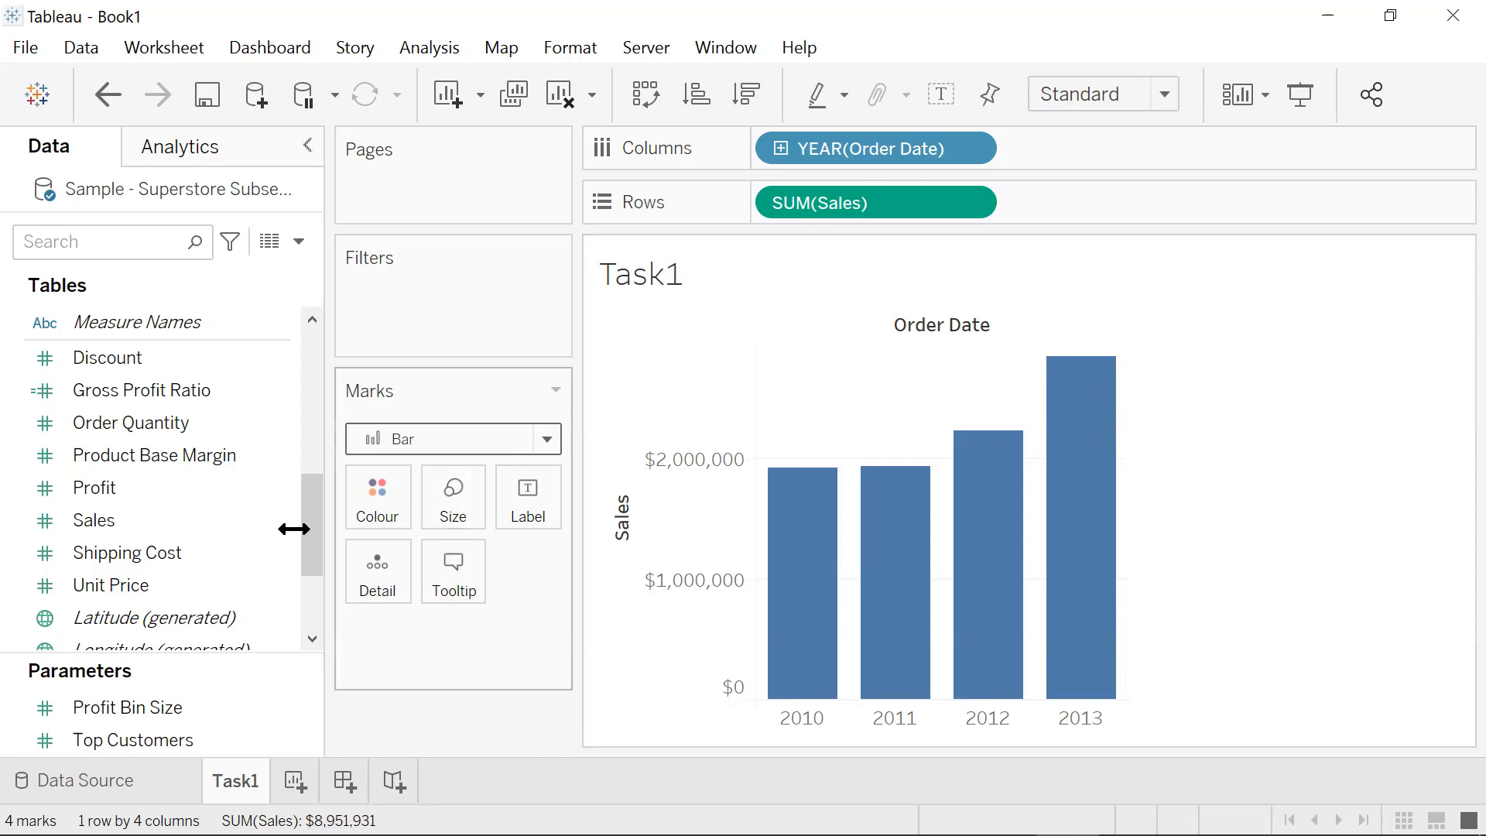
pyautogui.moveTo(309, 554); pyautogui.dragTo(312, 507)
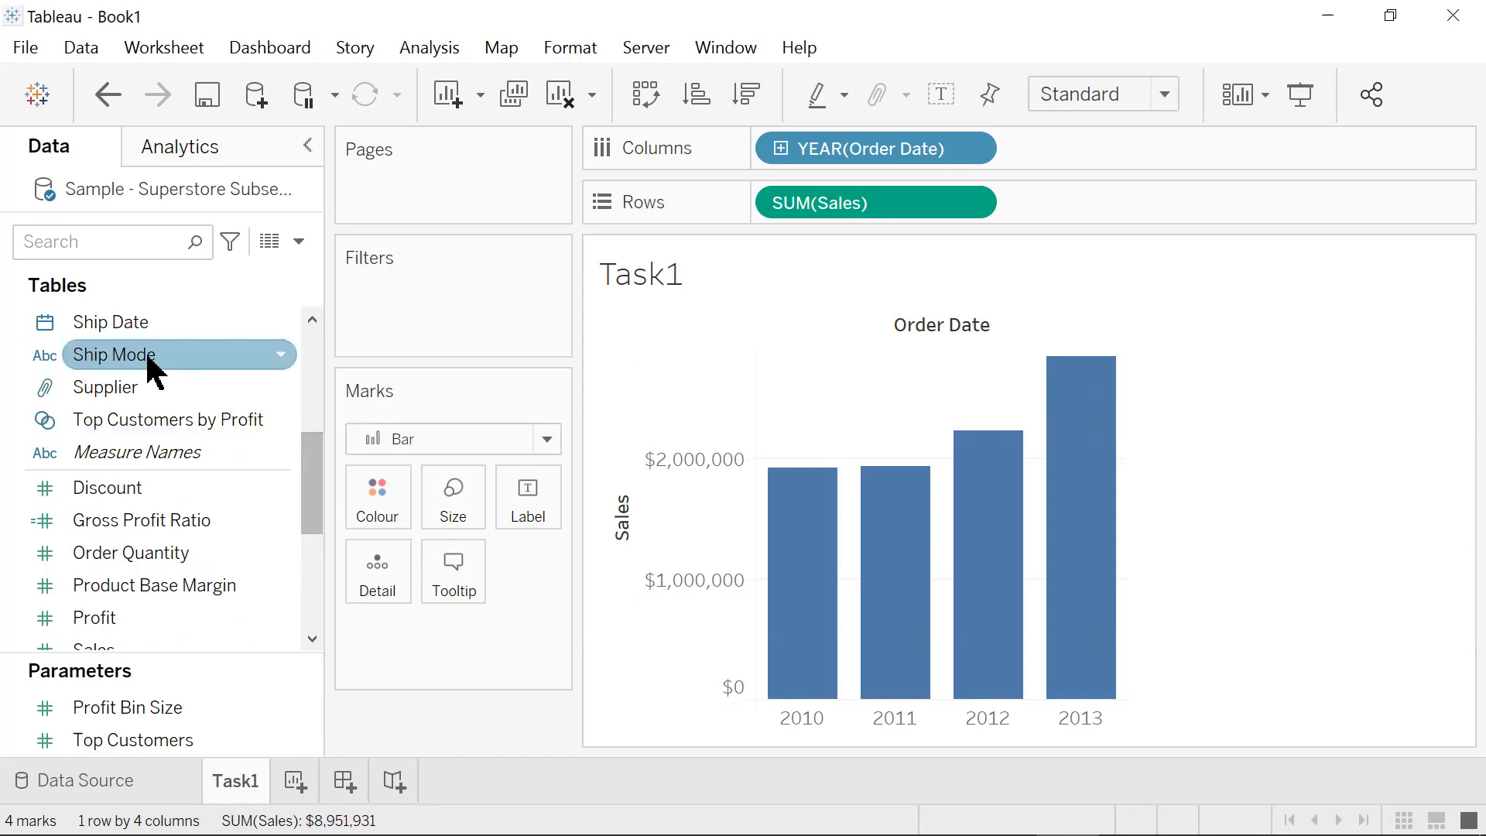
pyautogui.moveTo(152, 354); pyautogui.dragTo(373, 499)
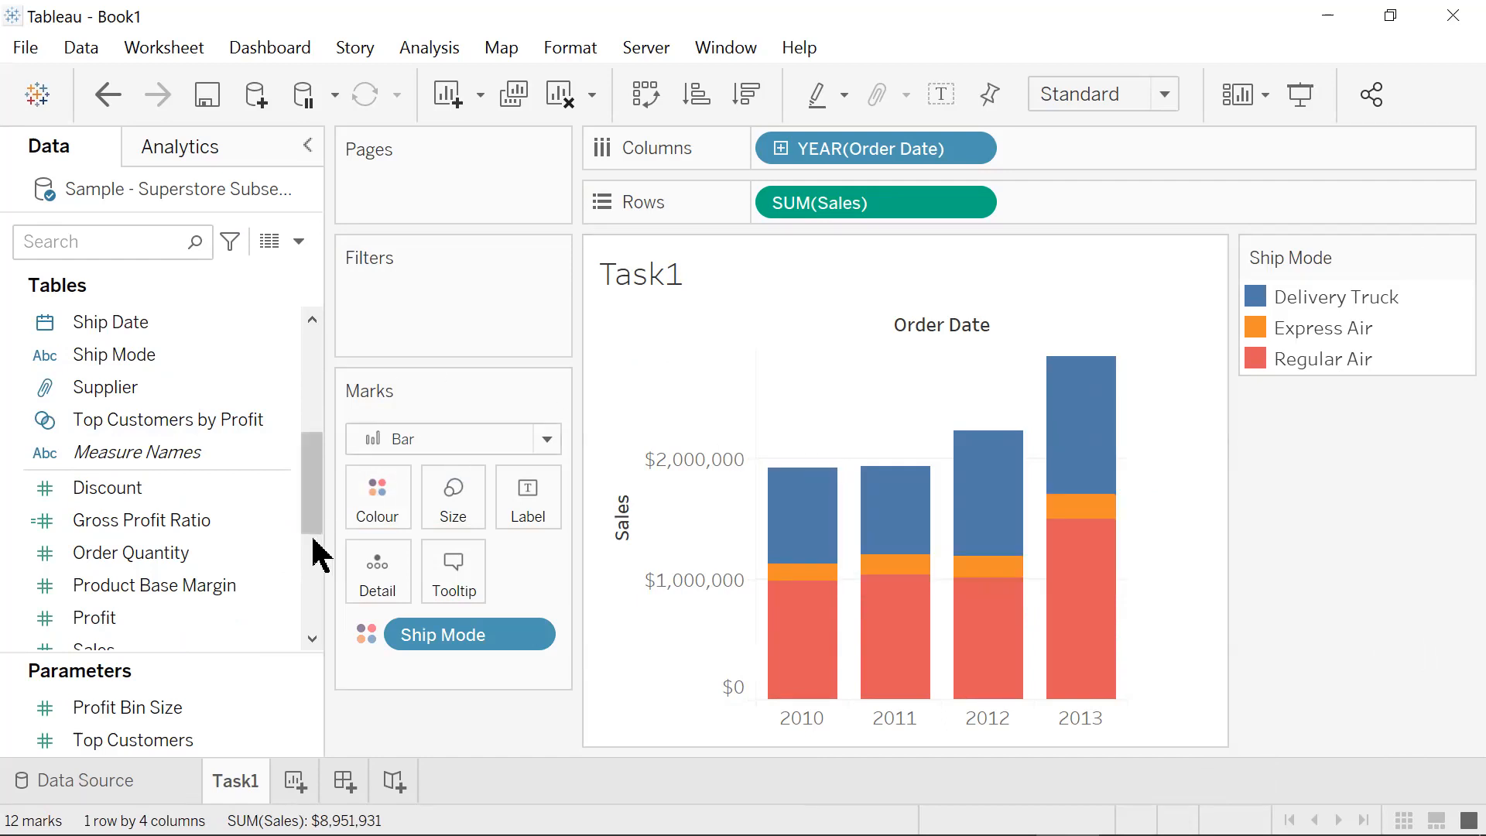
# - Split the chart by Region, placed ahead of Sales on Rows, and fit it to Entire View
pyautogui.scroll(2, 313, 503)
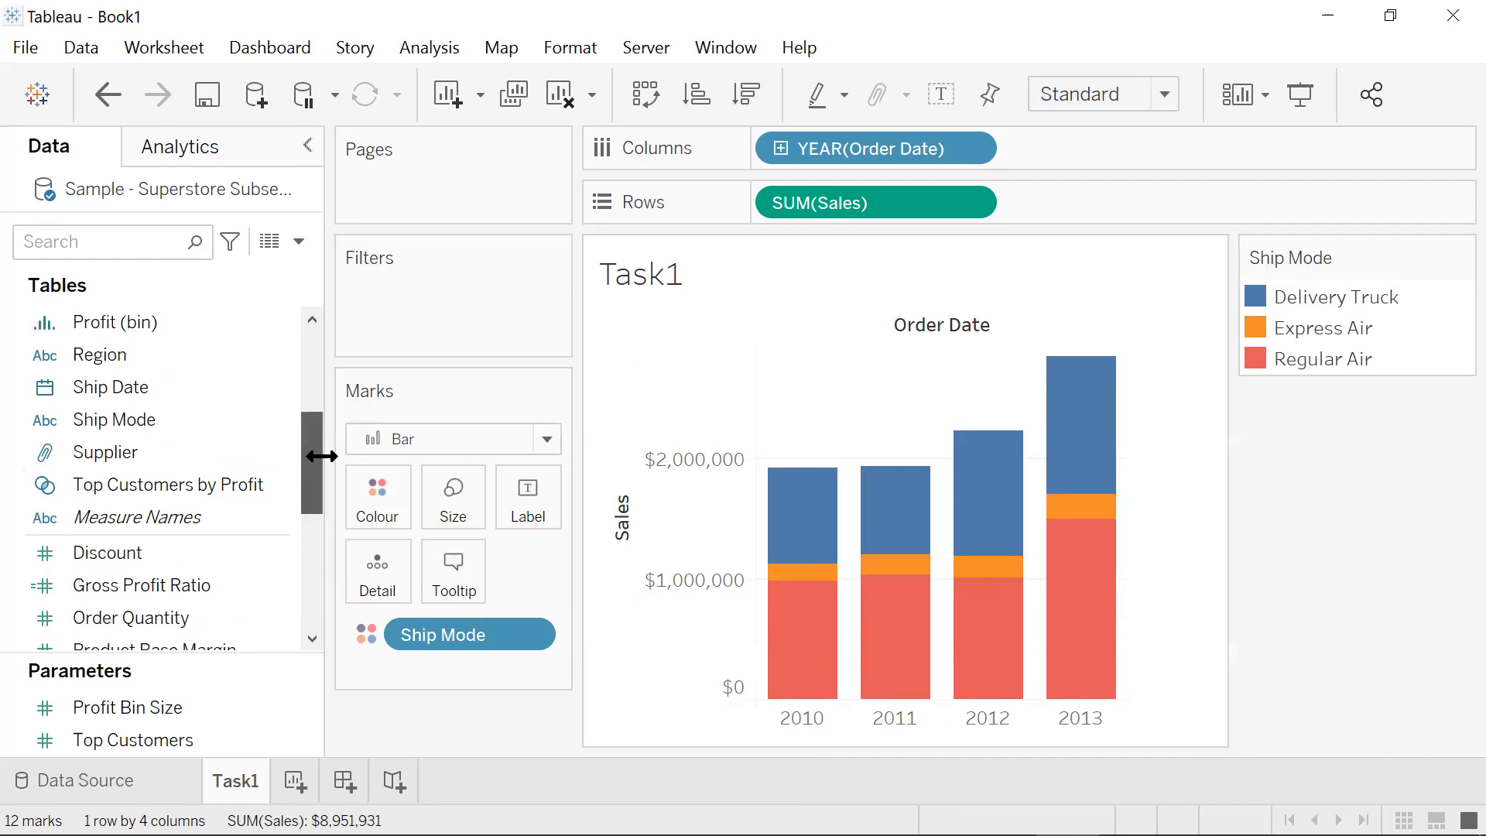
pyautogui.click(135, 357)
pyautogui.moveTo(136, 358); pyautogui.dragTo(1102, 208)
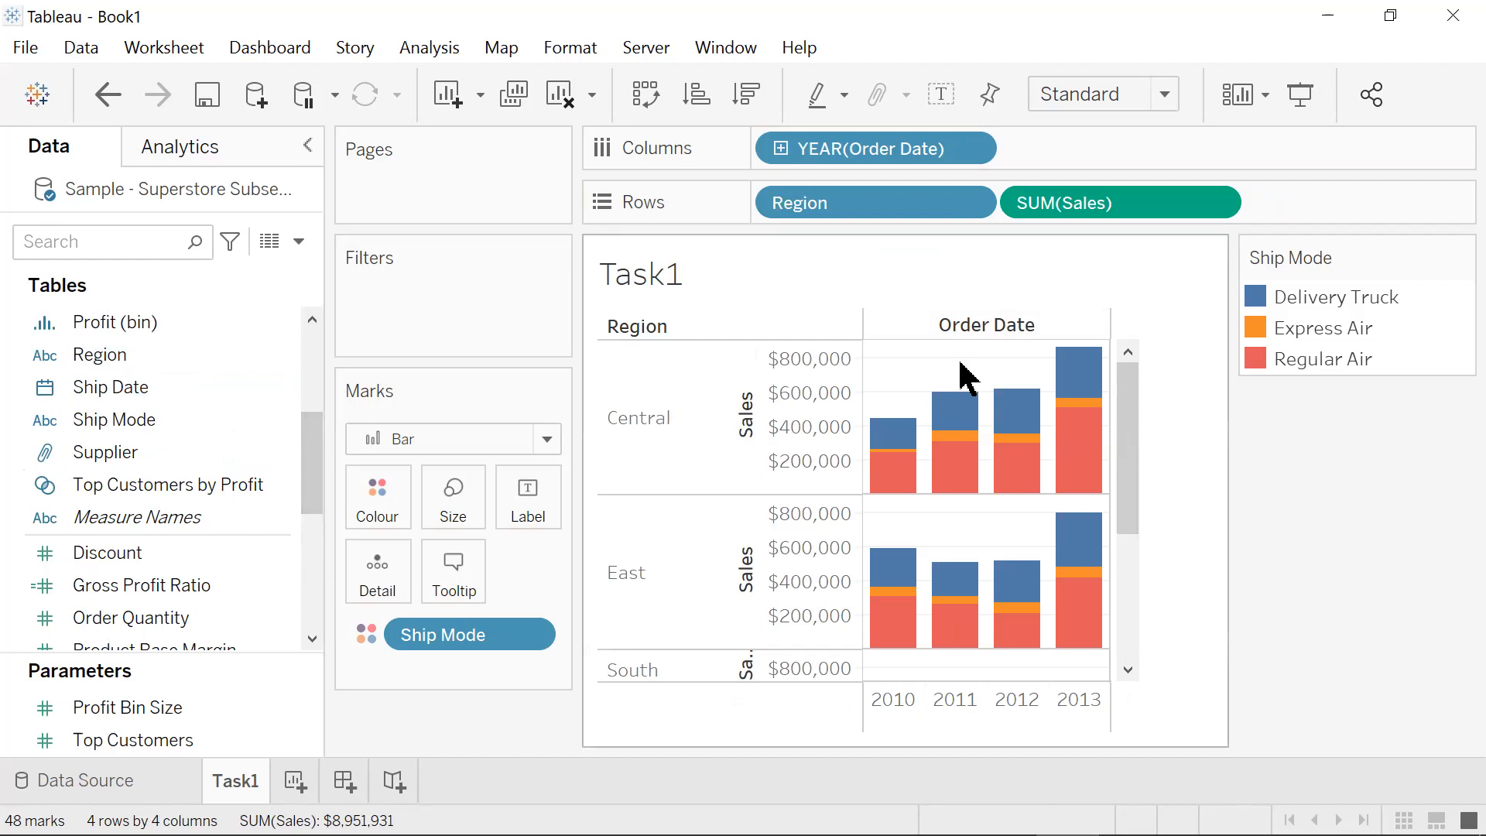
pyautogui.click(1163, 96)
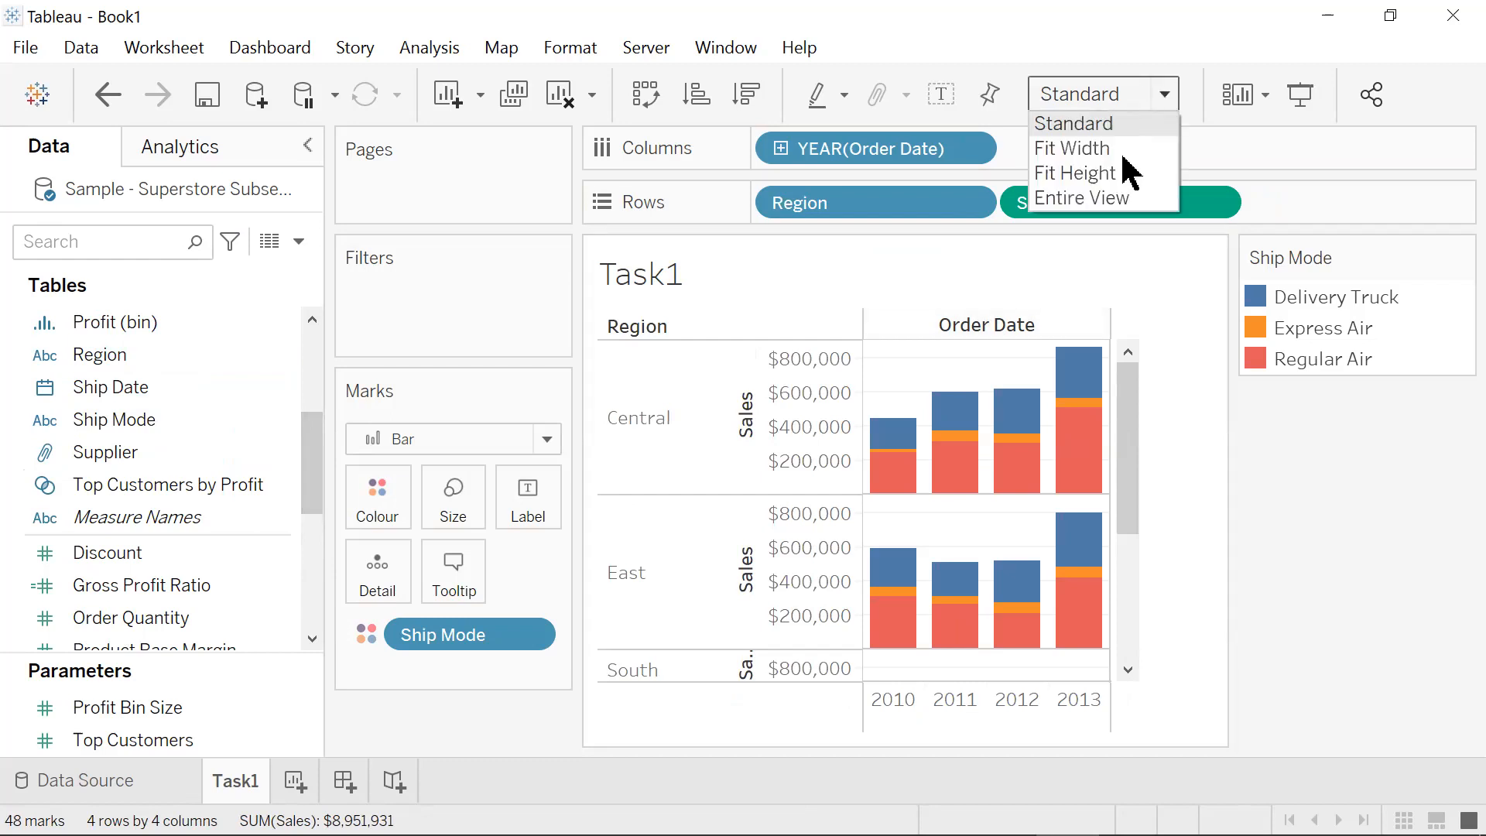
pyautogui.click(1114, 200)
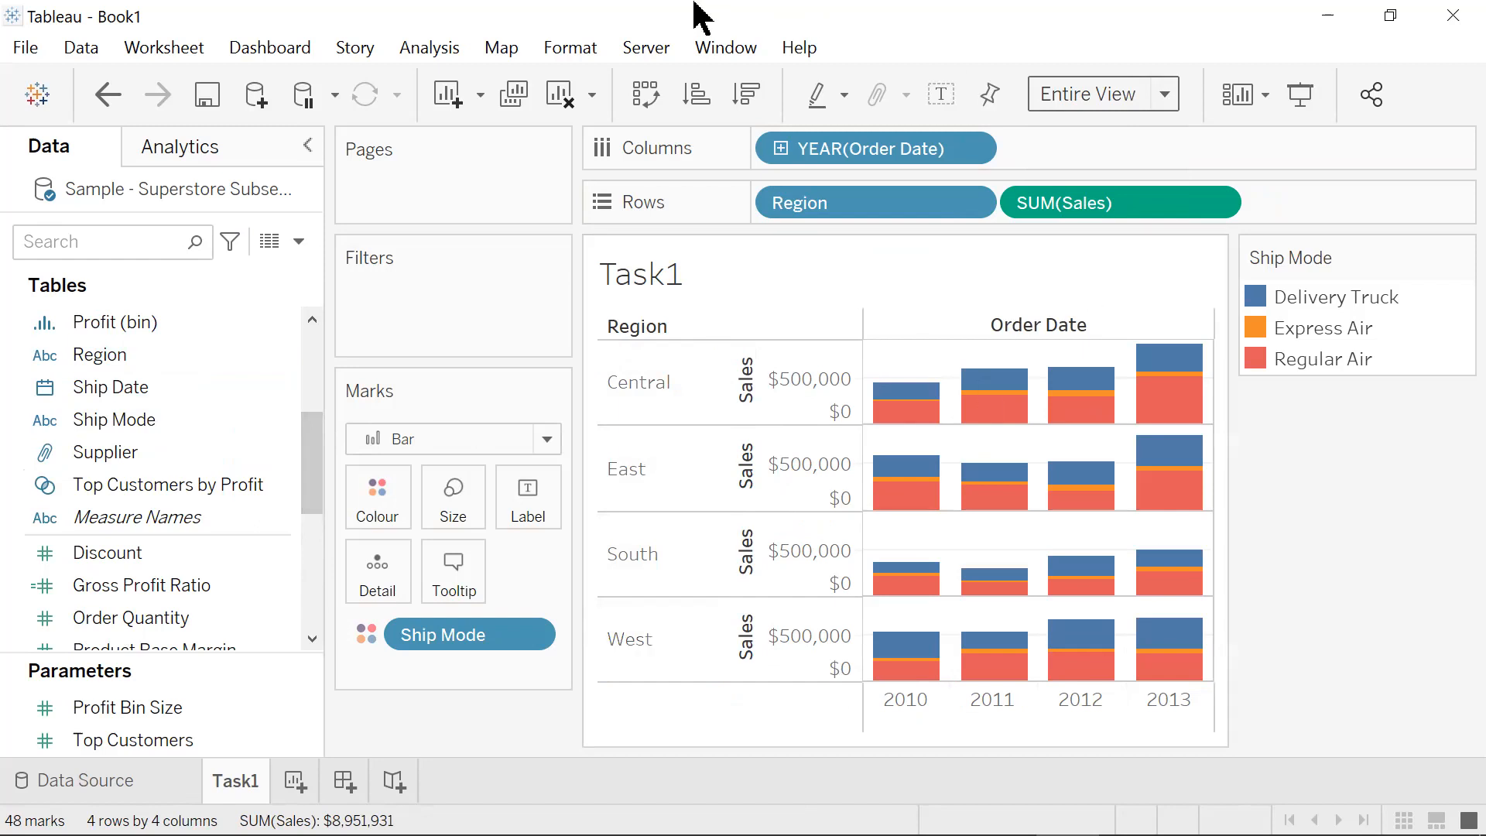
# - Filter the chart by Region to West only and show the Region filter beside the view
pyautogui.click(128, 429)
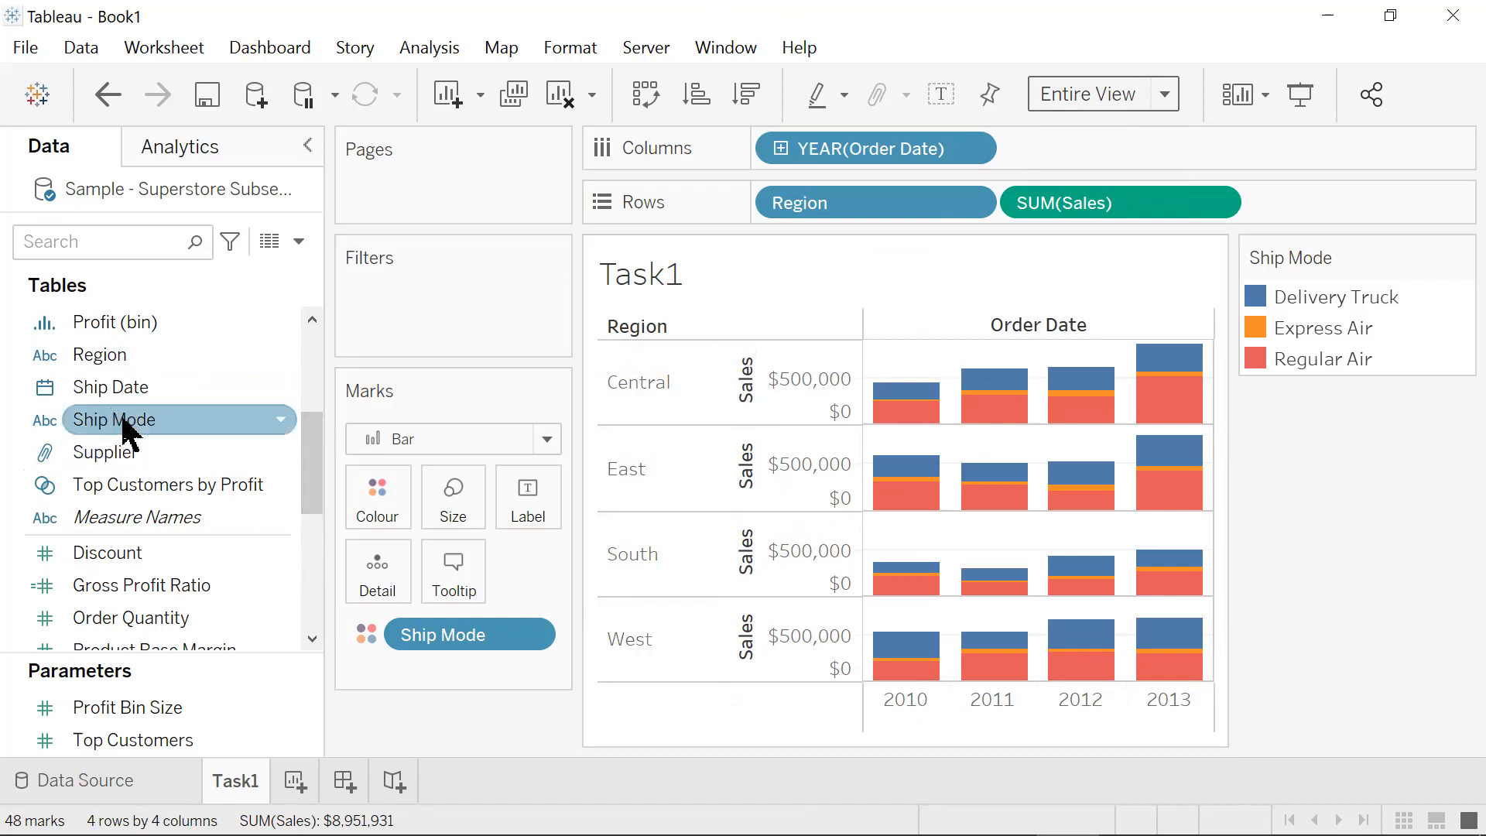
pyautogui.click(175, 355)
pyautogui.moveTo(418, 280); pyautogui.dragTo(400, 291)
pyautogui.click(448, 272)
pyautogui.click(447, 244)
pyautogui.click(448, 217)
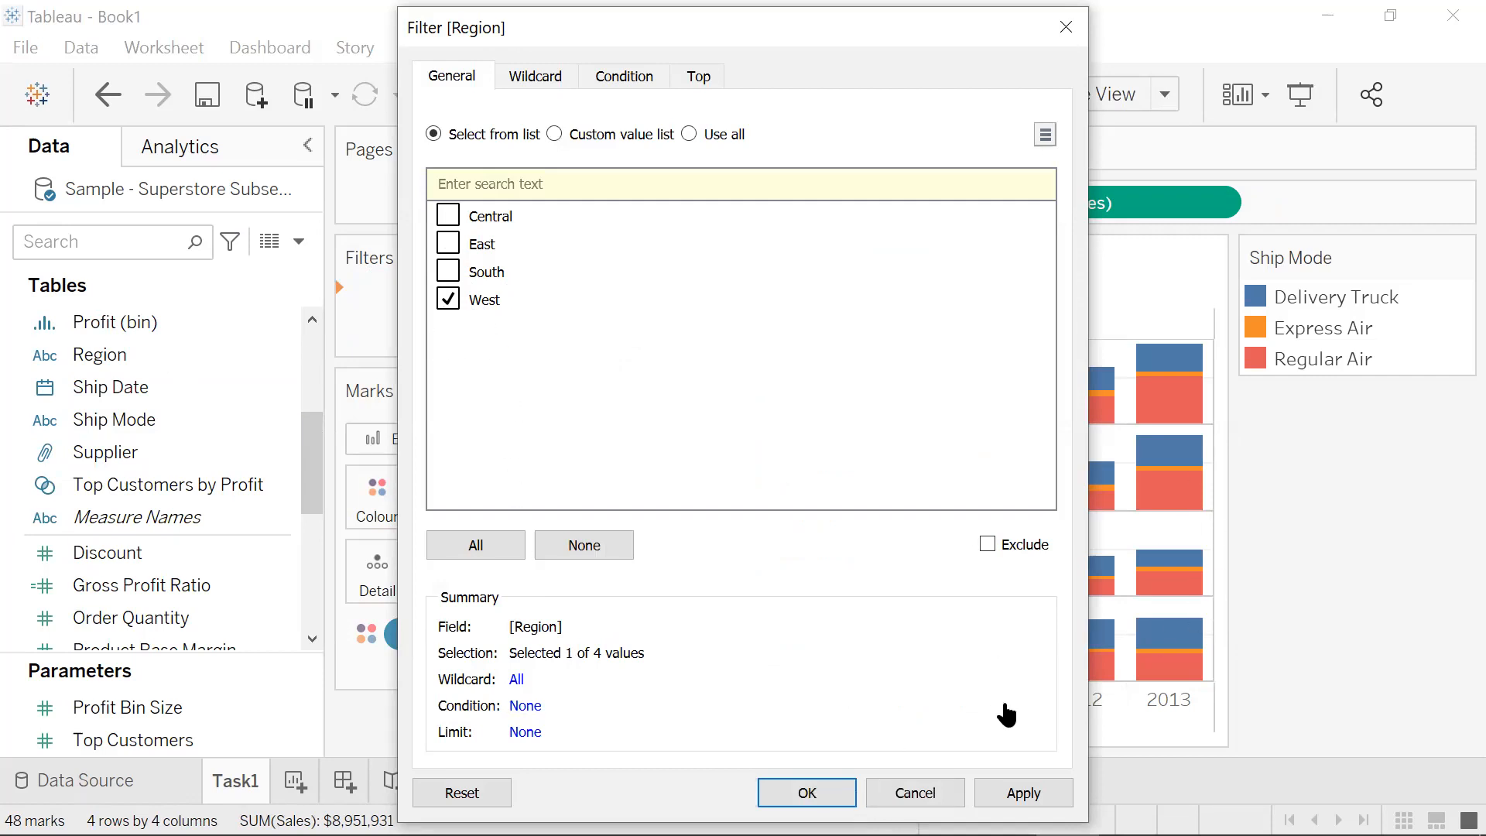
pyautogui.press('Return')
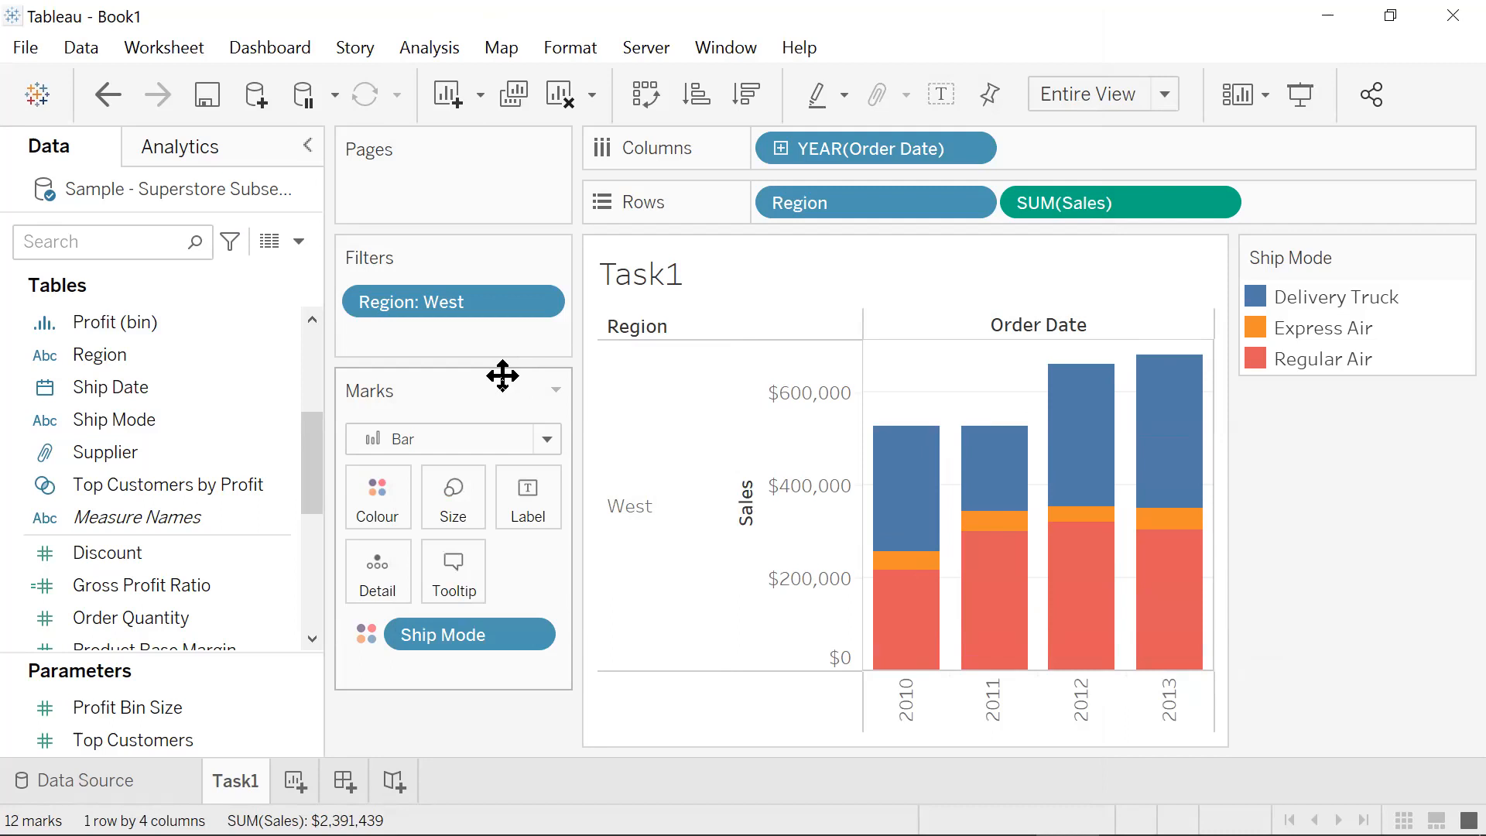
pyautogui.rightClick(518, 306)
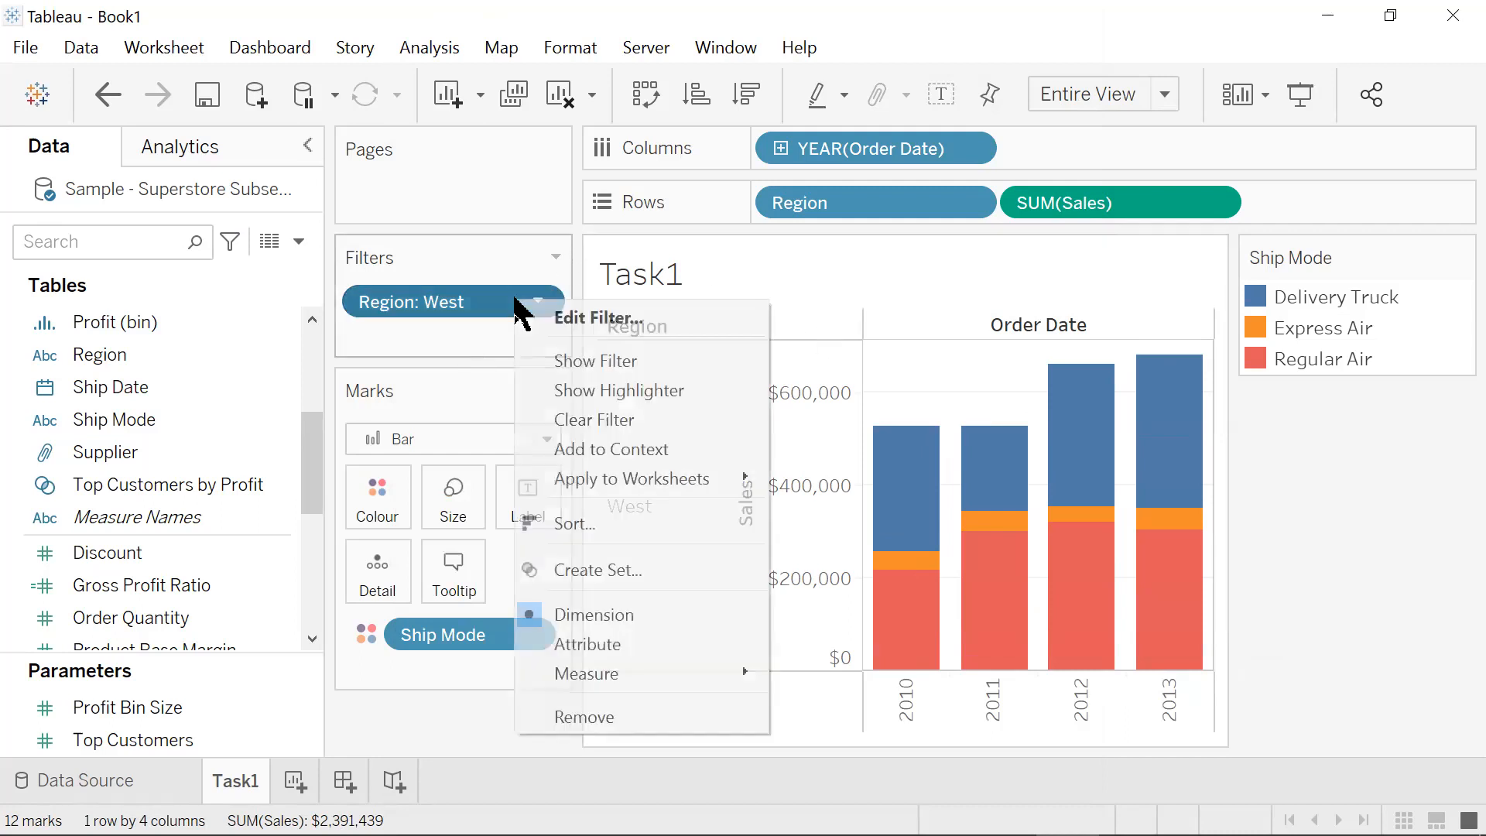
pyautogui.click(592, 362)
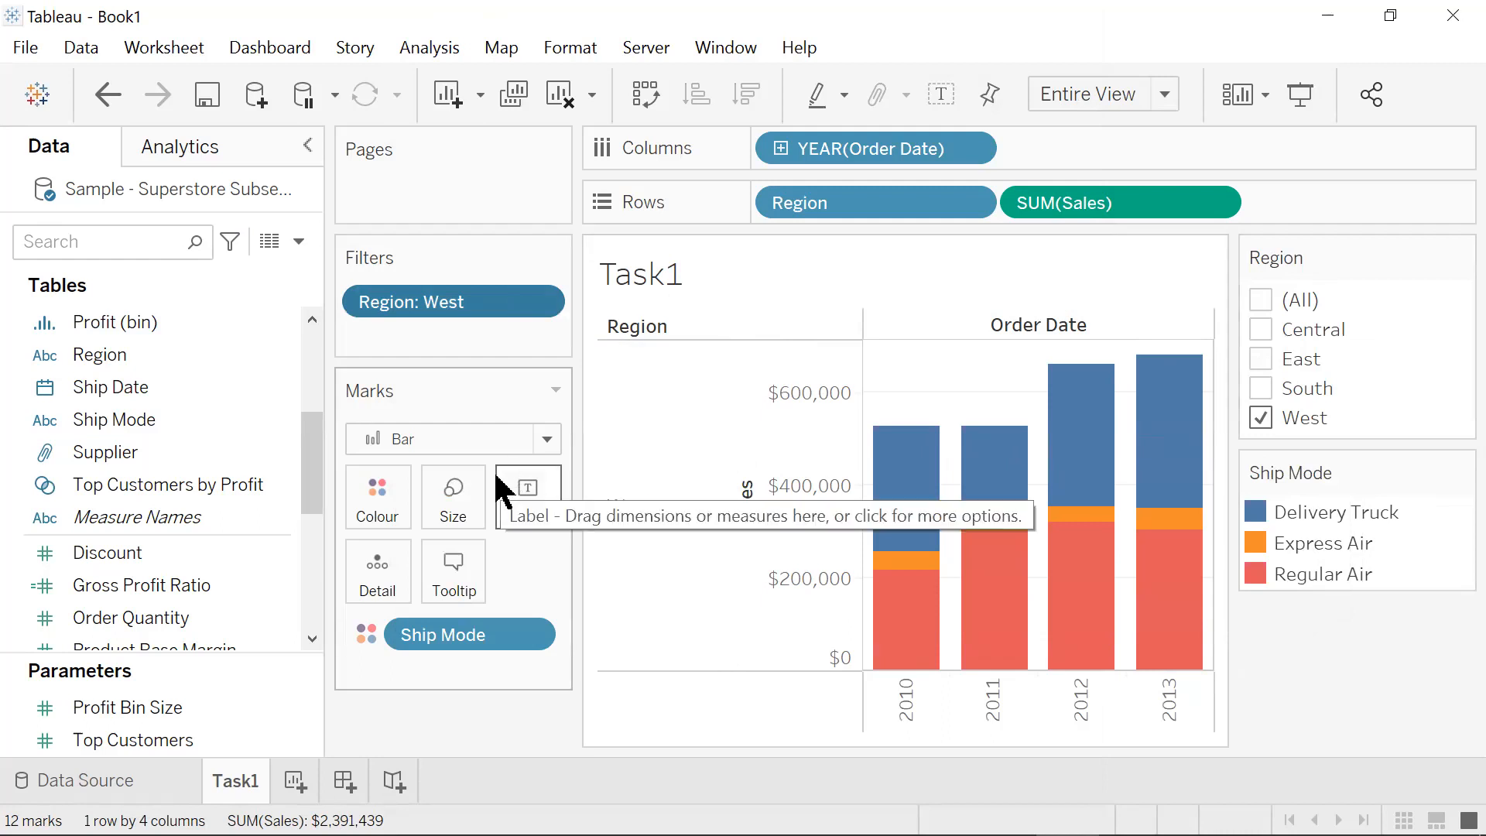
# - Add a new worksheet and name it Task2
pyautogui.click(294, 781)
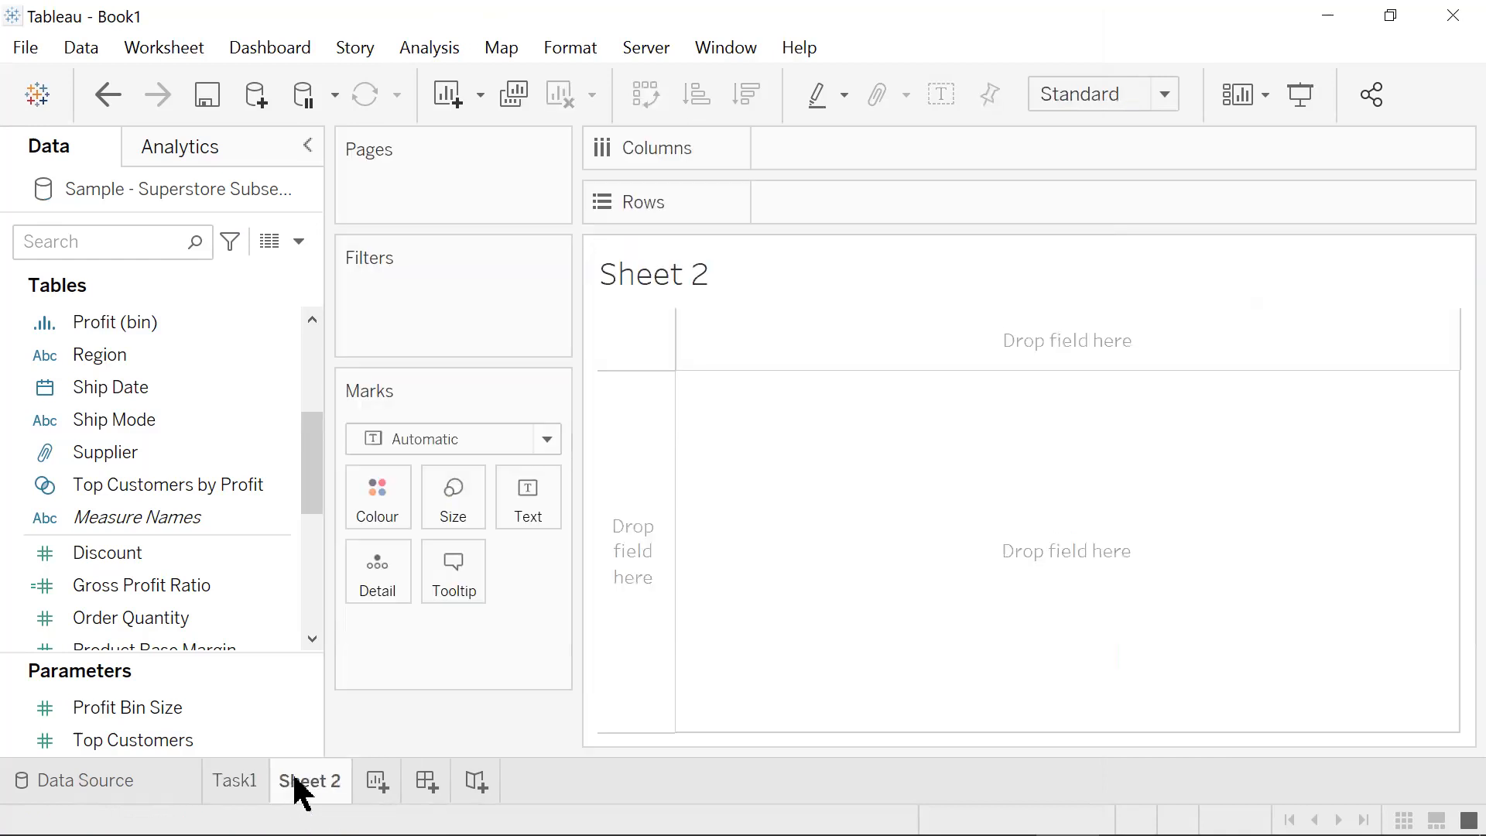
pyautogui.rightClick(294, 780)
pyautogui.click(391, 464)
pyautogui.write('Task2')
pyautogui.press('Return')
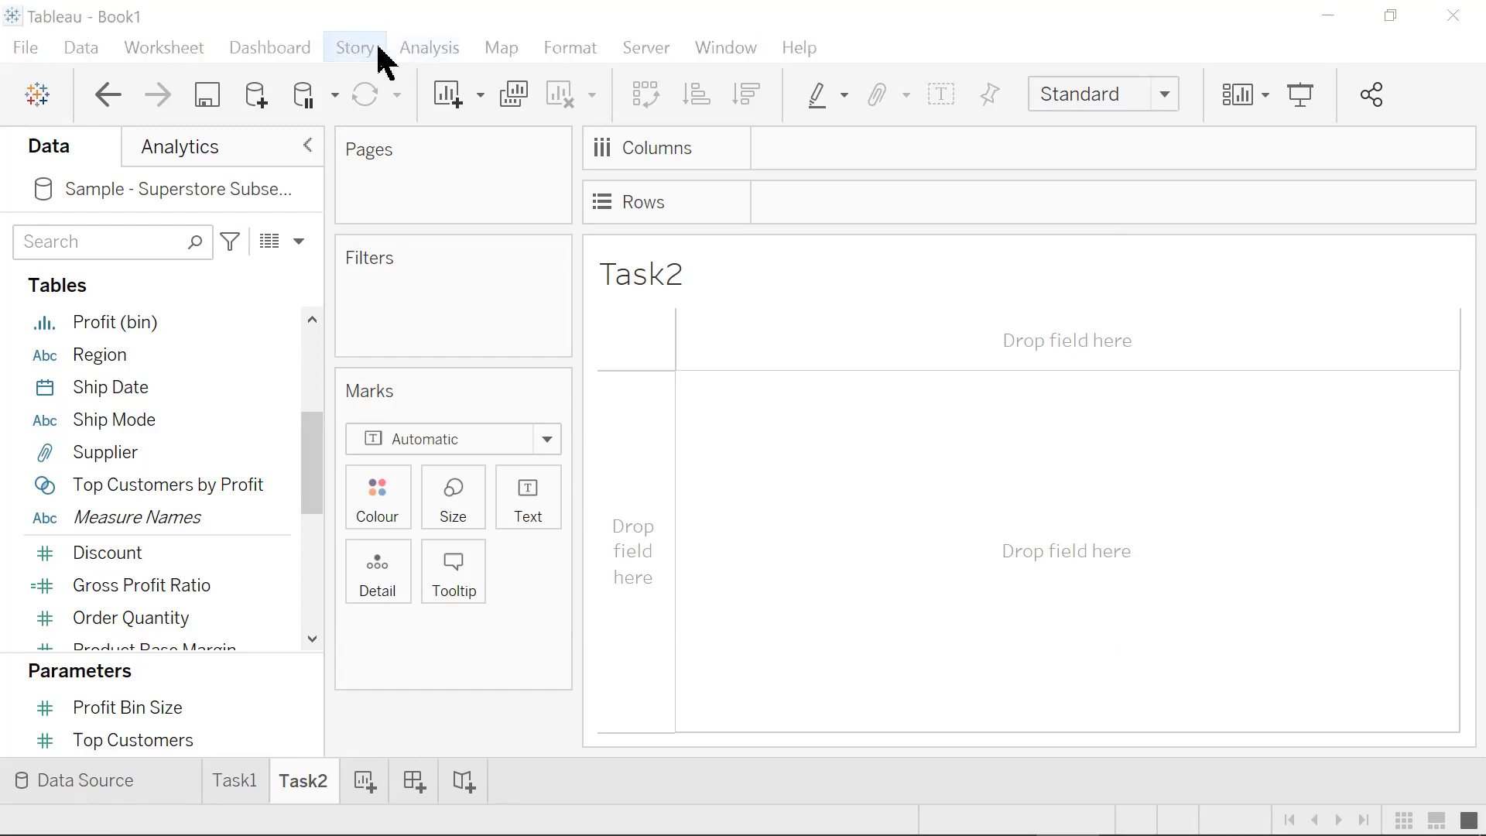
# - Create the calculated field Position with a CASE on [Region]: "Central" 2, "East" 2.5, "South" 3, "West" 3.5, ELSE 4
pyautogui.click(431, 48)
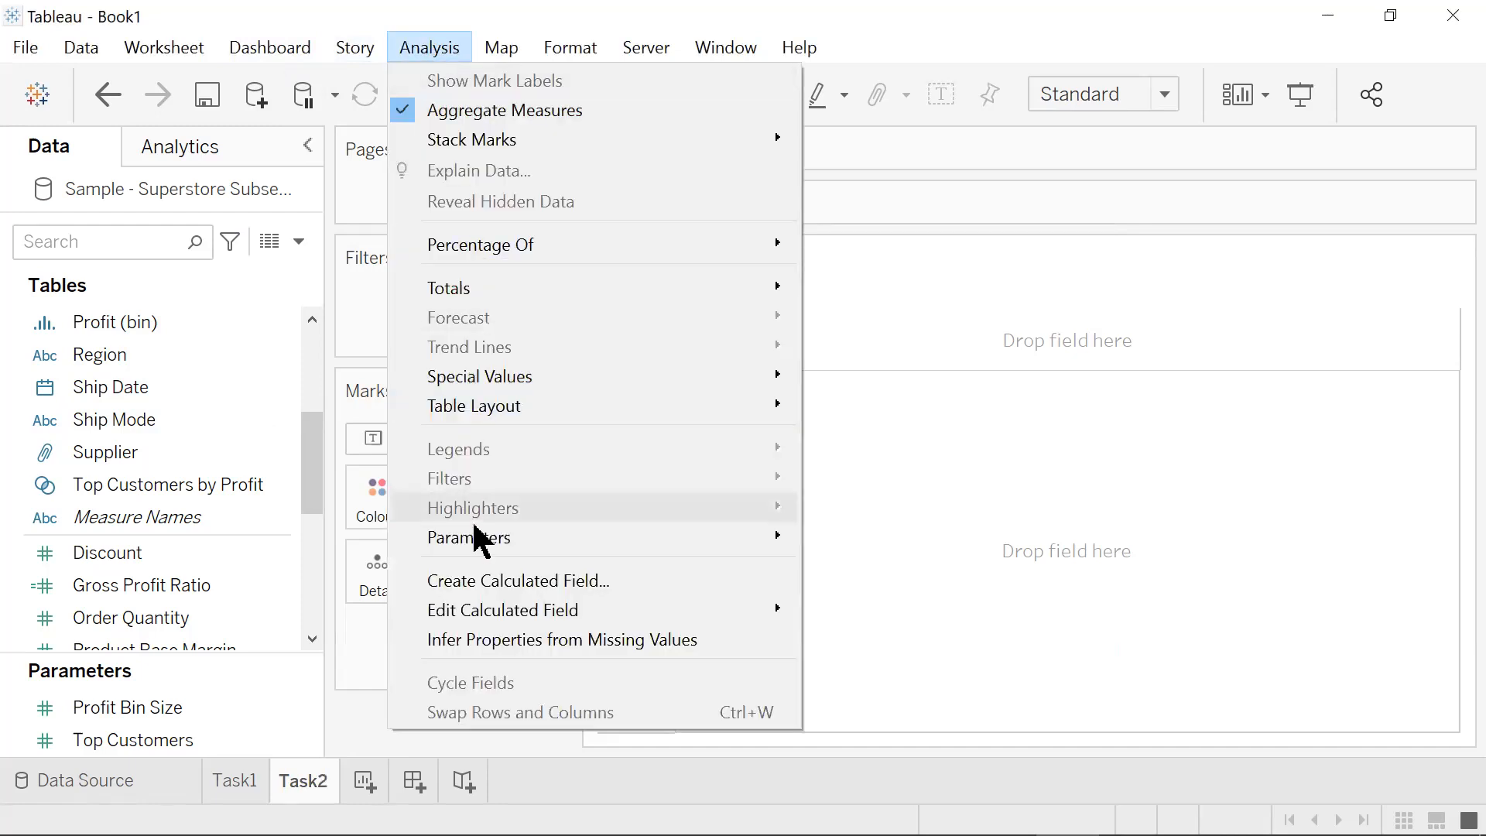
pyautogui.click(487, 582)
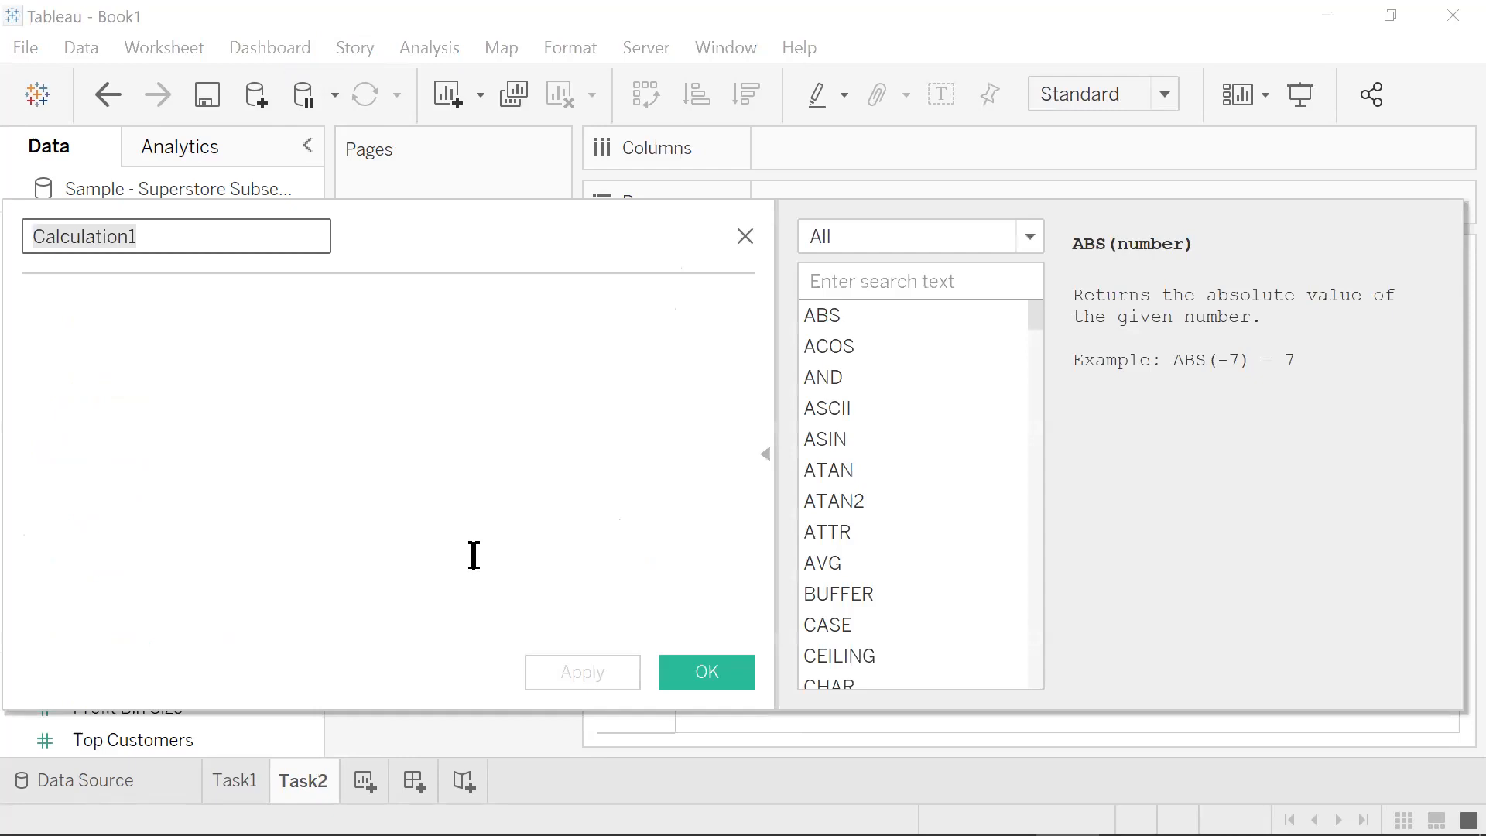
pyautogui.write('Pos')
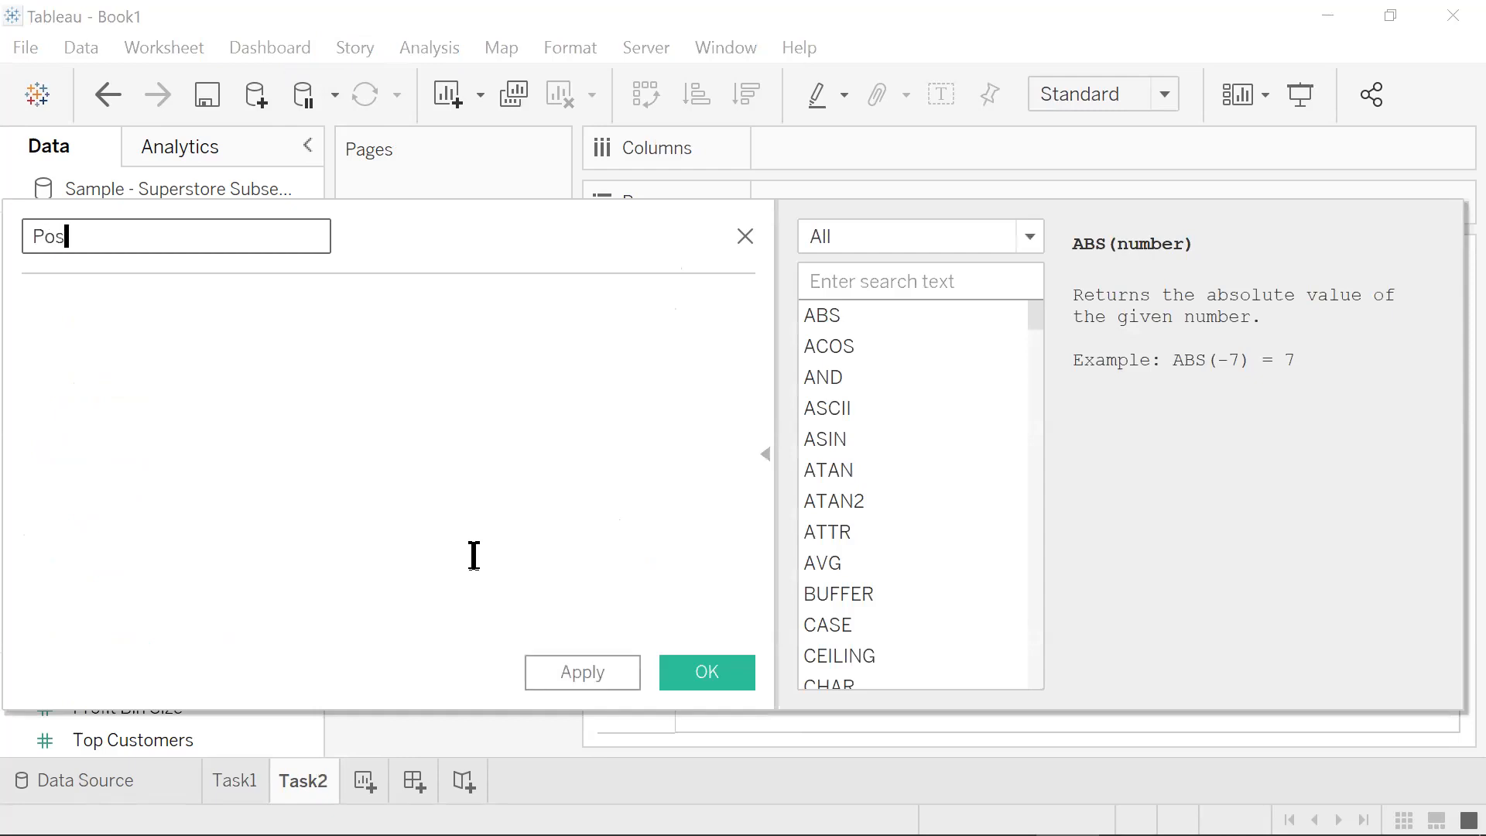
pyautogui.write('ition')
pyautogui.click(473, 554)
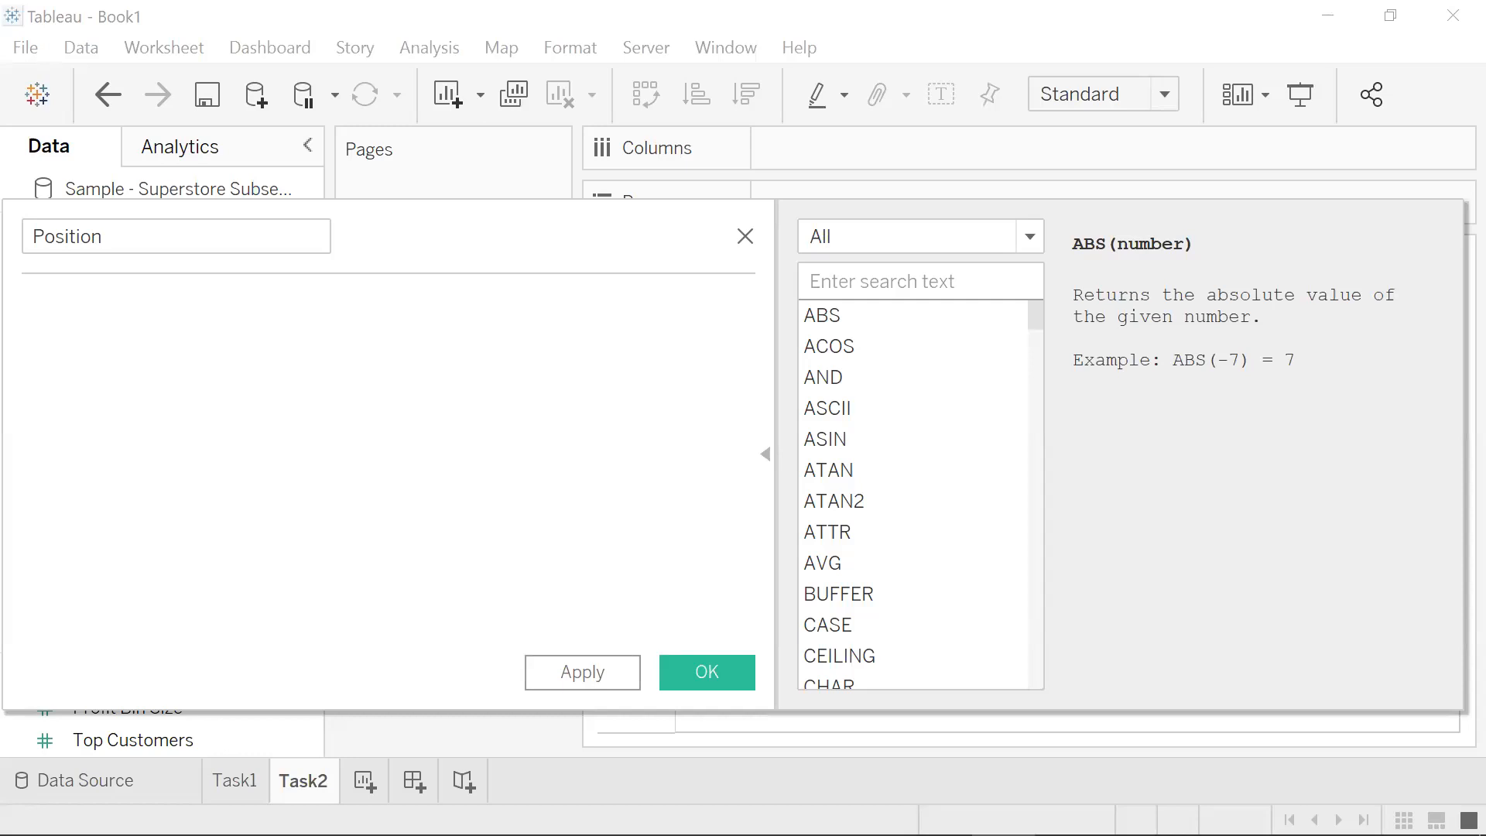
pyautogui.click(310, 350)
pyautogui.write('CASE [Region] WHEN "Central" THEN 2 WHEN "East" THEN 2.5 WHEN "South" THEN 3 WHEN "West" THEN 3.5 ELSE 4 END')
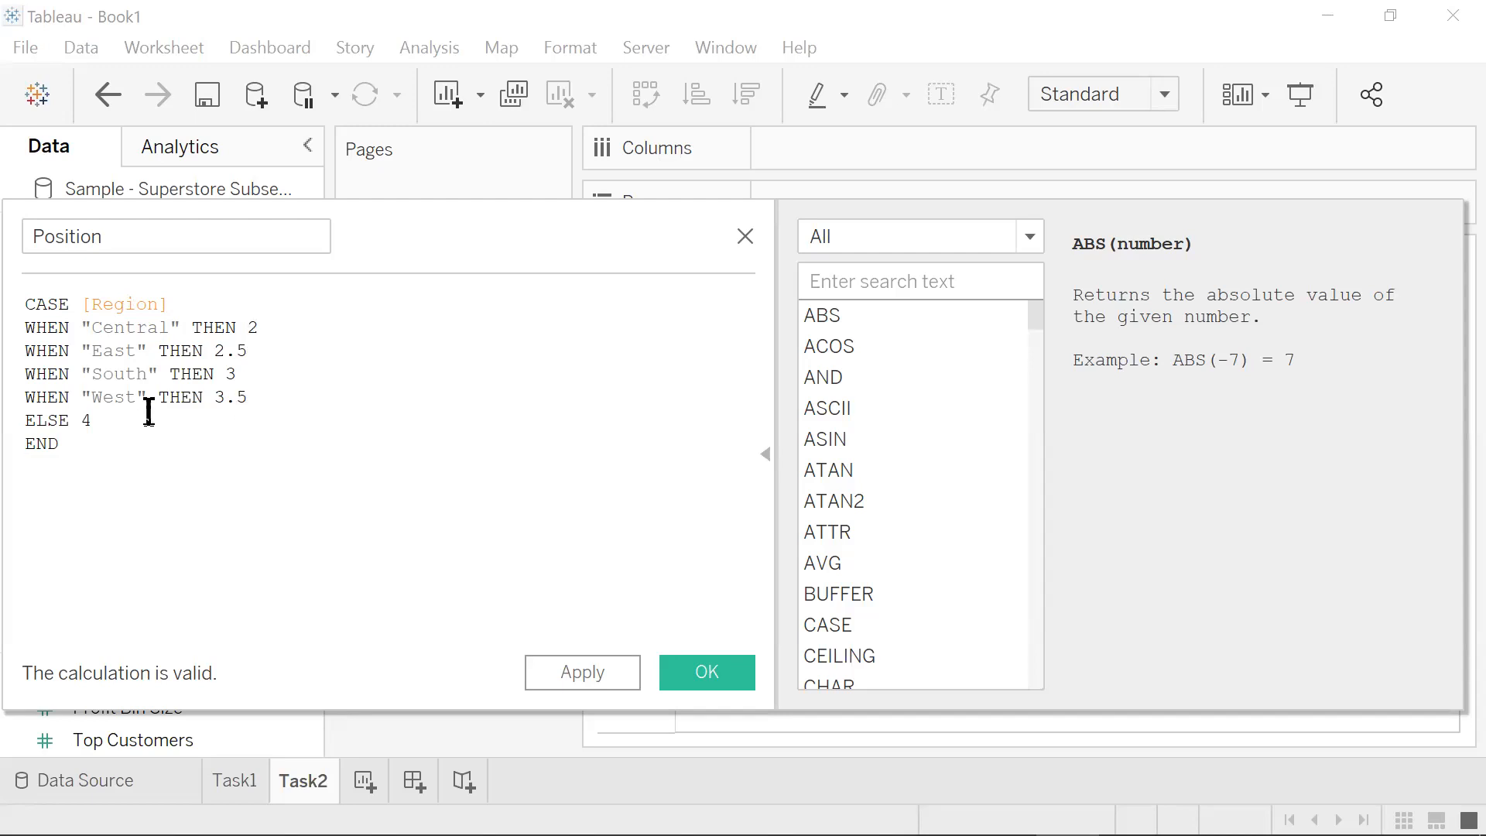
pyautogui.click(707, 673)
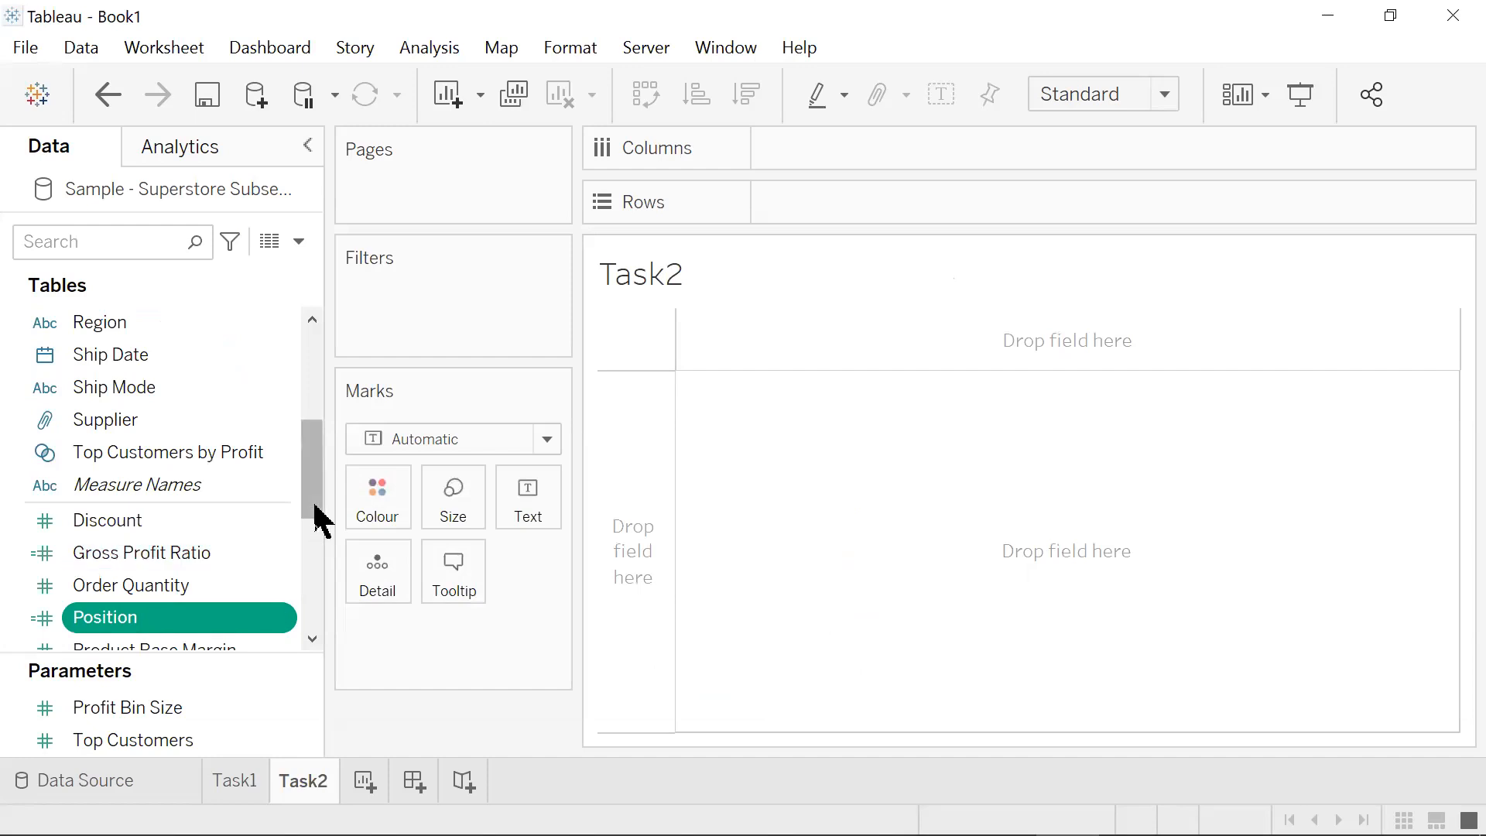
# - Expand the Product hierarchy and place its Category field on Columns
pyautogui.moveTo(315, 504); pyautogui.dragTo(306, 569)
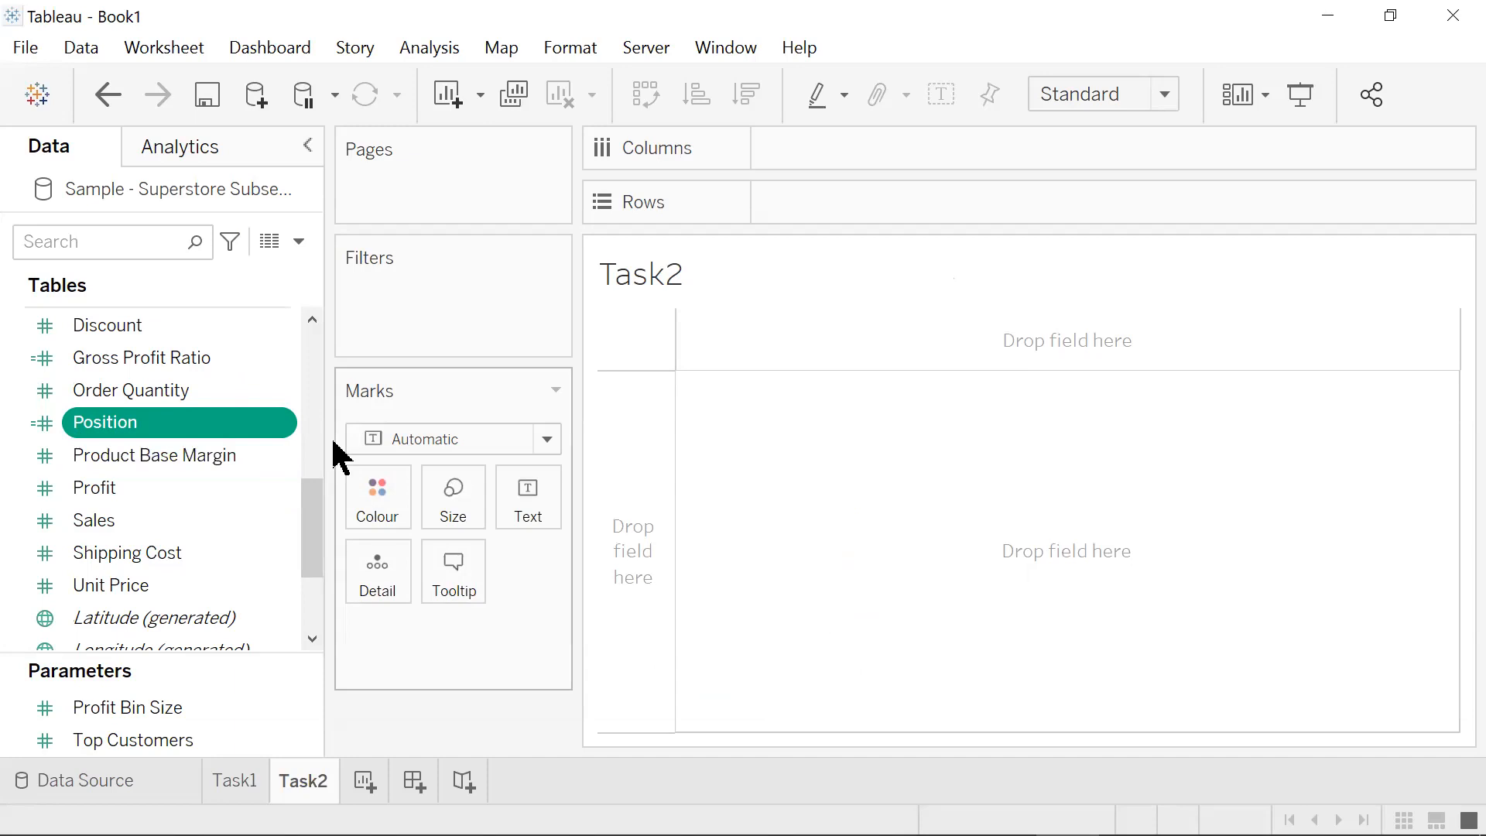
pyautogui.scroll(-2, 206, 480)
pyautogui.scroll(-2, 206, 456)
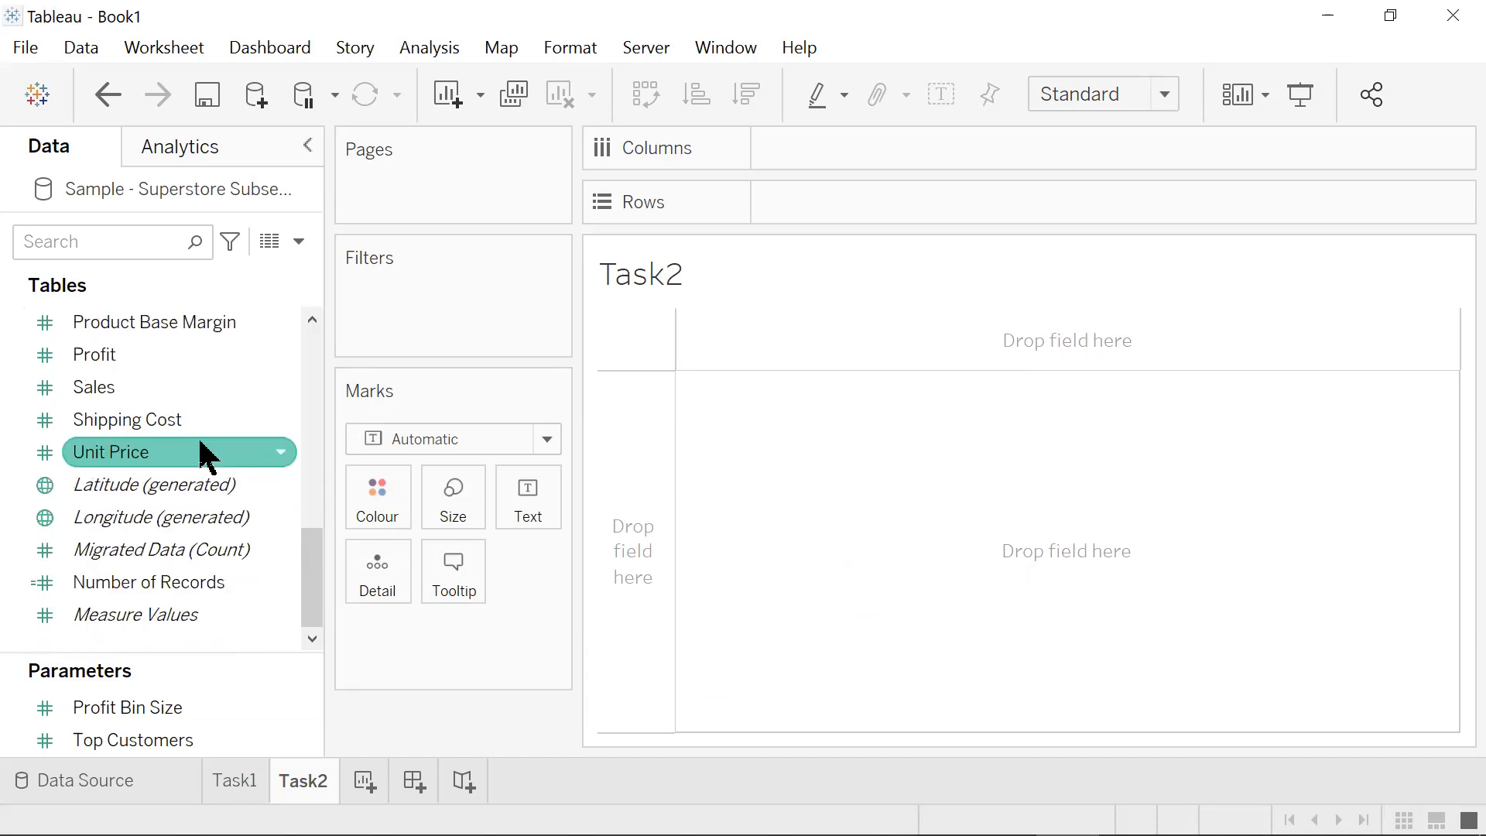
pyautogui.scroll(5, 215, 464)
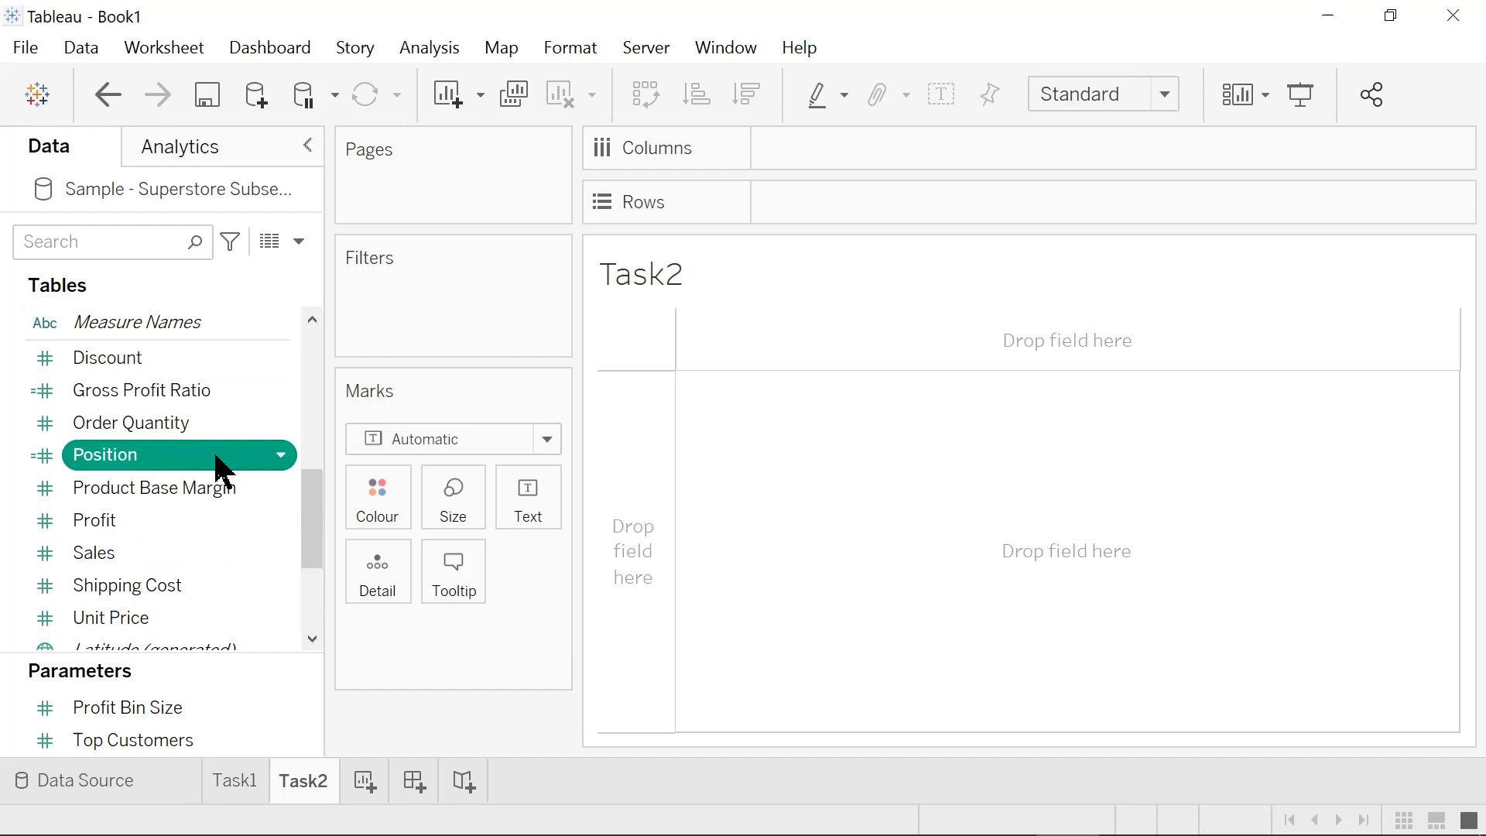
pyautogui.scroll(-5, 217, 465)
pyautogui.scroll(5, 217, 466)
pyautogui.scroll(3, 180, 468)
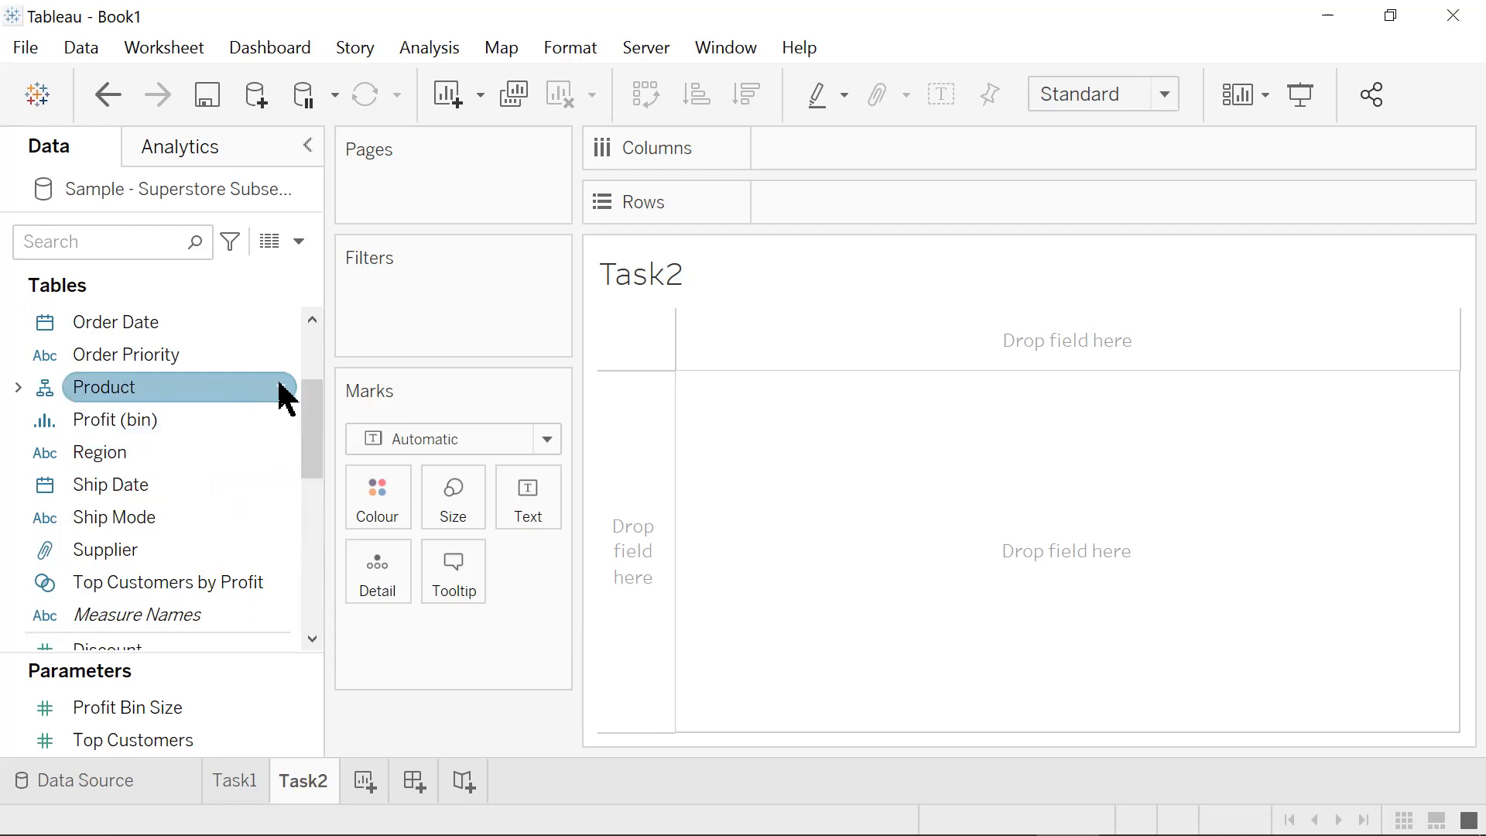
pyautogui.click(17, 387)
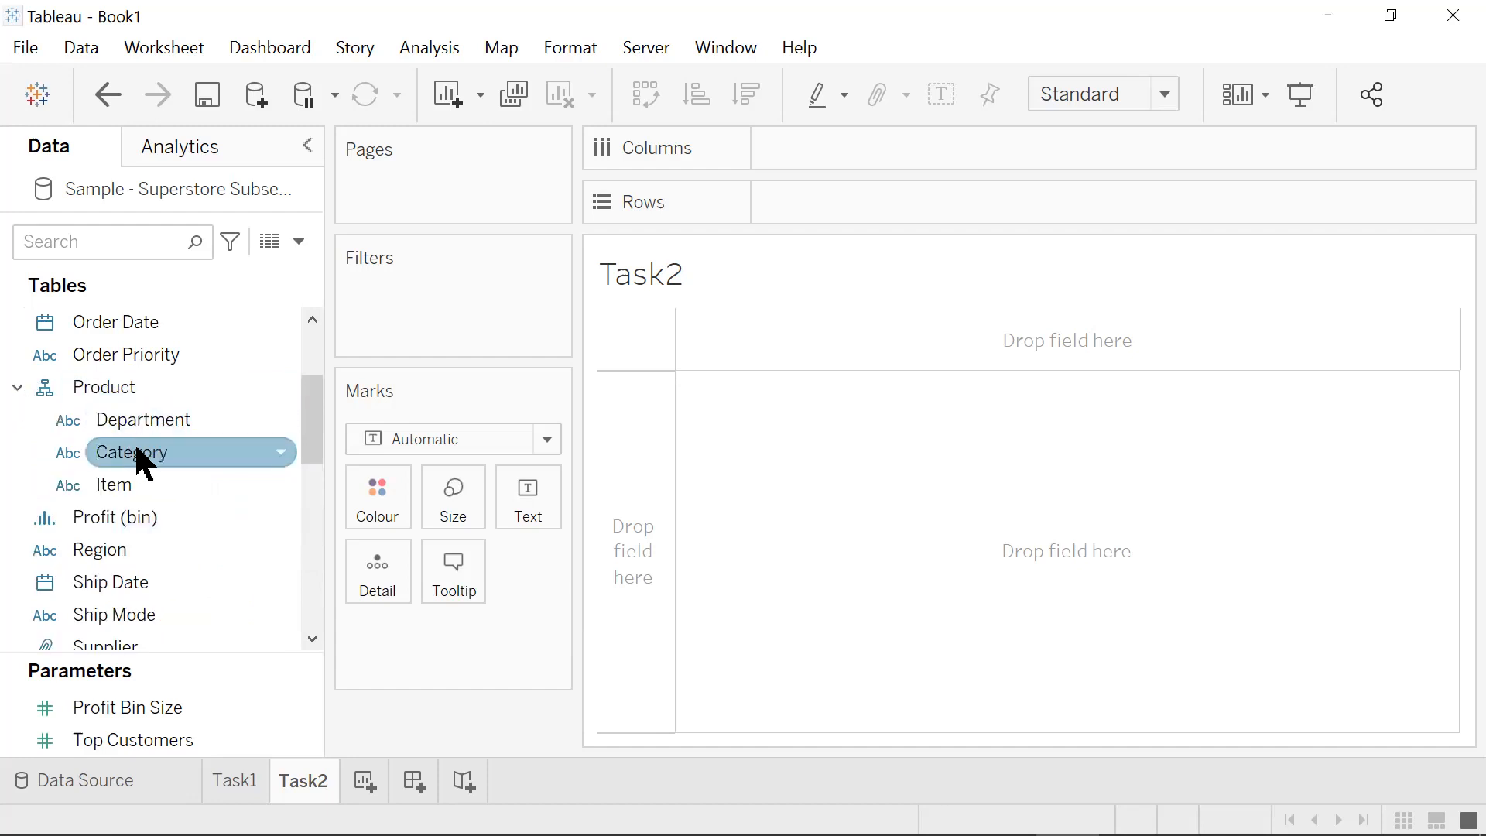
pyautogui.moveTo(144, 455); pyautogui.dragTo(826, 149)
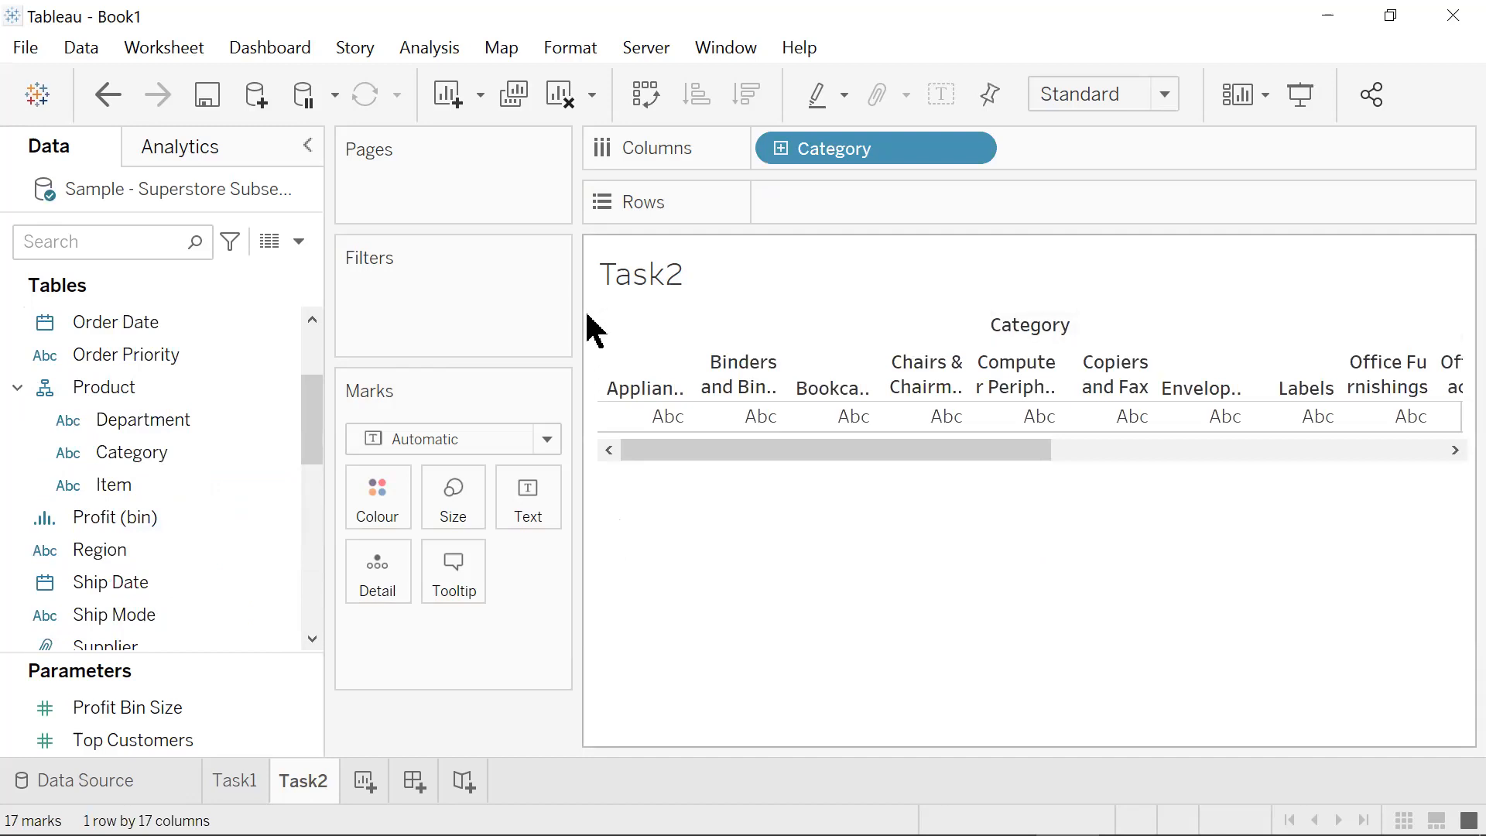
# - Convert the Position field to a dimension and make it continuous
pyautogui.moveTo(313, 465); pyautogui.dragTo(294, 529)
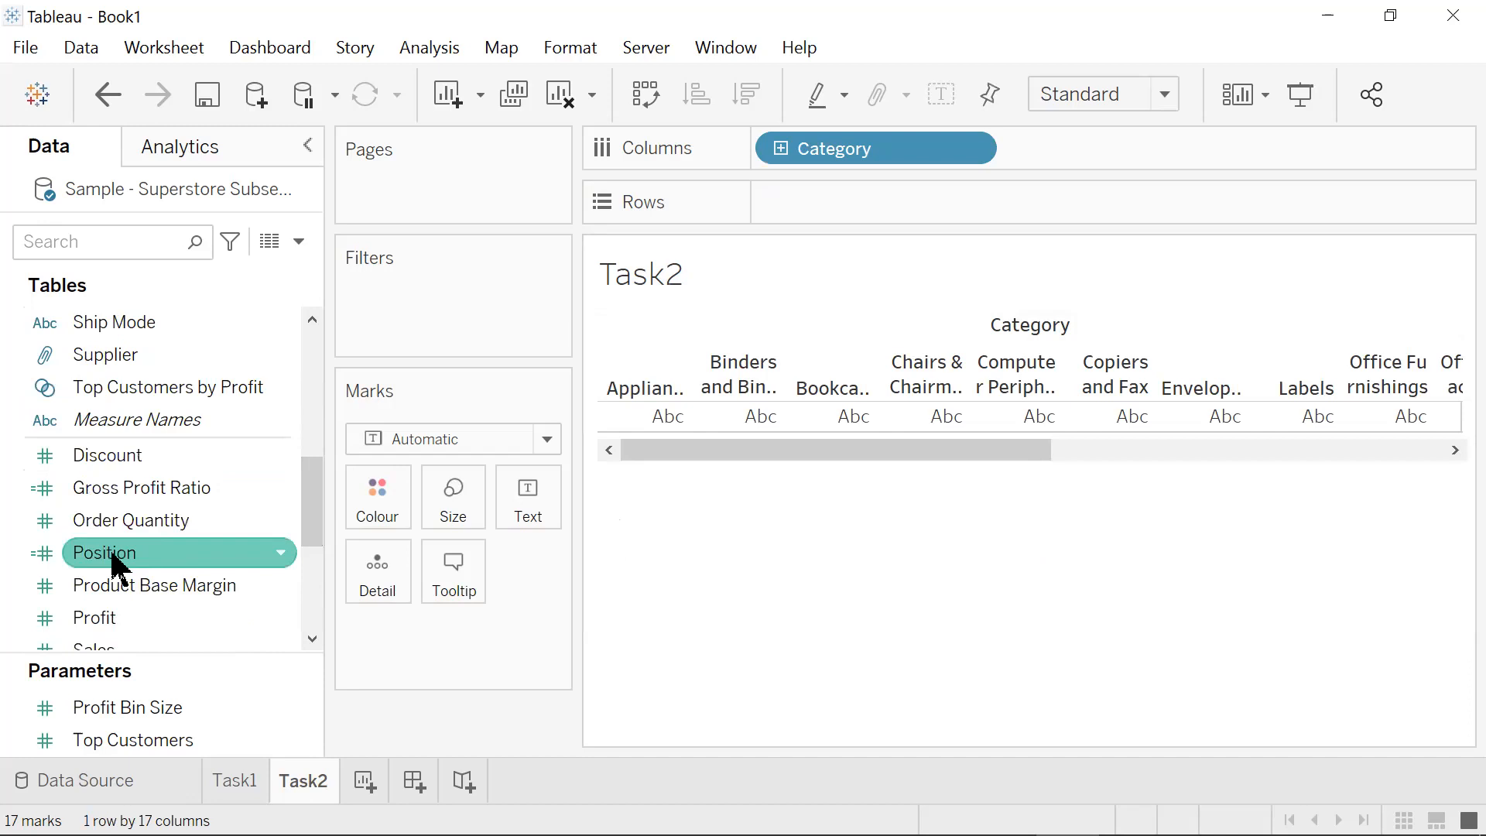
pyautogui.click(285, 554)
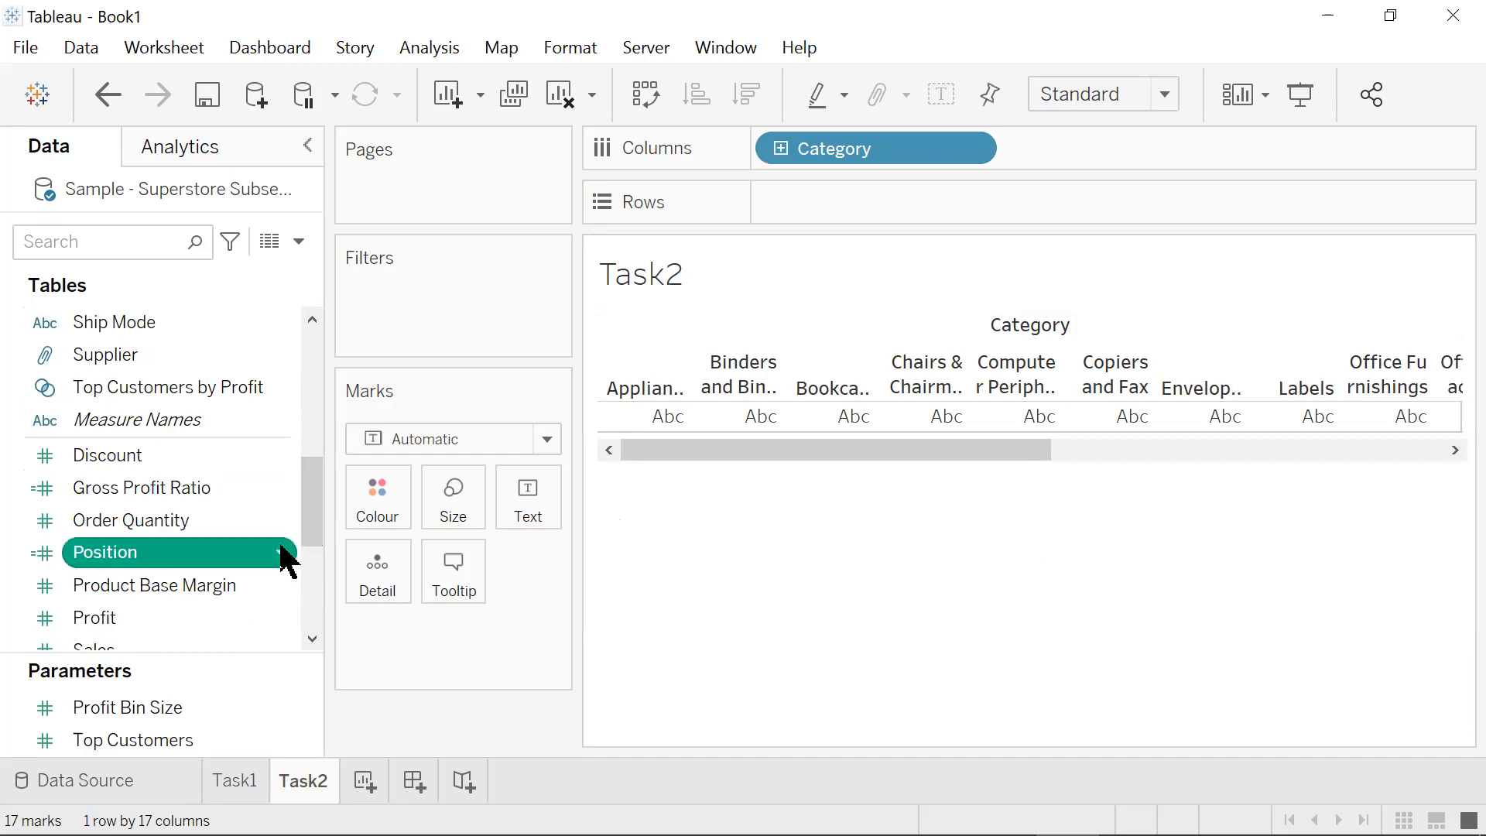
pyautogui.click(421, 398)
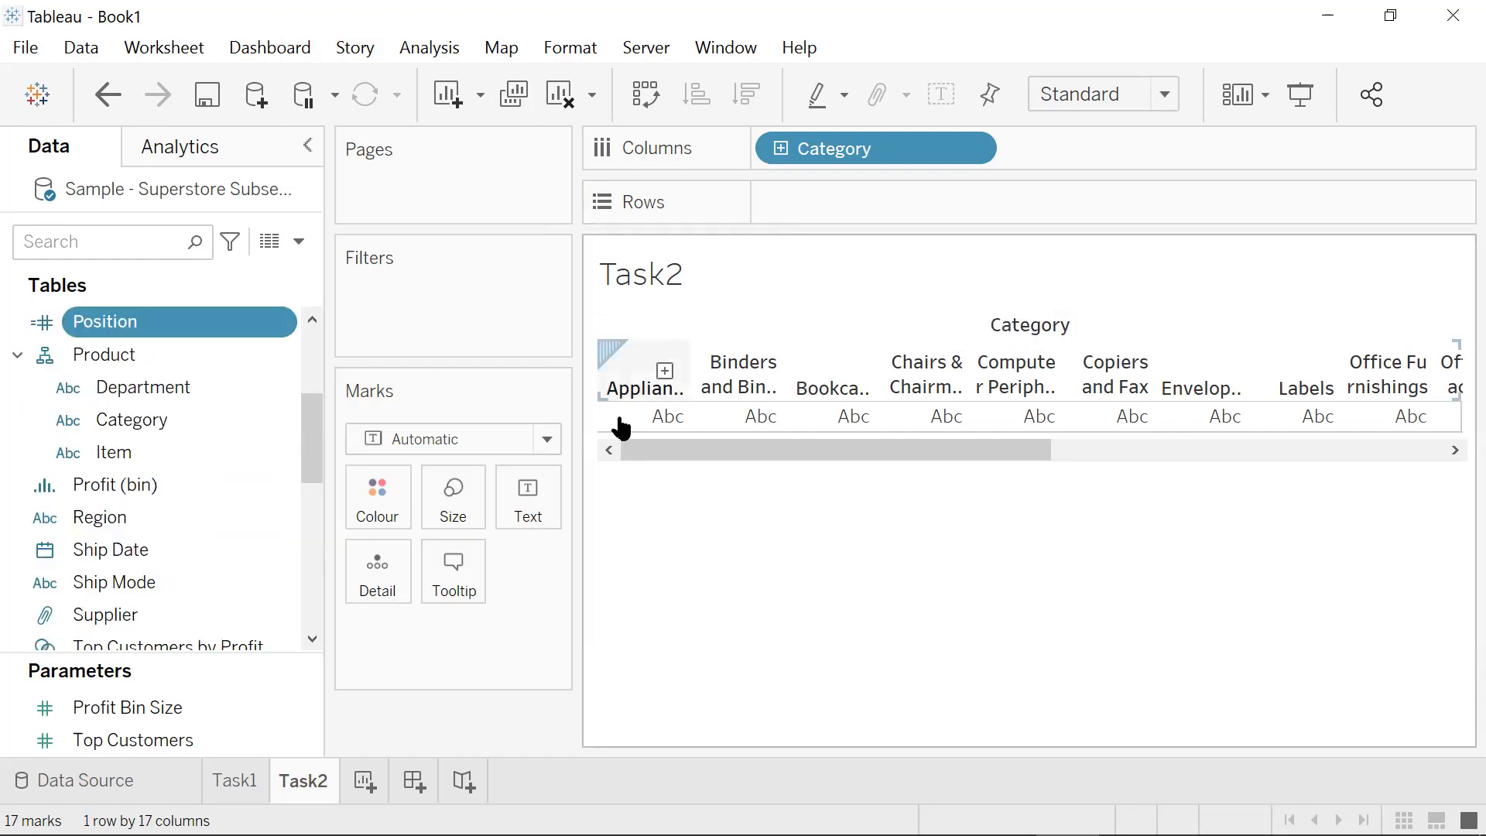
pyautogui.click(280, 323)
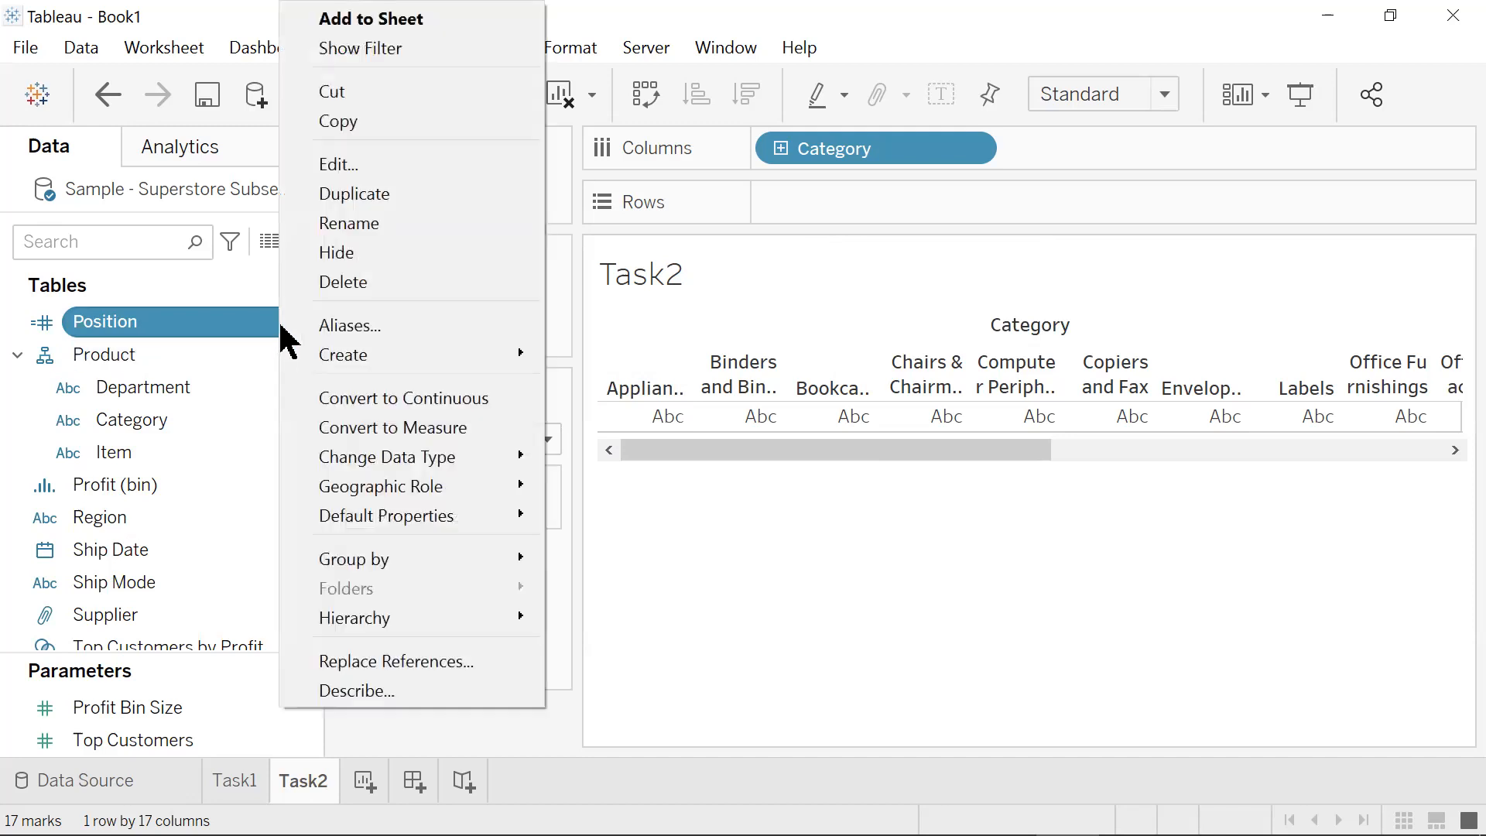
pyautogui.click(410, 399)
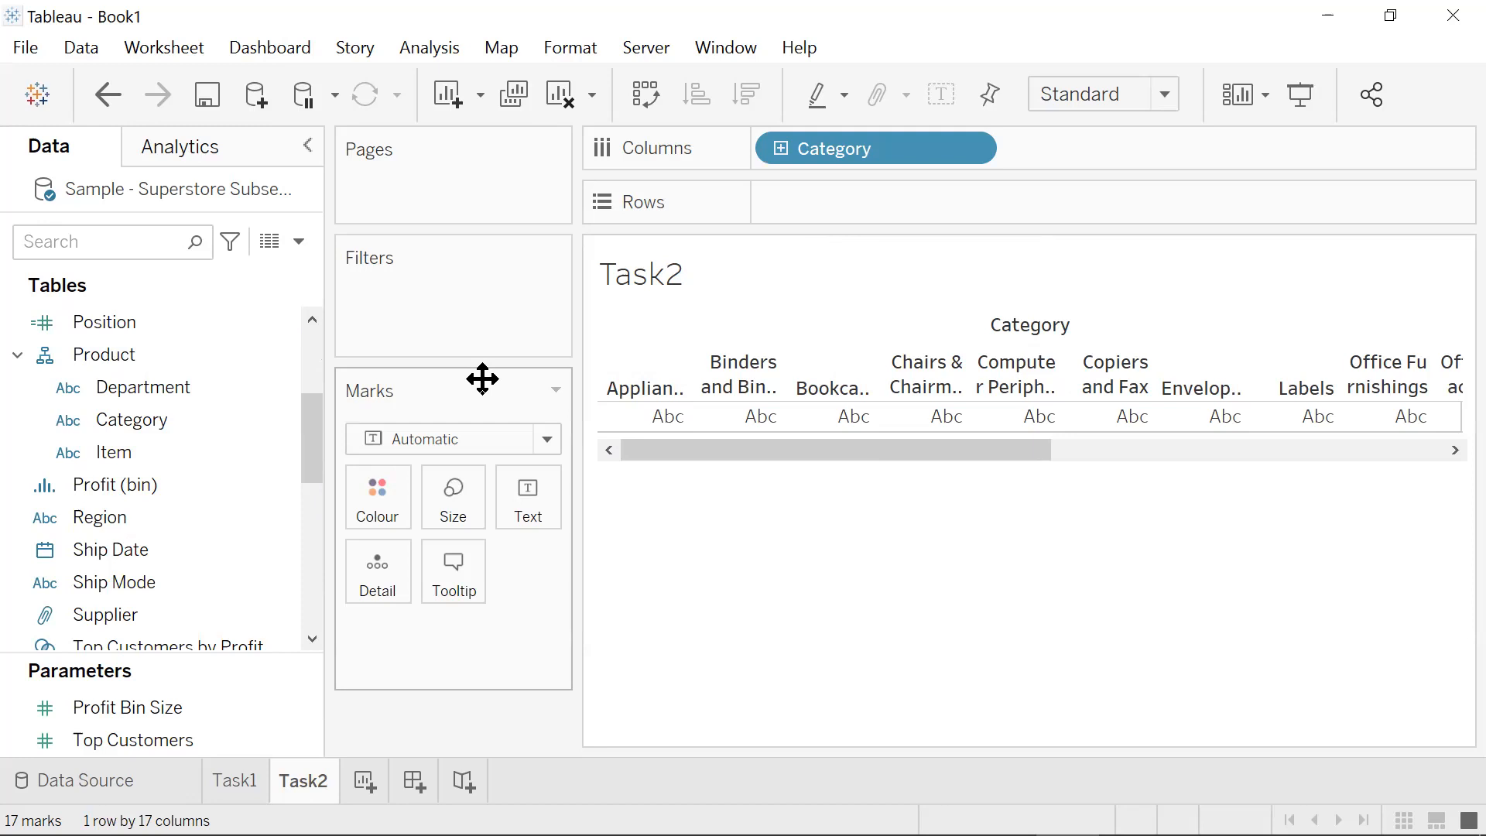
# - Add Position after Category on Columns and place Sales on Rows
pyautogui.moveTo(147, 322)
pyautogui.mouseDown()
pyautogui.moveTo(759, 206)
pyautogui.moveTo(997, 141)
pyautogui.moveTo(1060, 155)
pyautogui.mouseUp()
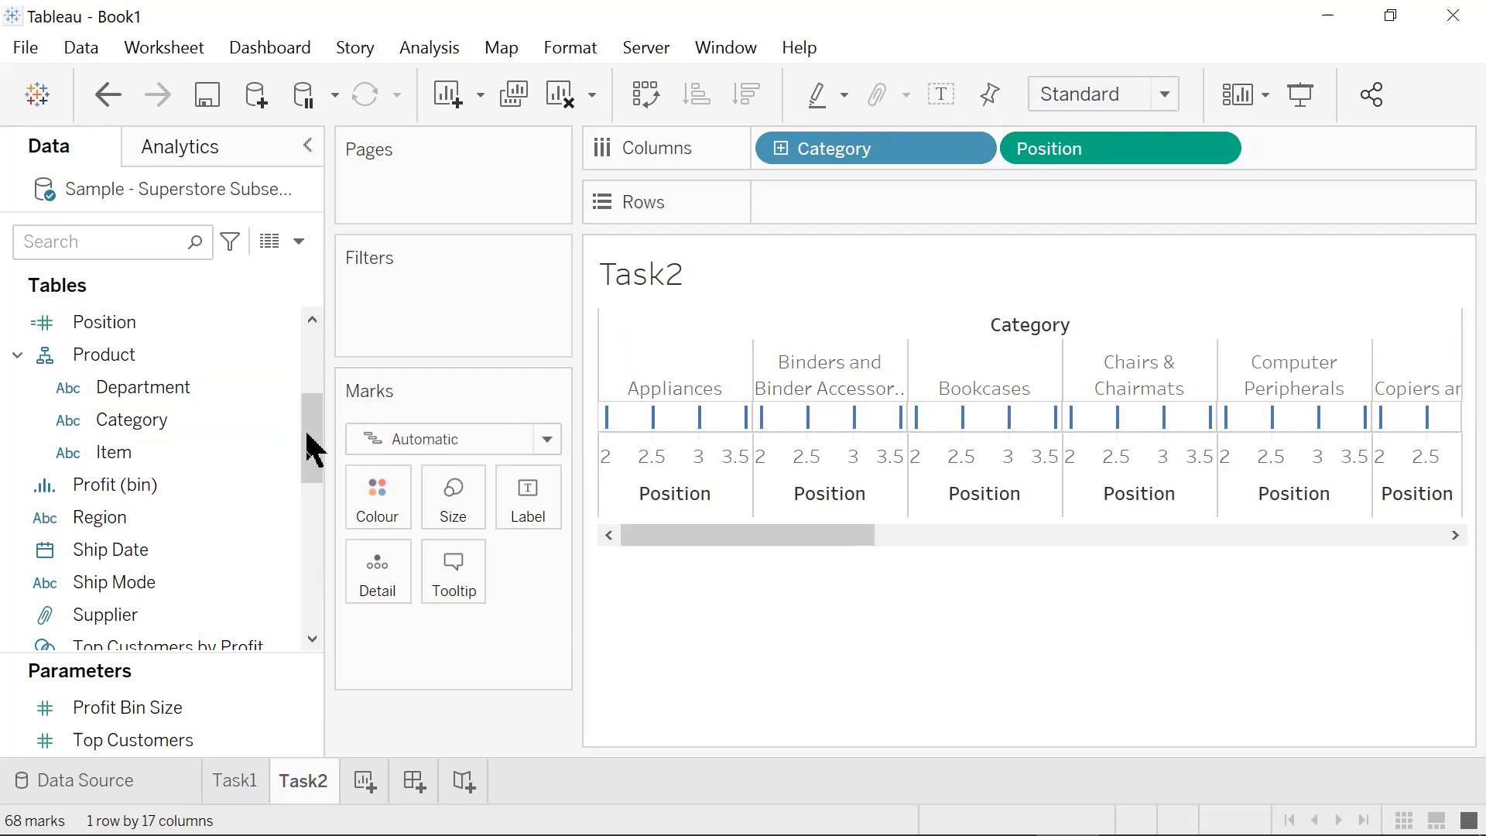
pyautogui.moveTo(318, 441); pyautogui.dragTo(314, 556)
pyautogui.moveTo(147, 492); pyautogui.dragTo(839, 216)
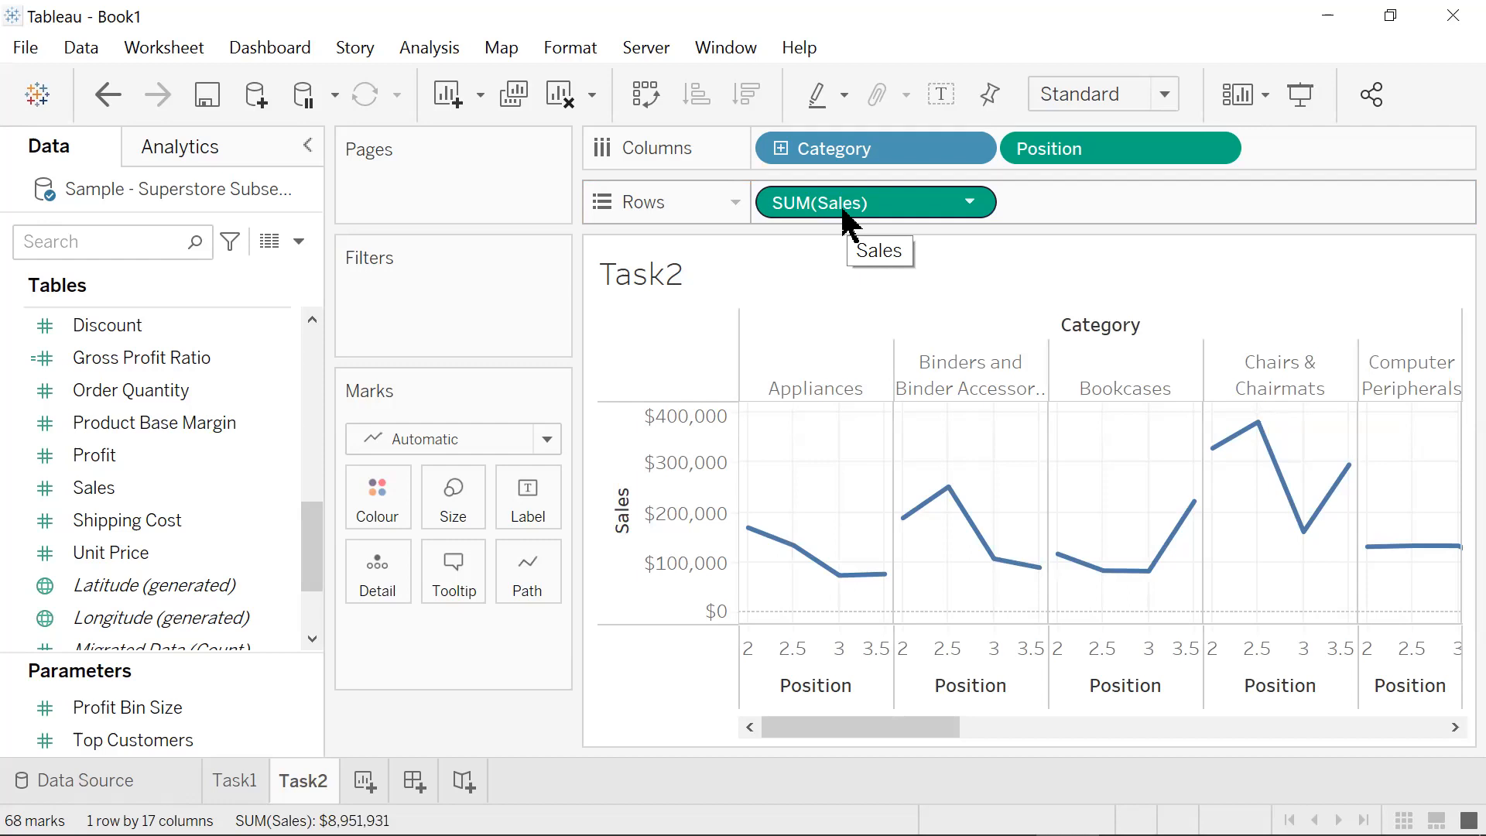
# - Change the mark type of the sales chart to Bar
pyautogui.click(548, 441)
pyautogui.scroll(-1, 544, 405)
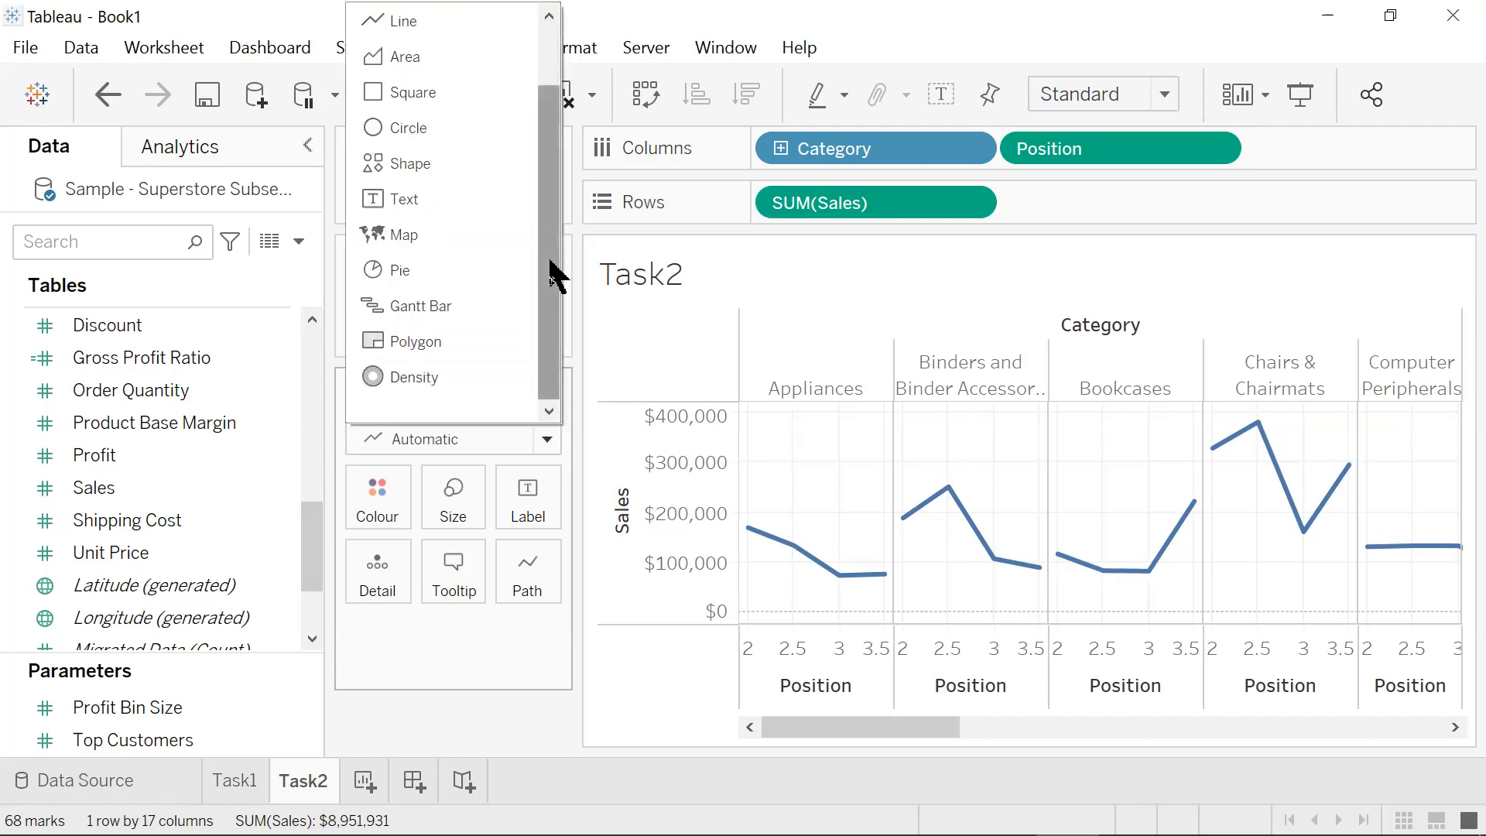
pyautogui.scroll(1, 555, 274)
pyautogui.click(431, 54)
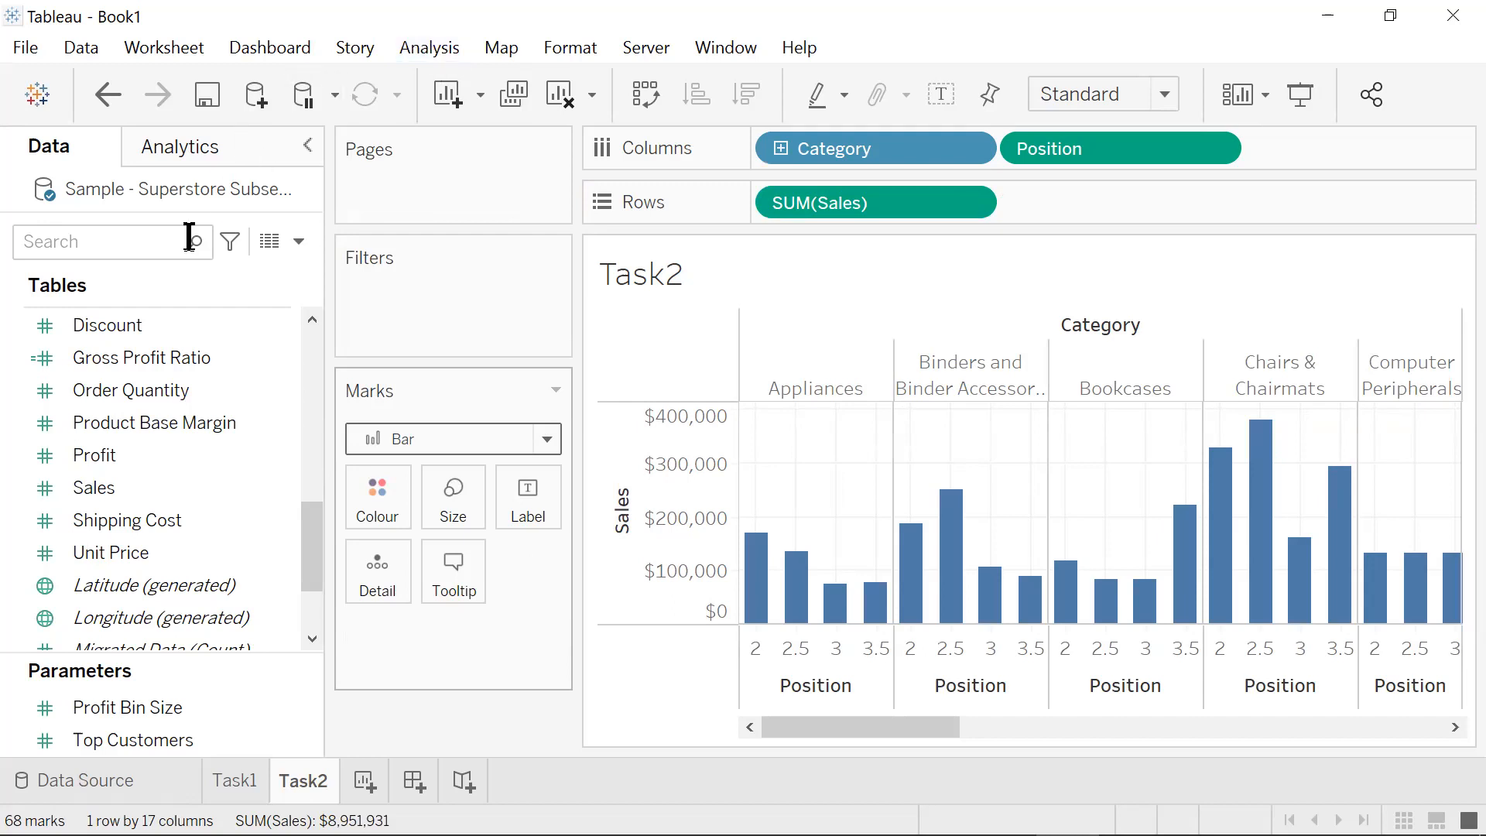
# - Colour the bars by Region and set their manual size to the maximum width
pyautogui.moveTo(312, 557); pyautogui.dragTo(313, 458)
pyautogui.moveTo(67, 488); pyautogui.dragTo(357, 497)
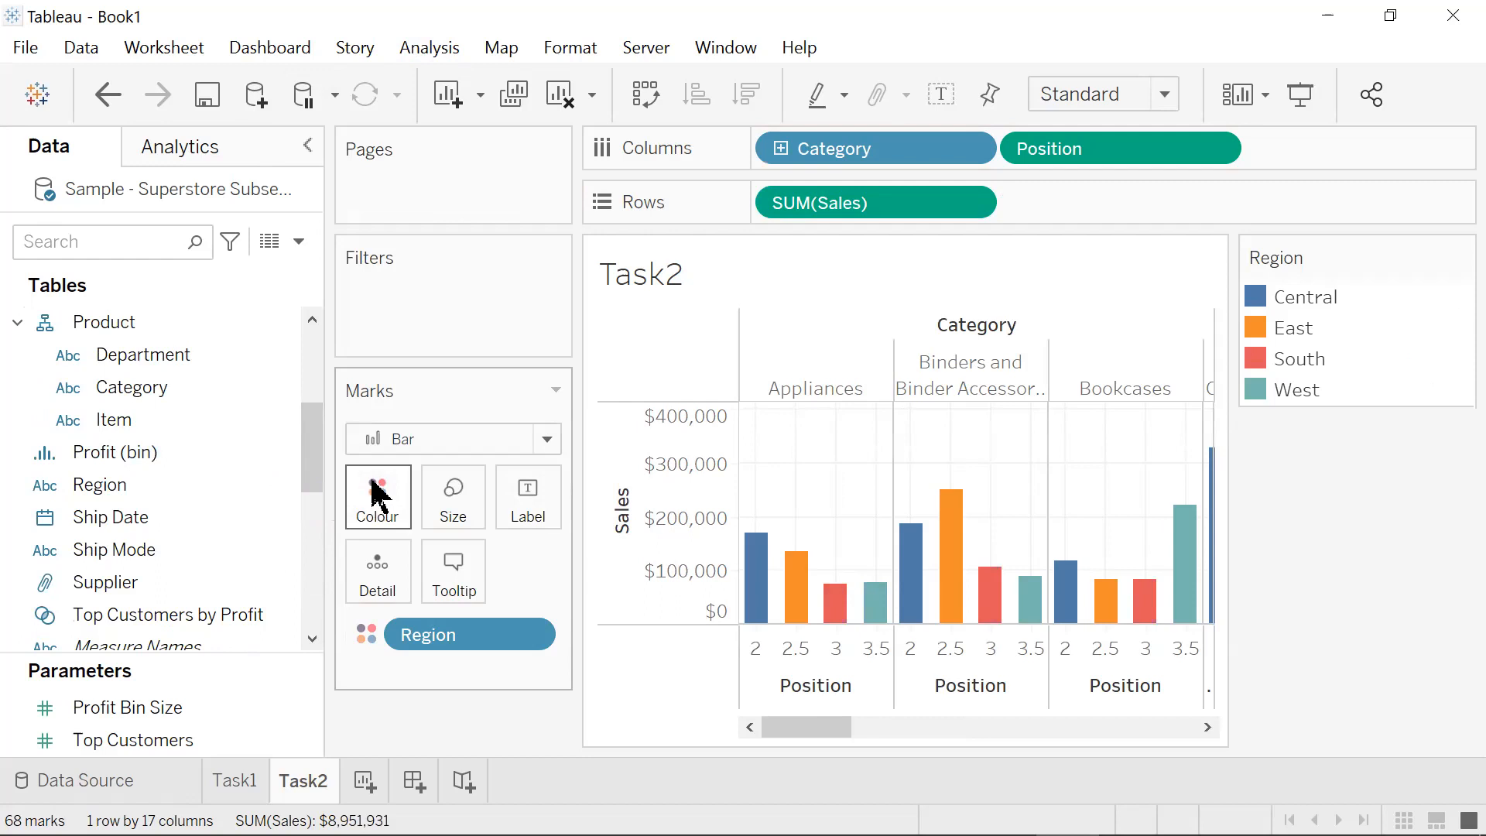
pyautogui.click(468, 514)
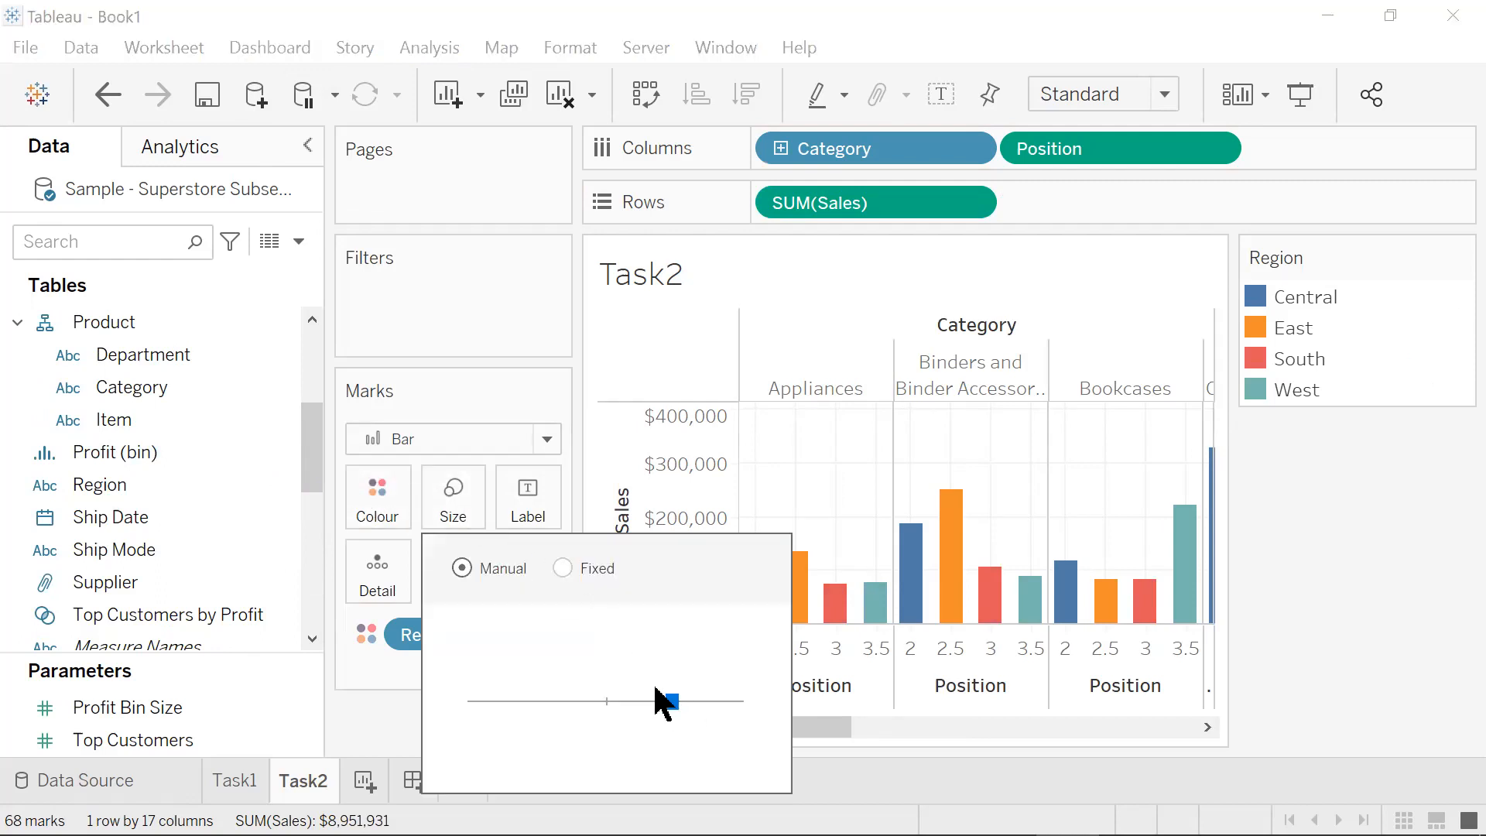
pyautogui.moveTo(671, 701); pyautogui.dragTo(751, 715)
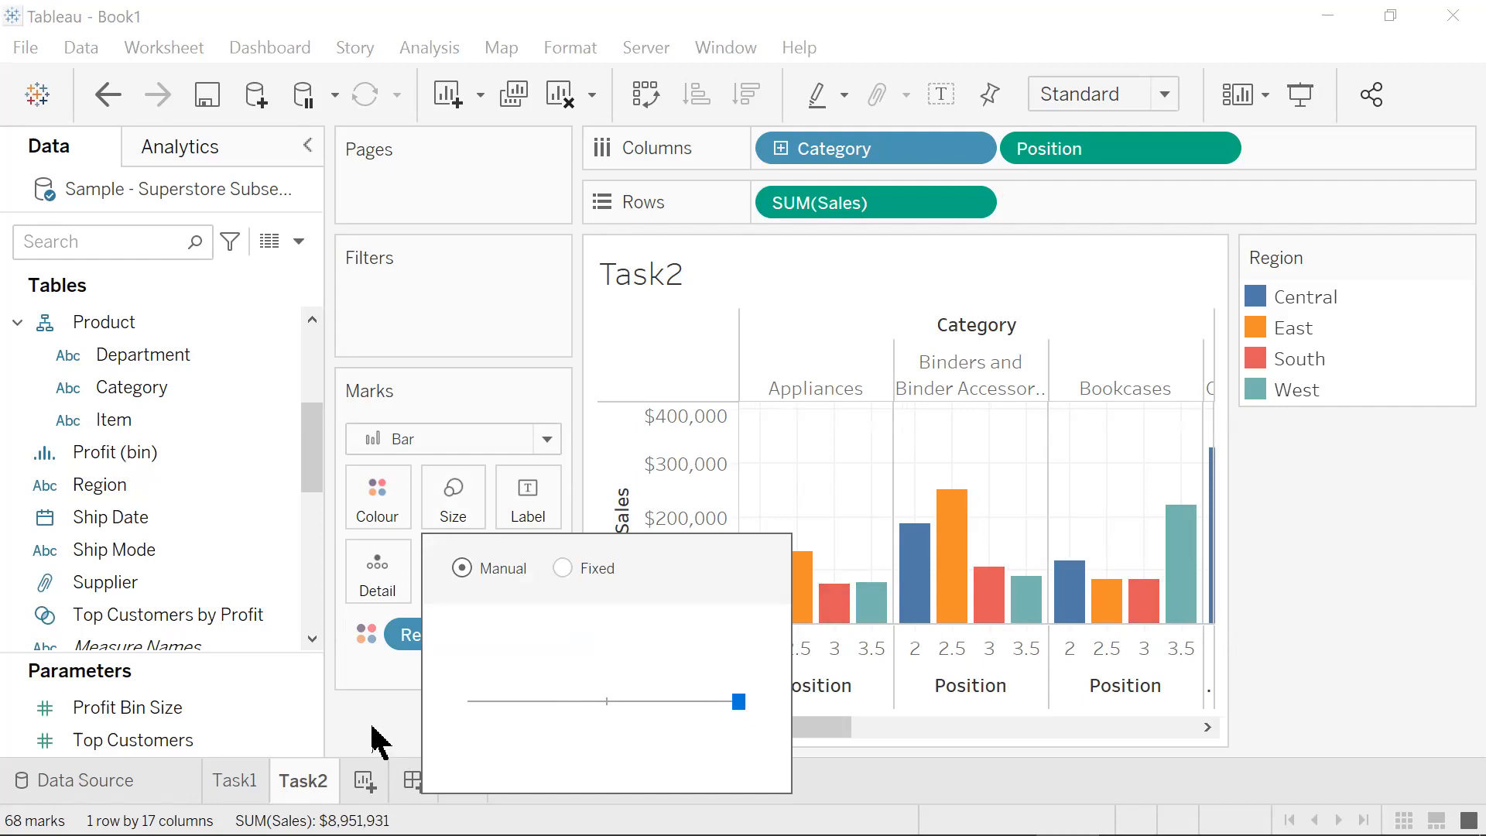
pyautogui.click(953, 698)
# - Fix the Position axis range from 1 to 4.5 and fit the chart to Entire View
pyautogui.rightClick(950, 686)
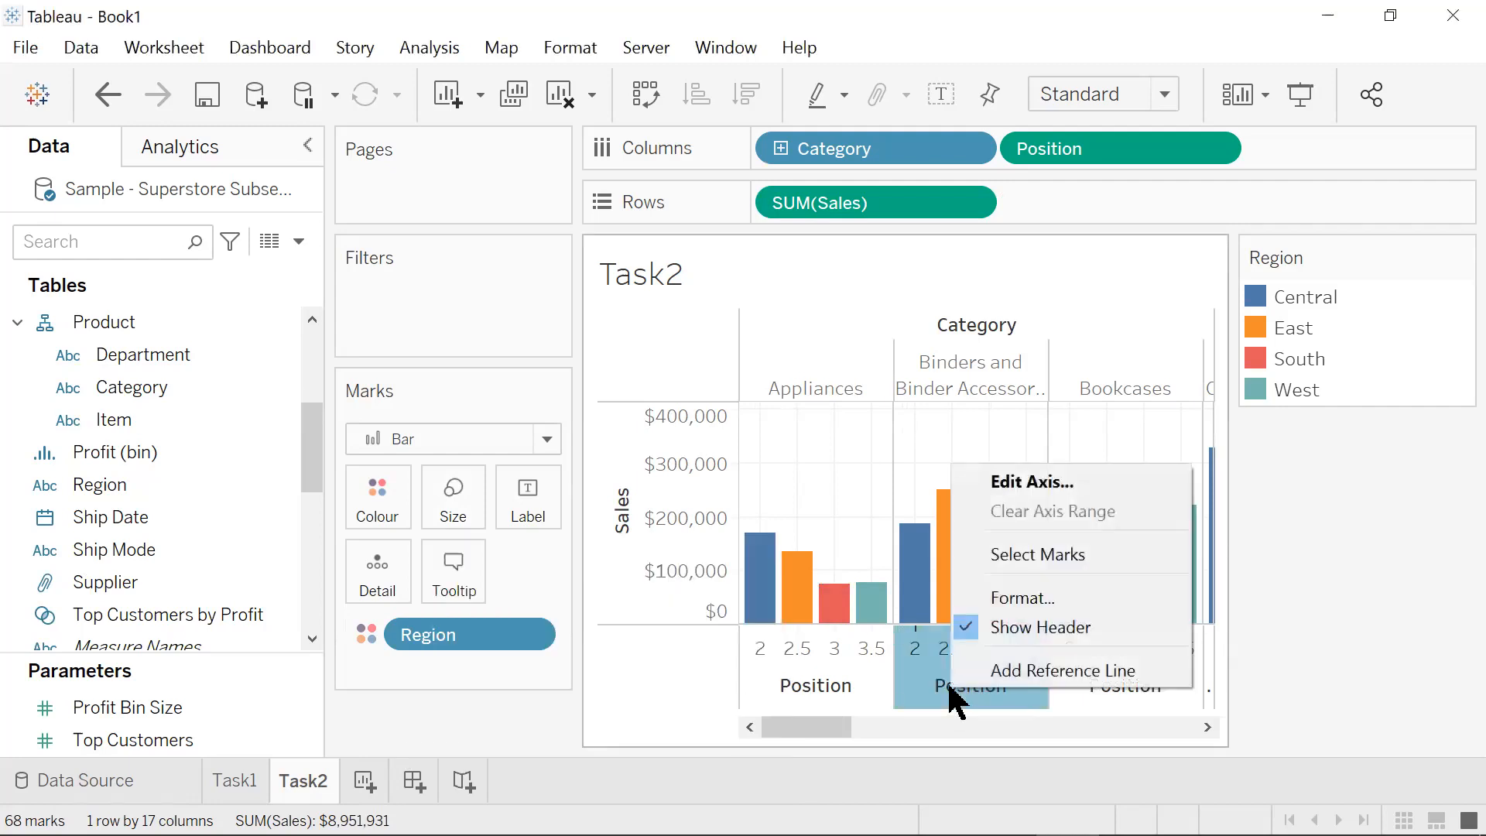
pyautogui.press('Escape')
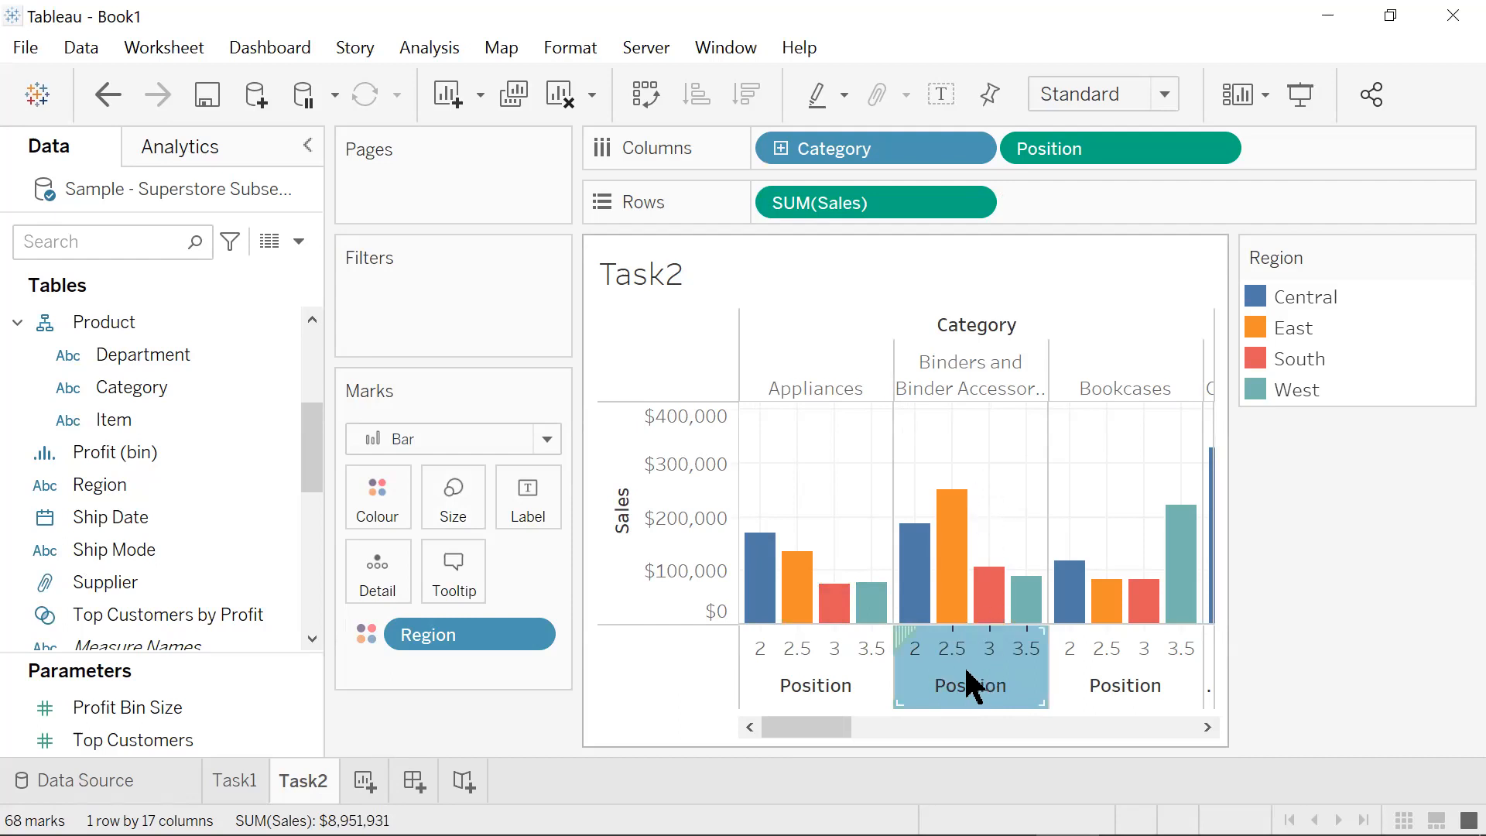
pyautogui.doubleClick(929, 689)
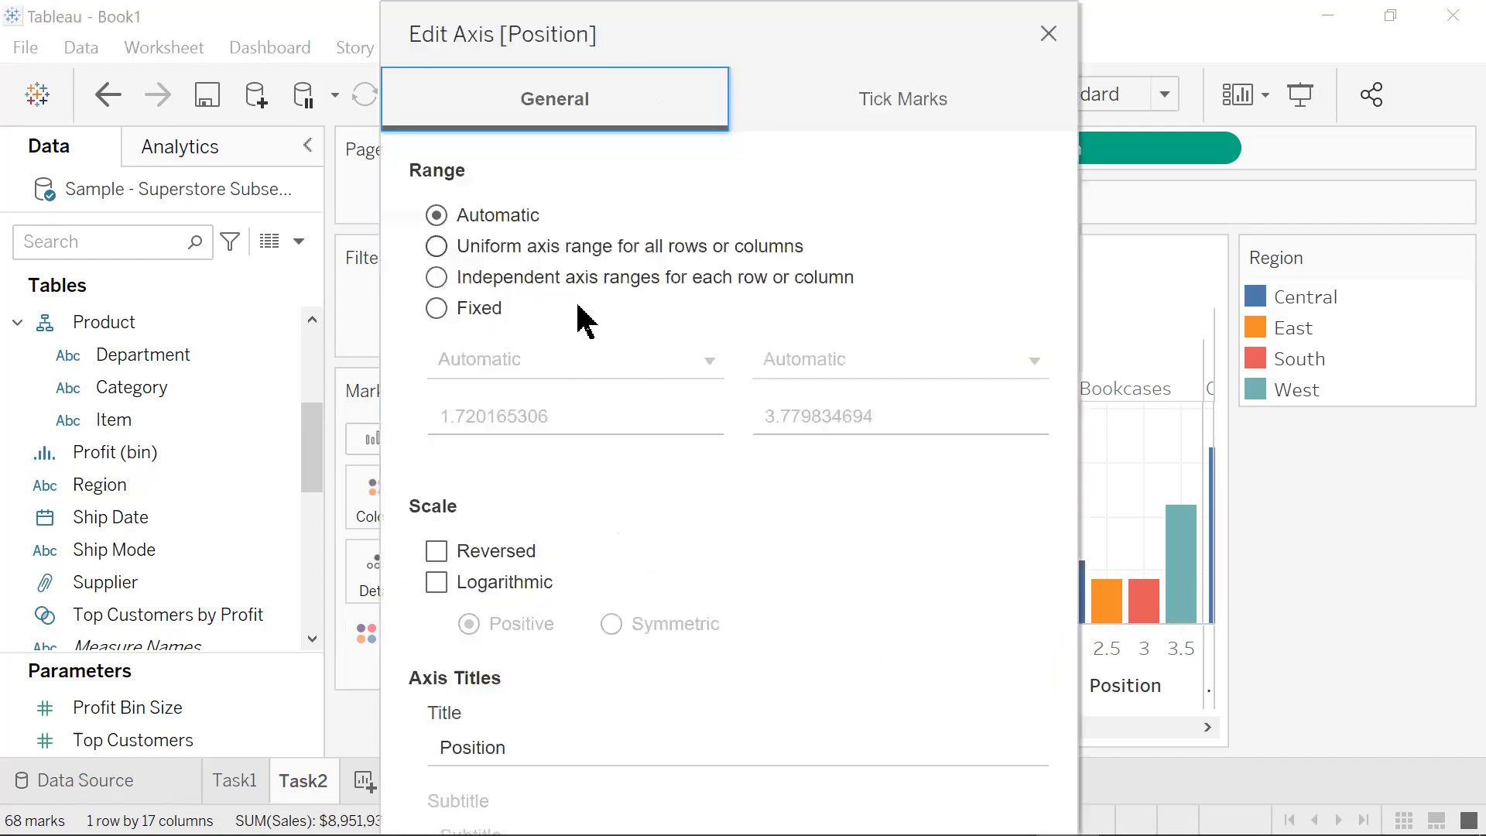
pyautogui.click(438, 310)
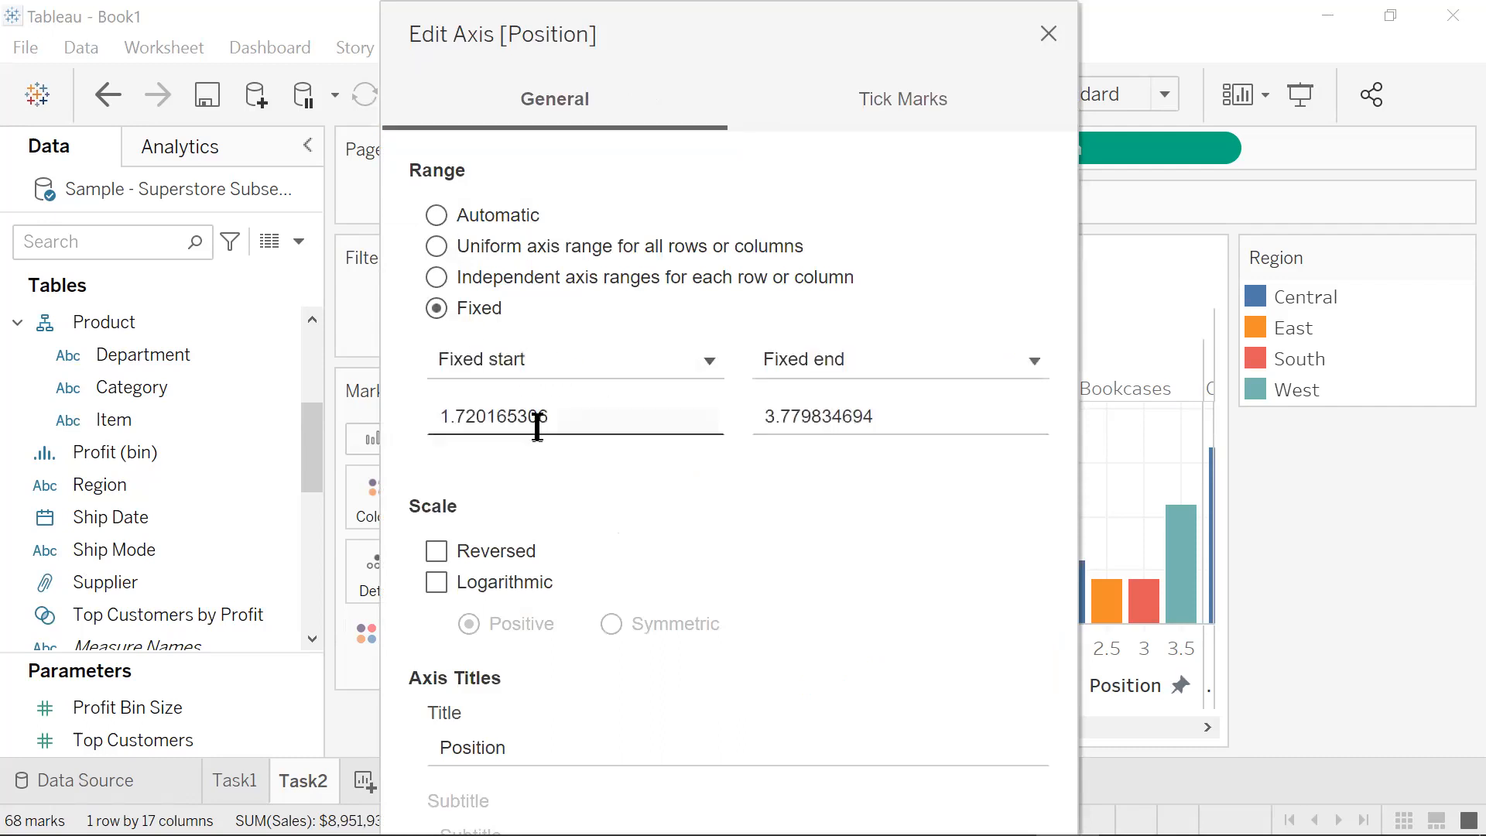
pyautogui.doubleClick(592, 408)
pyautogui.write('1')
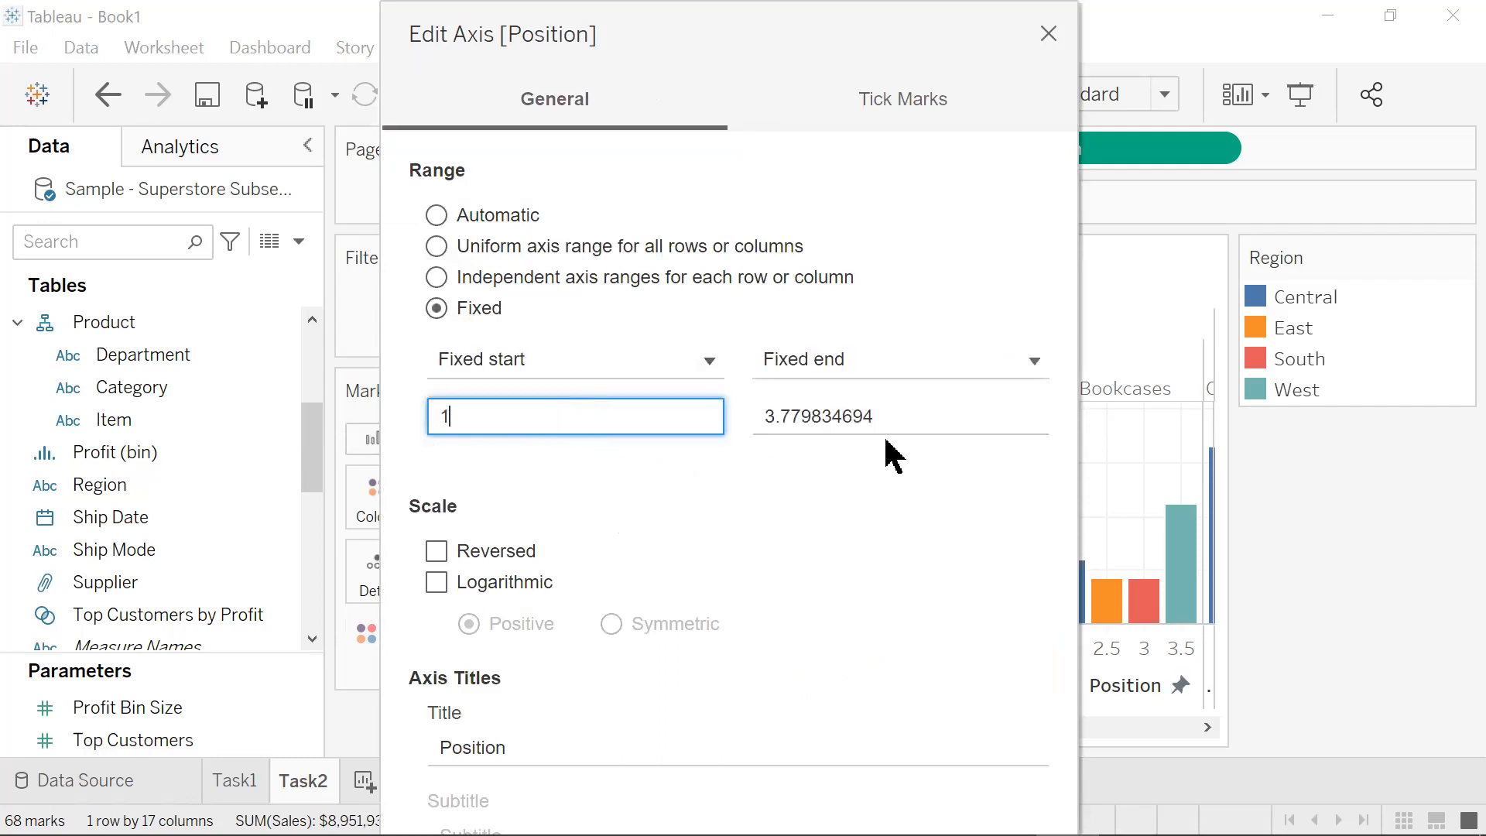
pyautogui.doubleClick(905, 418)
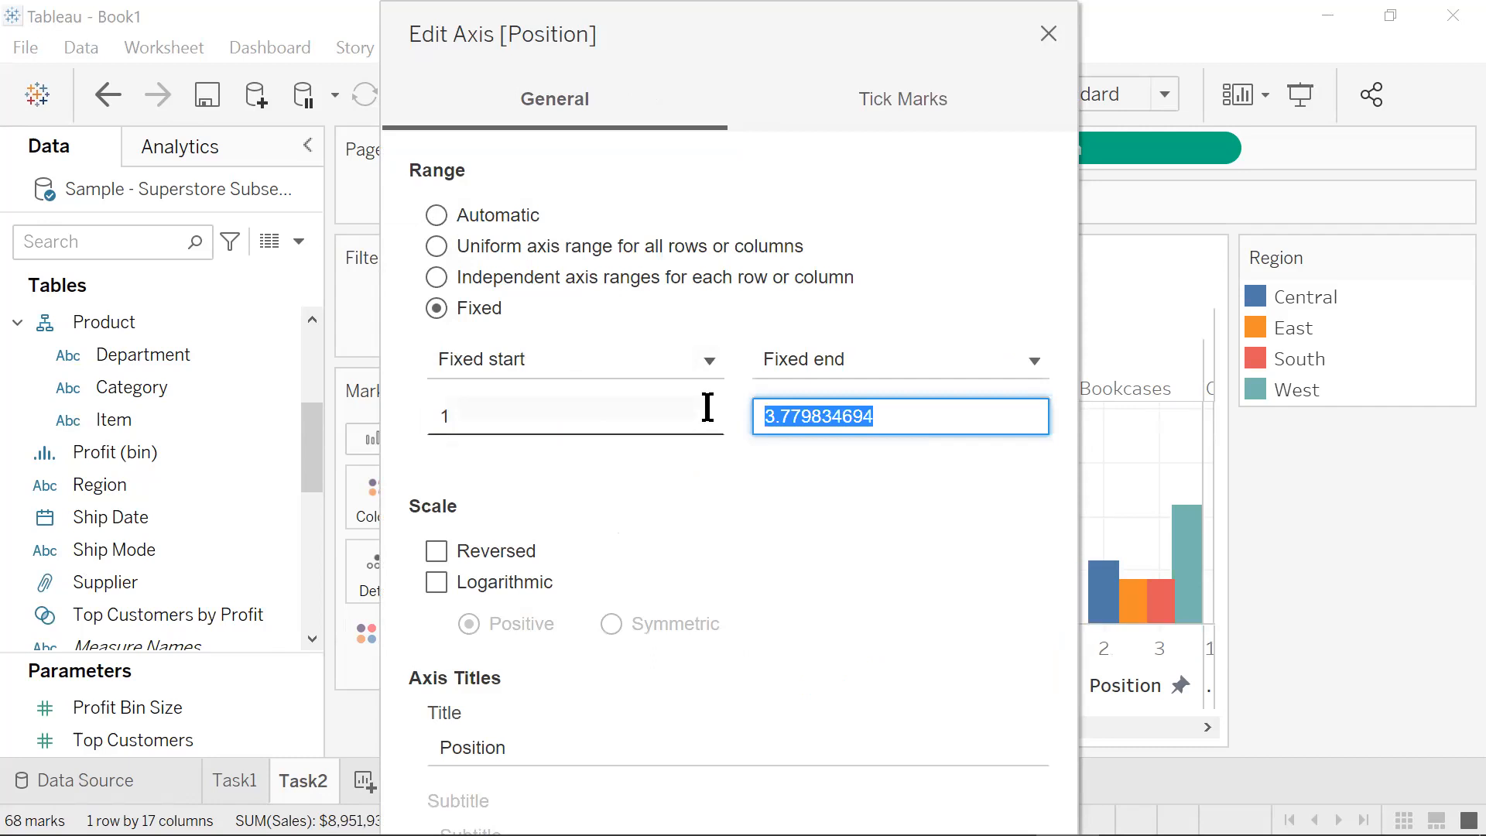
pyautogui.write('2')
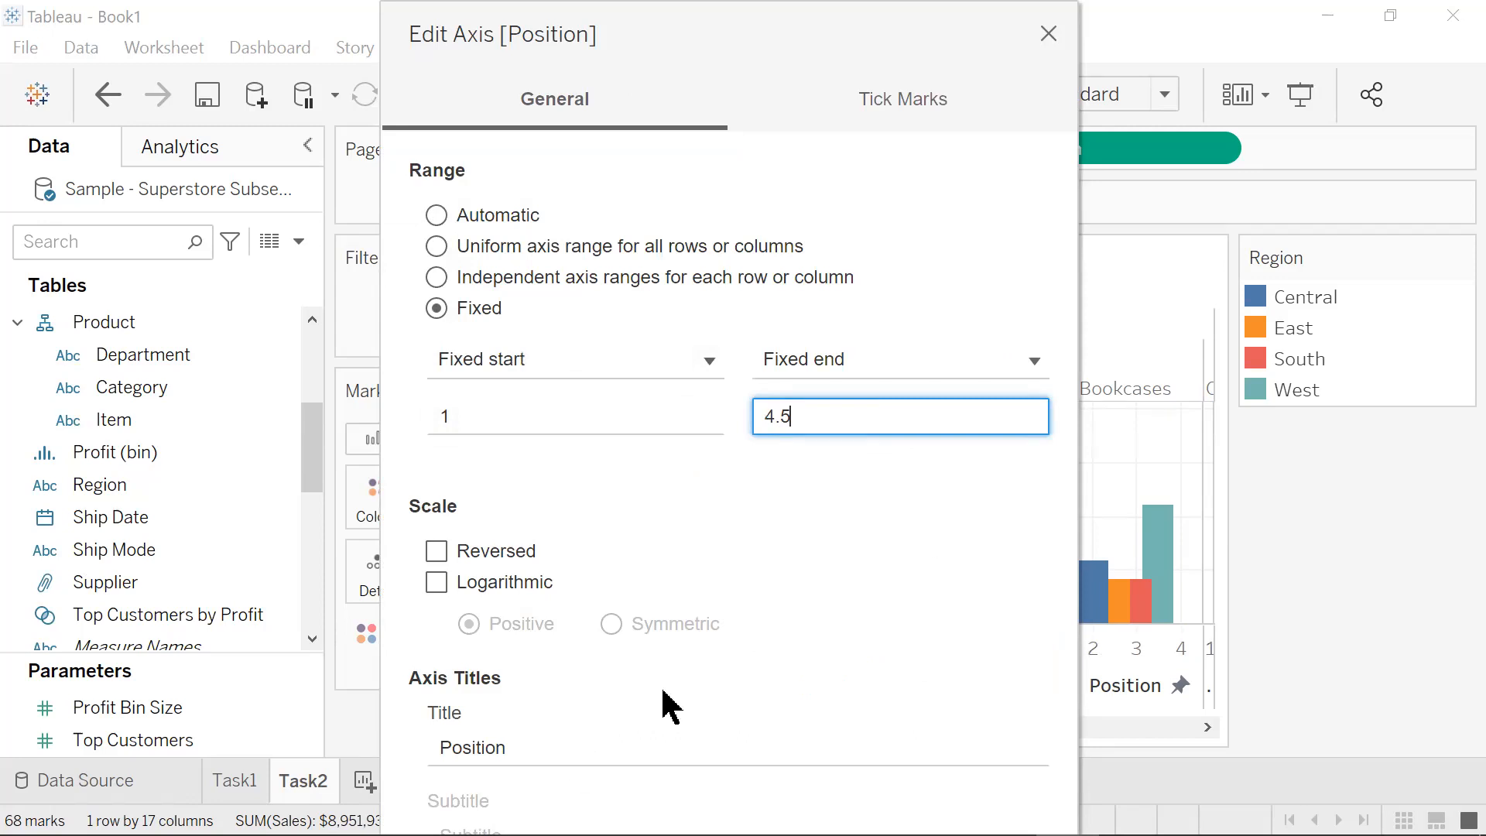
pyautogui.moveTo(691, 35); pyautogui.dragTo(728, 37)
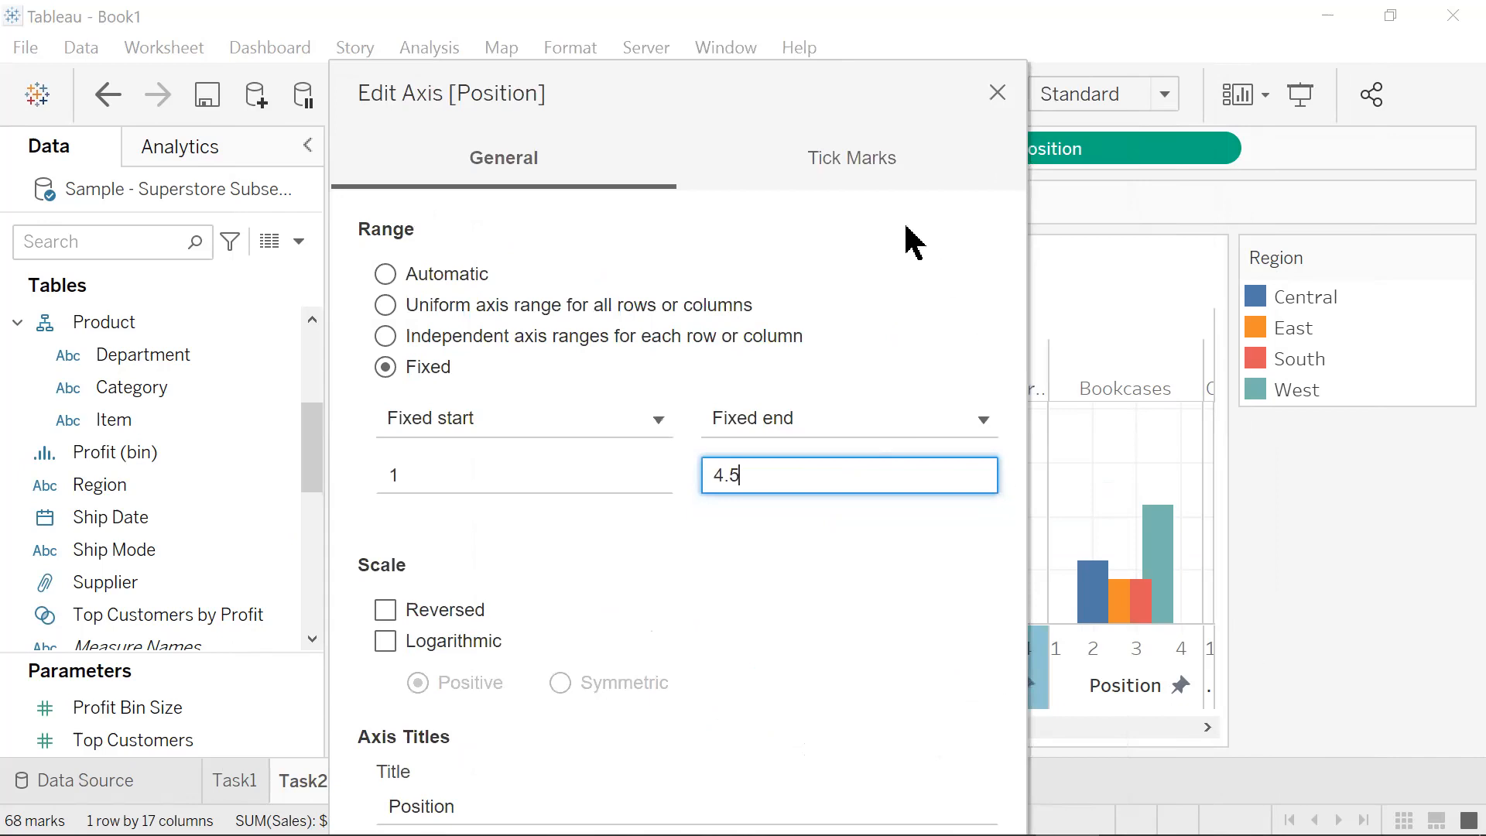
pyautogui.press('Return')
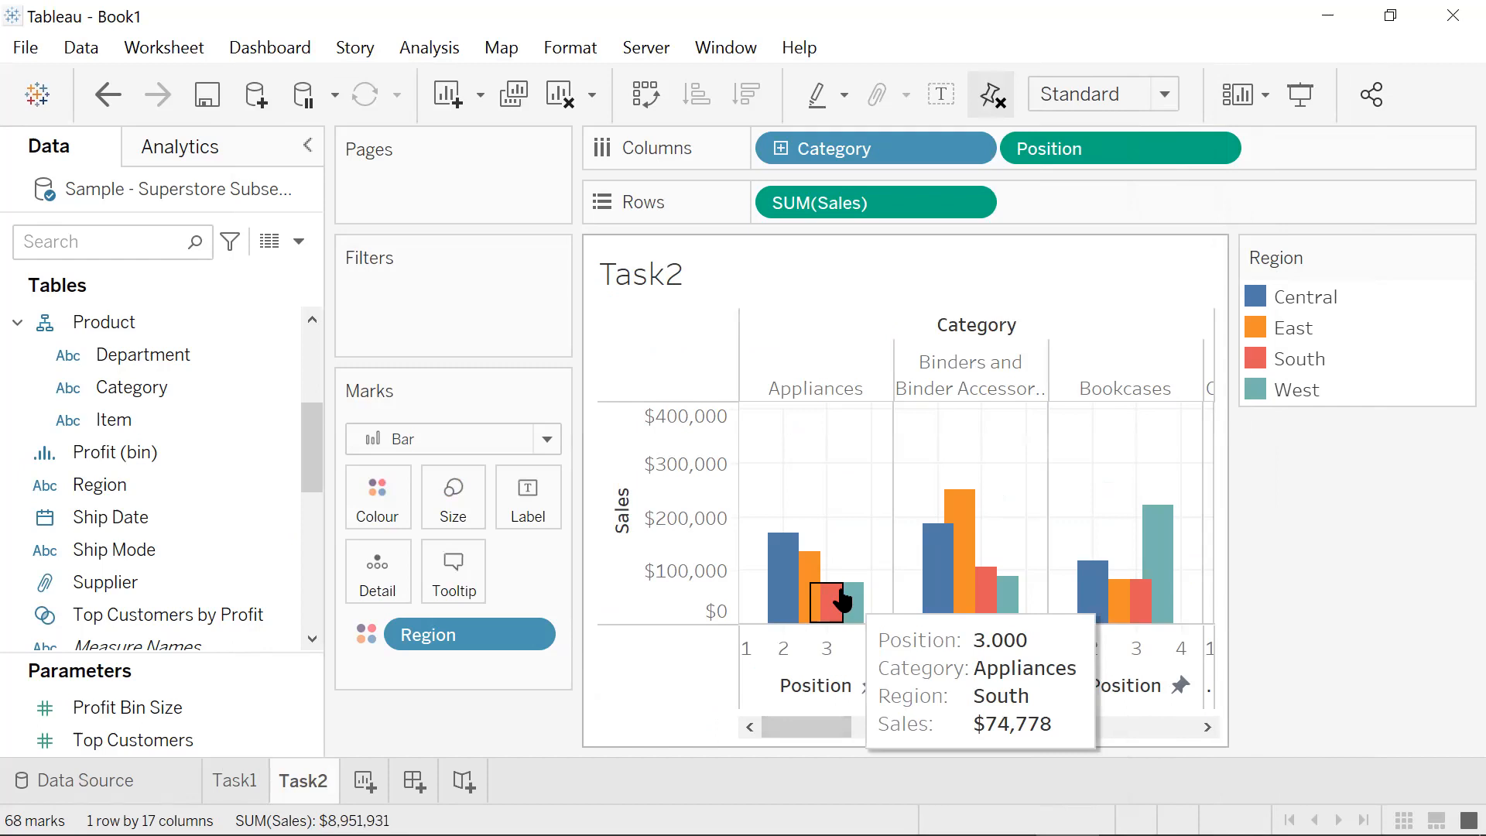
pyautogui.click(1164, 94)
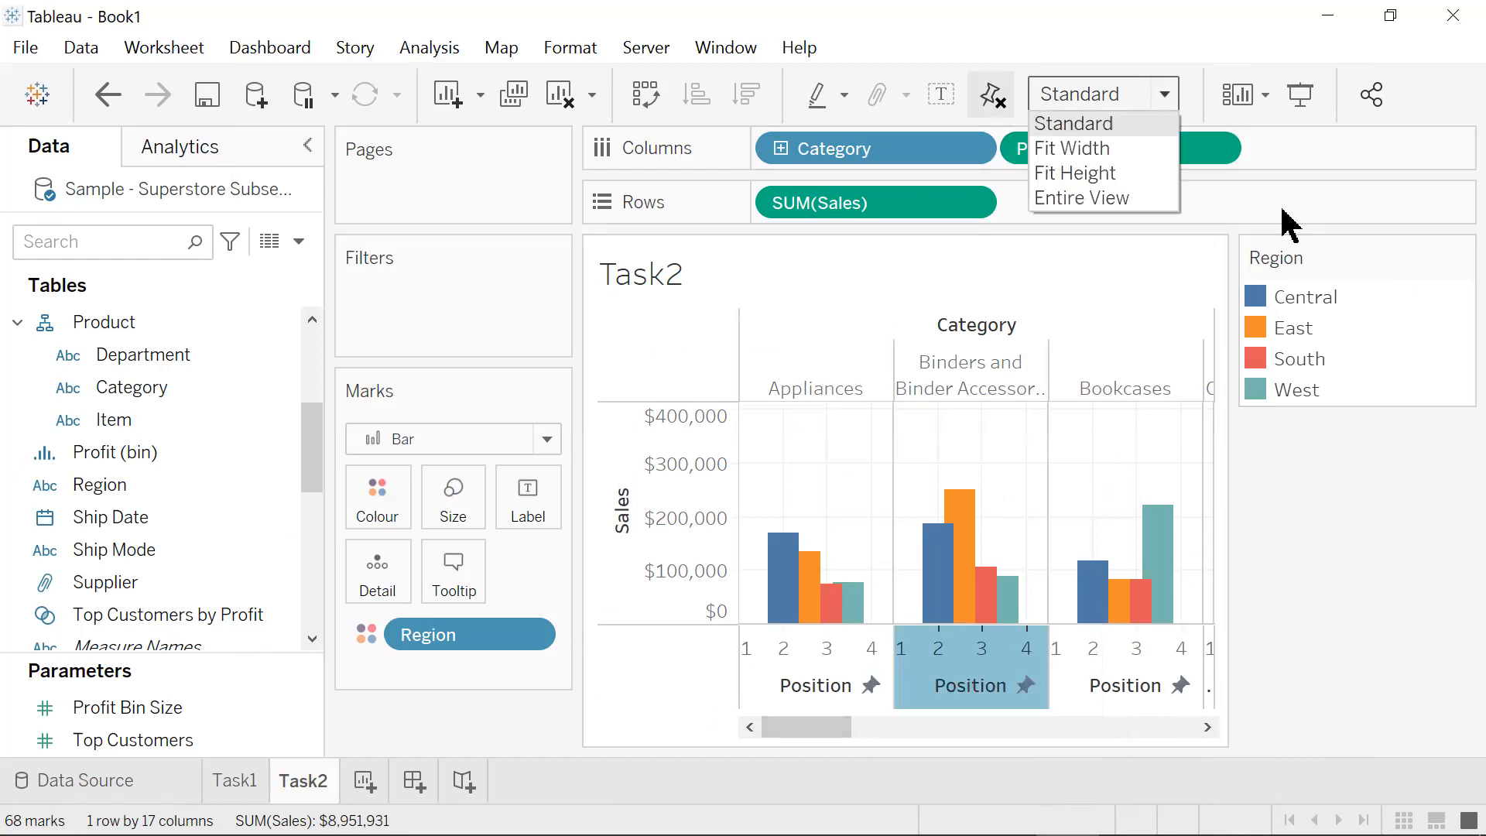
pyautogui.click(1102, 199)
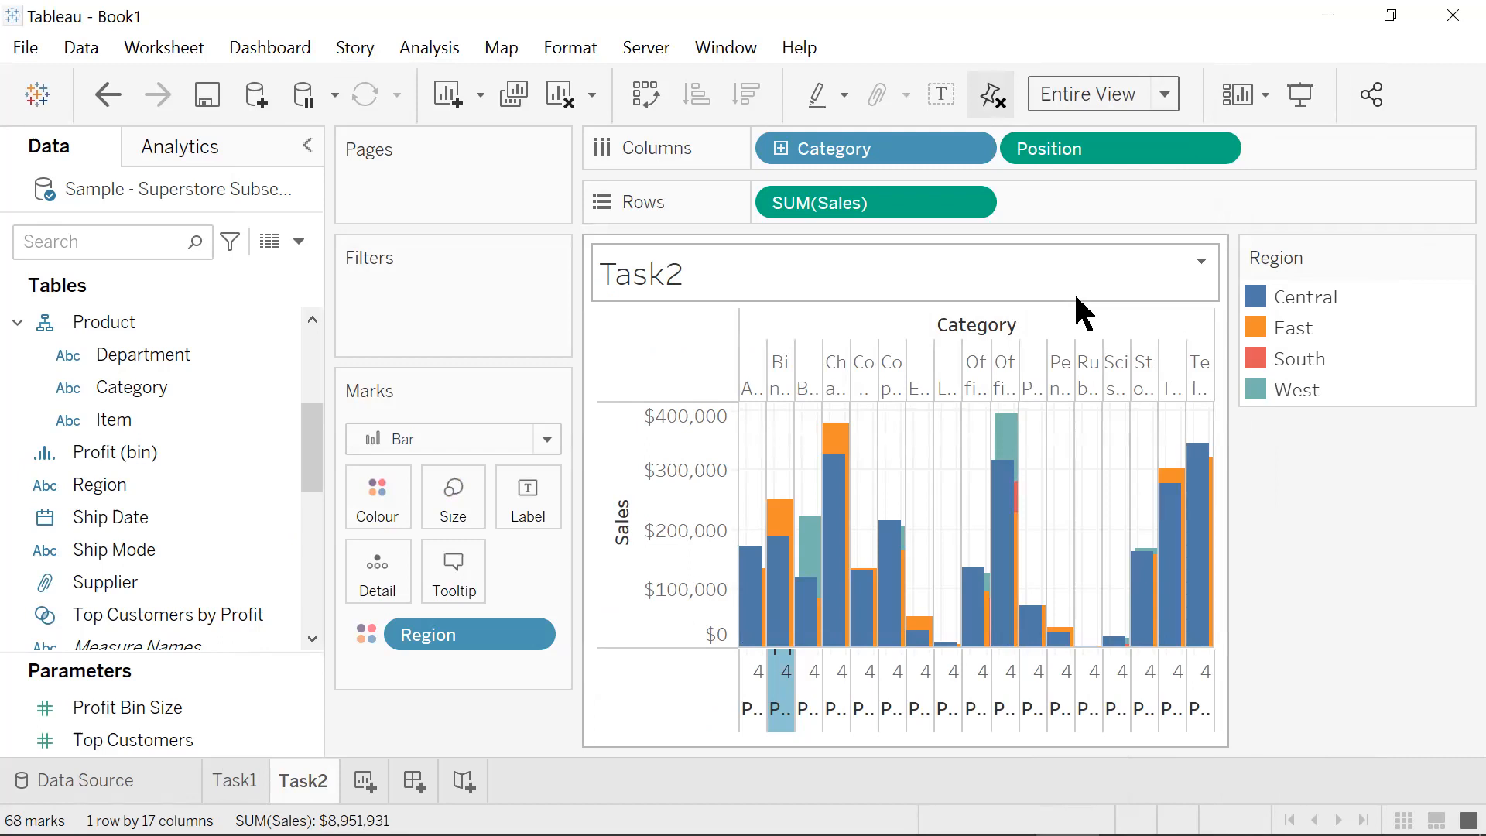
# - Add a new worksheet and name it Task3
pyautogui.click(373, 782)
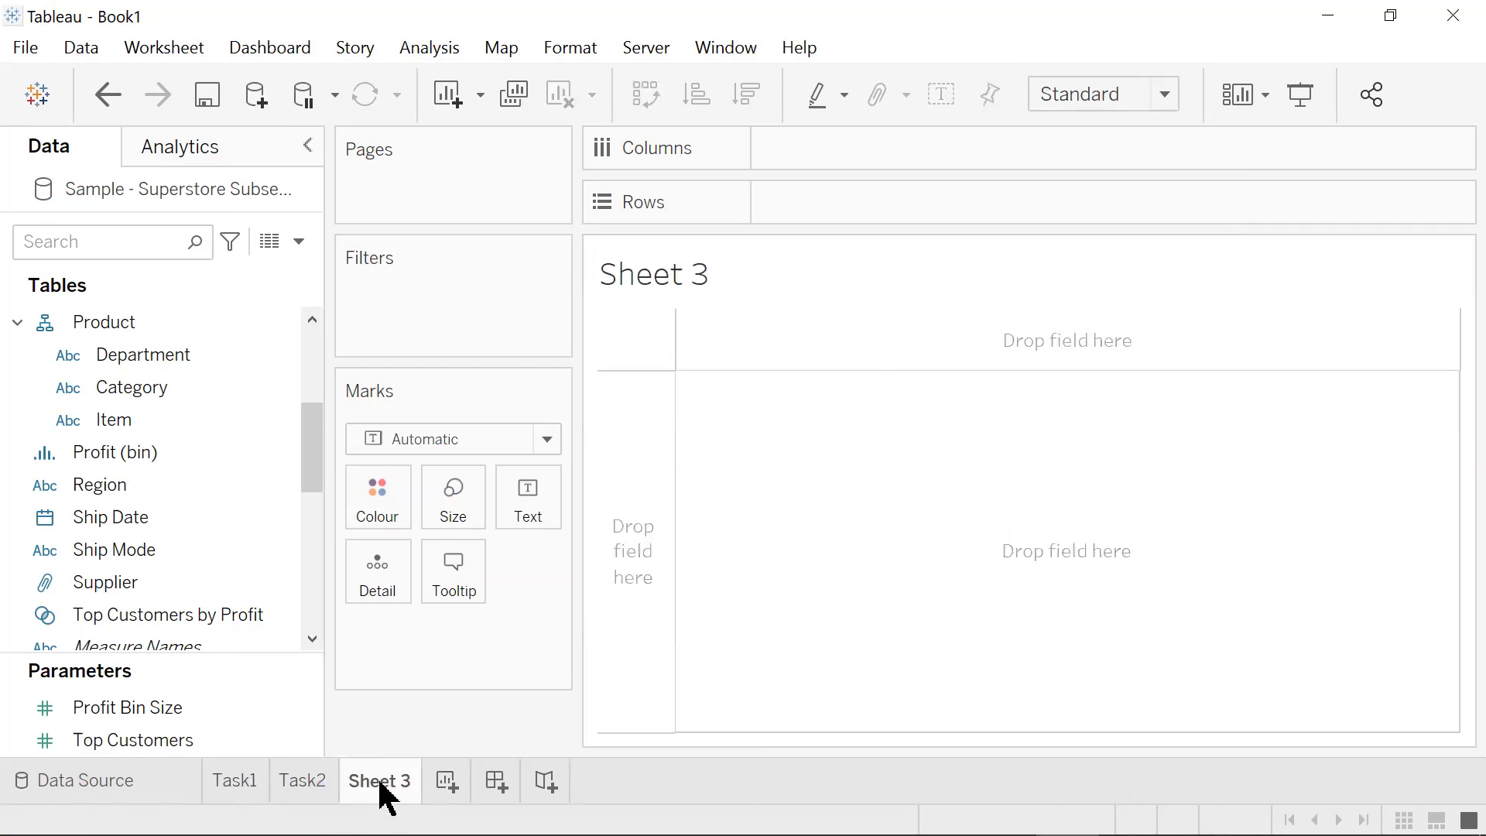
pyautogui.rightClick(381, 788)
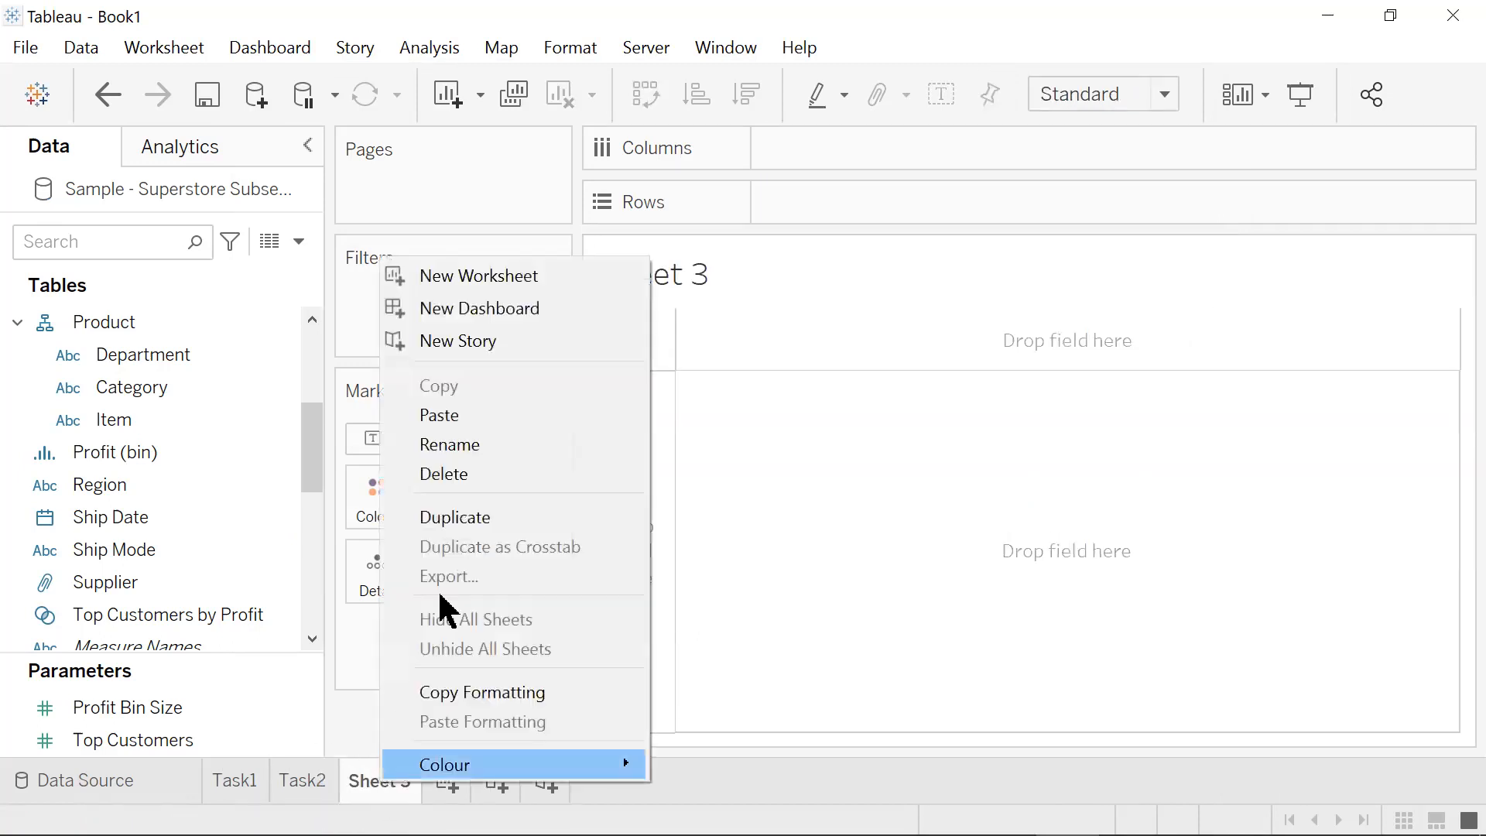
pyautogui.click(454, 444)
pyautogui.write('Task3')
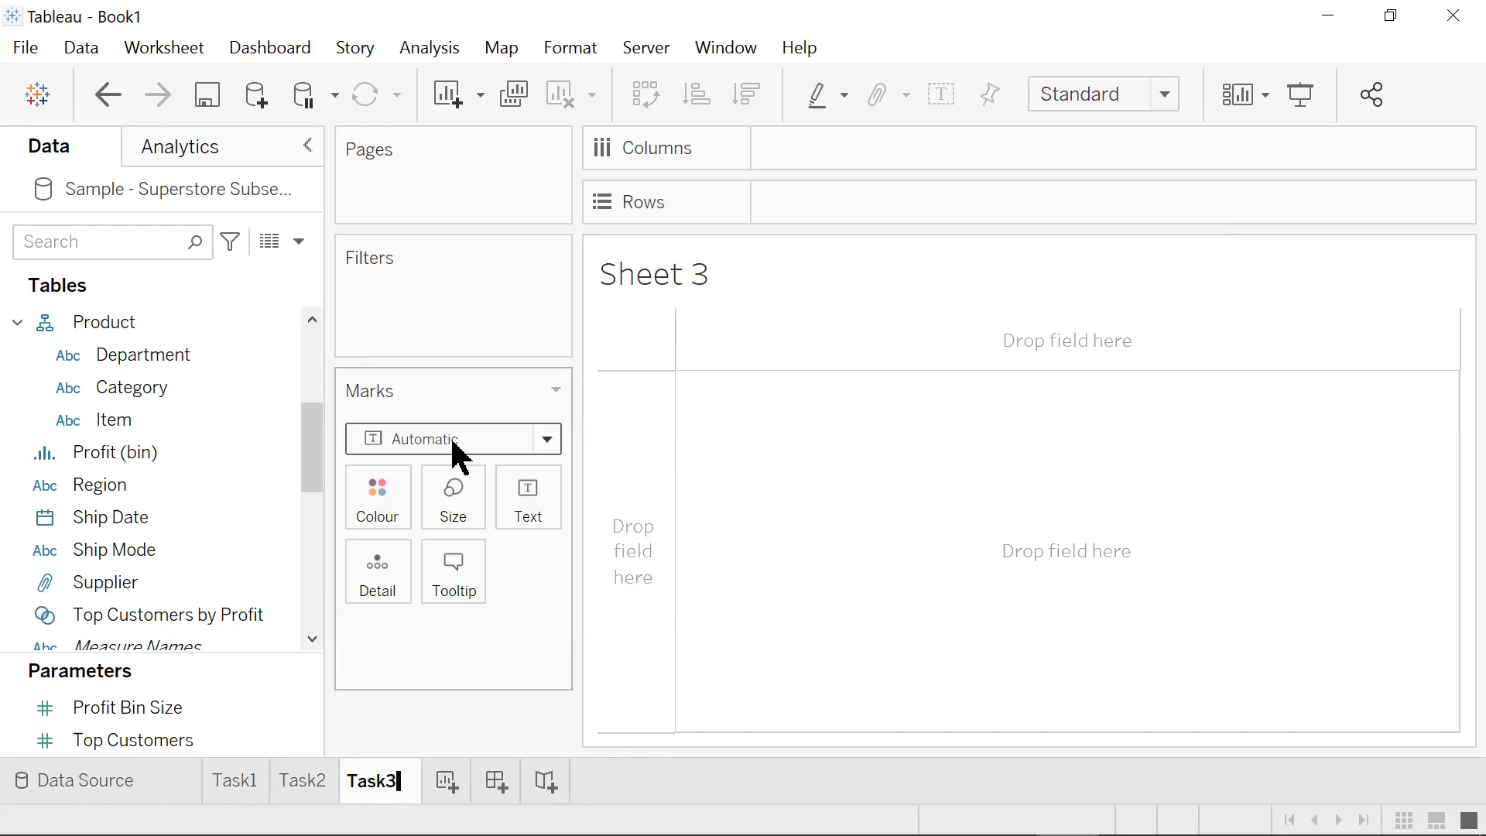
pyautogui.press('Return')
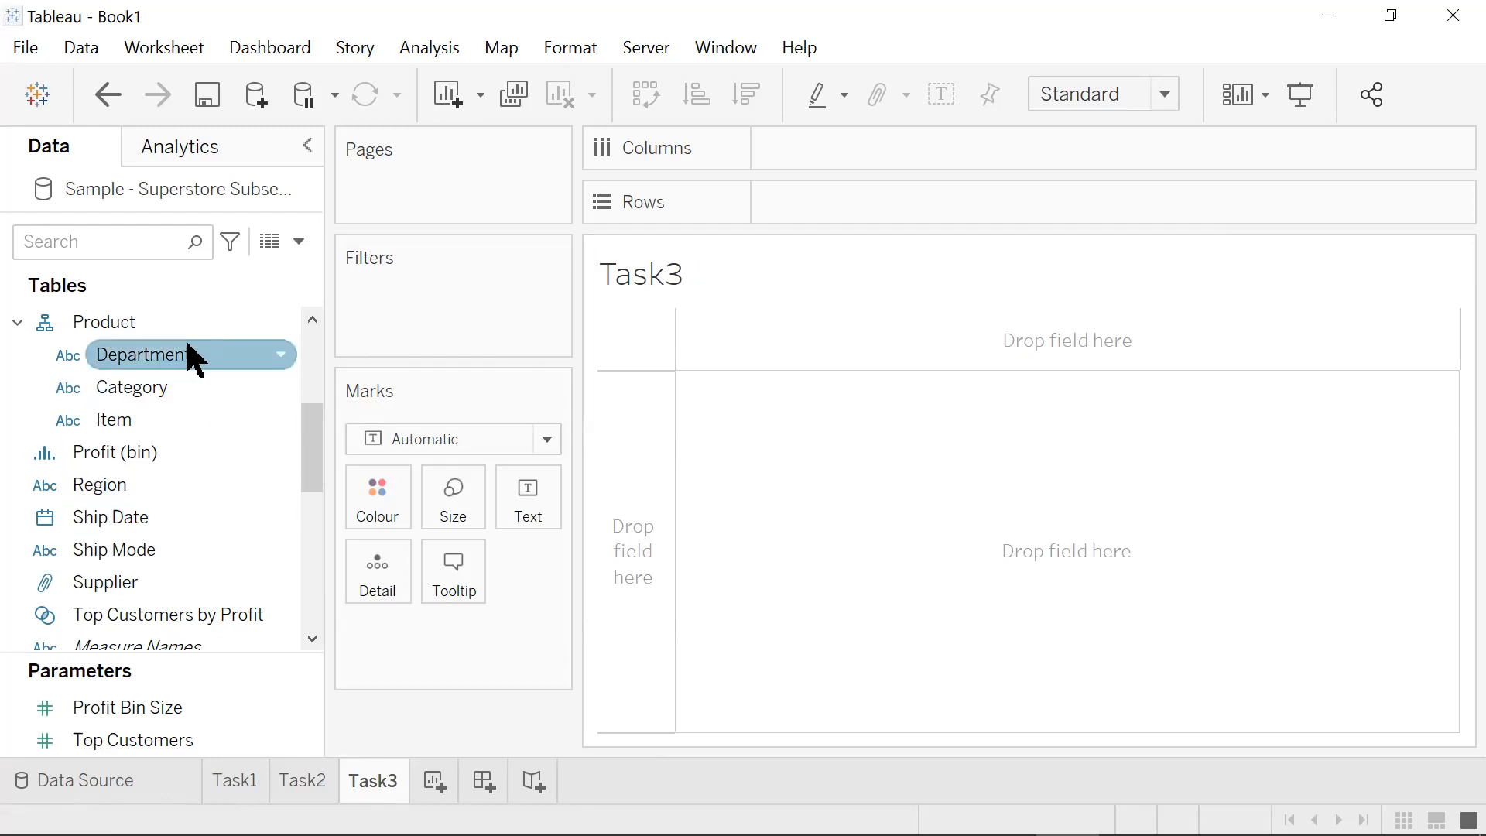
# - Place Department on Columns, followed by Region
pyautogui.moveTo(192, 358); pyautogui.dragTo(574, 222)
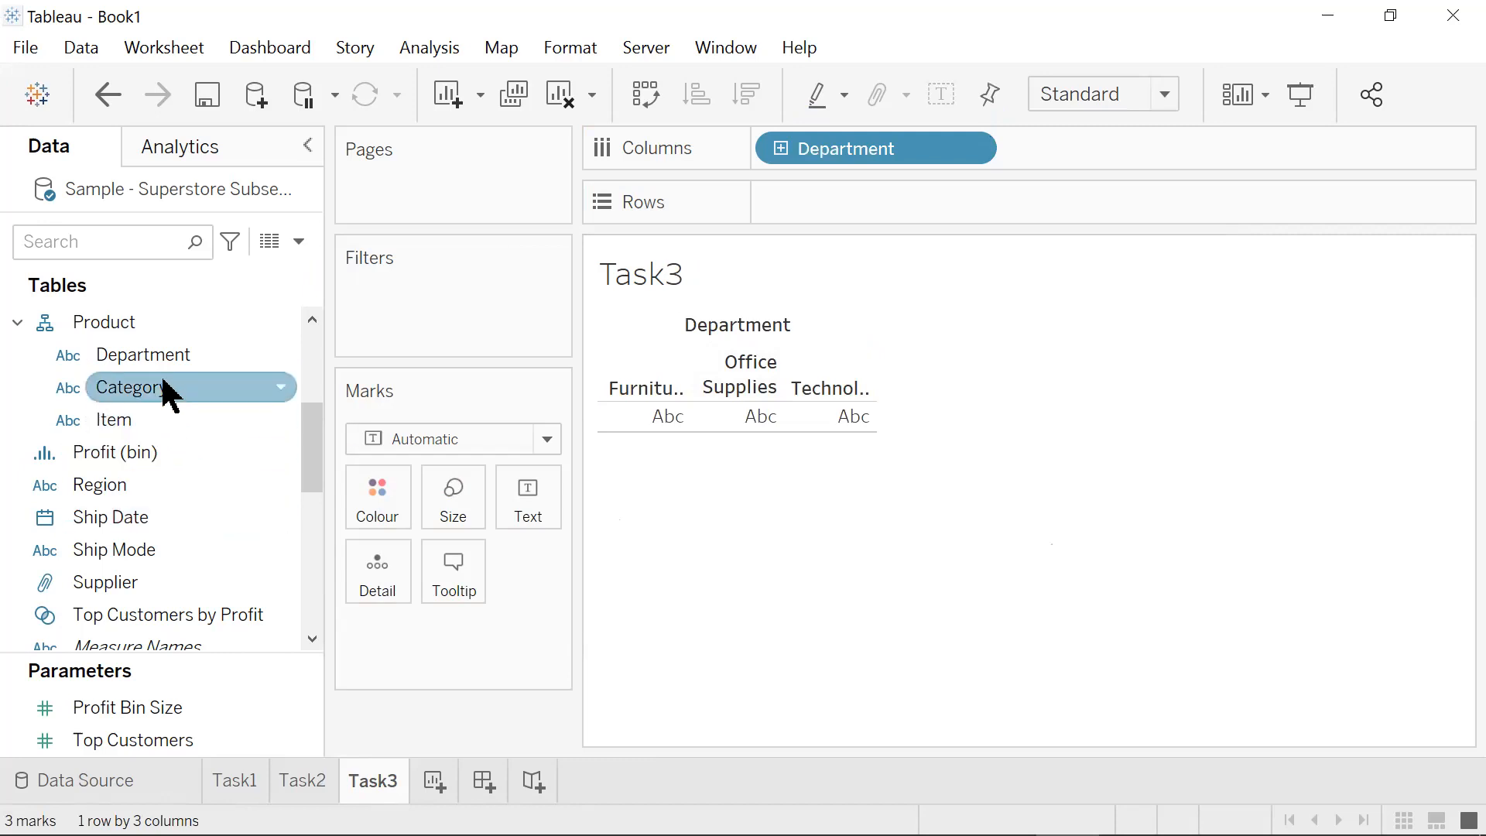
pyautogui.moveTo(175, 485); pyautogui.dragTo(1086, 203)
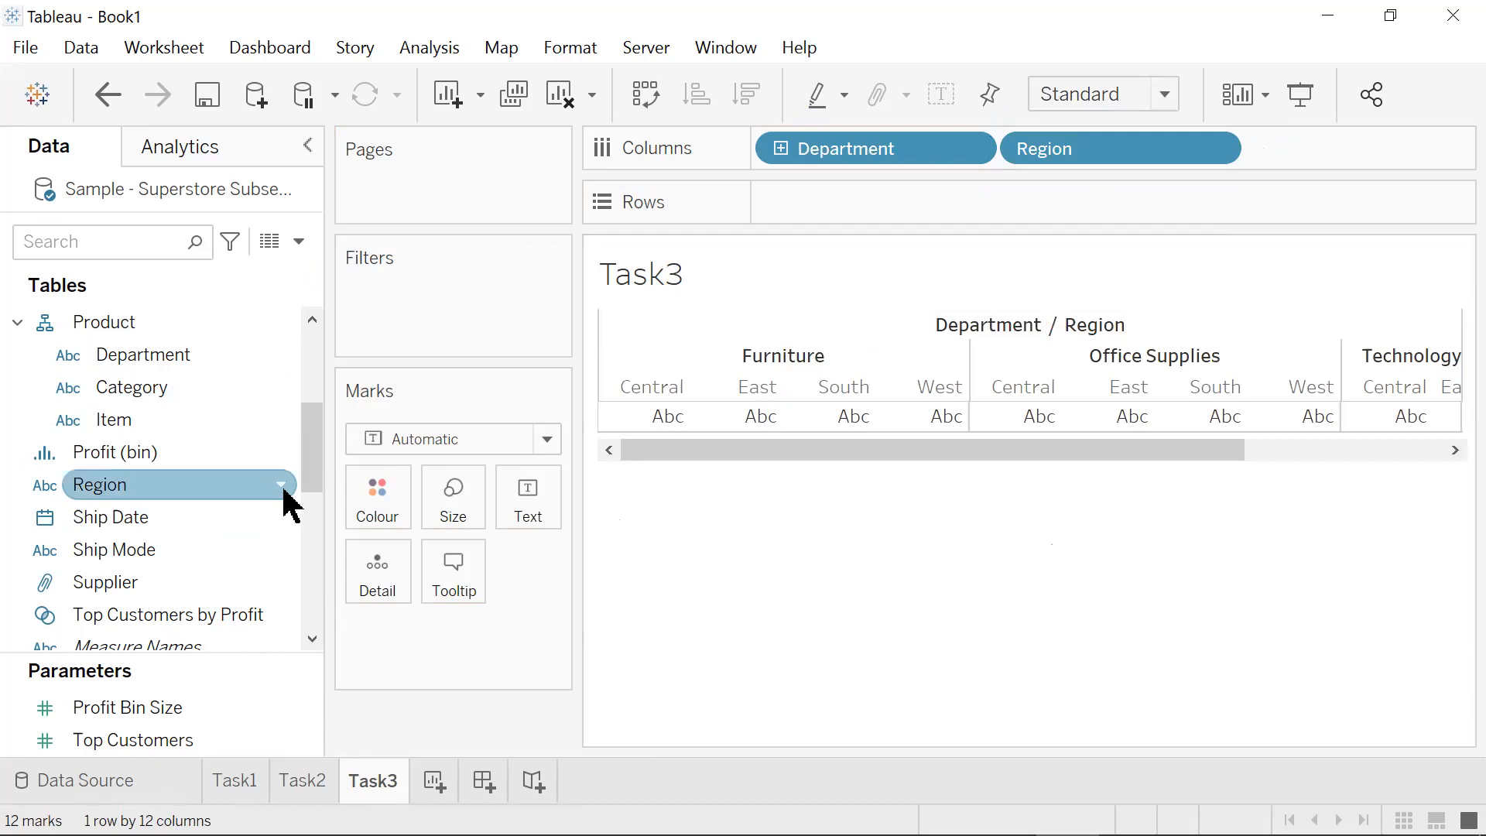
# - Place Sales on Rows and colour the bars by Region
pyautogui.moveTo(318, 445); pyautogui.dragTo(312, 531)
pyautogui.moveTo(184, 558); pyautogui.dragTo(879, 213)
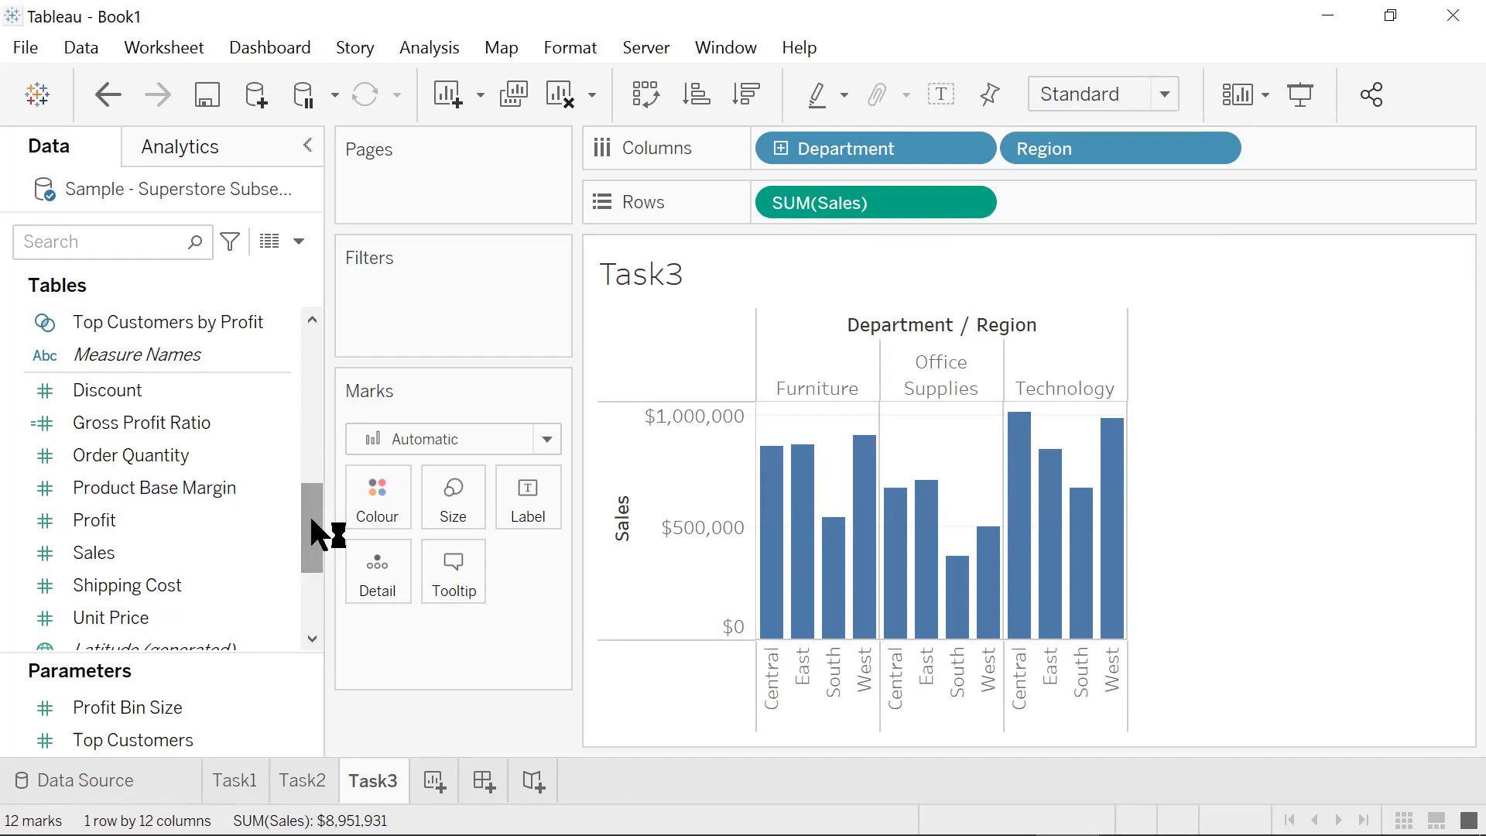
pyautogui.moveTo(311, 520); pyautogui.dragTo(308, 457)
pyautogui.click(163, 453)
pyautogui.moveTo(163, 463); pyautogui.dragTo(387, 503)
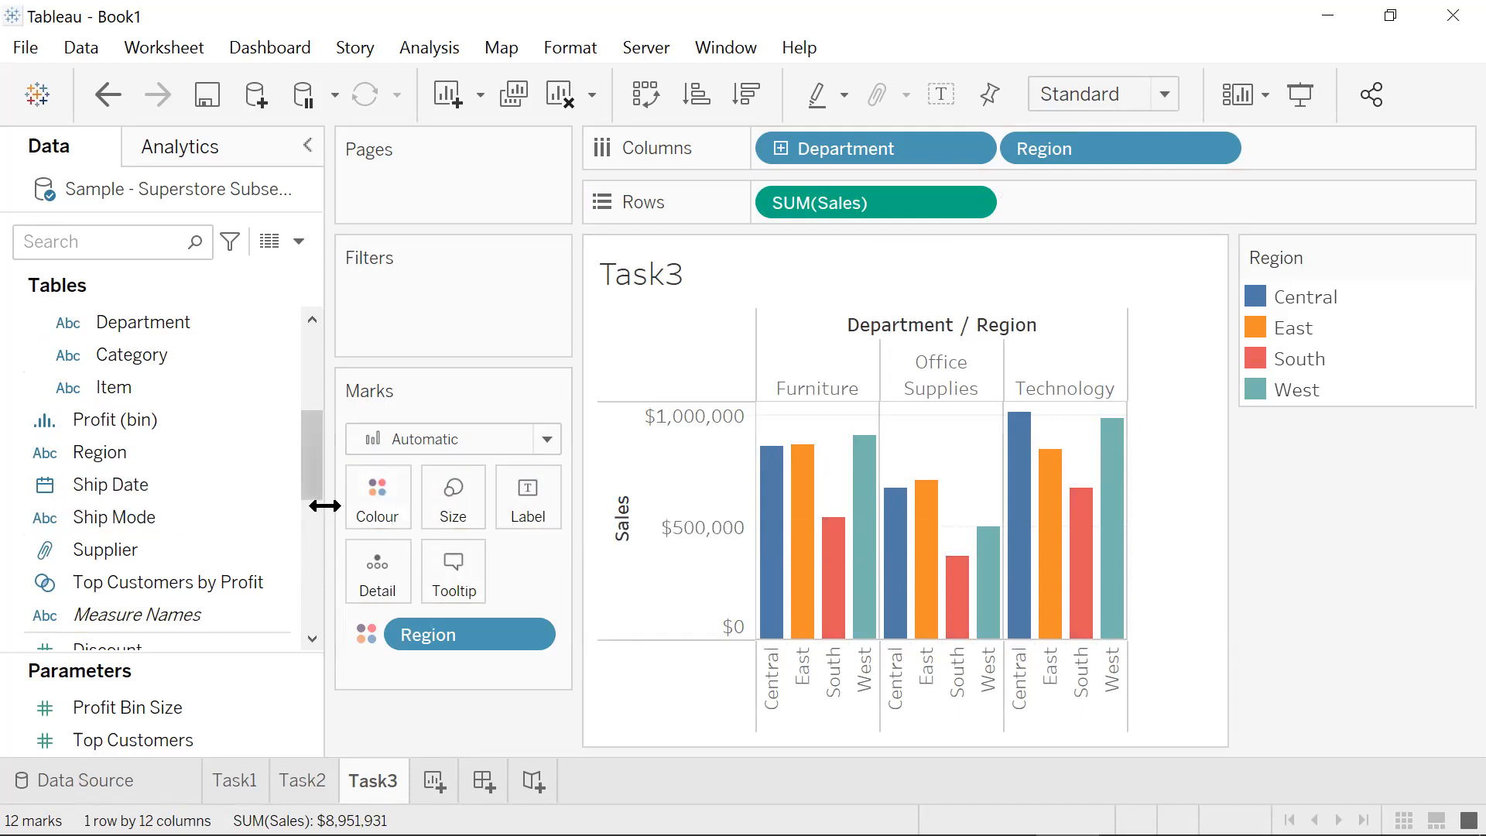
# - Label the bars with Sales and convert the chart to stacked bars using Show Me
pyautogui.moveTo(314, 491); pyautogui.dragTo(313, 559)
pyautogui.moveTo(185, 554); pyautogui.dragTo(529, 505)
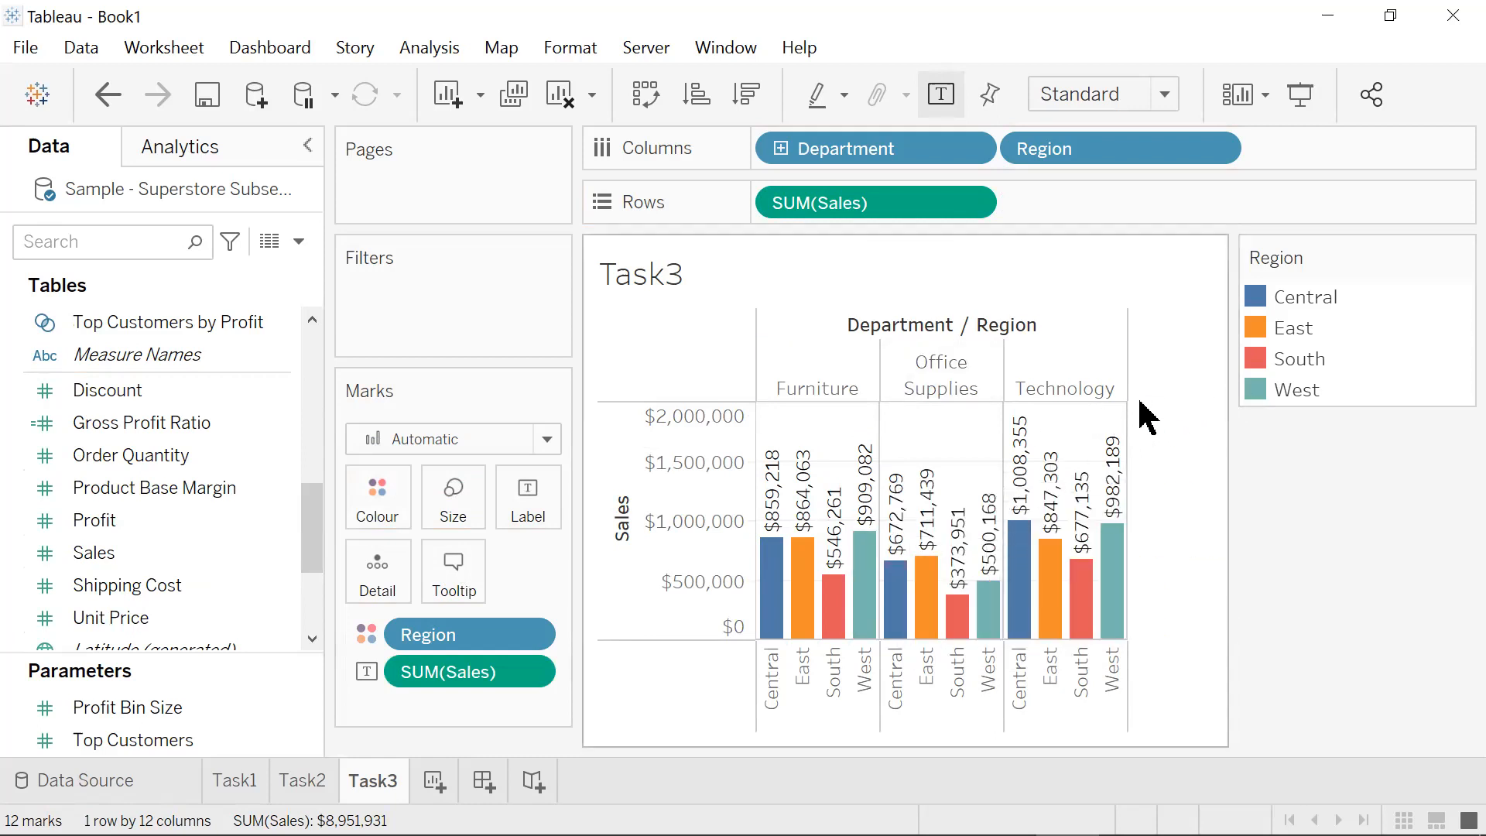
pyautogui.click(1390, 115)
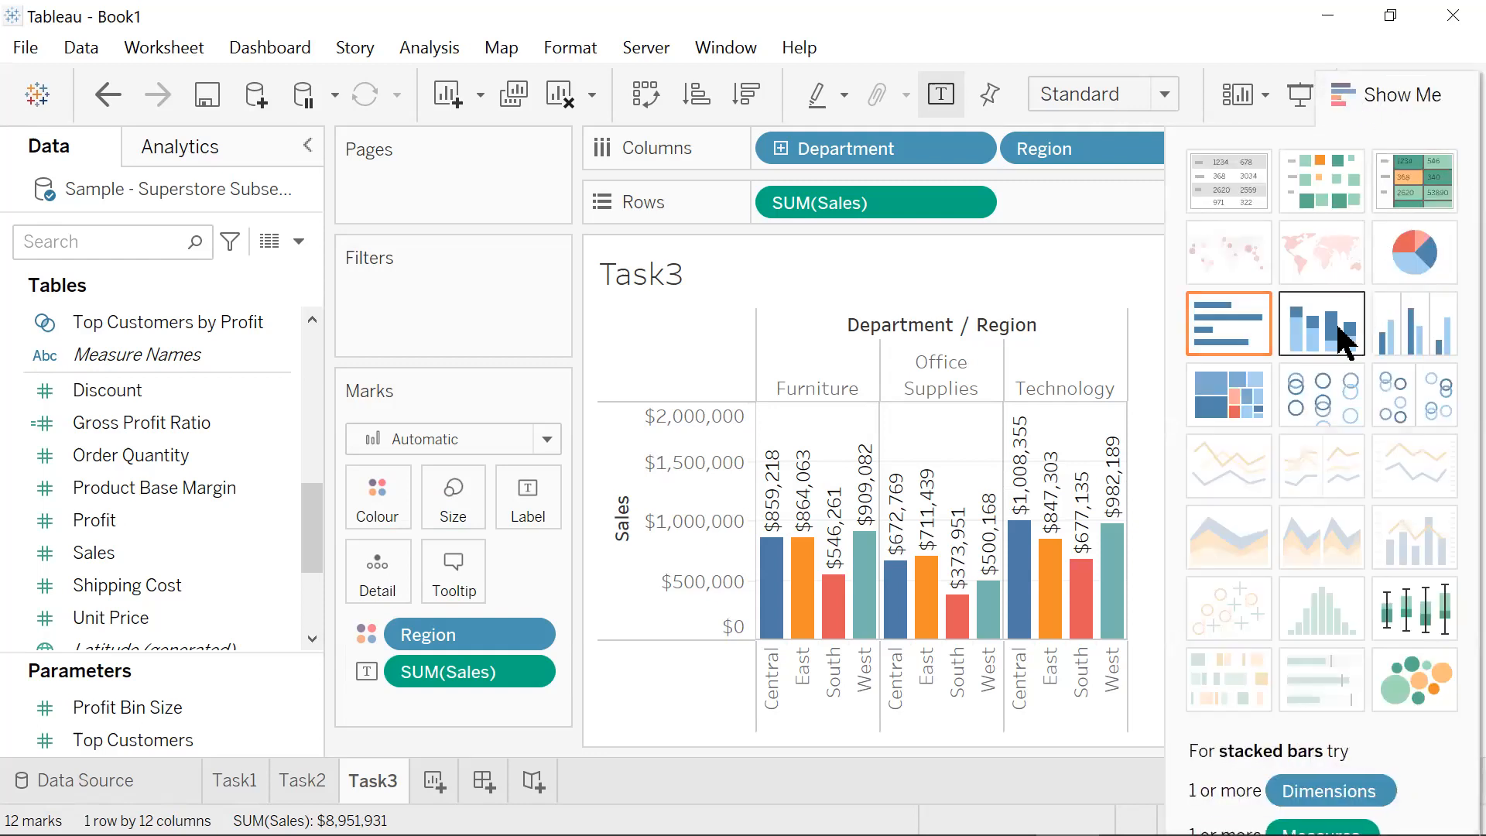
pyautogui.click(1314, 328)
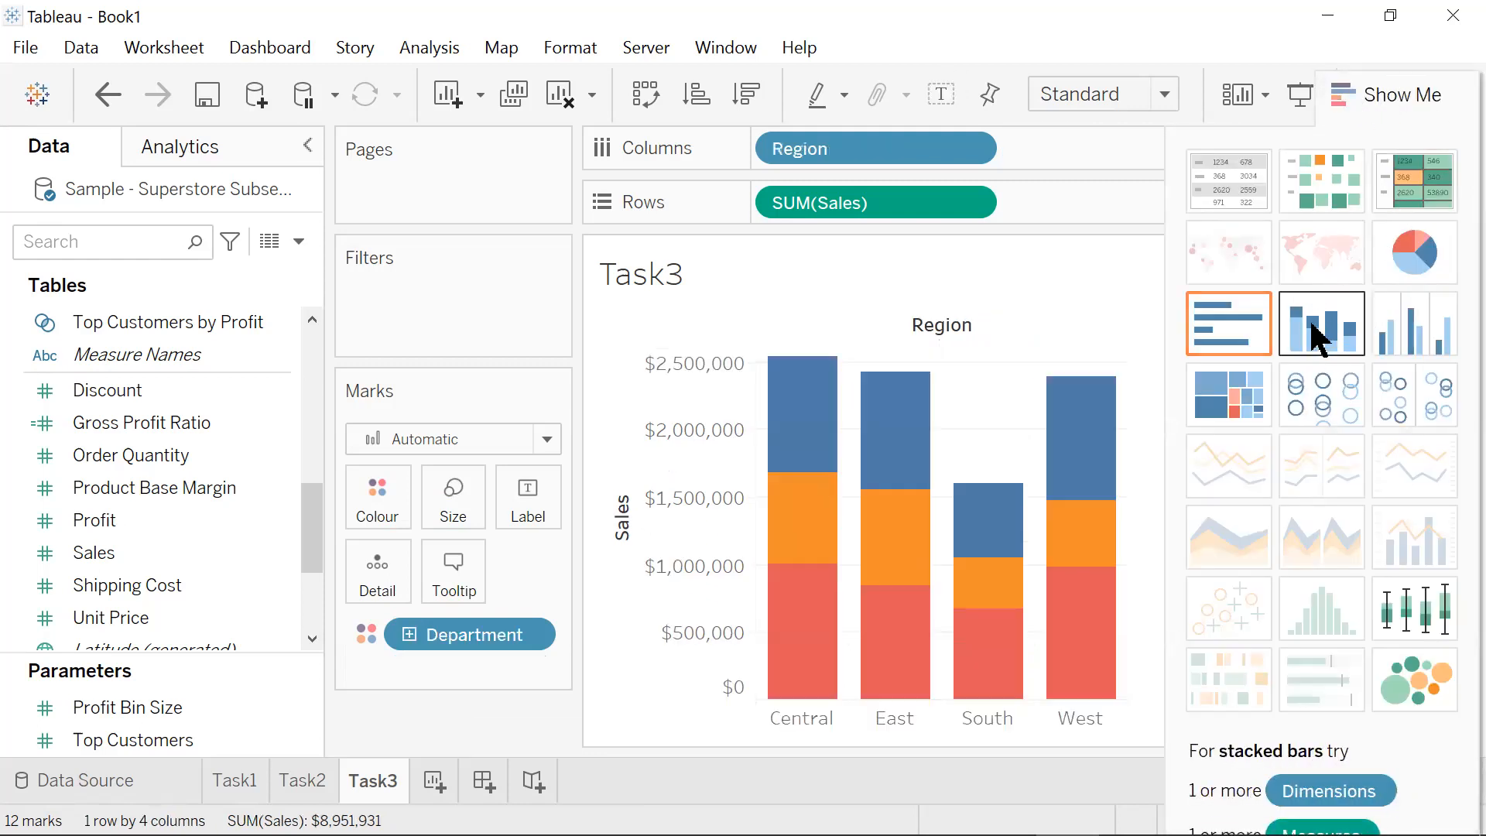
# - Label the stacked segments with Sales, centring the labels horizontally and rotating their text to read upwards
pyautogui.moveTo(913, 576)
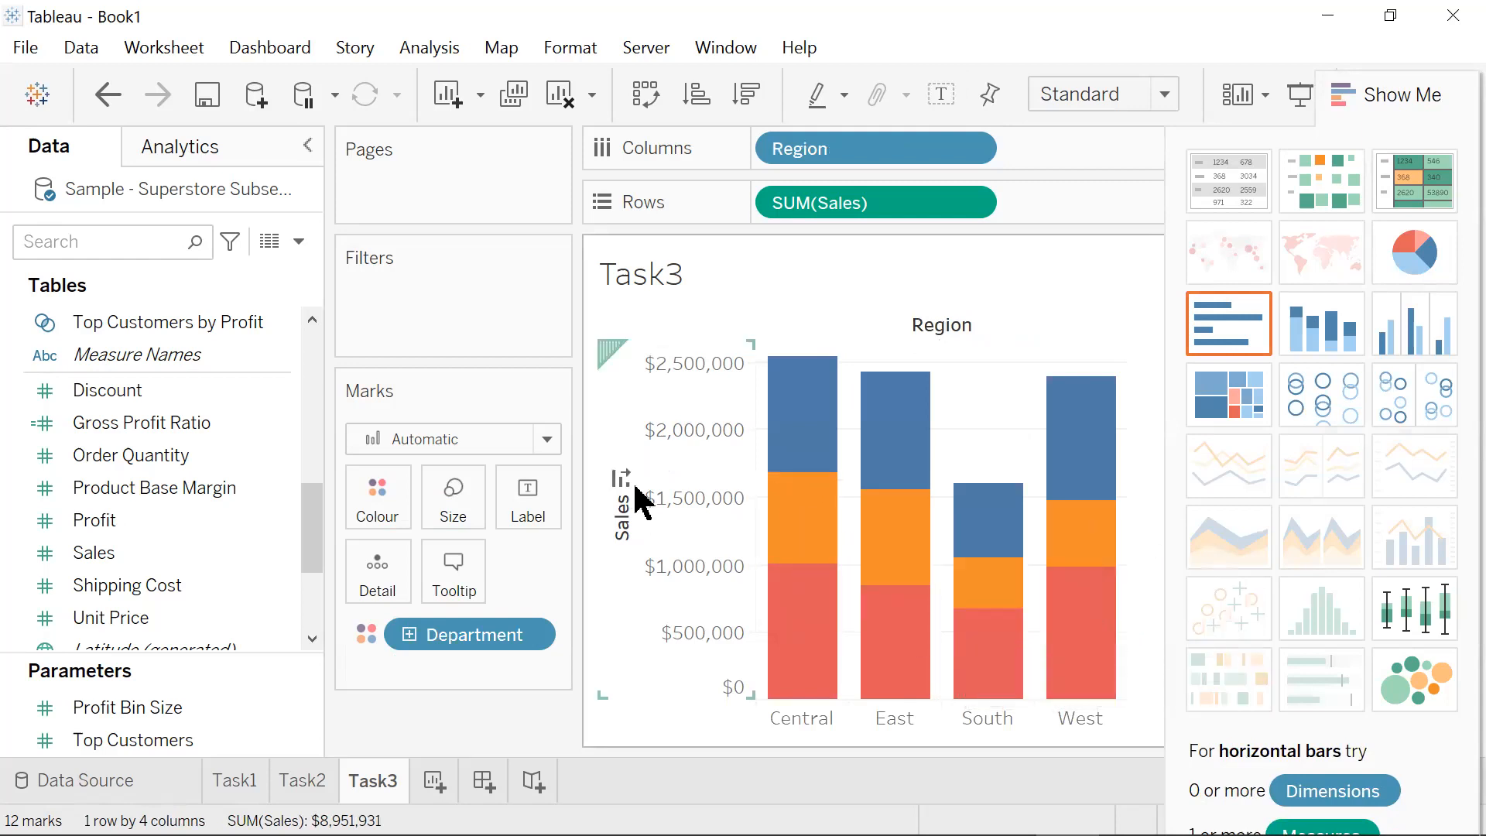
pyautogui.moveTo(105, 553); pyautogui.dragTo(530, 527)
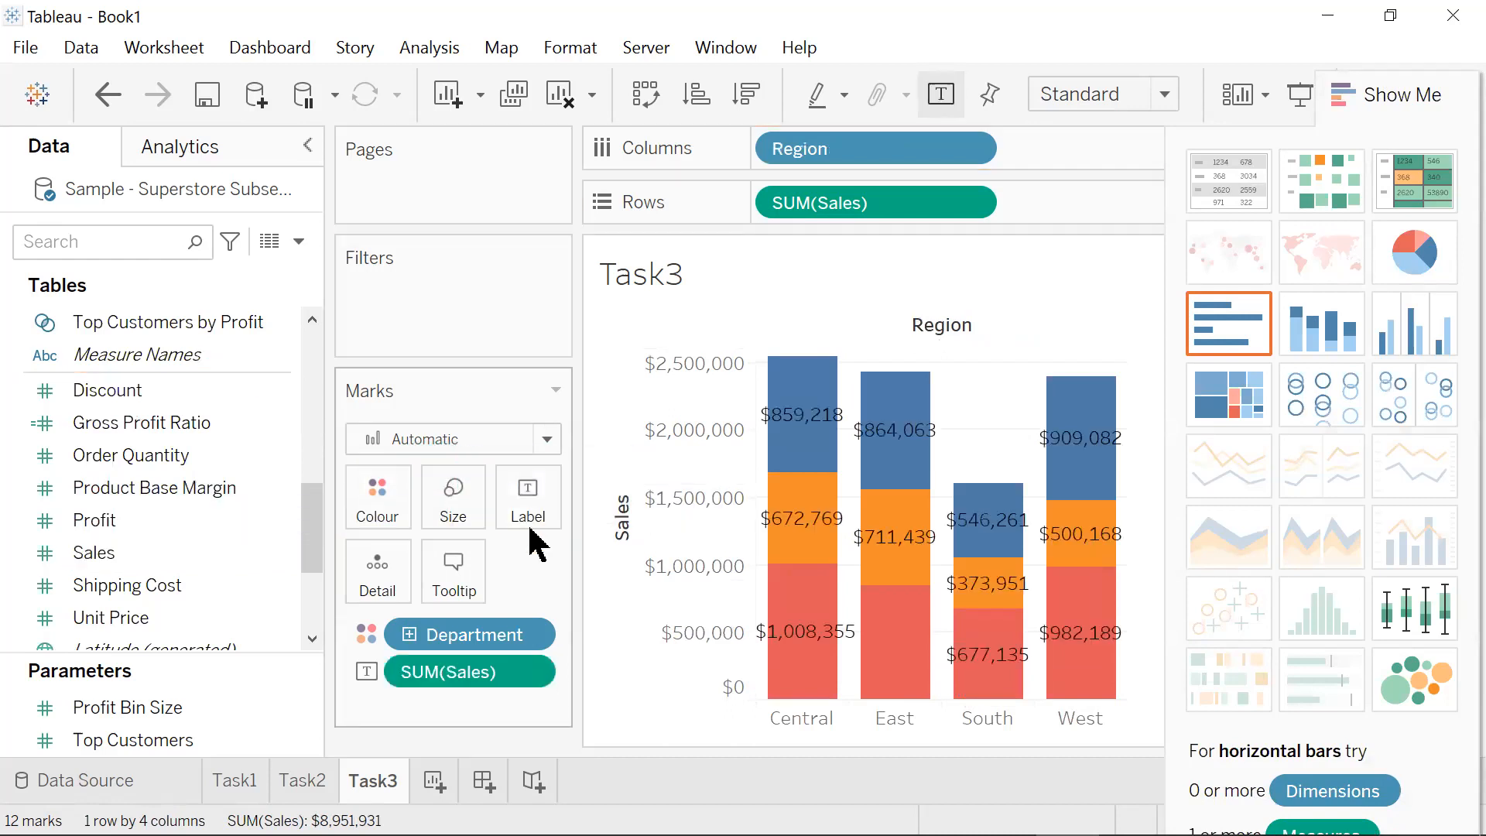
pyautogui.moveTo(880, 602)
pyautogui.moveTo(1091, 565)
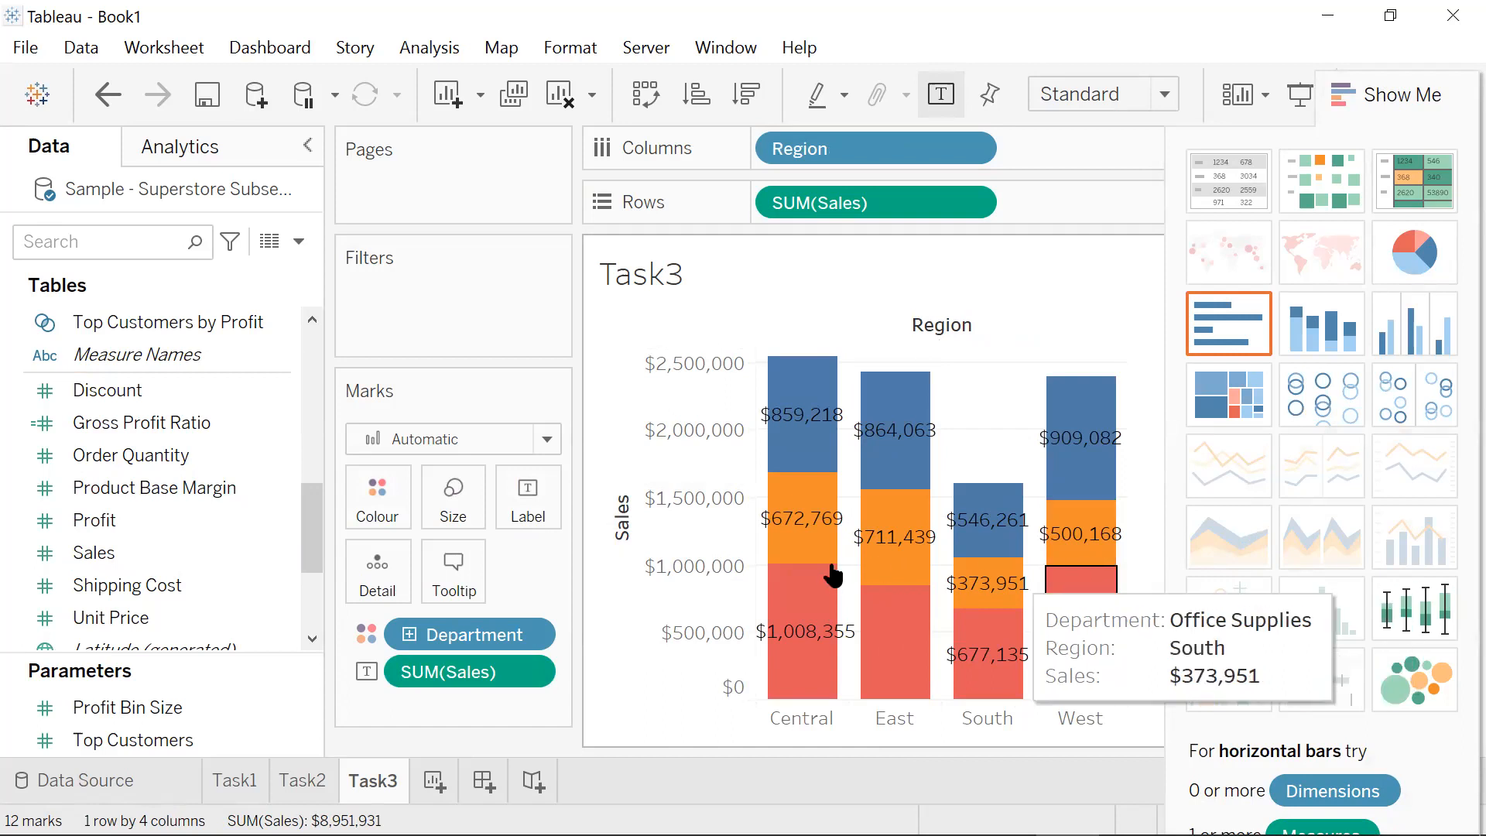
pyautogui.click(534, 513)
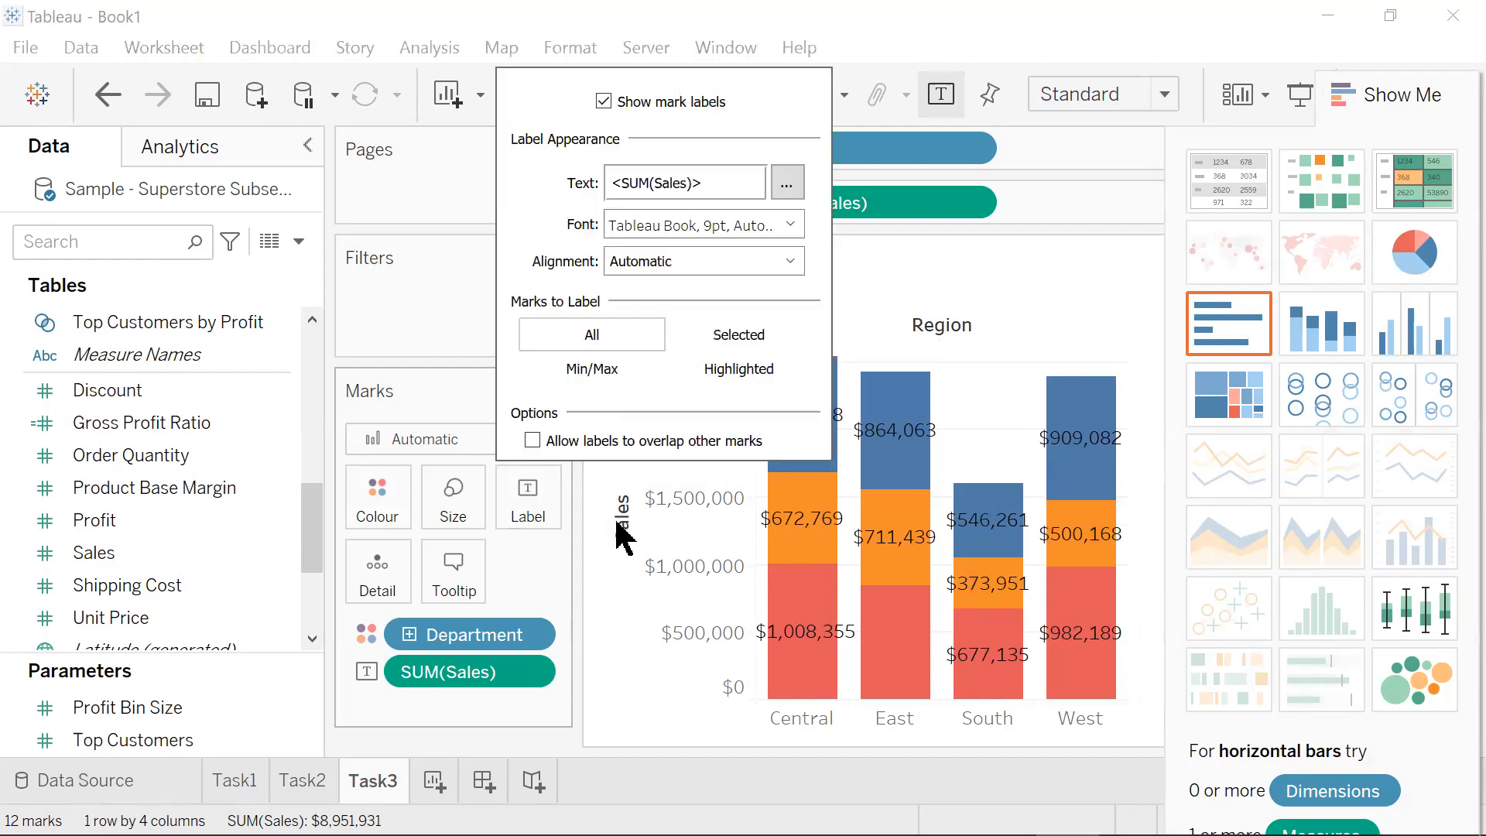
pyautogui.click(790, 262)
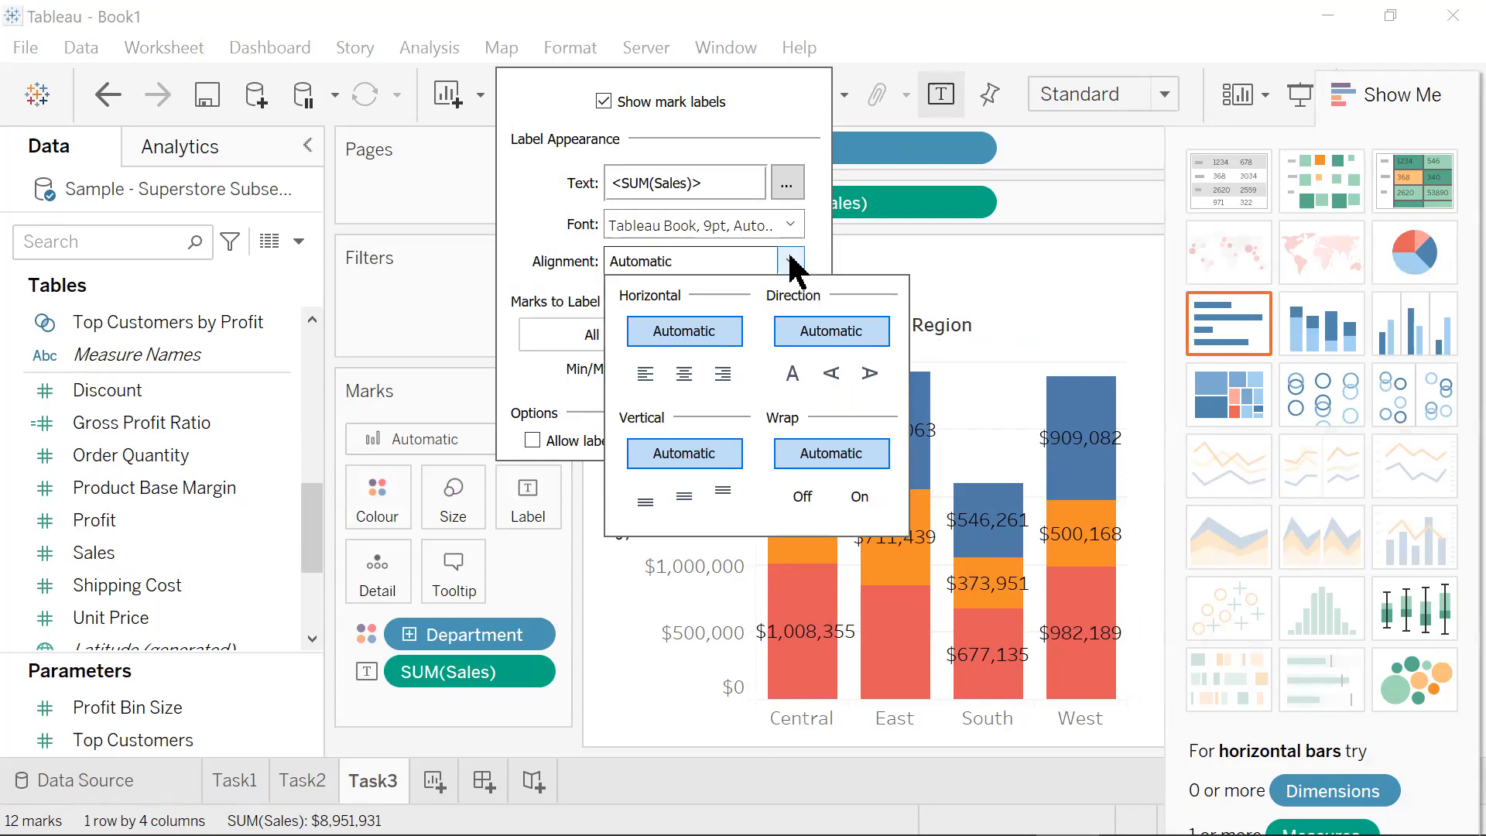
pyautogui.click(684, 373)
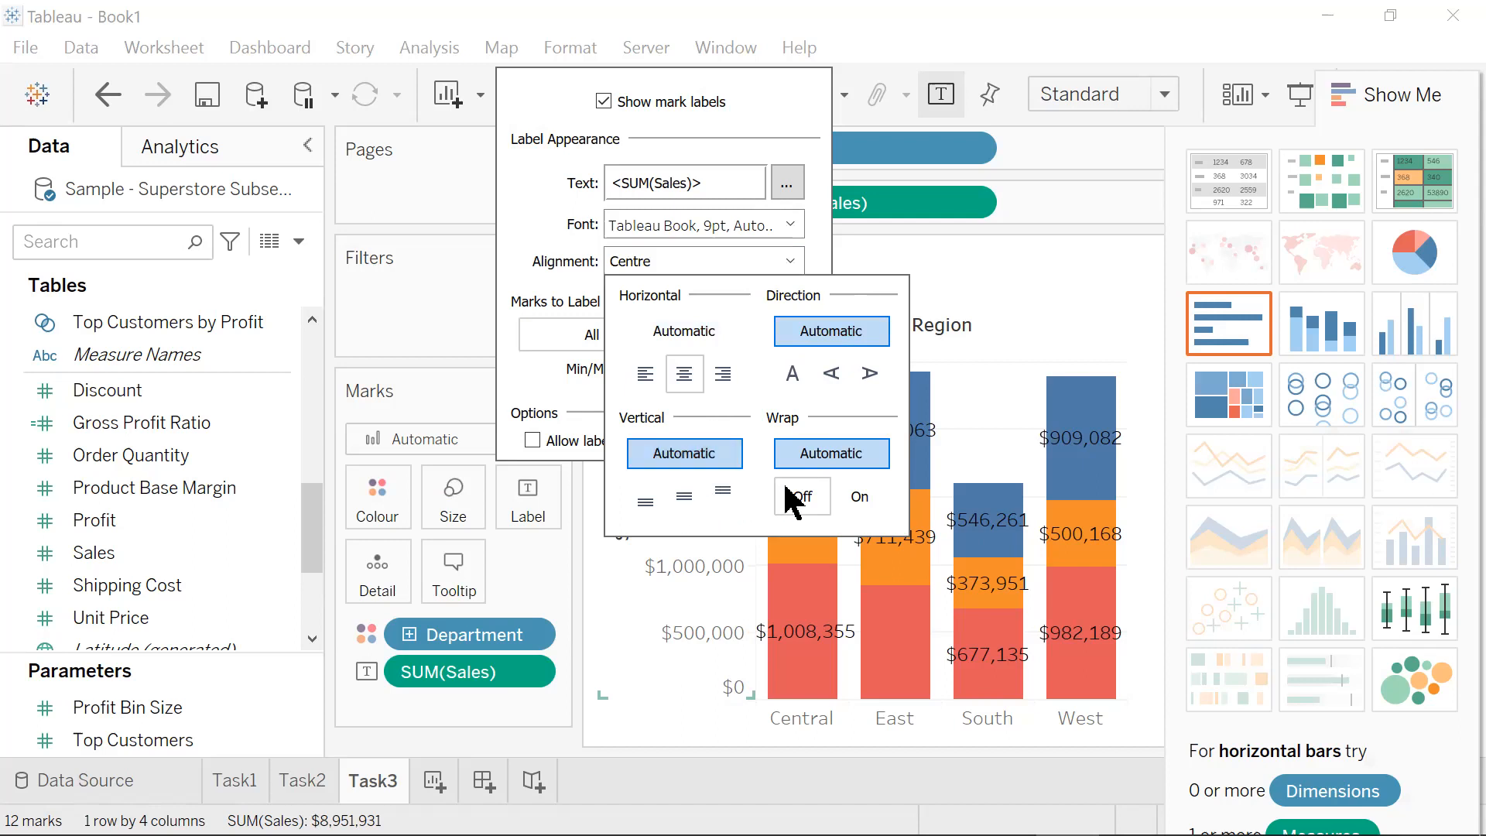
pyautogui.click(830, 375)
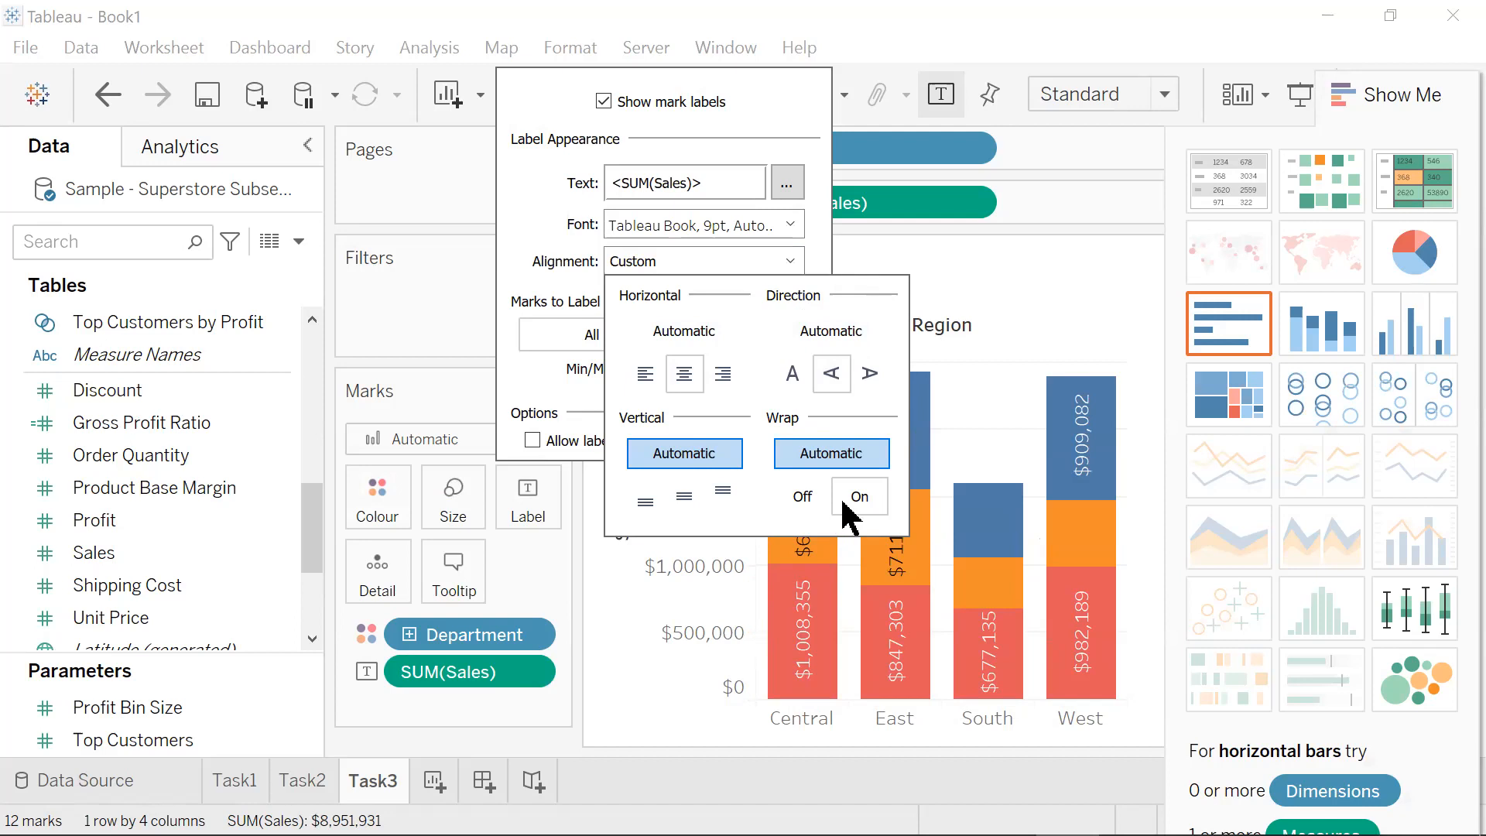
pyautogui.click(1020, 308)
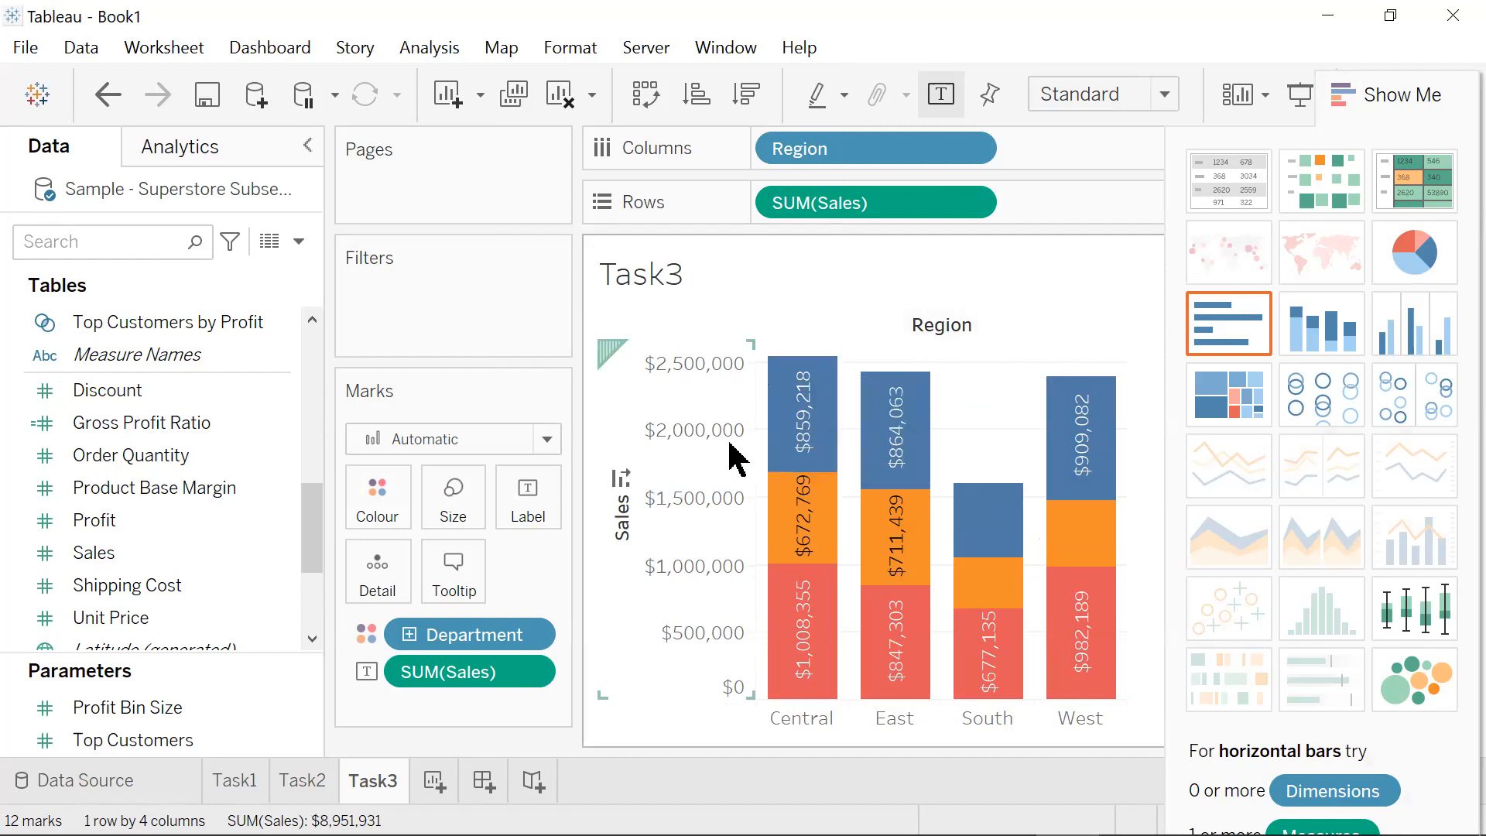
# - Add a reference line to the Sales axis showing the average of SUM(Sales) per cell
pyautogui.click(689, 449)
pyautogui.rightClick(689, 452)
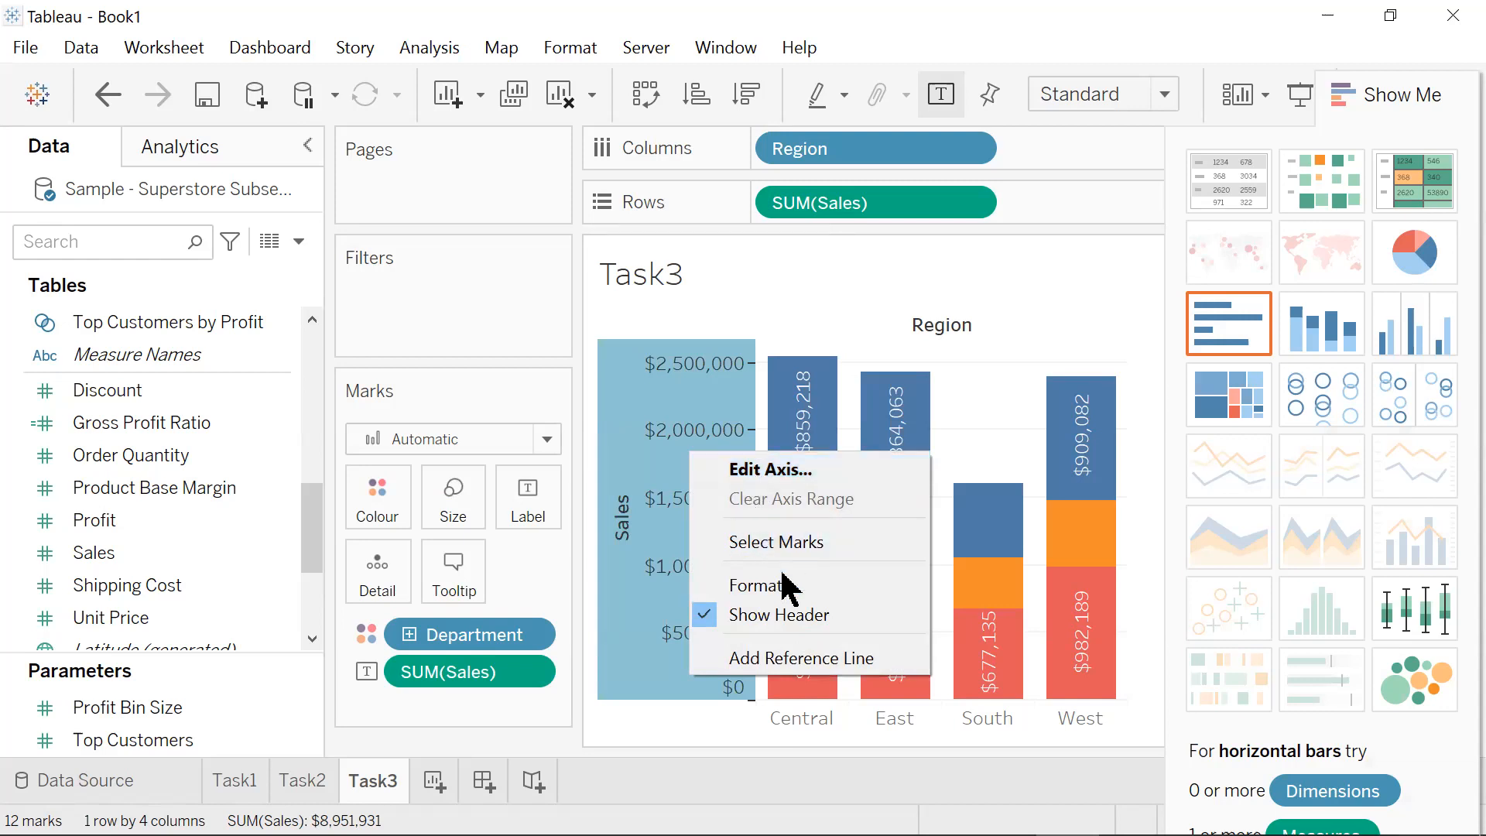
pyautogui.click(803, 664)
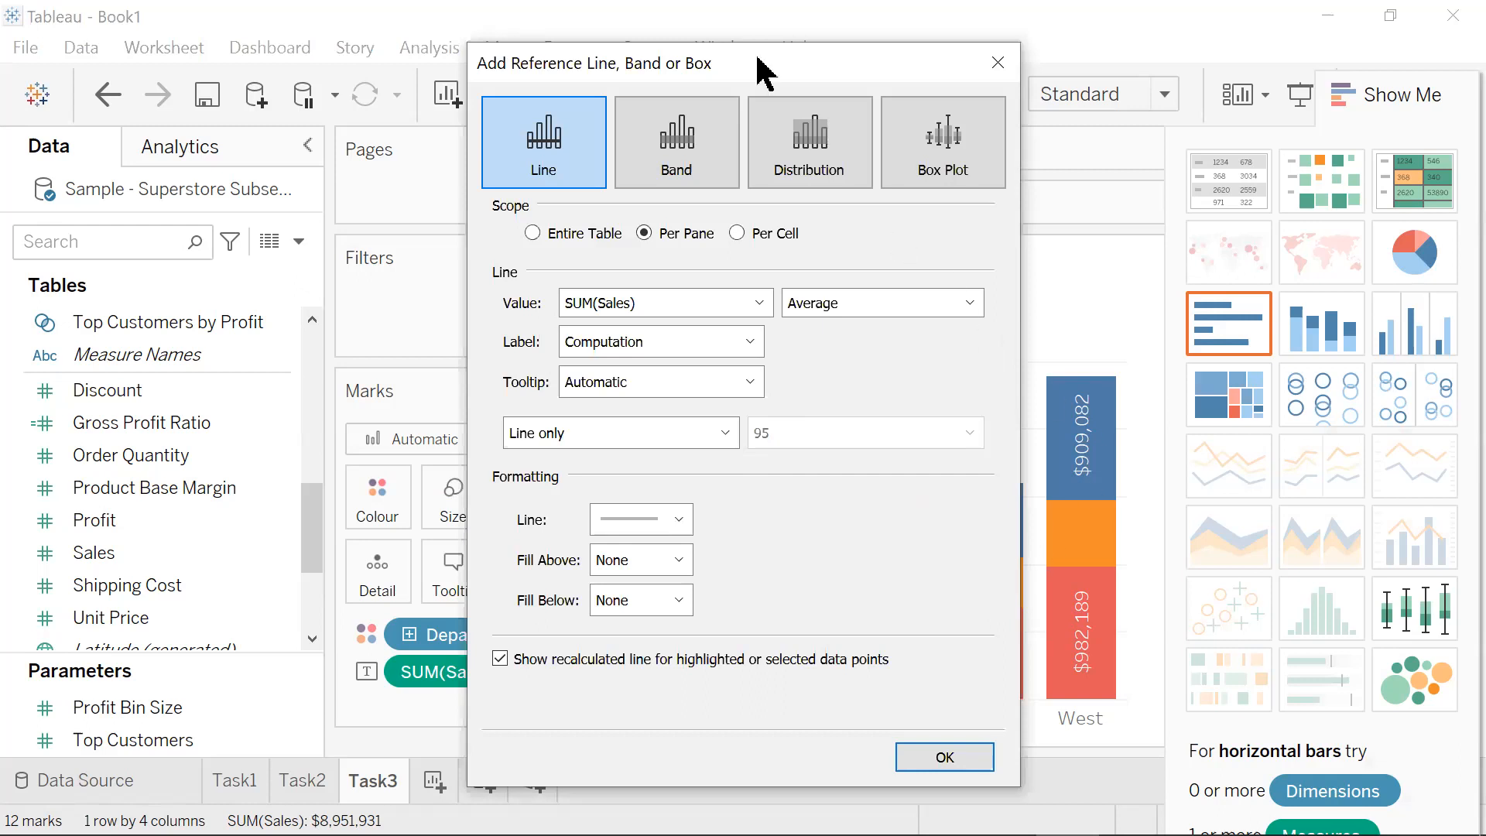
pyautogui.moveTo(762, 73); pyautogui.dragTo(426, 87)
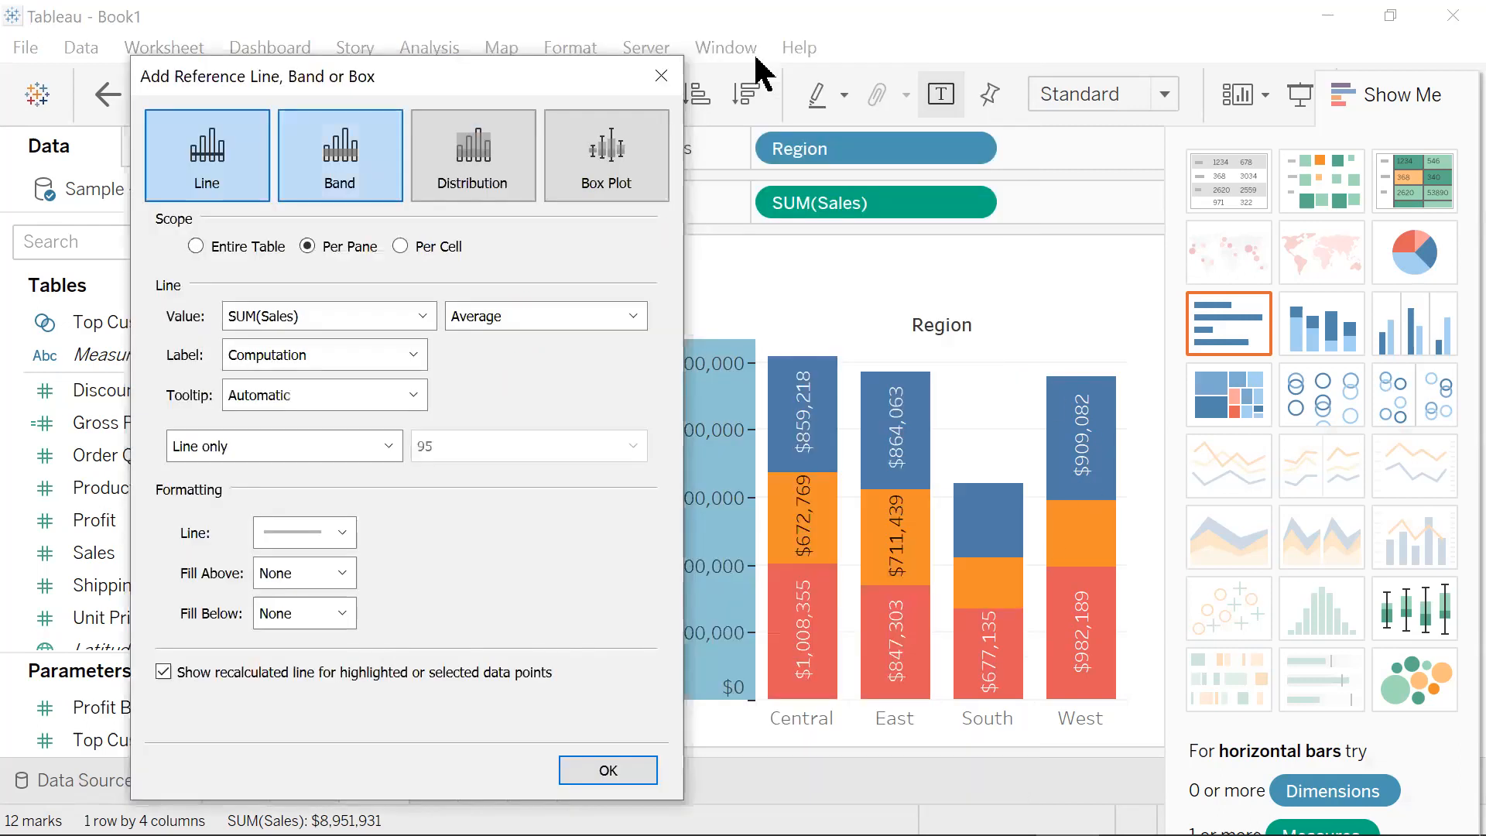
pyautogui.click(208, 159)
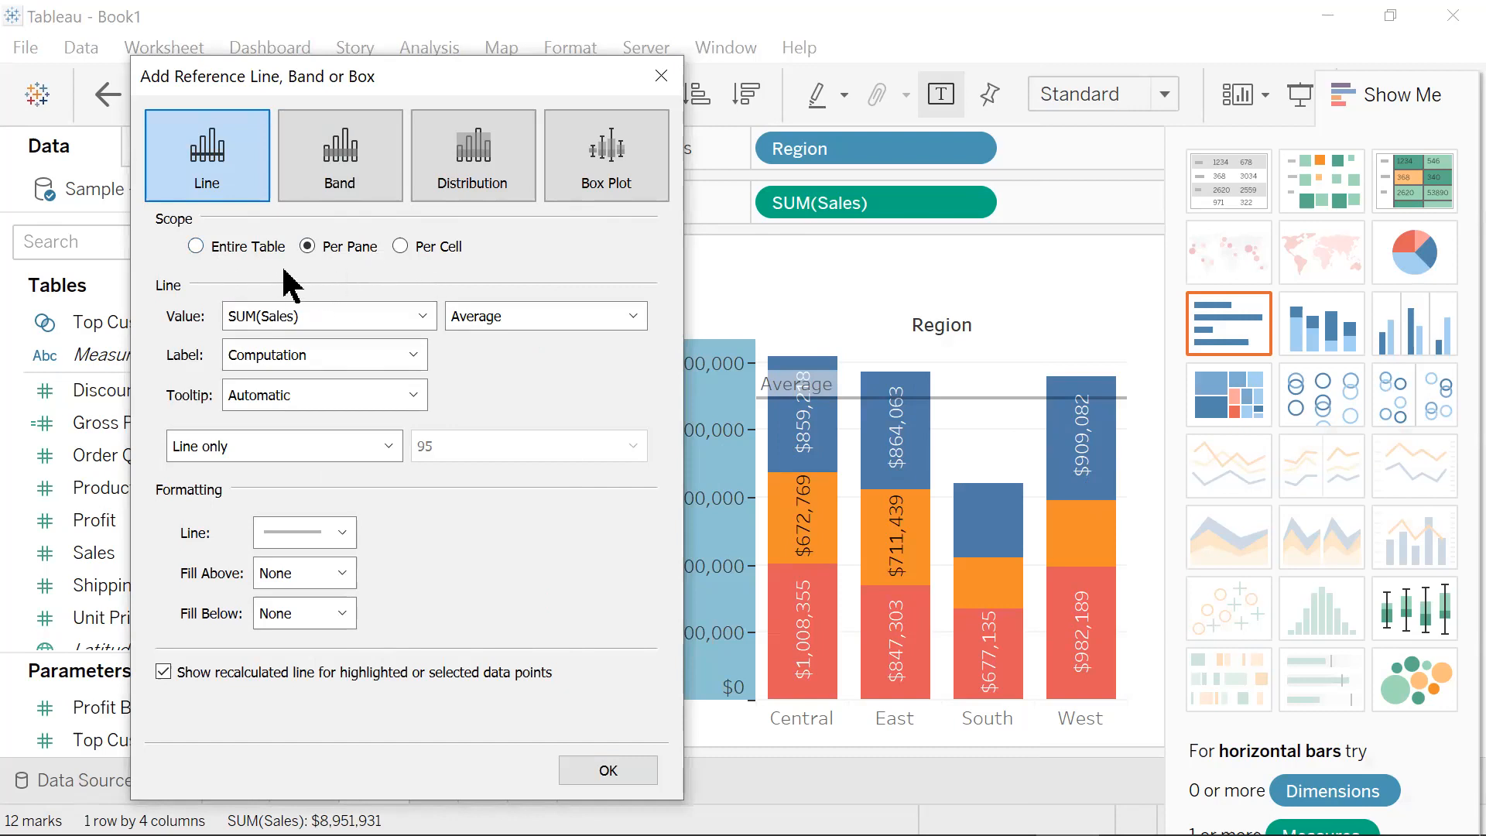
pyautogui.click(398, 246)
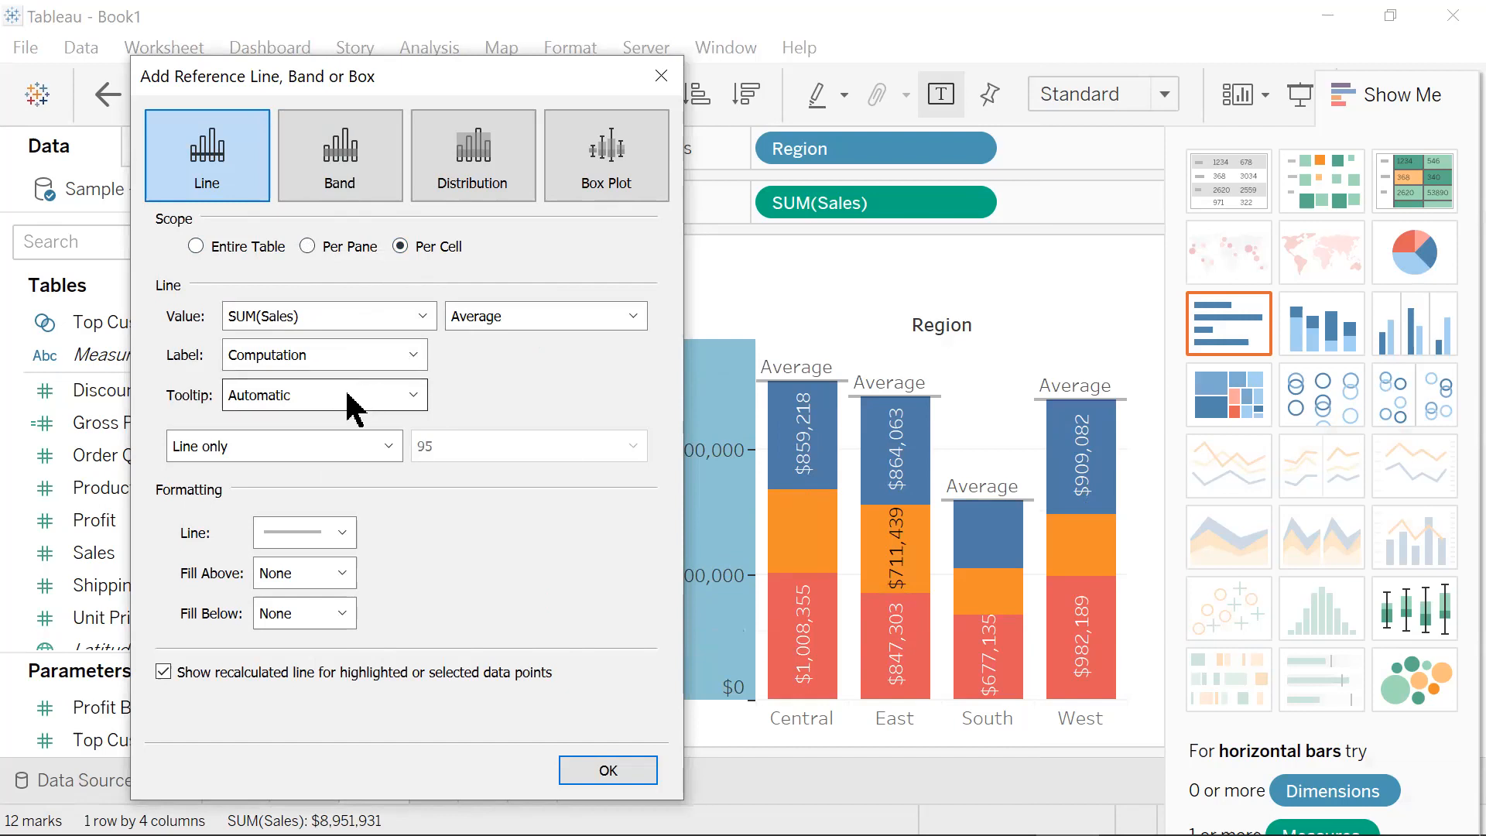
# - Set the reference line's label to Value and its line style to None
pyautogui.click(410, 355)
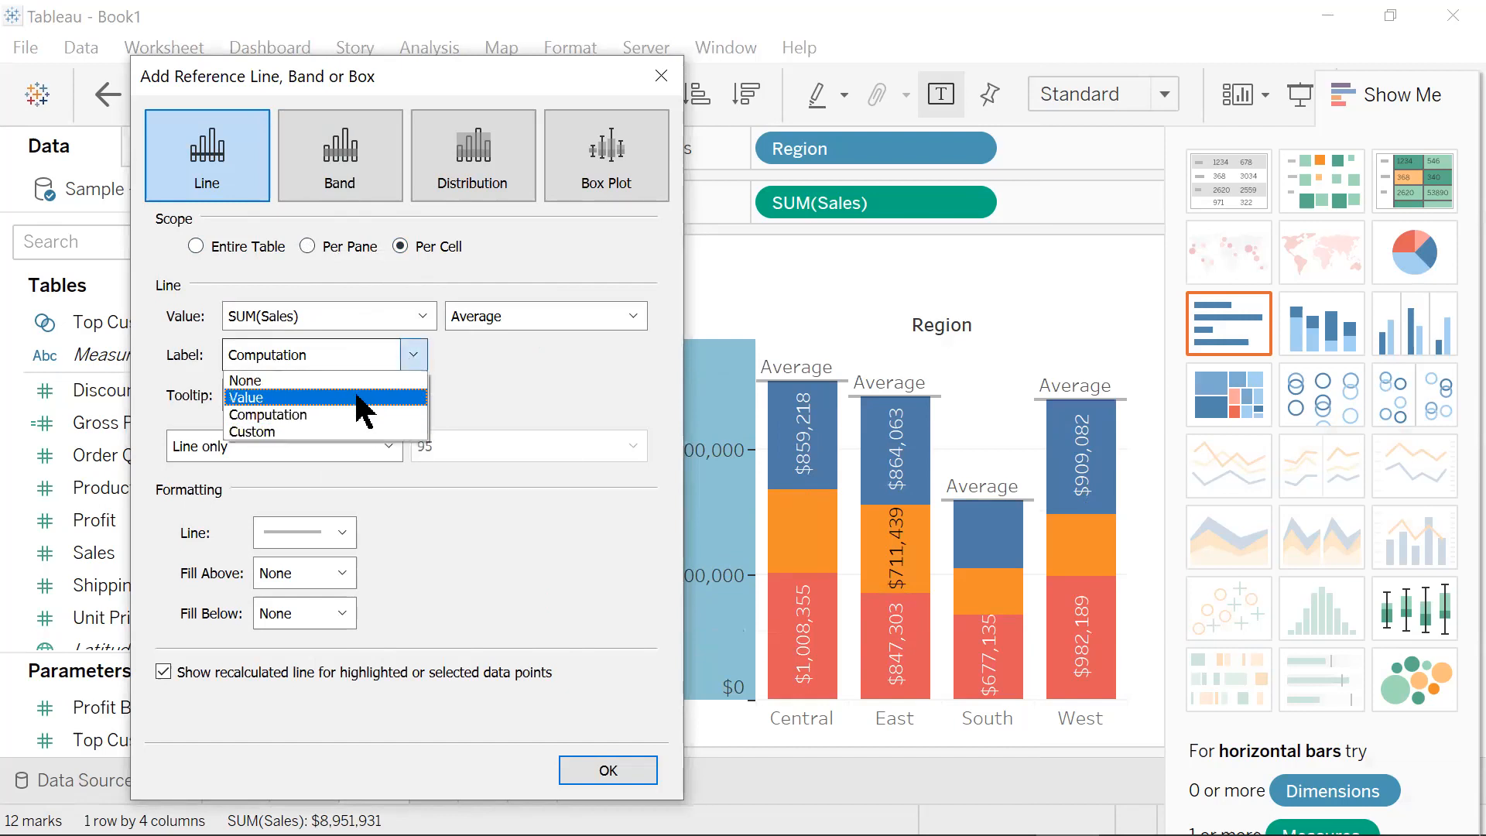
pyautogui.click(364, 398)
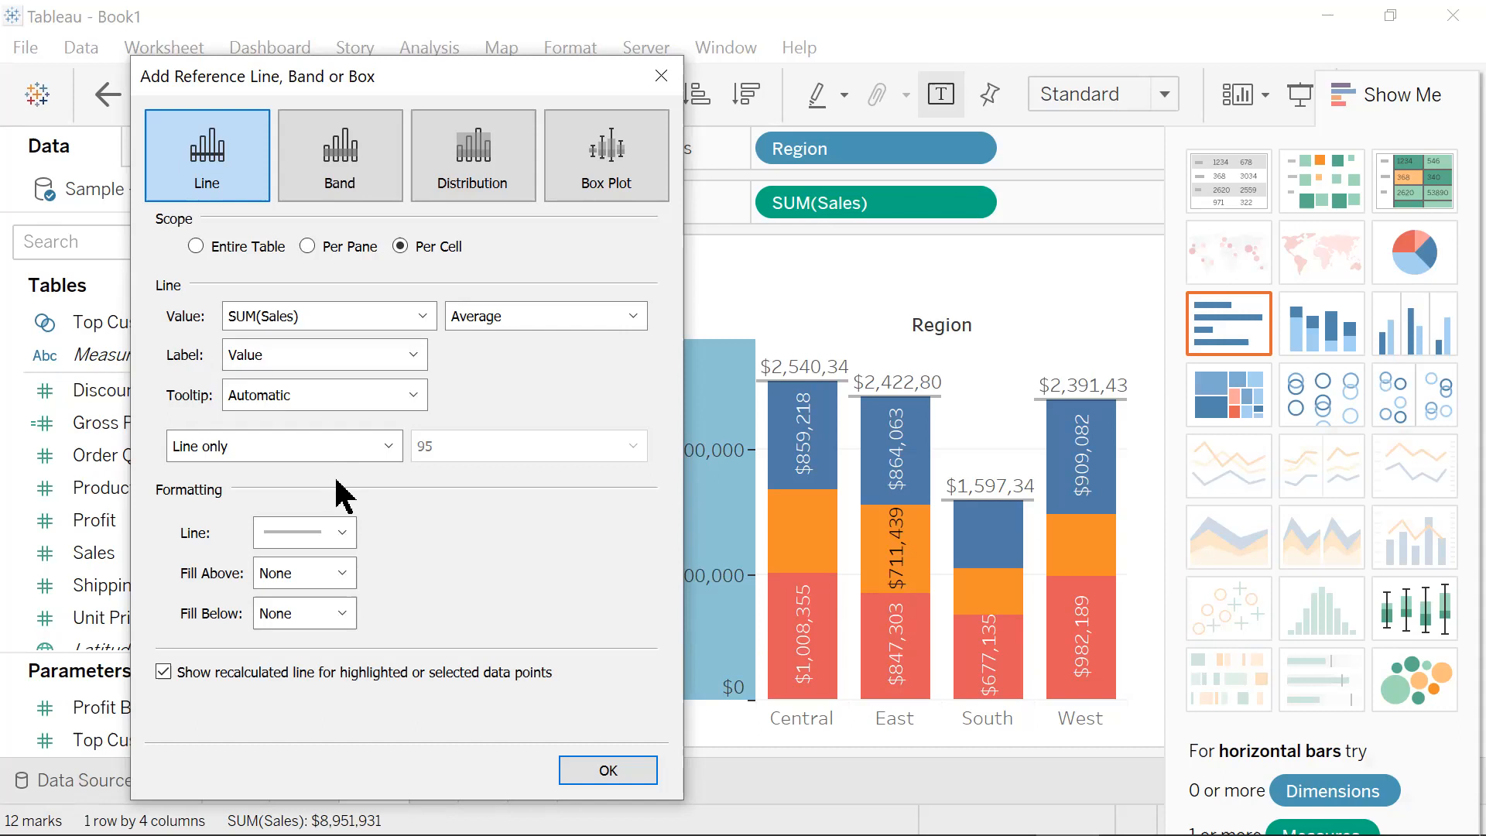
pyautogui.click(344, 534)
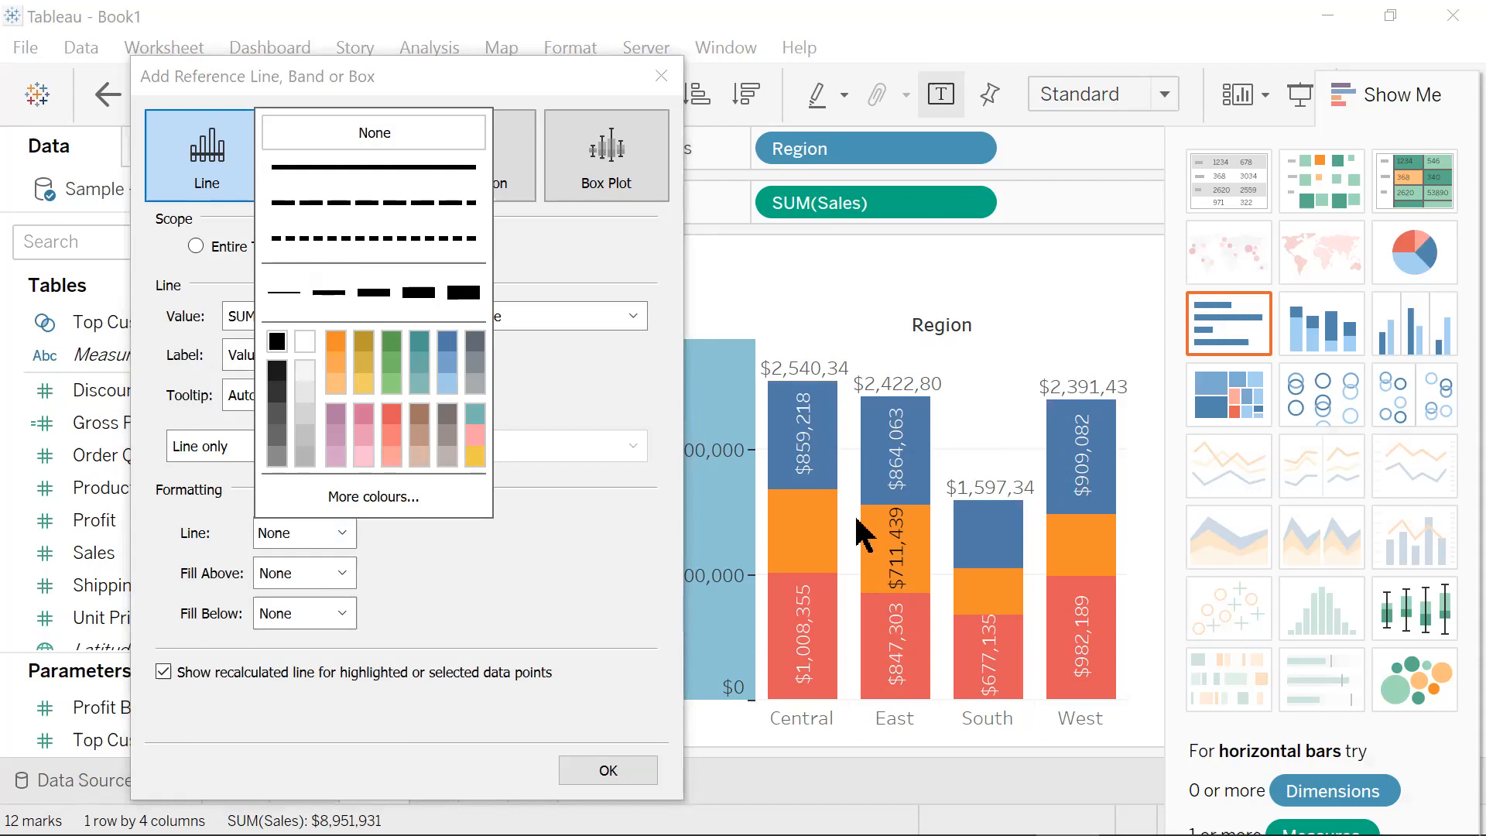
pyautogui.click(607, 770)
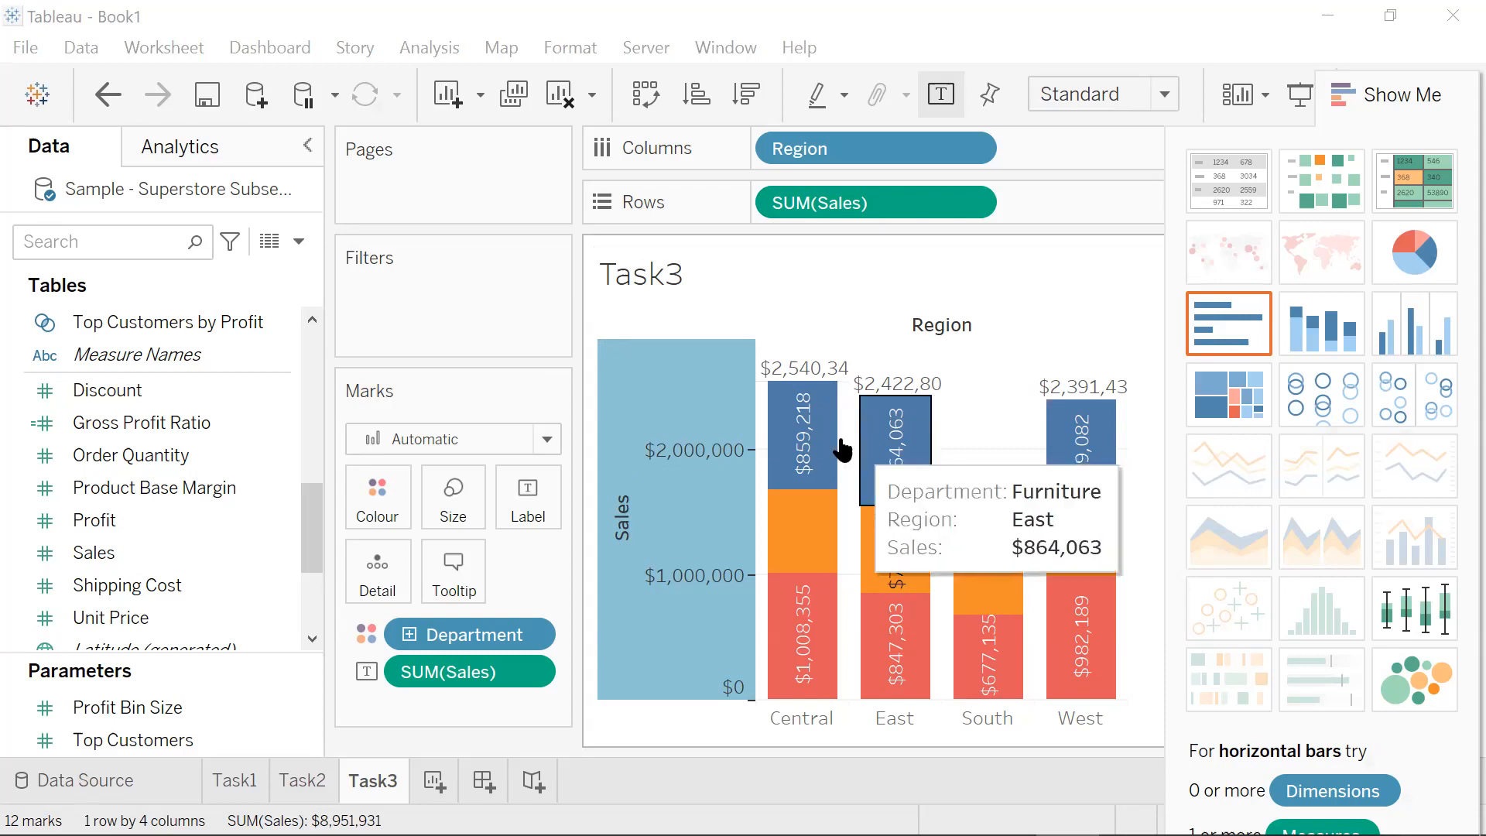
# - Format the reference lines above the regional bars as thin solid red lines
pyautogui.rightClick(796, 381)
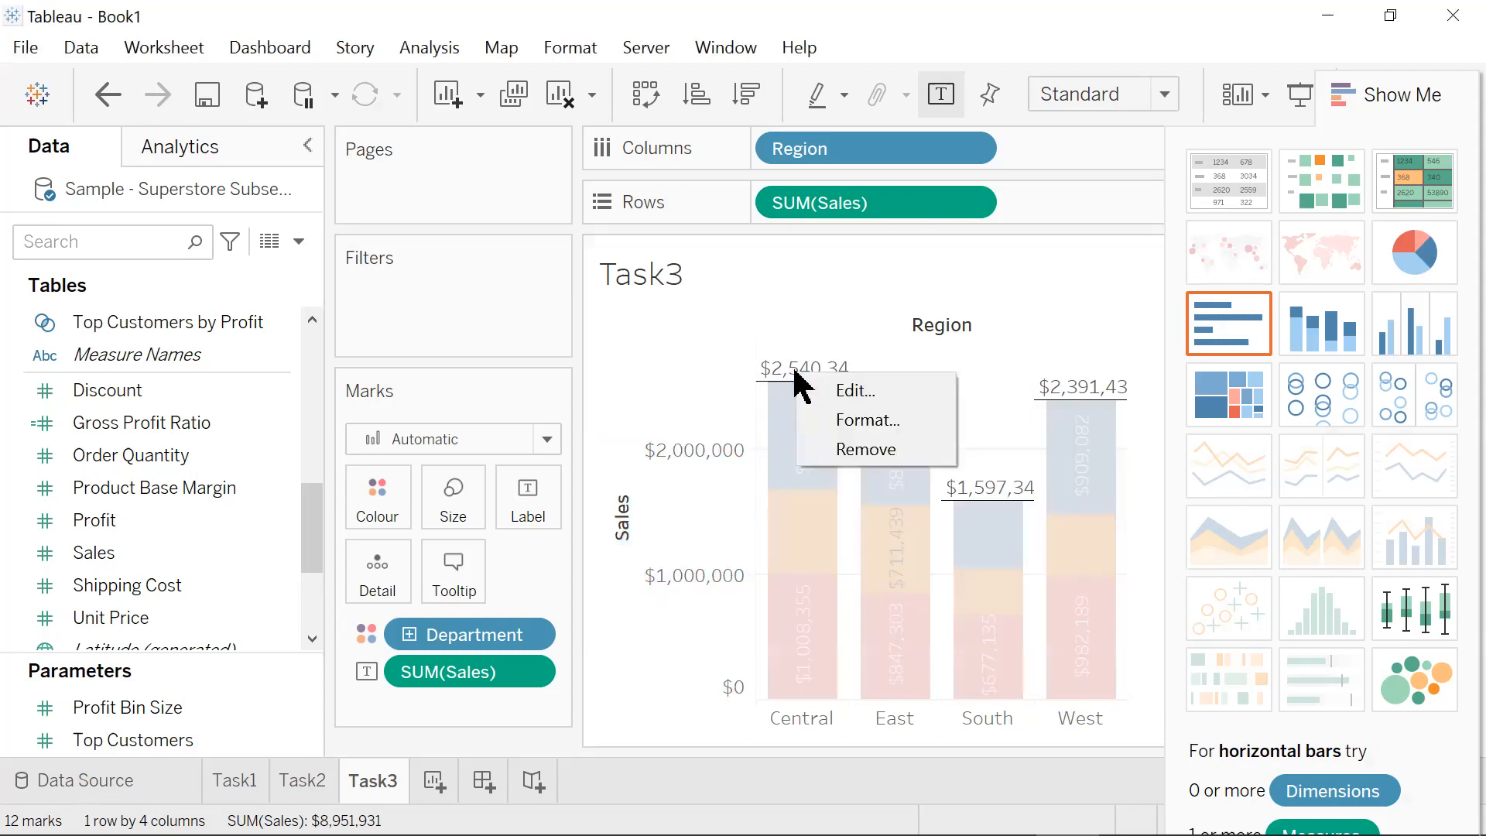
pyautogui.click(856, 426)
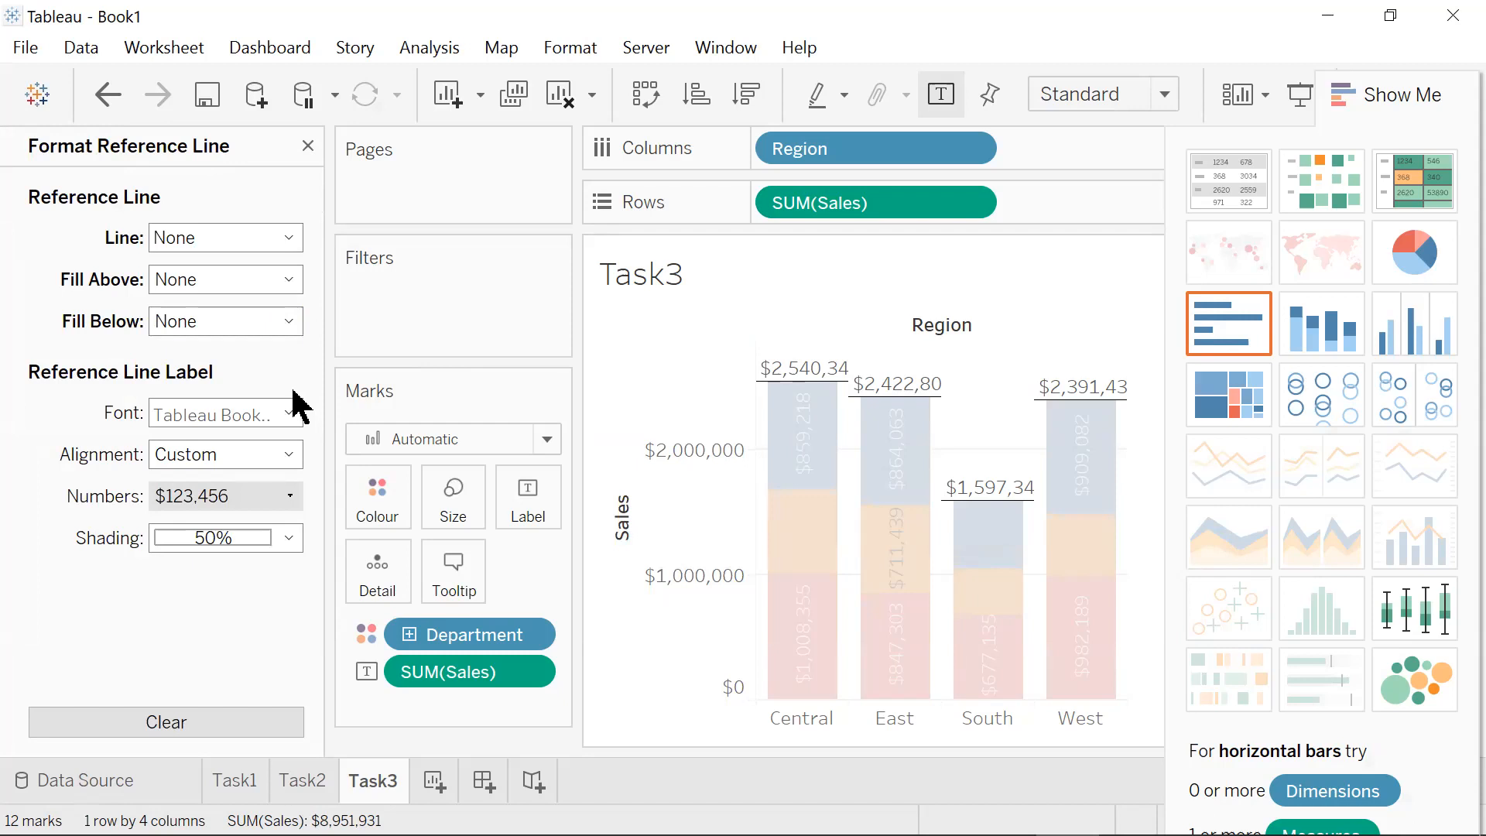
pyautogui.click(289, 238)
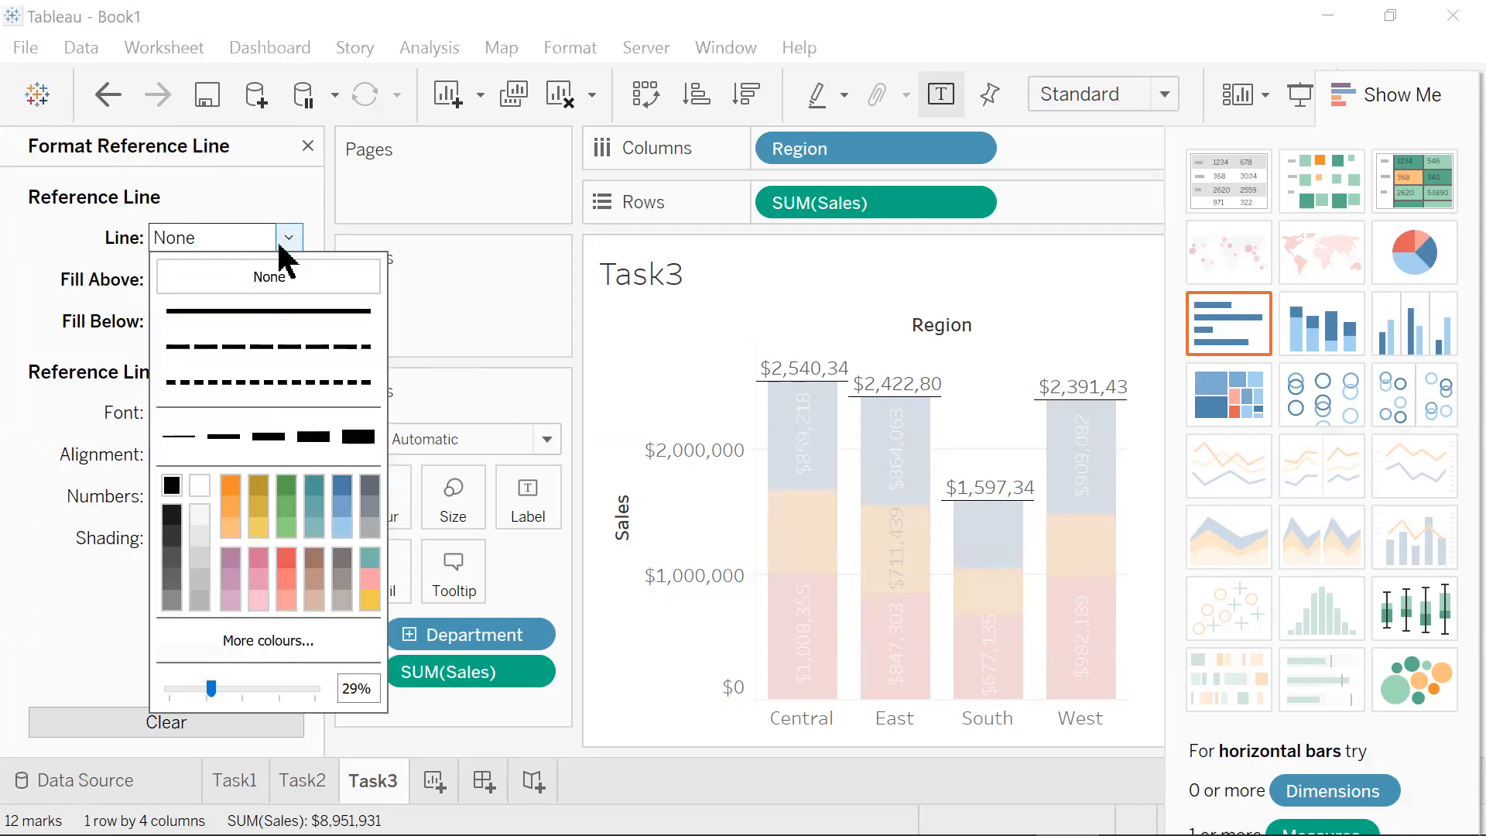
pyautogui.click(287, 557)
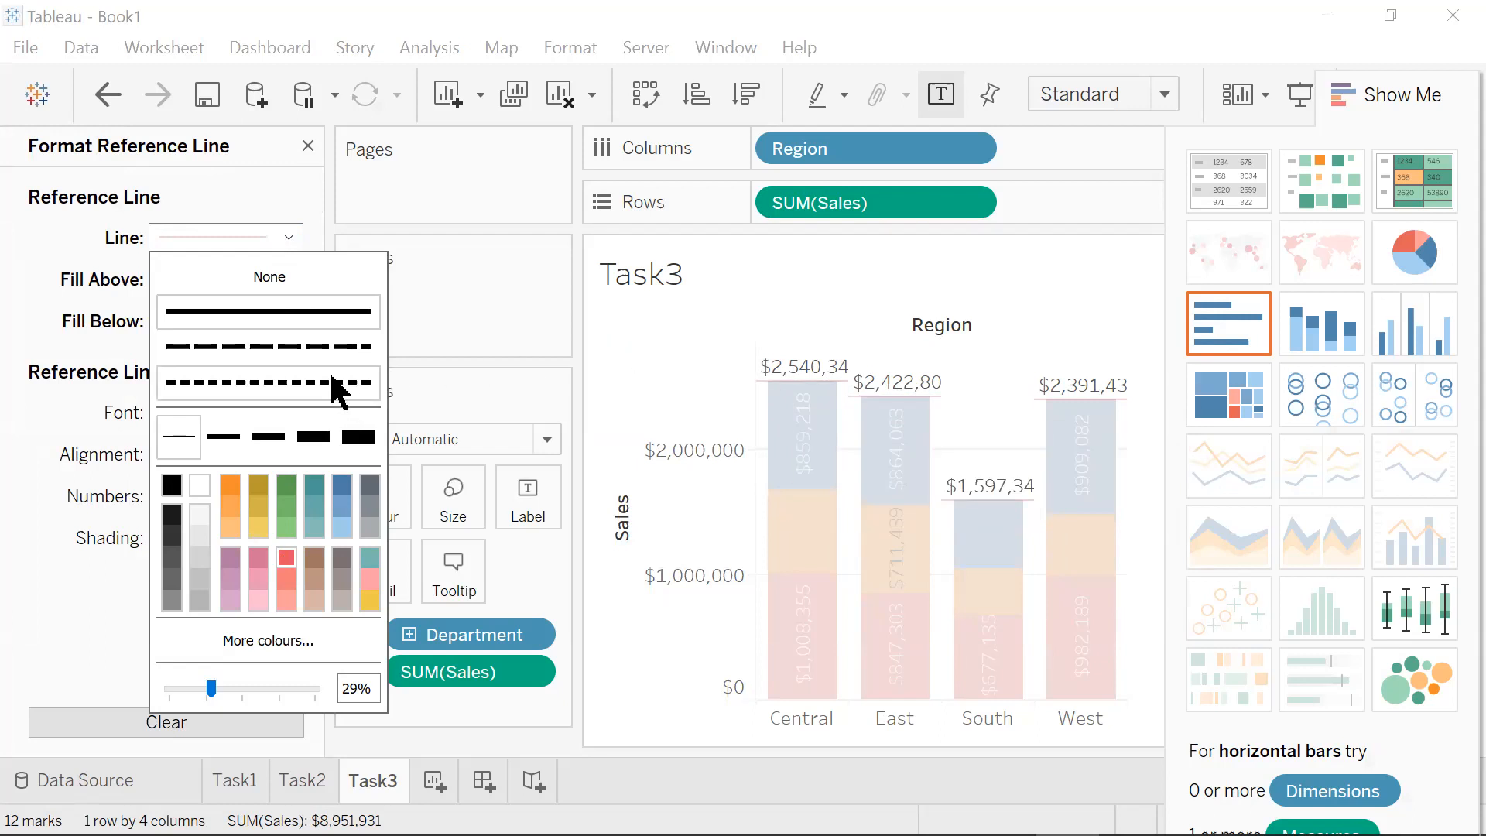
pyautogui.click(62, 401)
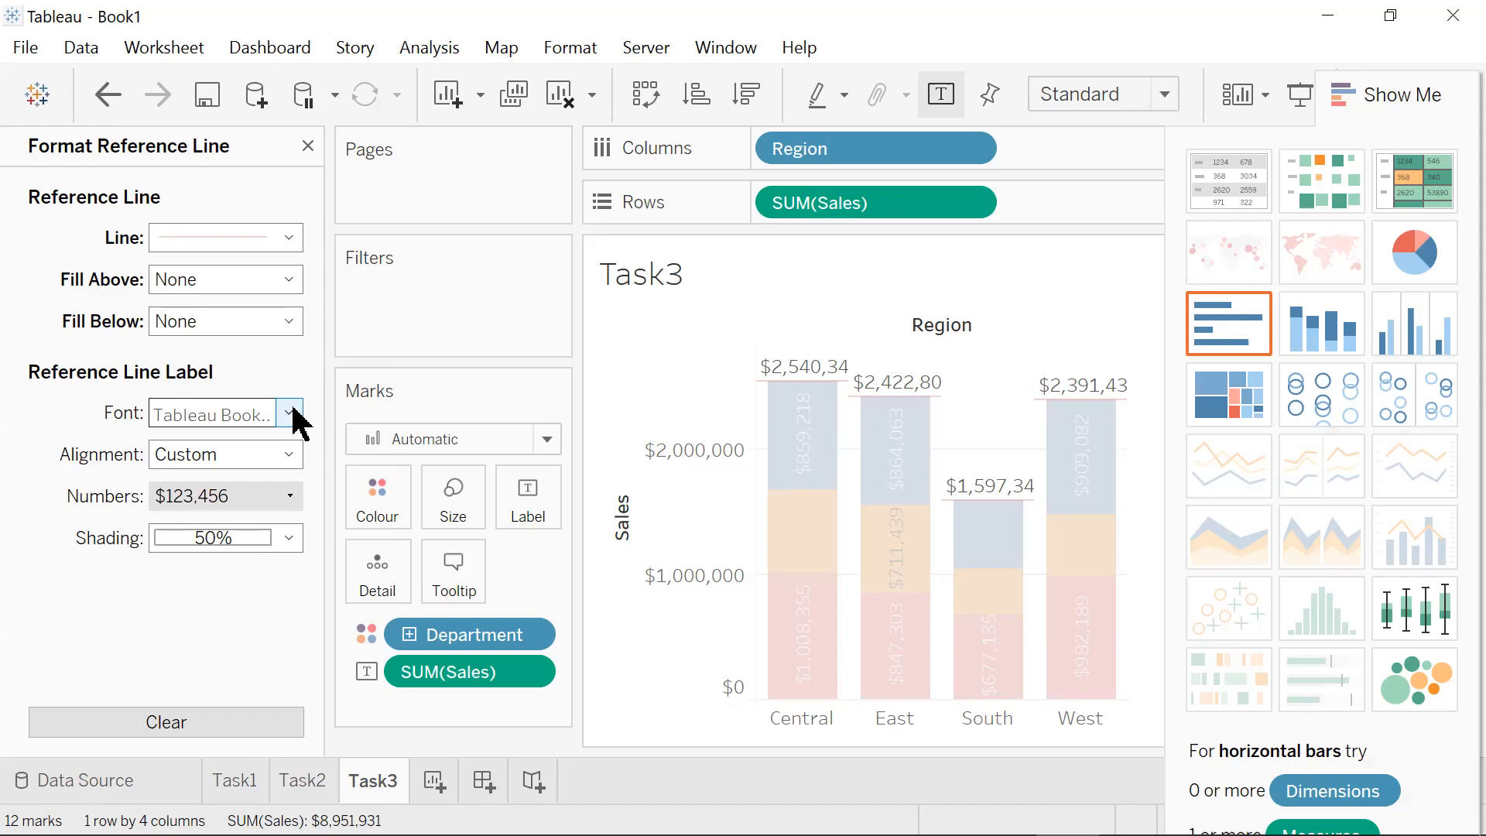
# - Align the reference line labels horizontally to the centre
pyautogui.click(291, 454)
pyautogui.click(230, 571)
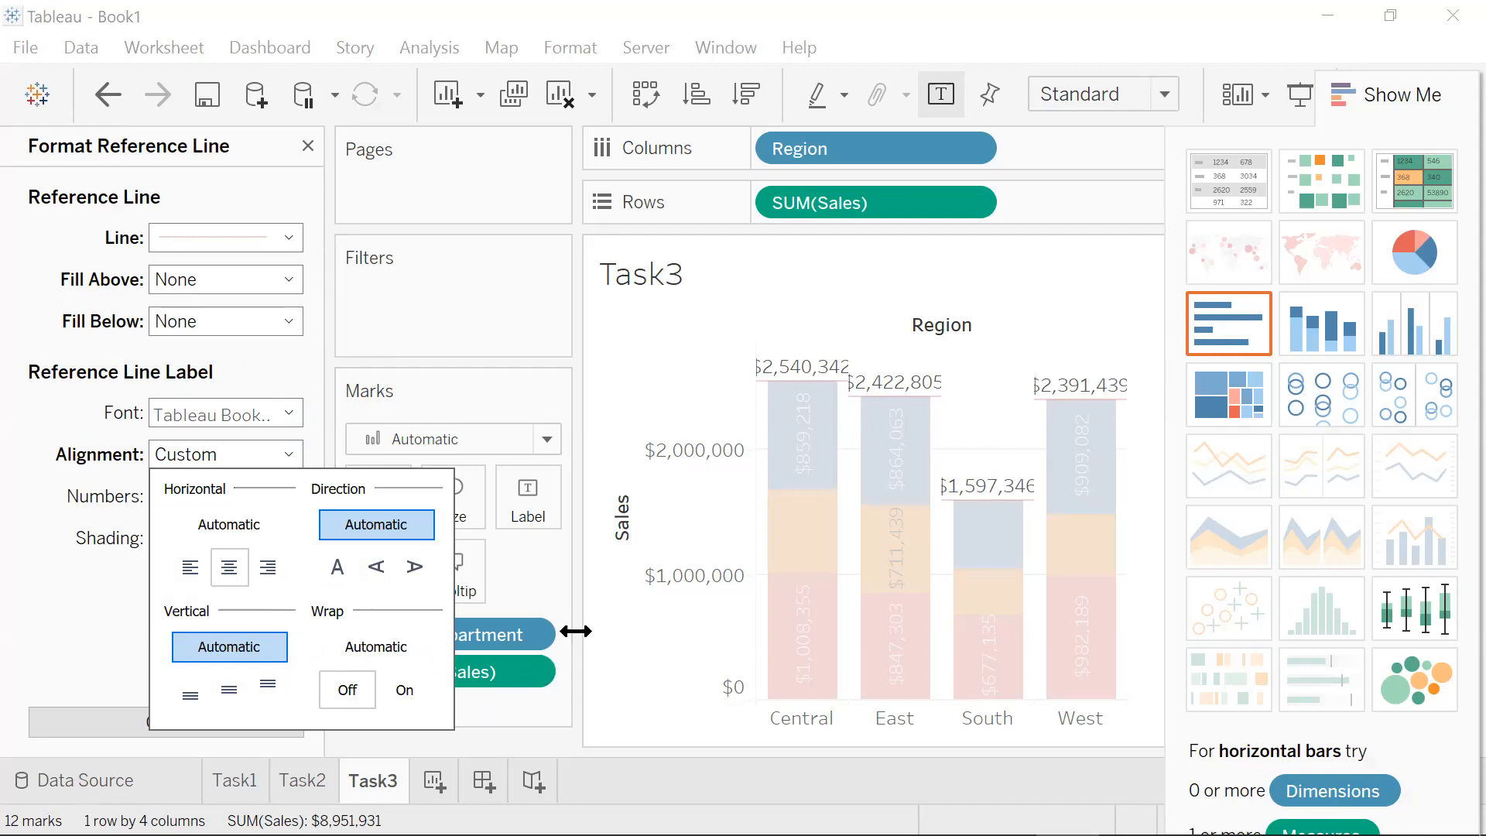
pyautogui.click(641, 681)
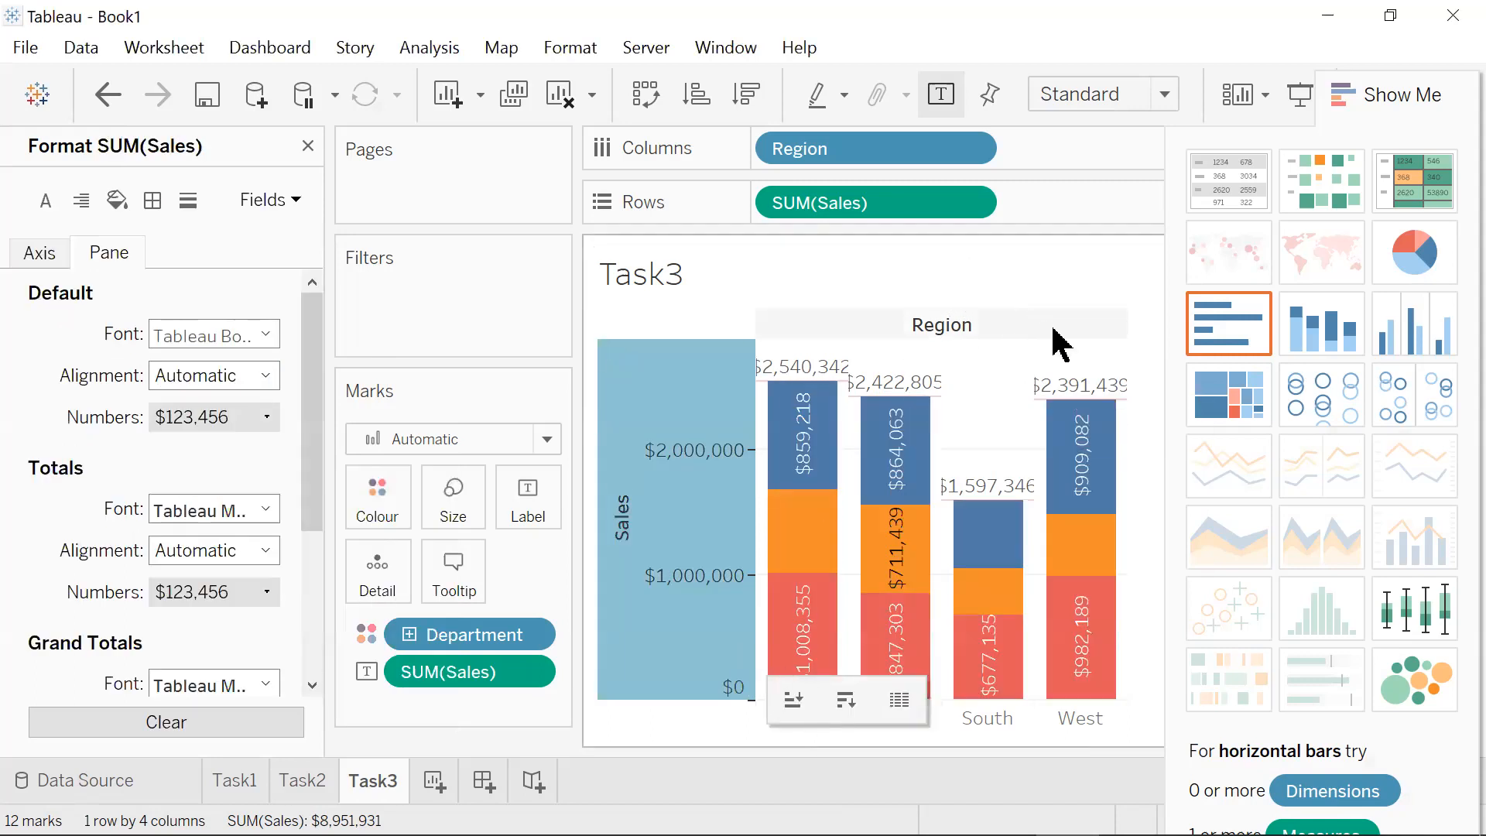
pyautogui.click(1033, 348)
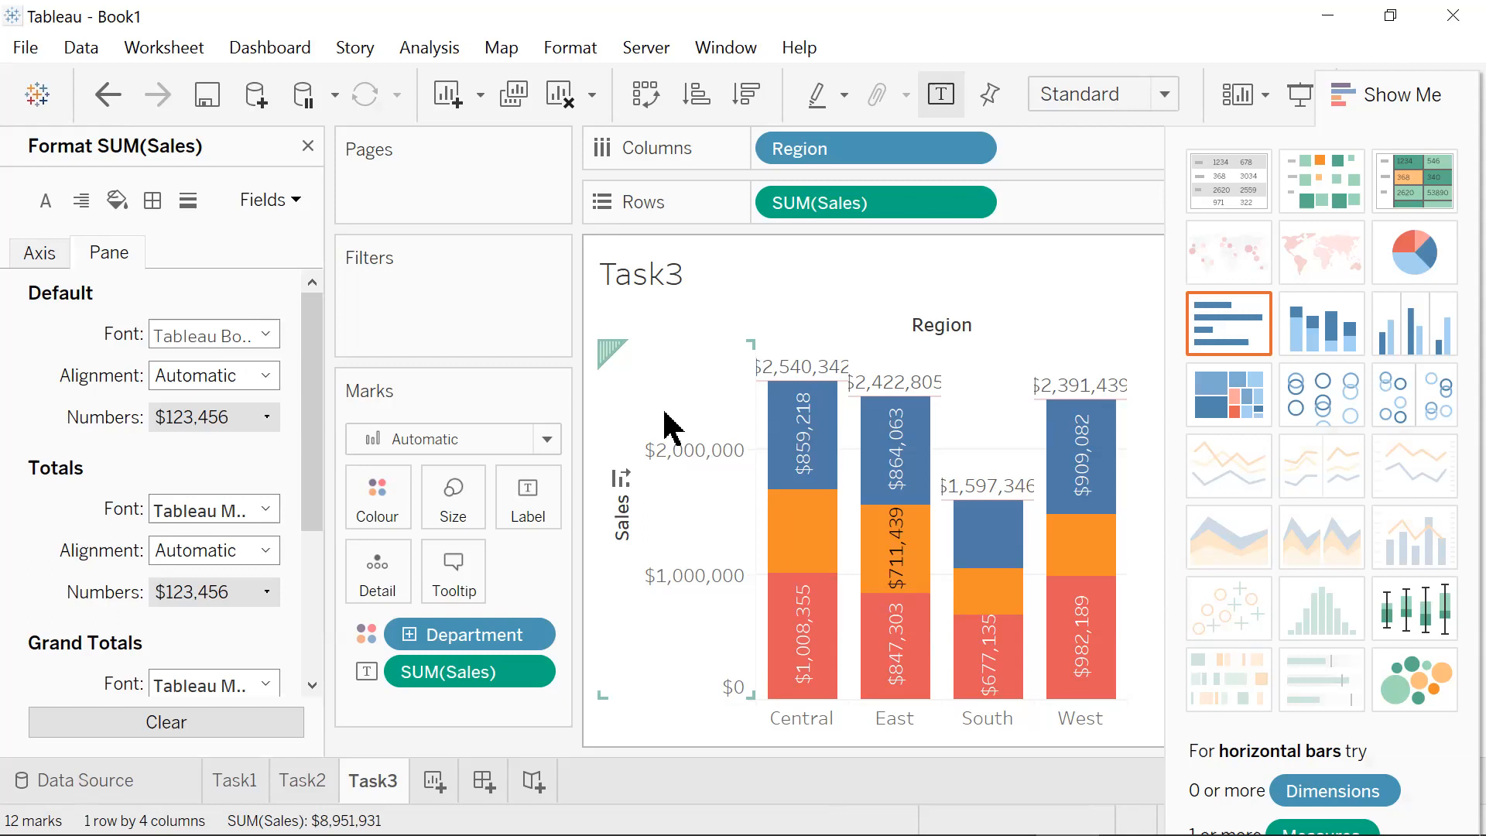
# - Add a new worksheet and place Region on Rows
pyautogui.click(434, 778)
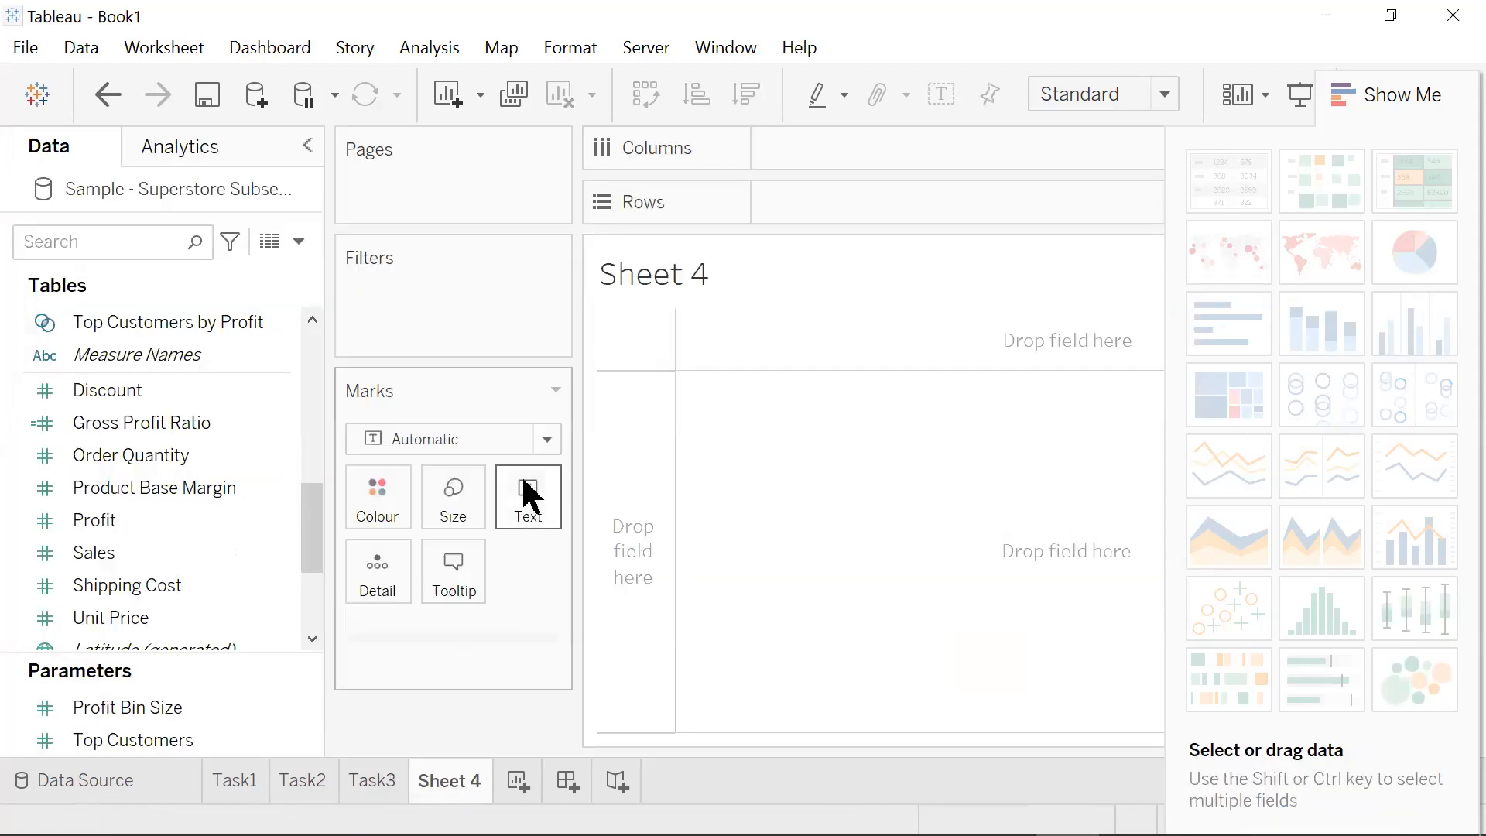
pyautogui.click(285, 424)
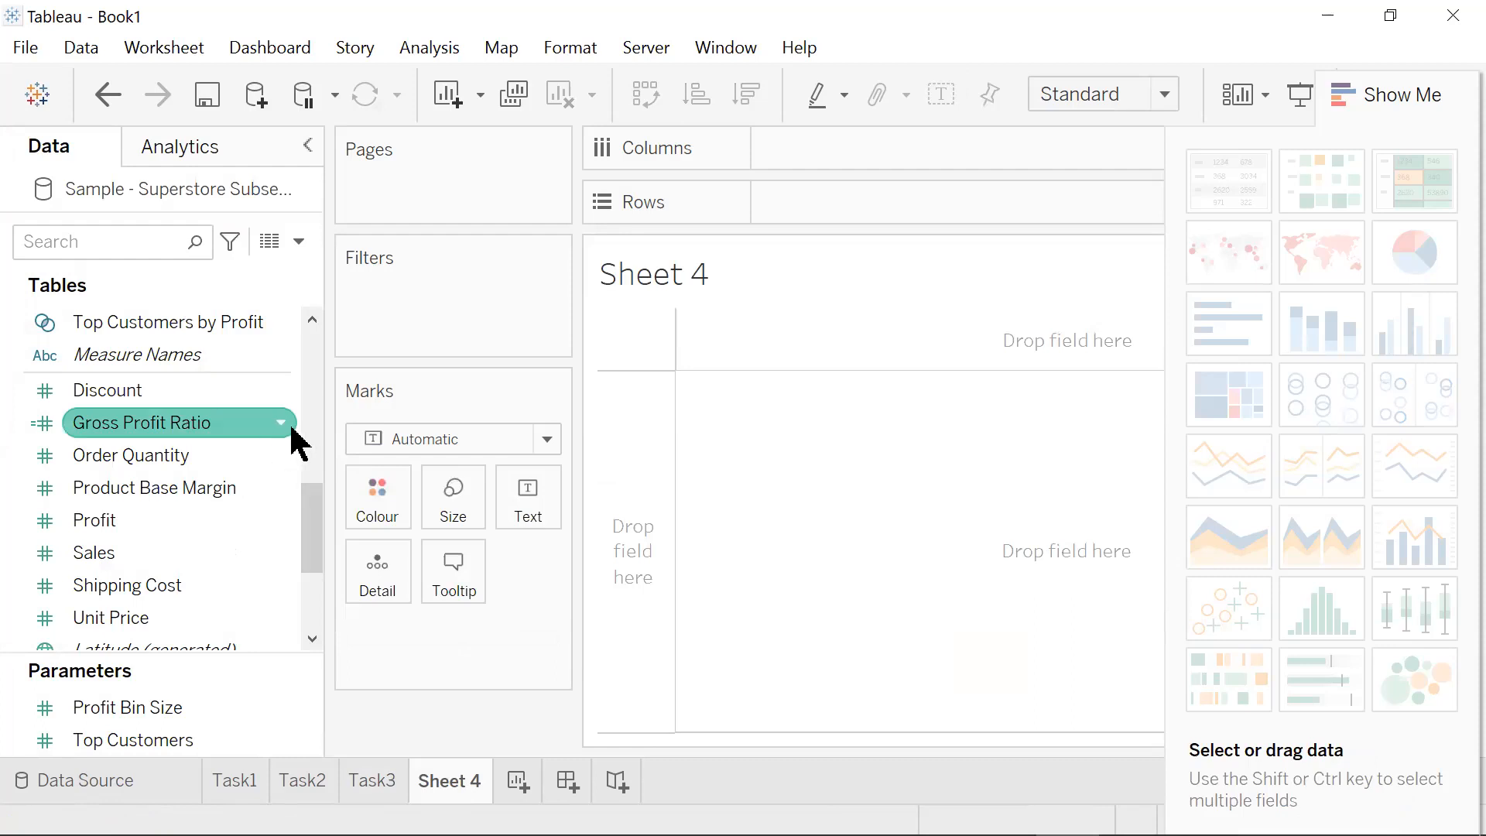
pyautogui.click(167, 463)
pyautogui.click(159, 489)
pyautogui.click(232, 520)
pyautogui.click(293, 552)
pyautogui.moveTo(305, 548); pyautogui.dragTo(313, 478)
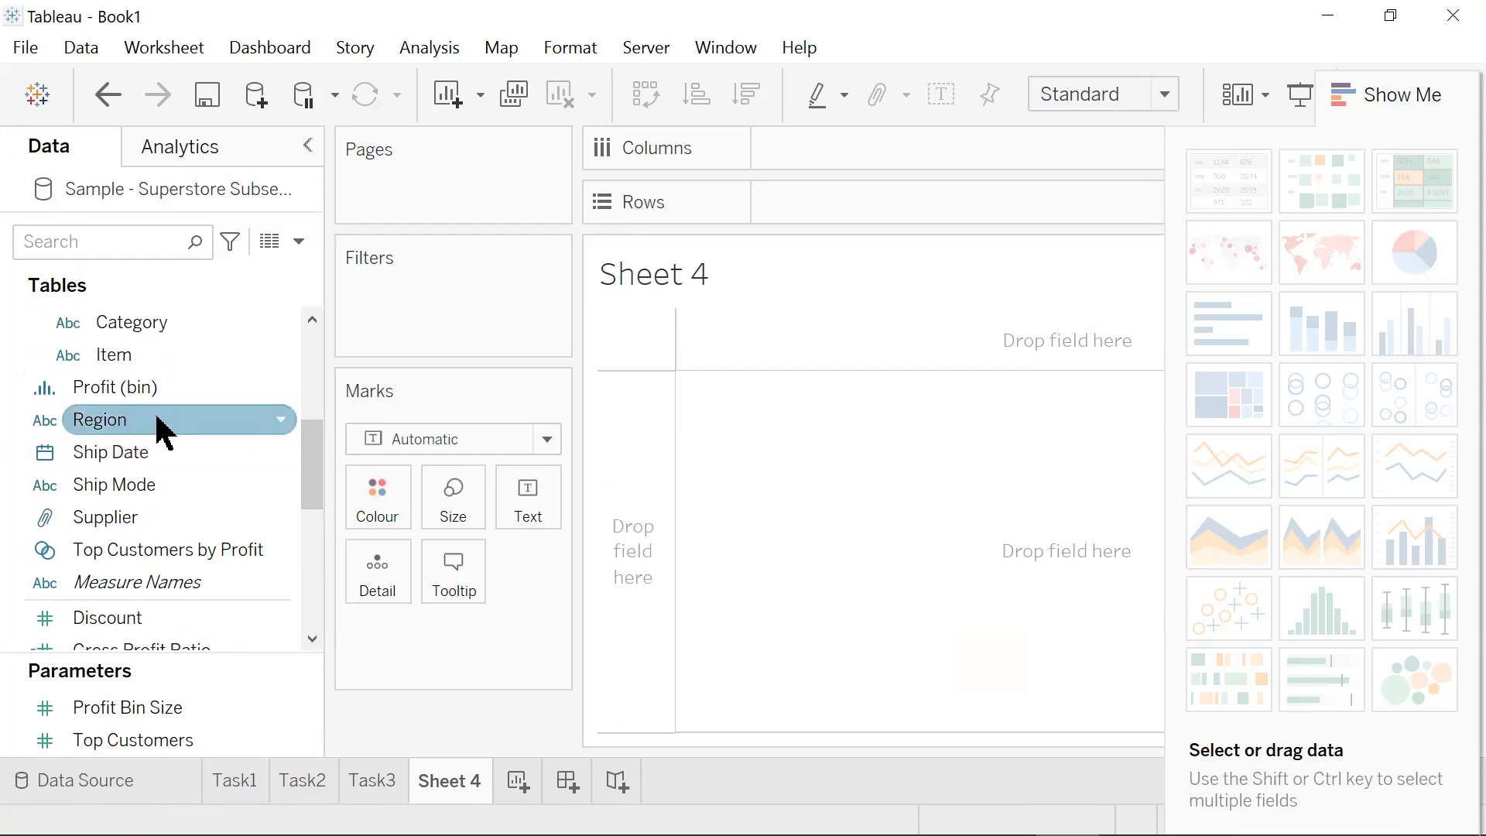
pyautogui.click(160, 426)
pyautogui.moveTo(159, 424); pyautogui.dragTo(860, 176)
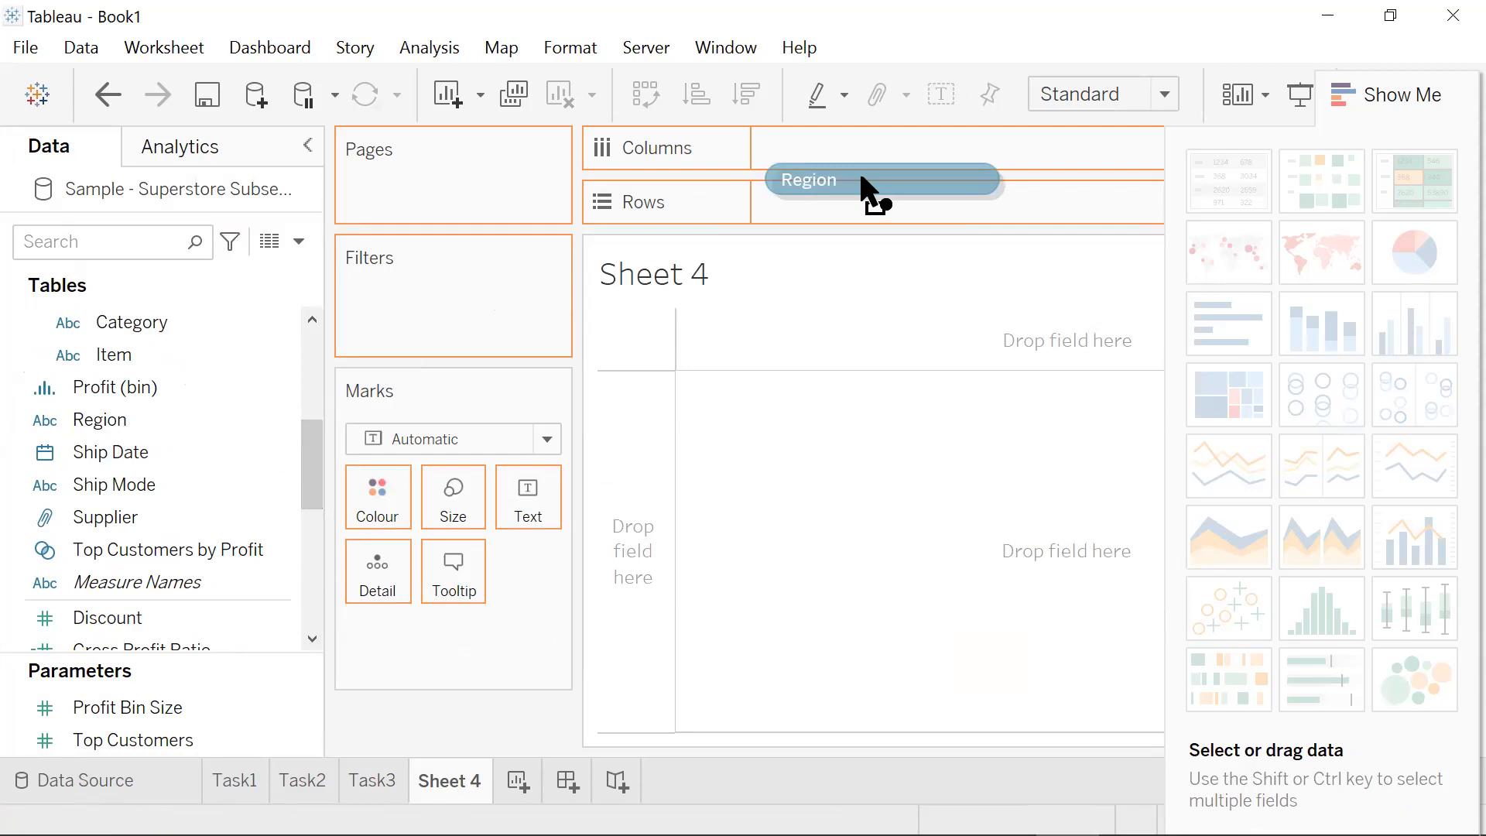
pyautogui.moveTo(861, 176); pyautogui.dragTo(863, 203)
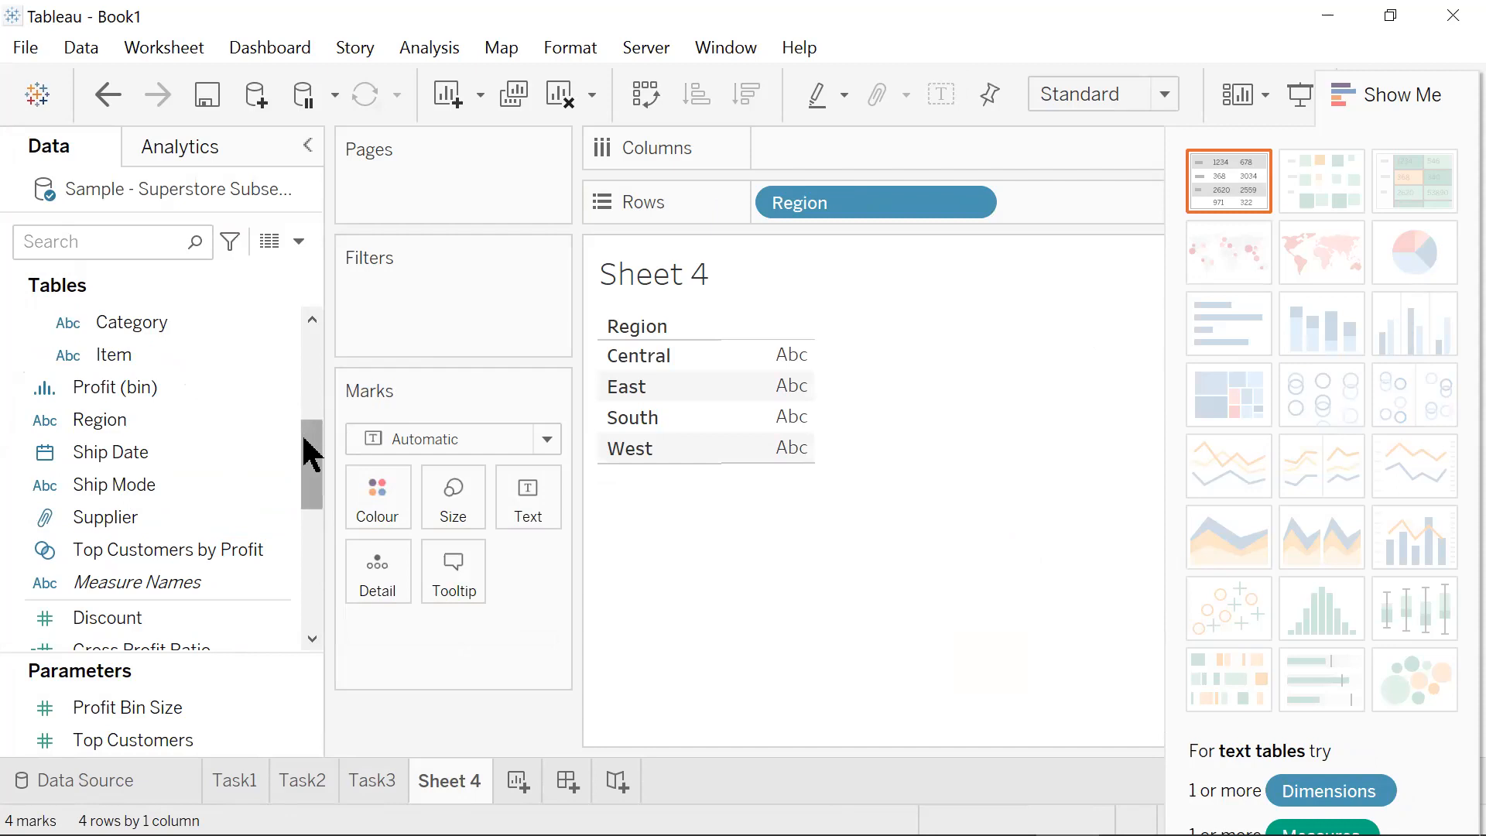
# - Place Category after Region on Rows and put Sales on Columns
pyautogui.moveTo(147, 323); pyautogui.dragTo(1070, 213)
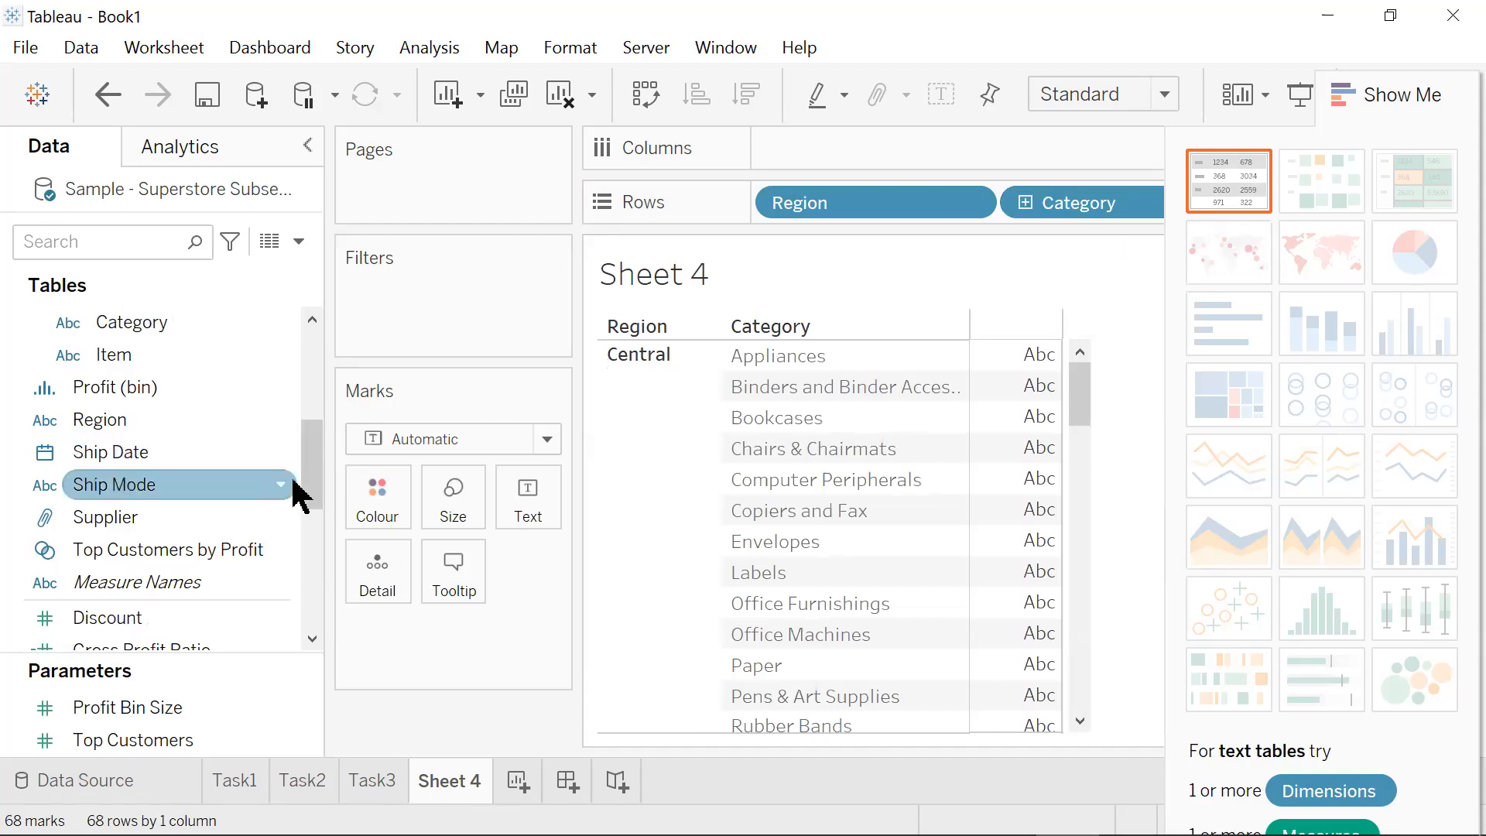
pyautogui.scroll(-3, 301, 511)
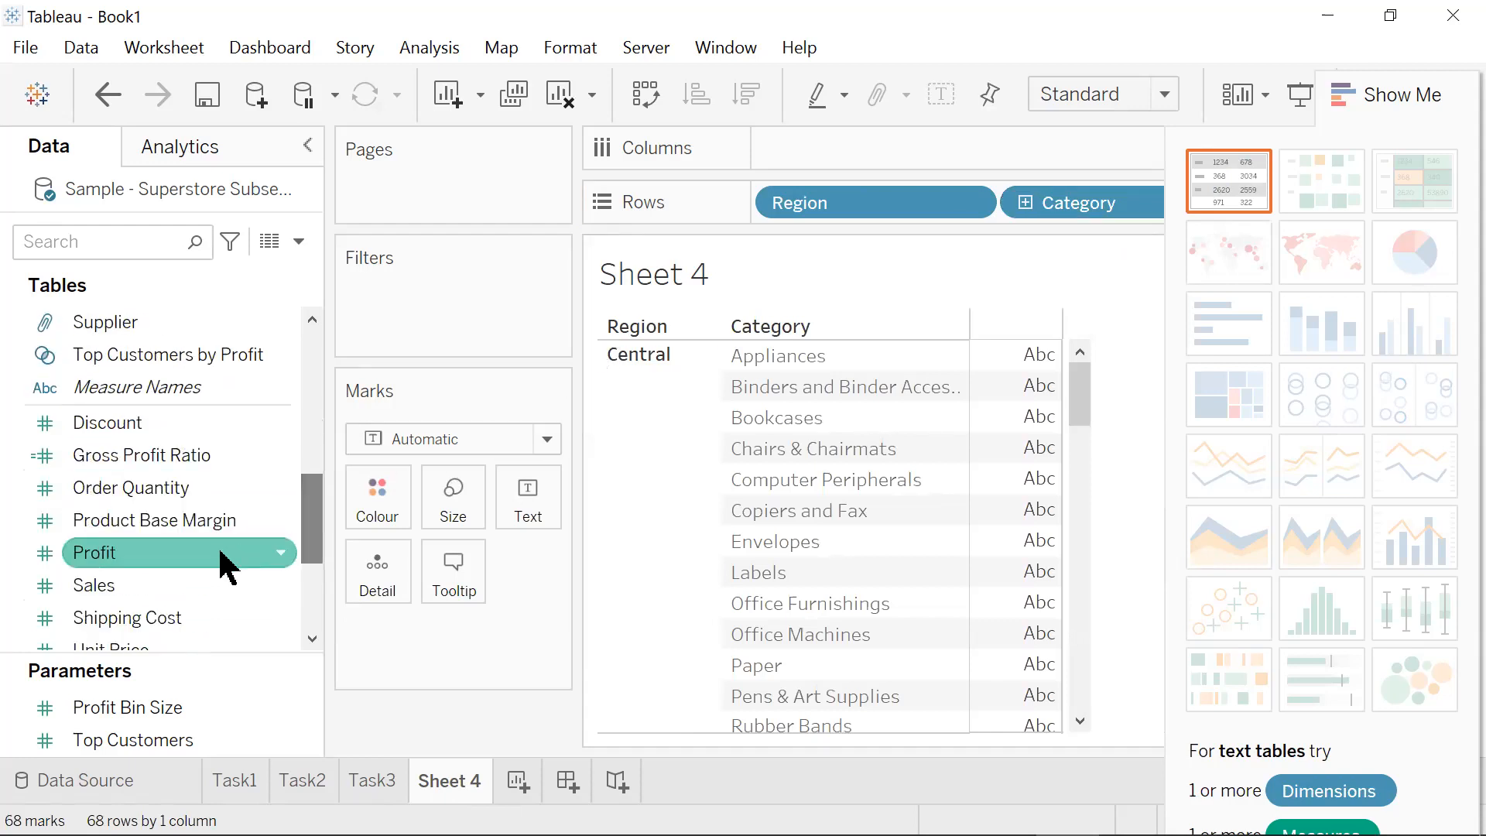
pyautogui.moveTo(205, 595); pyautogui.dragTo(859, 154)
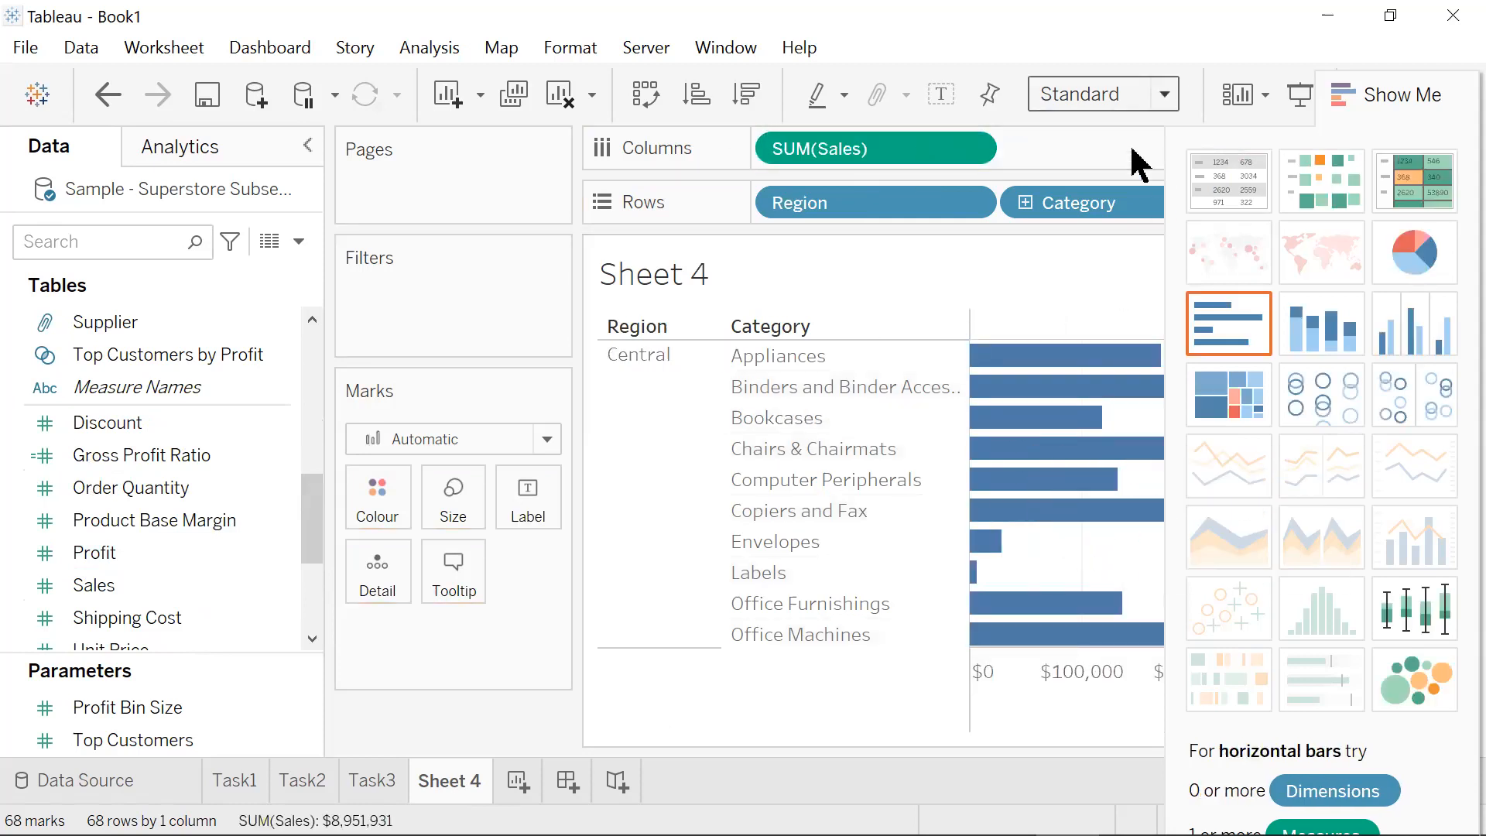
# - Fit the sheet to Entire View, move the Show Me pane aside, and sort the categories by descending sales
pyautogui.click(1135, 94)
pyautogui.click(1139, 199)
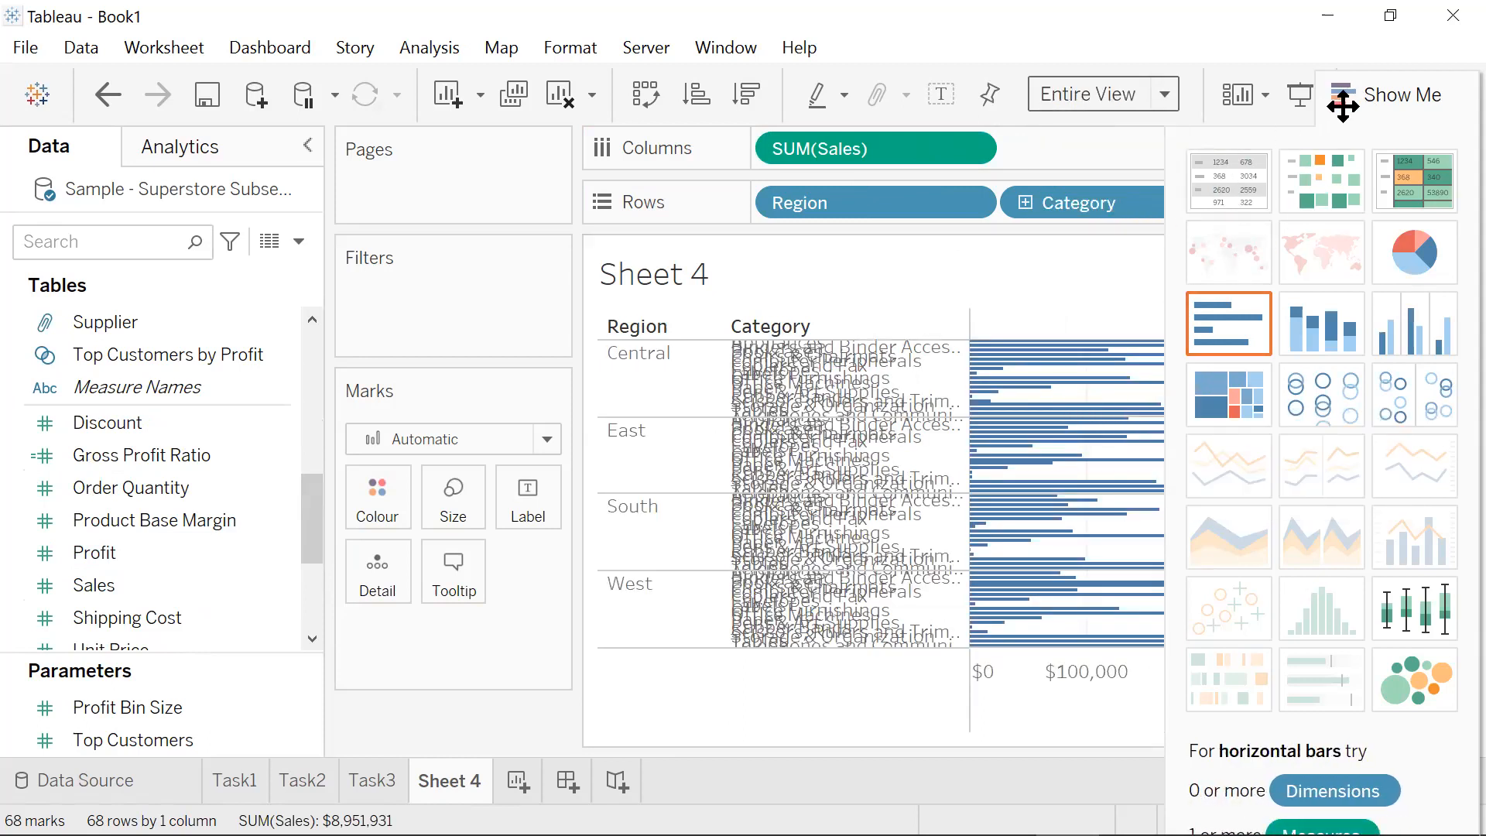
pyautogui.moveTo(1343, 100); pyautogui.dragTo(1450, 93)
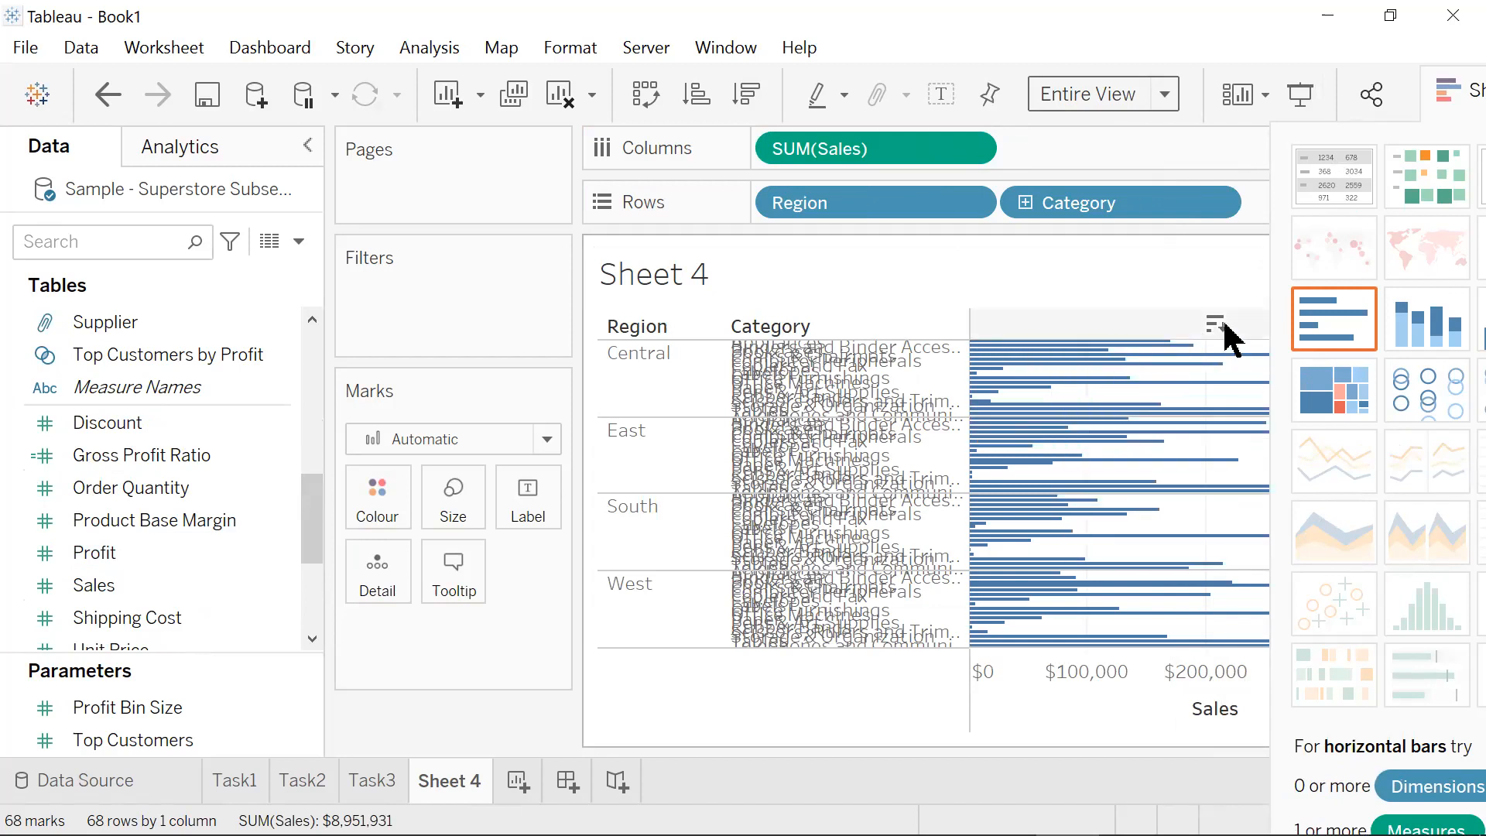
pyautogui.click(1219, 329)
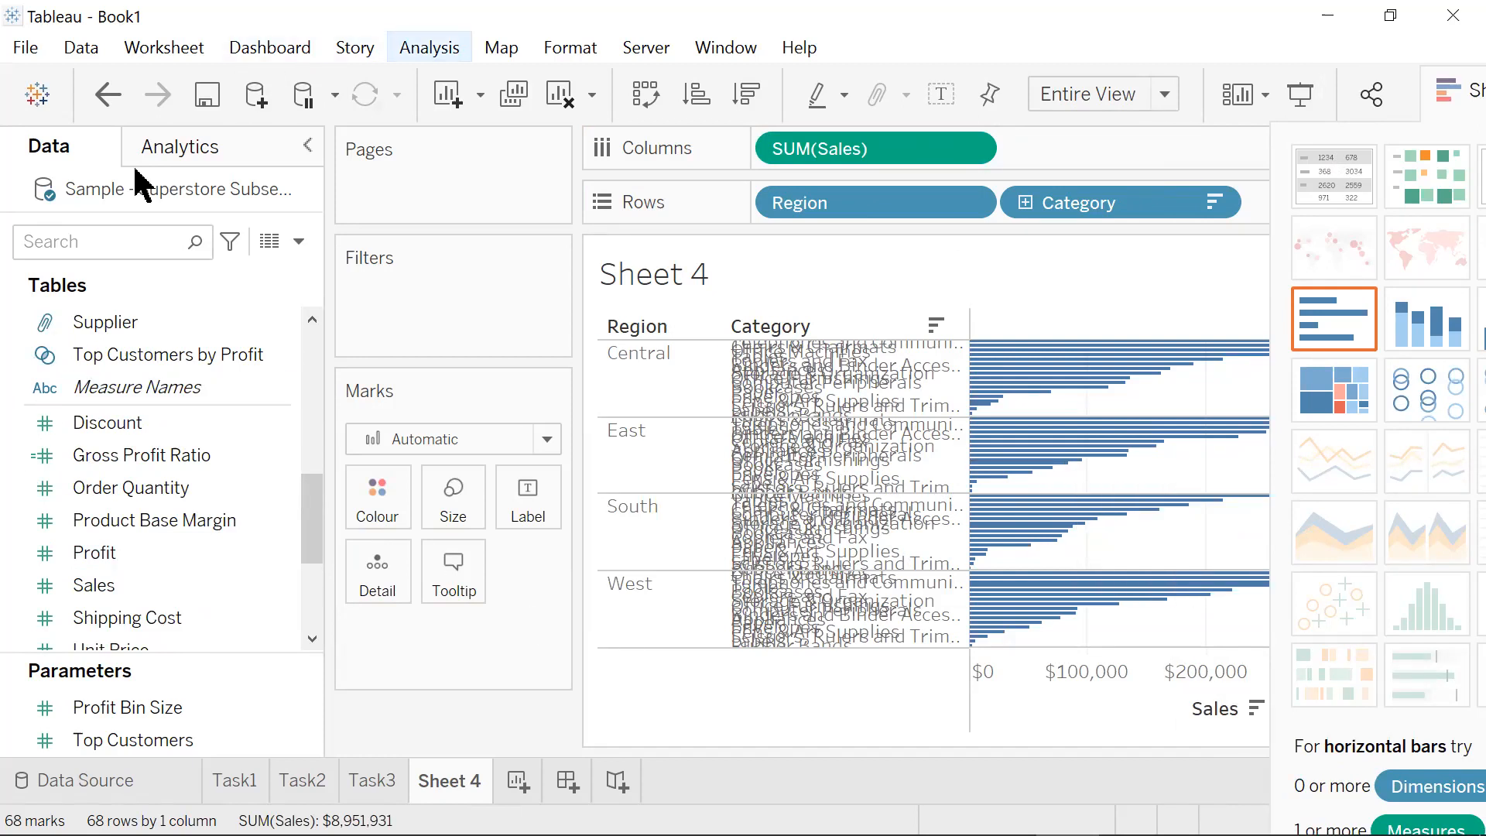
# - Try the Fit Height option for the sheet and set its fit to Standard
pyautogui.click(1163, 95)
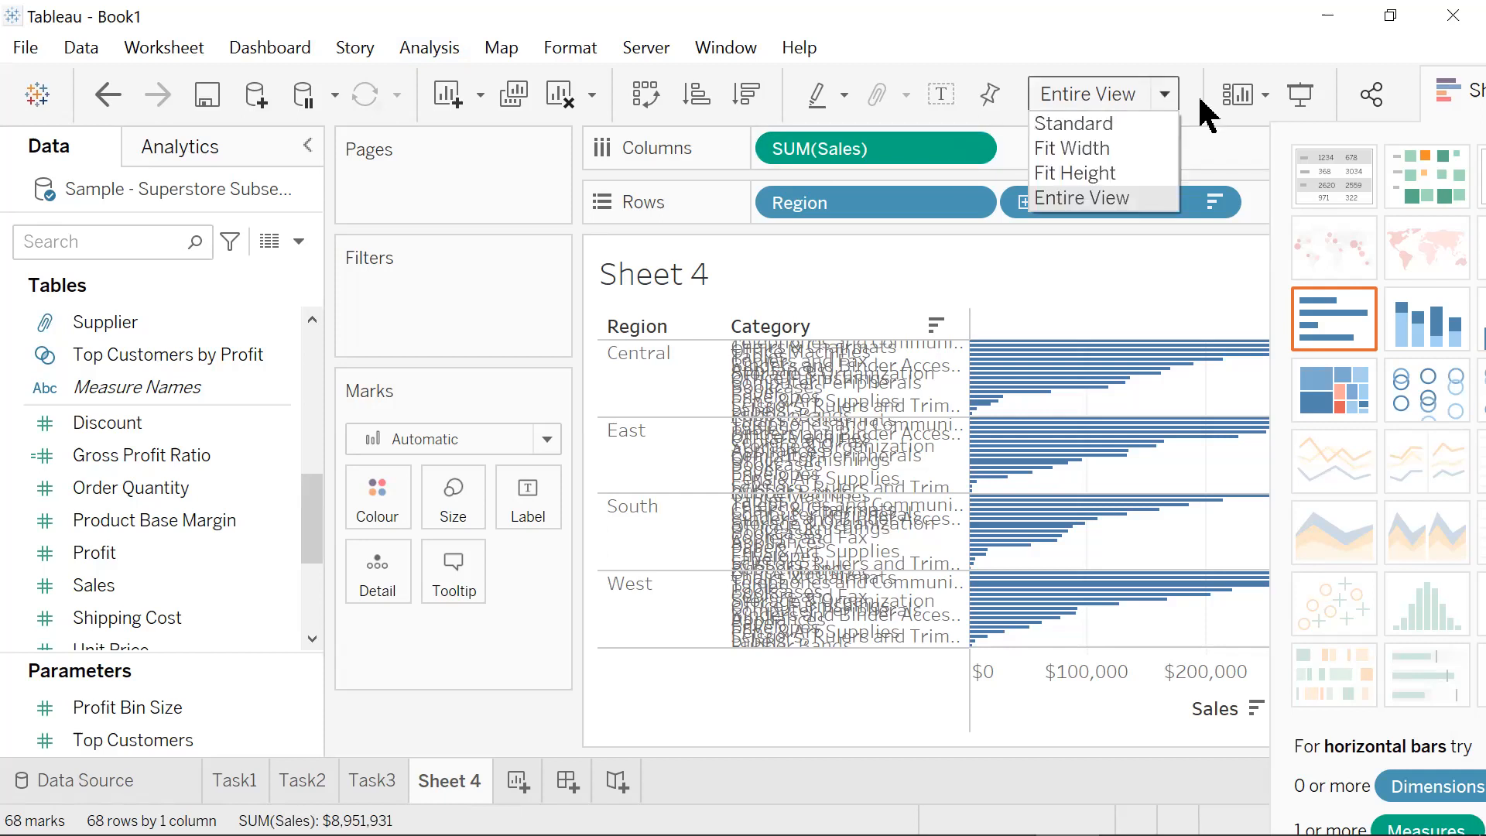
pyautogui.click(1114, 174)
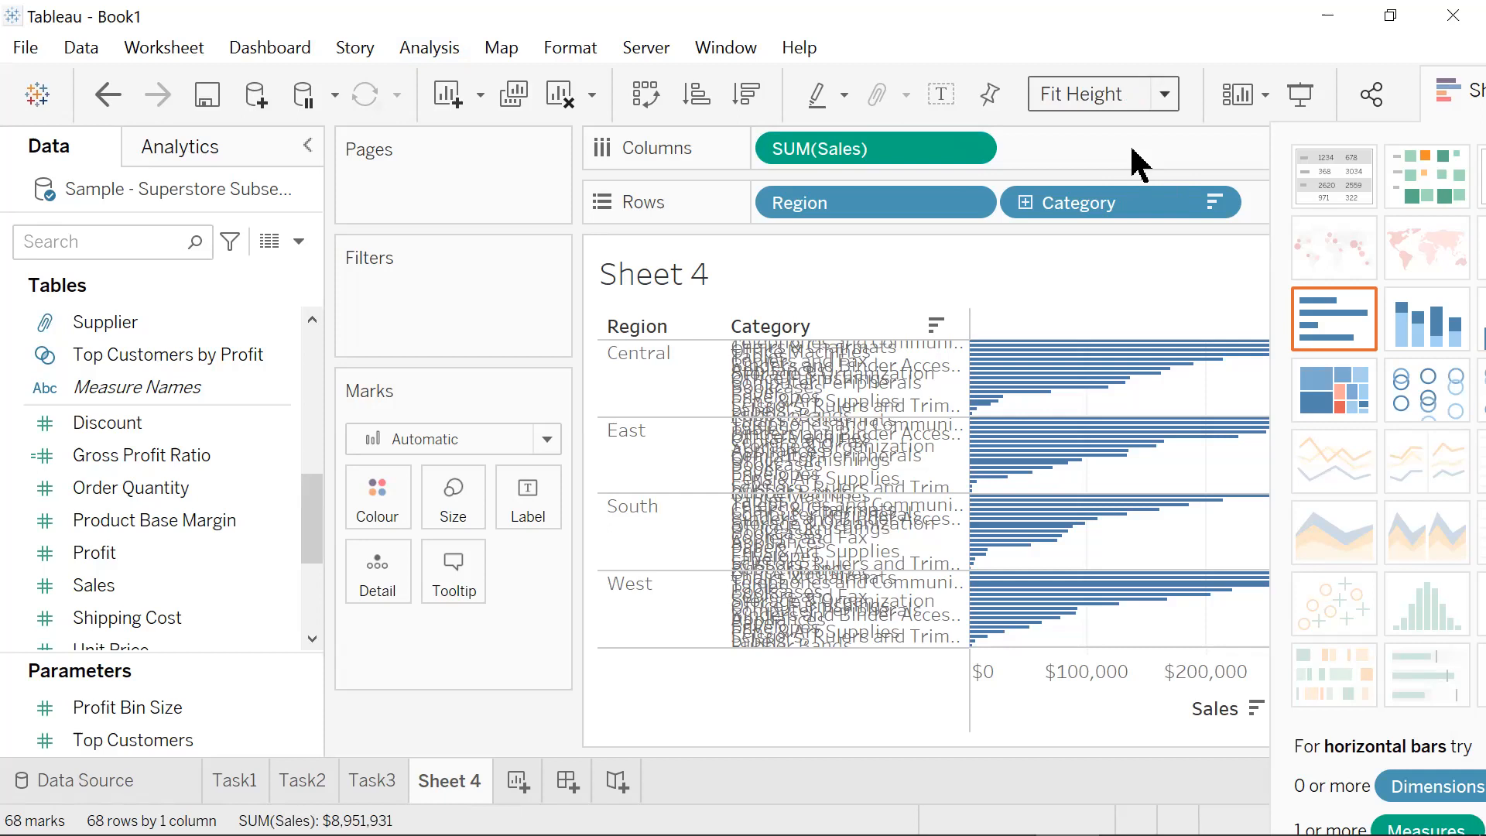
pyautogui.click(1161, 95)
pyautogui.press('Return')
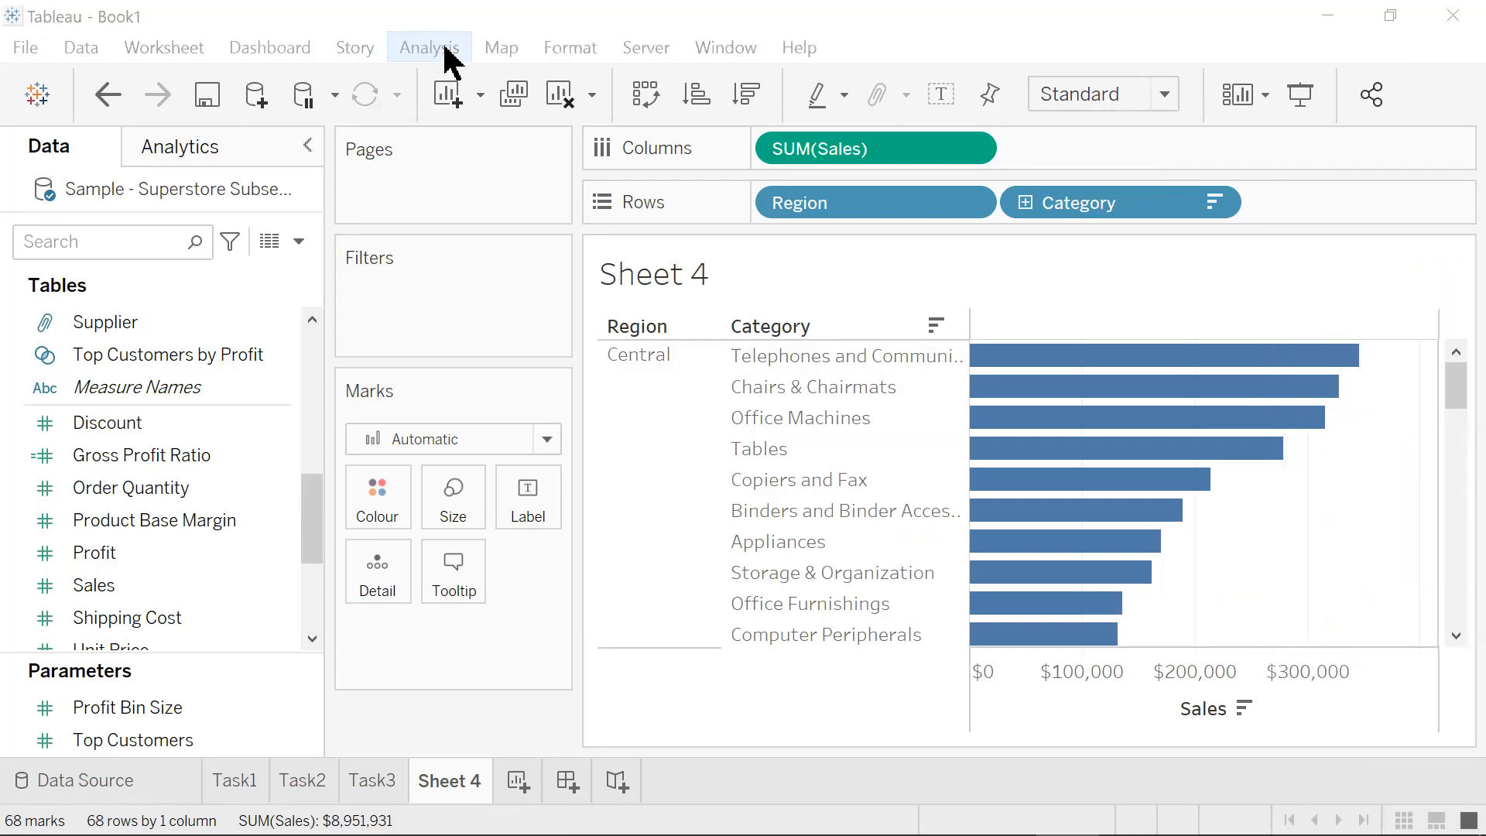
# - Create a calculated field named Ranking with the formula INDEX()
pyautogui.click(430, 47)
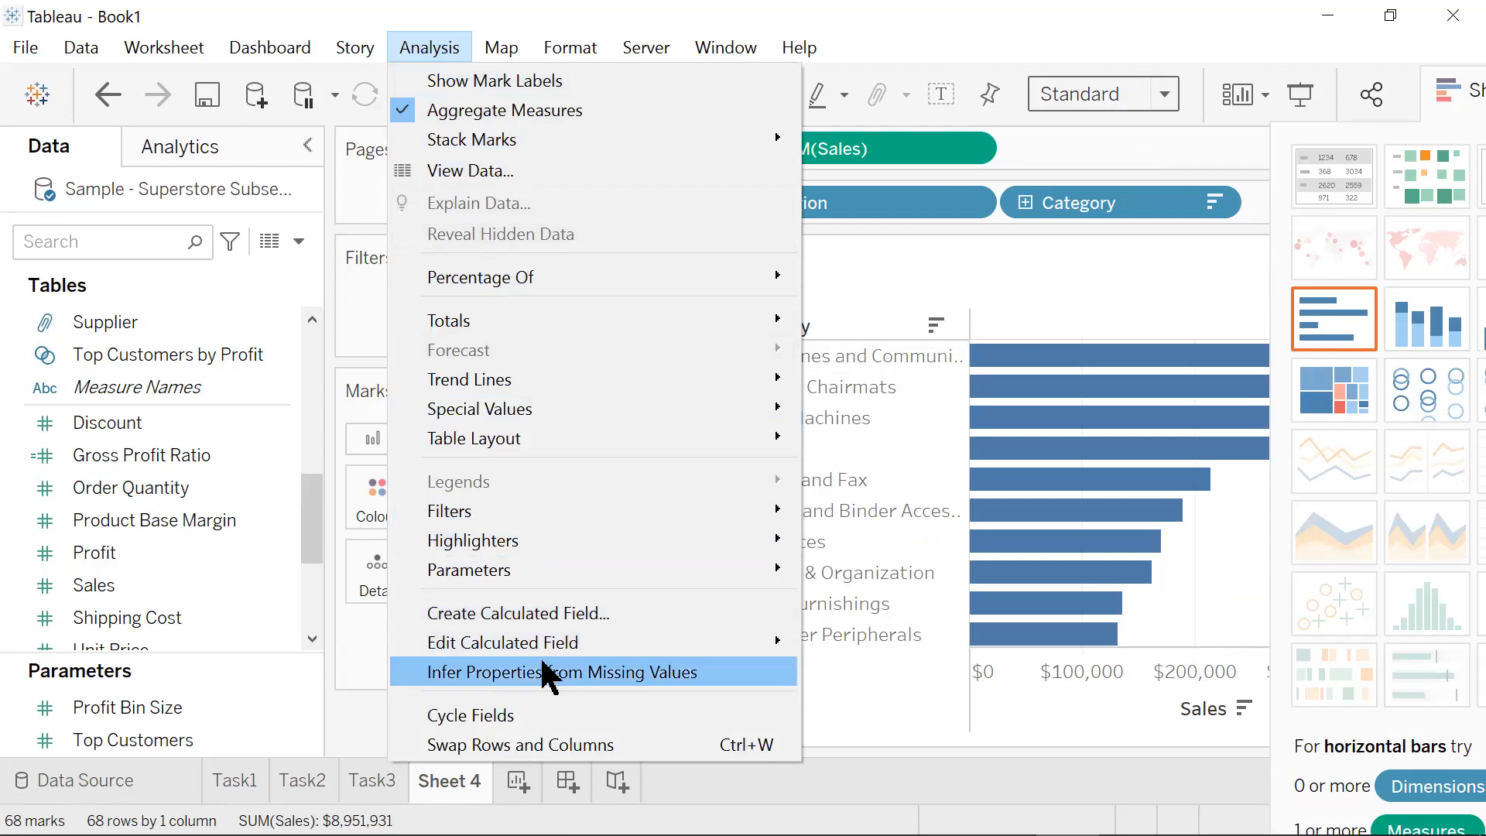
pyautogui.click(574, 613)
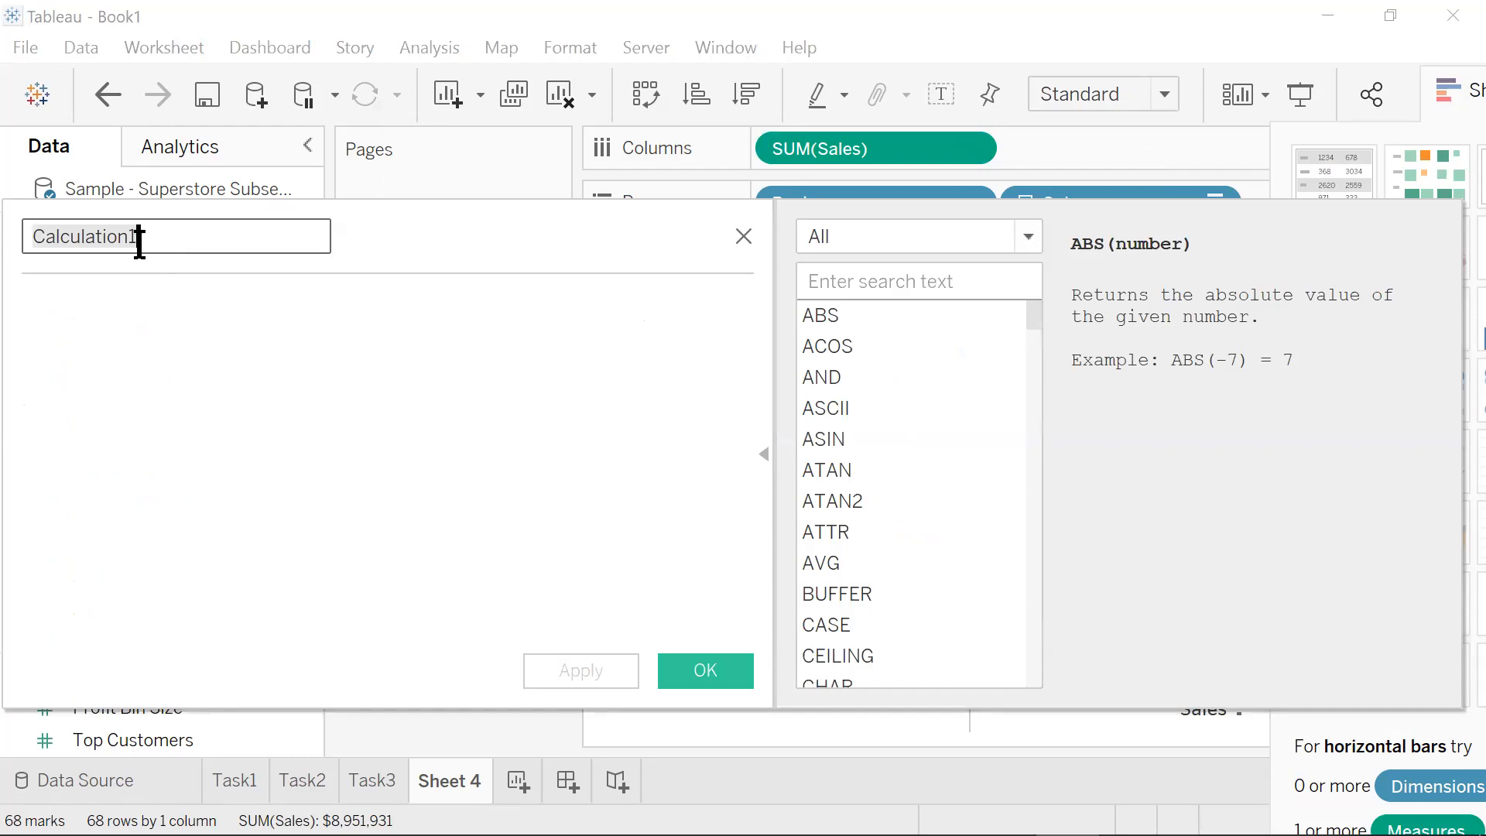
pyautogui.press('BackSpace')
pyautogui.write('R')
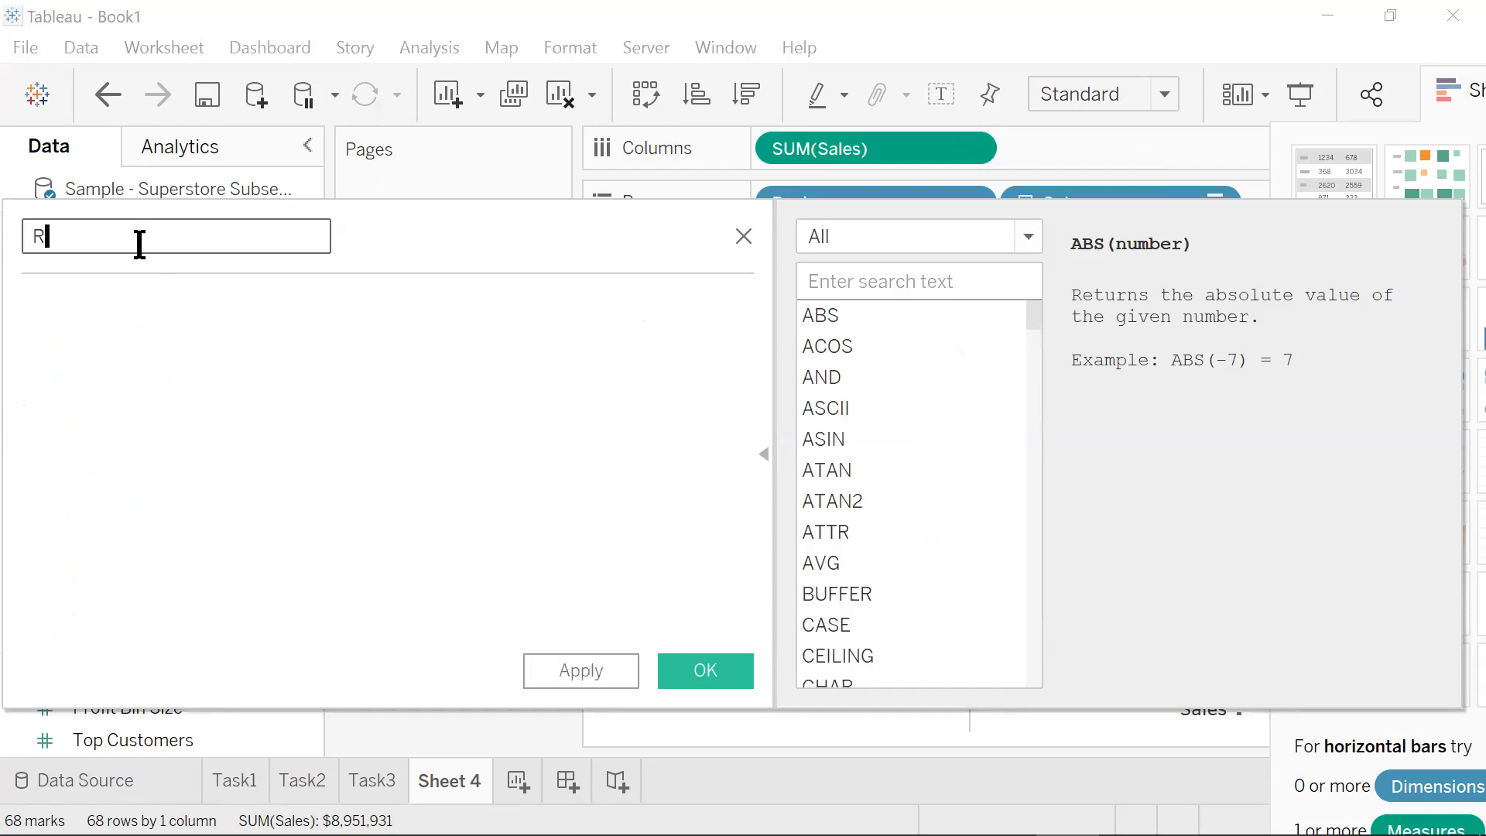
pyautogui.write('anking')
pyautogui.click(177, 313)
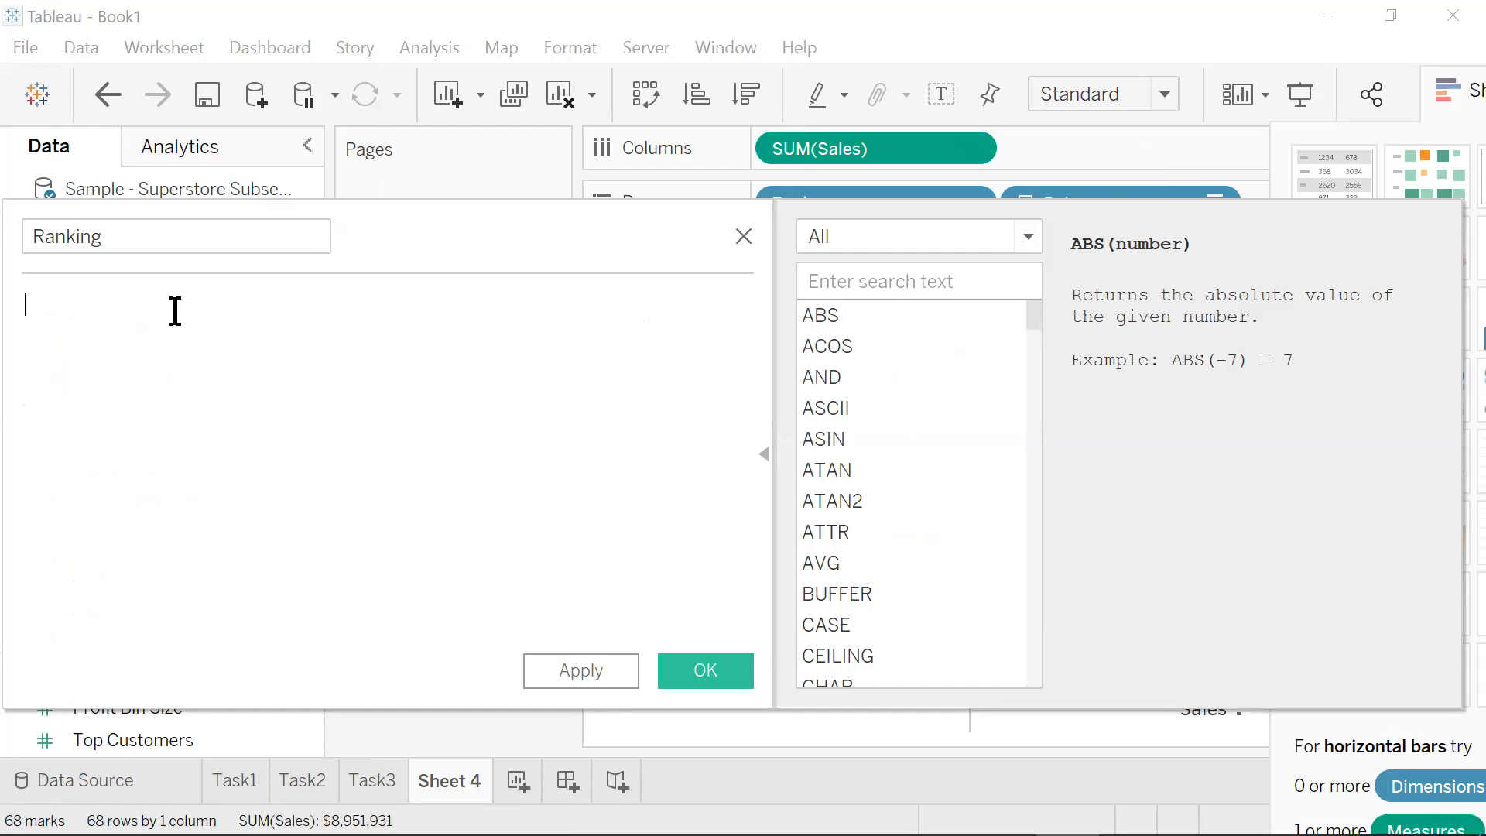
pyautogui.write('Index')
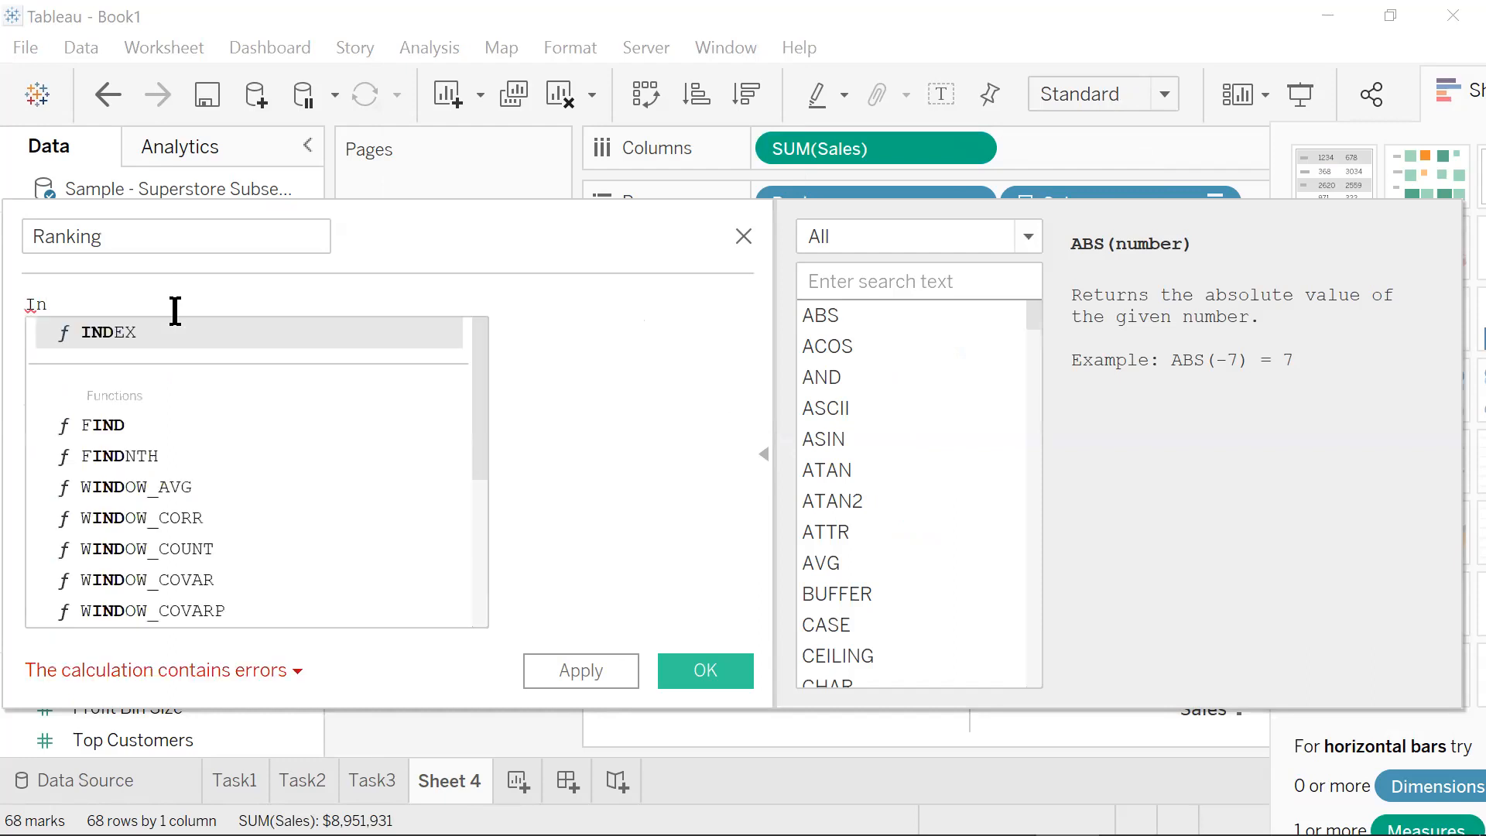
pyautogui.press('Return')
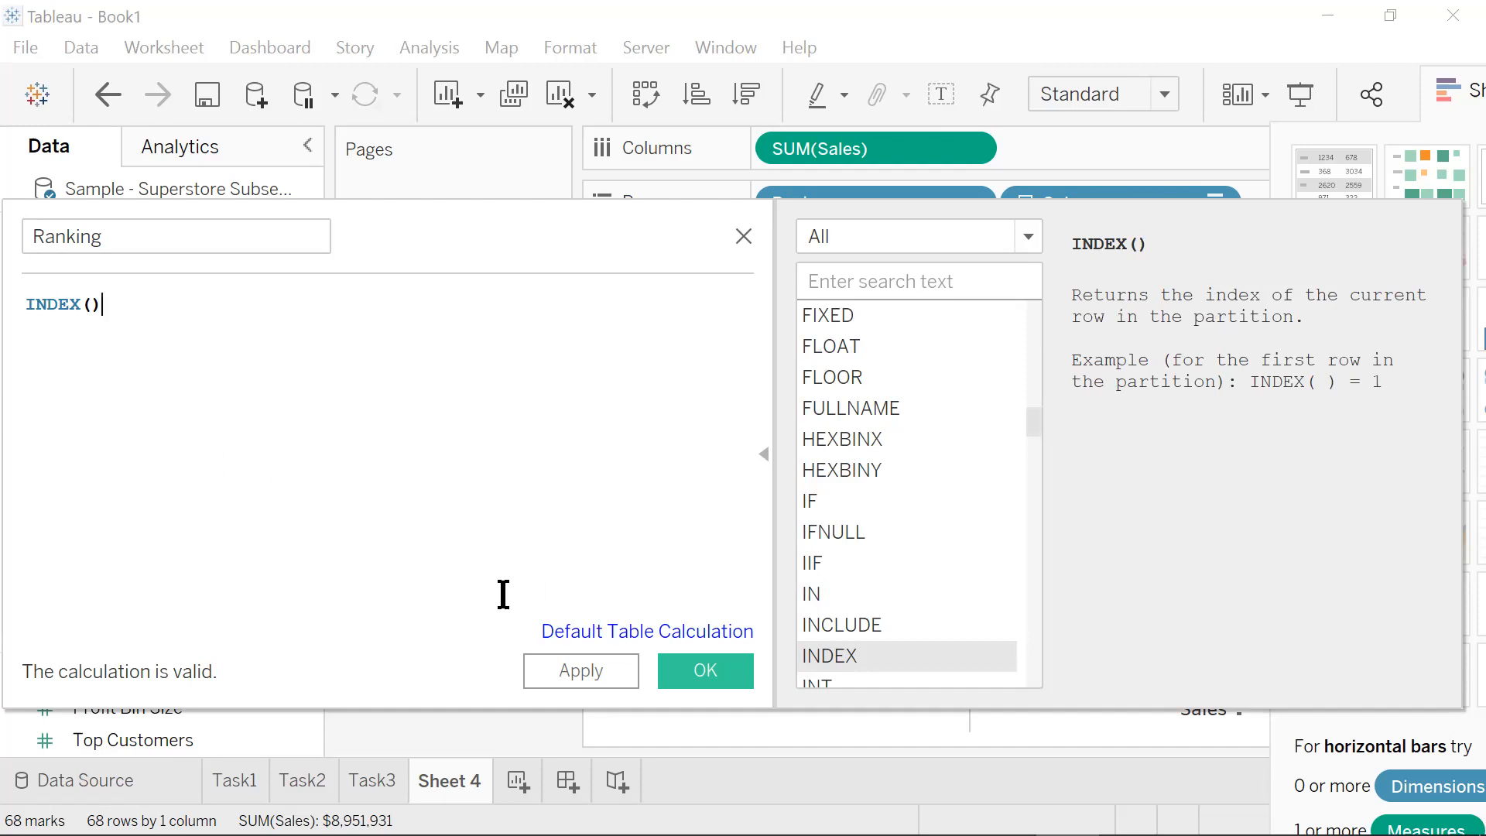
# - Set Ranking's default table calculation to compute using Category and save the calculated field
pyautogui.click(618, 636)
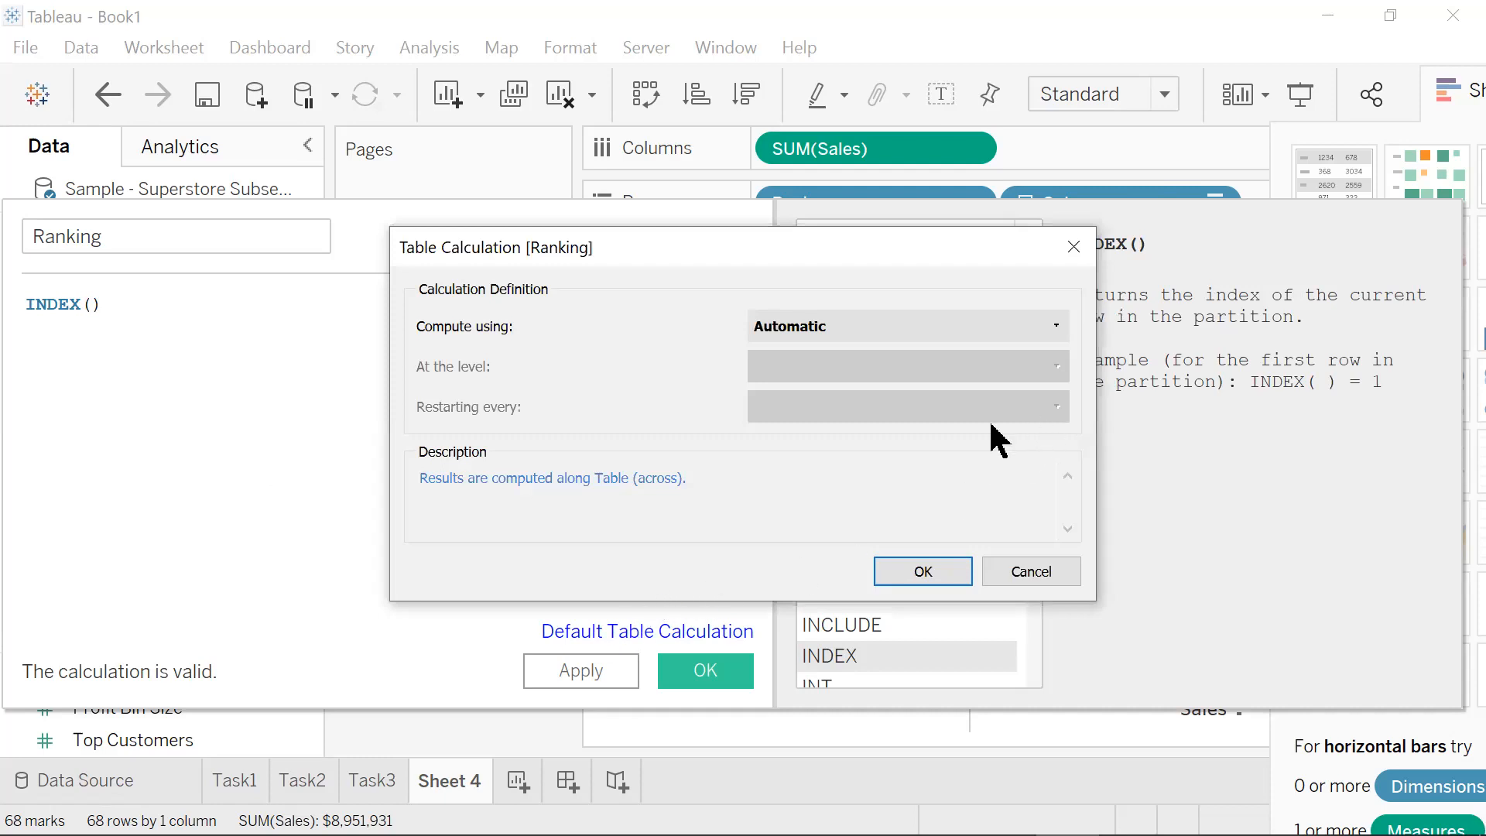
pyautogui.click(1055, 328)
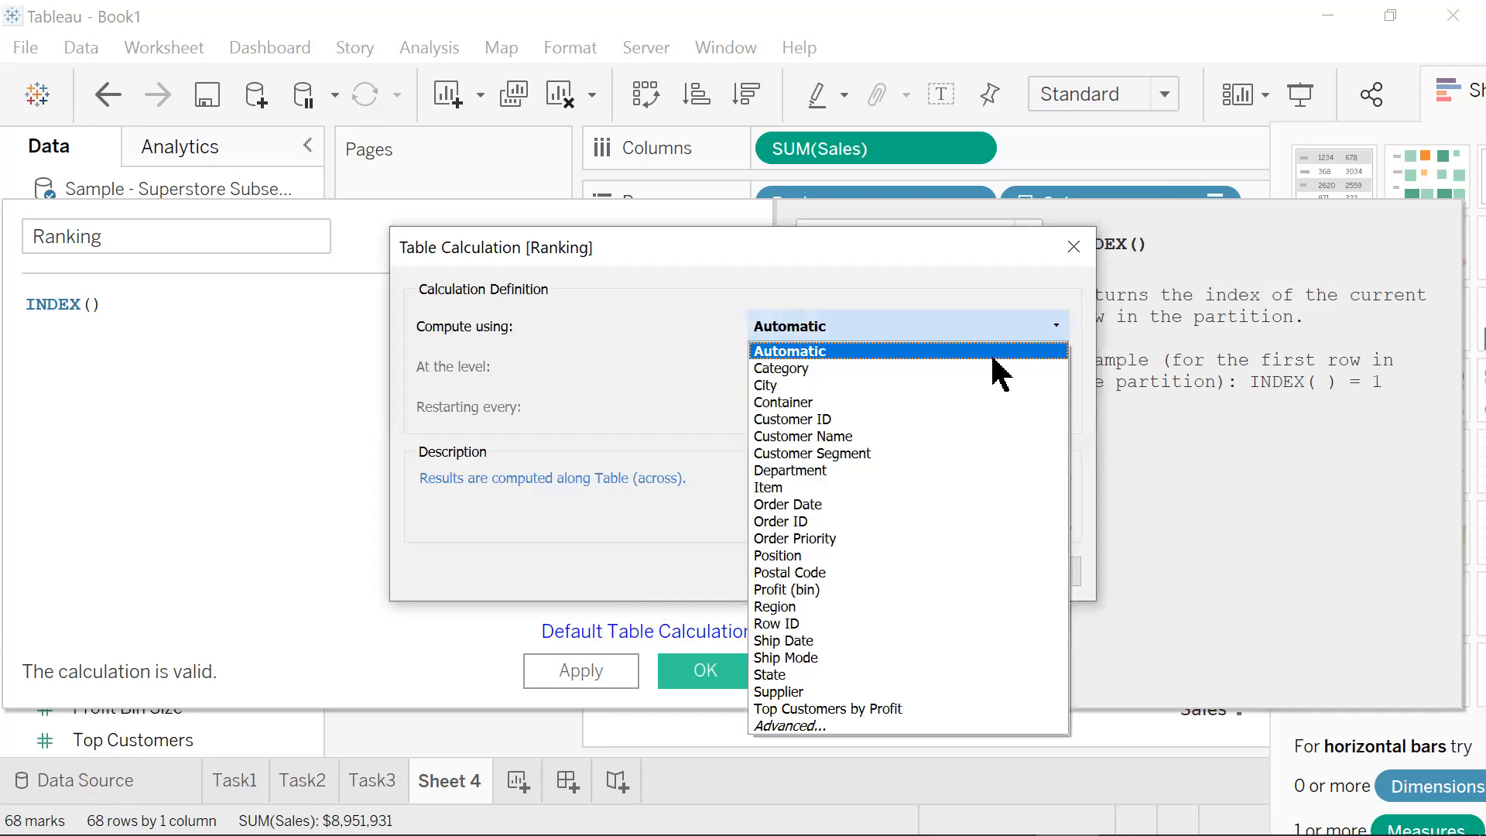
pyautogui.click(953, 370)
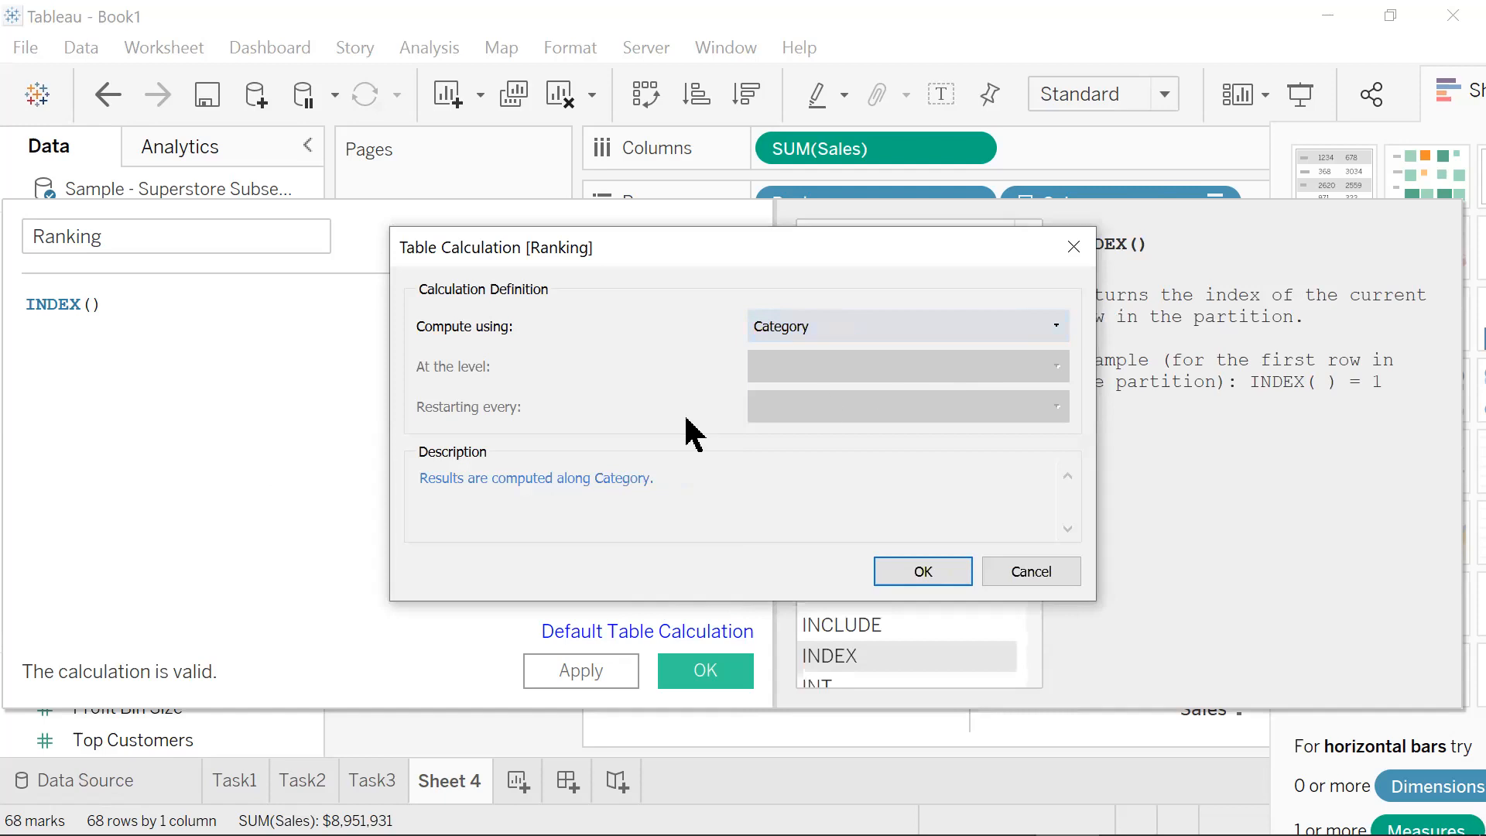
pyautogui.click(926, 581)
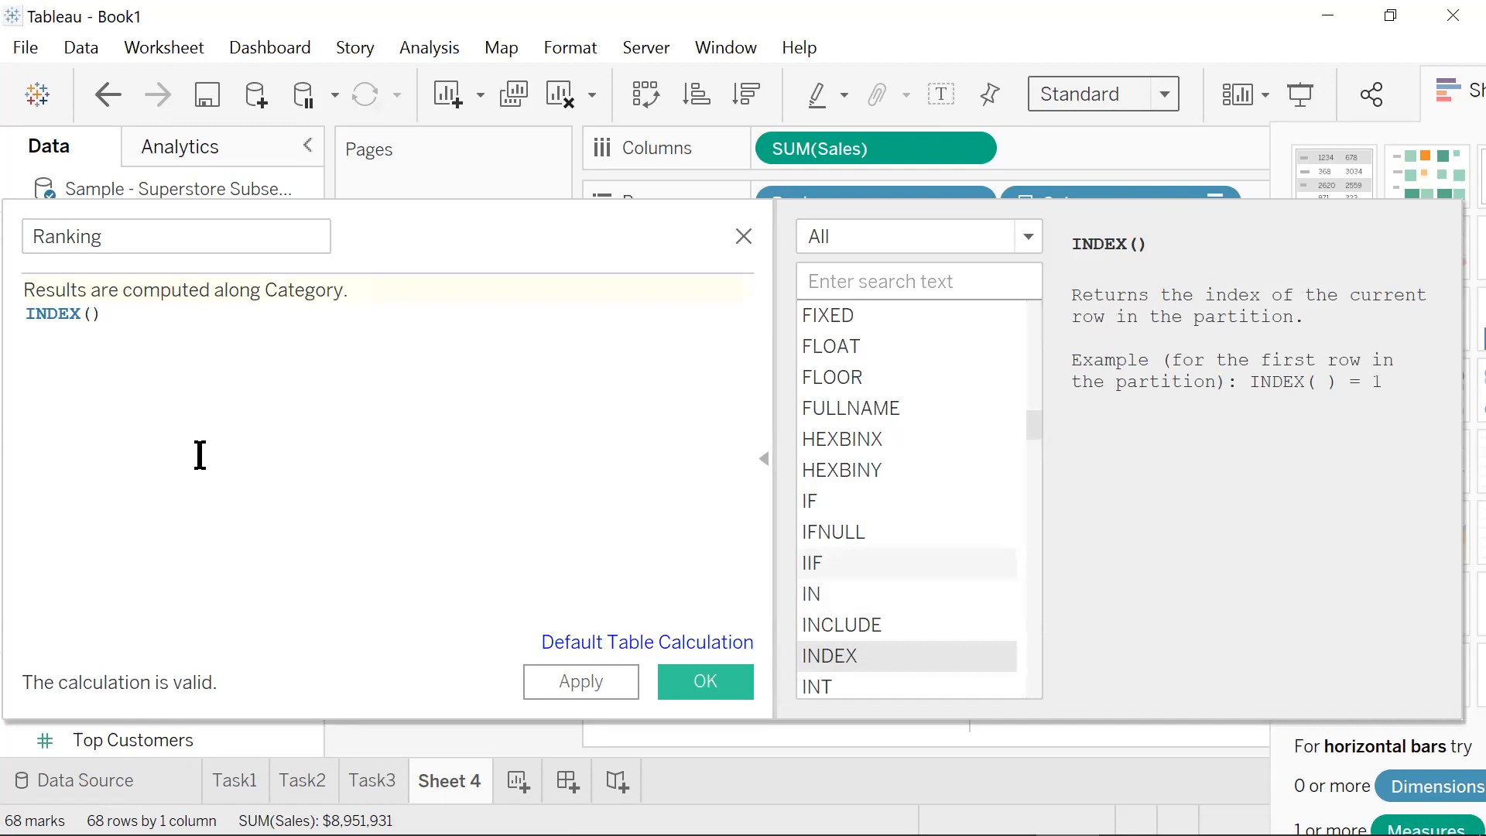
pyautogui.click(688, 691)
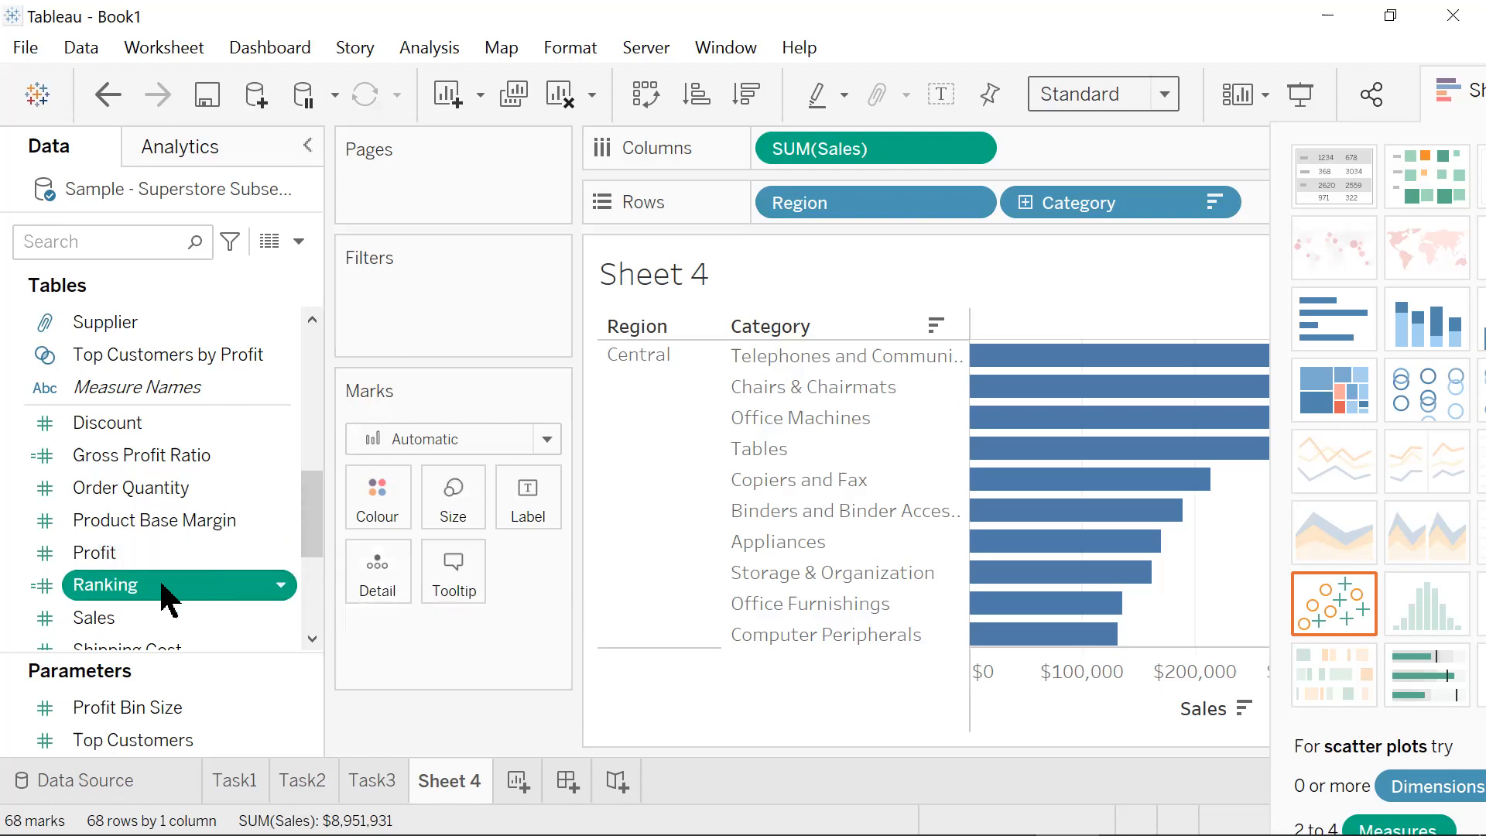
# - Convert the Ranking field to discrete and place it between Region and Category on Rows
pyautogui.click(281, 584)
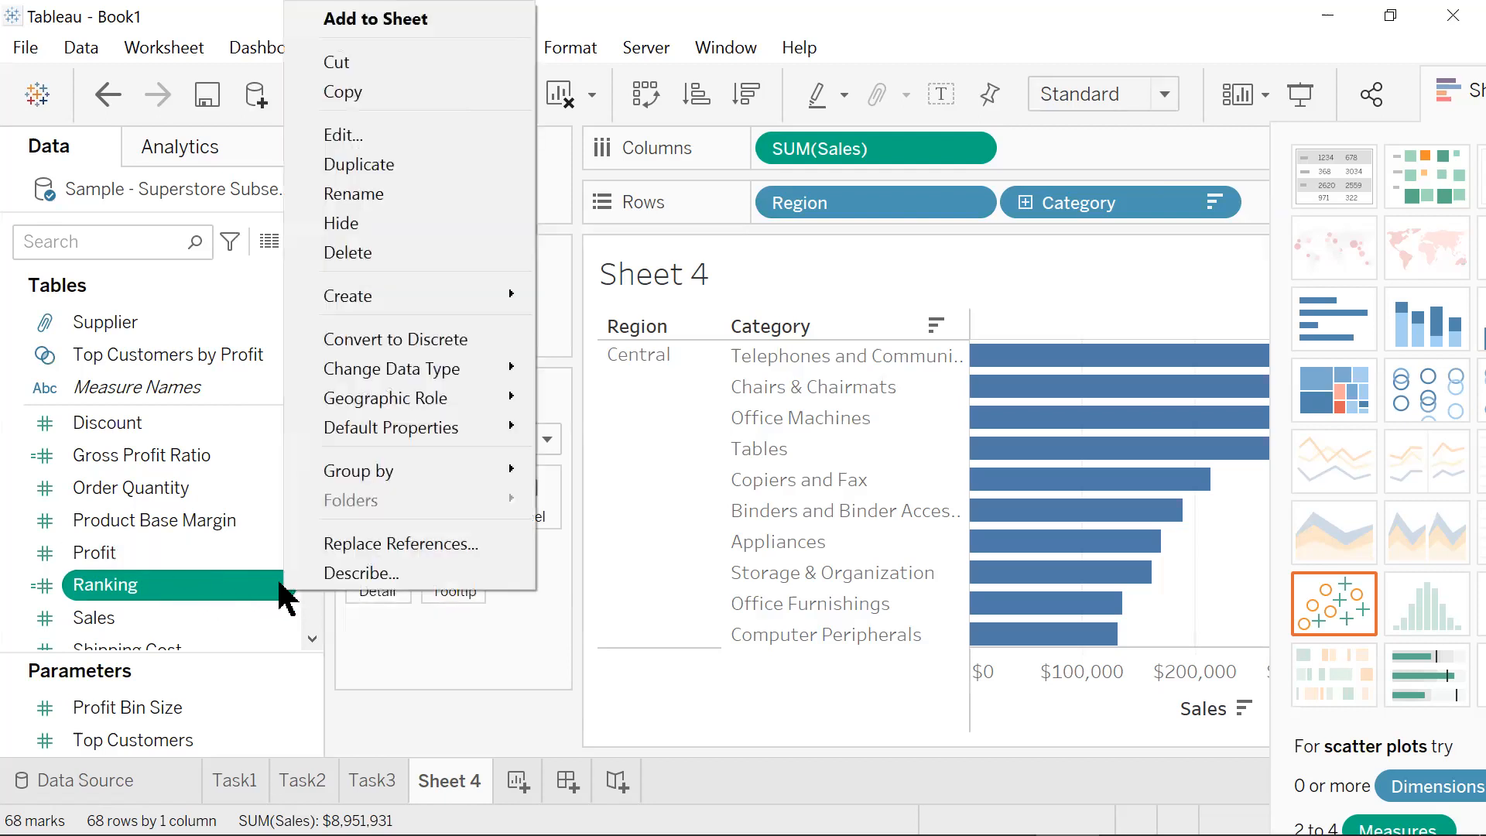
pyautogui.click(411, 340)
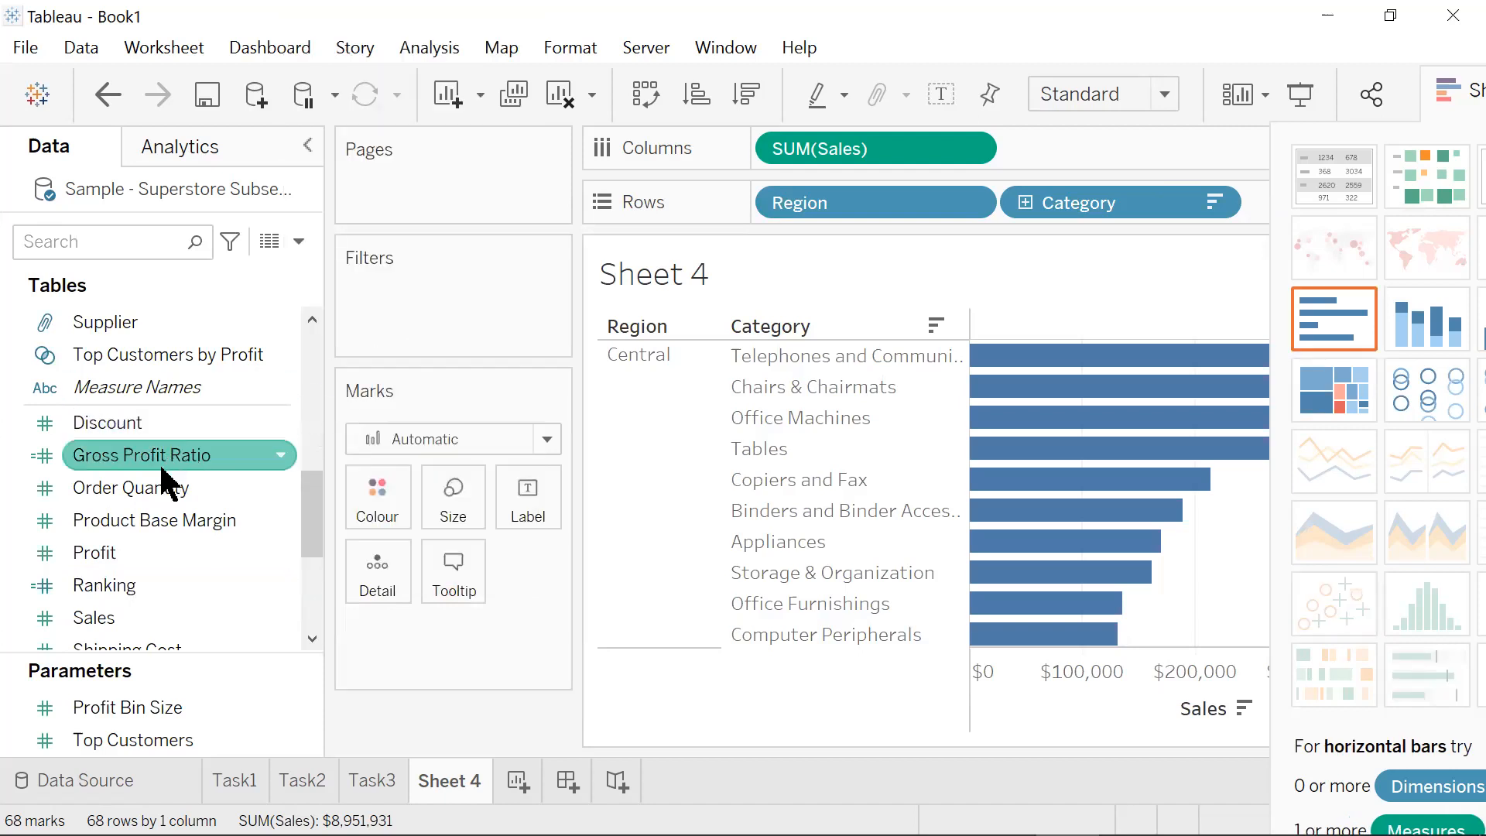
pyautogui.moveTo(176, 601)
pyautogui.mouseDown()
pyautogui.moveTo(919, 279)
pyautogui.moveTo(1017, 211)
pyautogui.moveTo(1004, 221)
pyautogui.mouseUp()
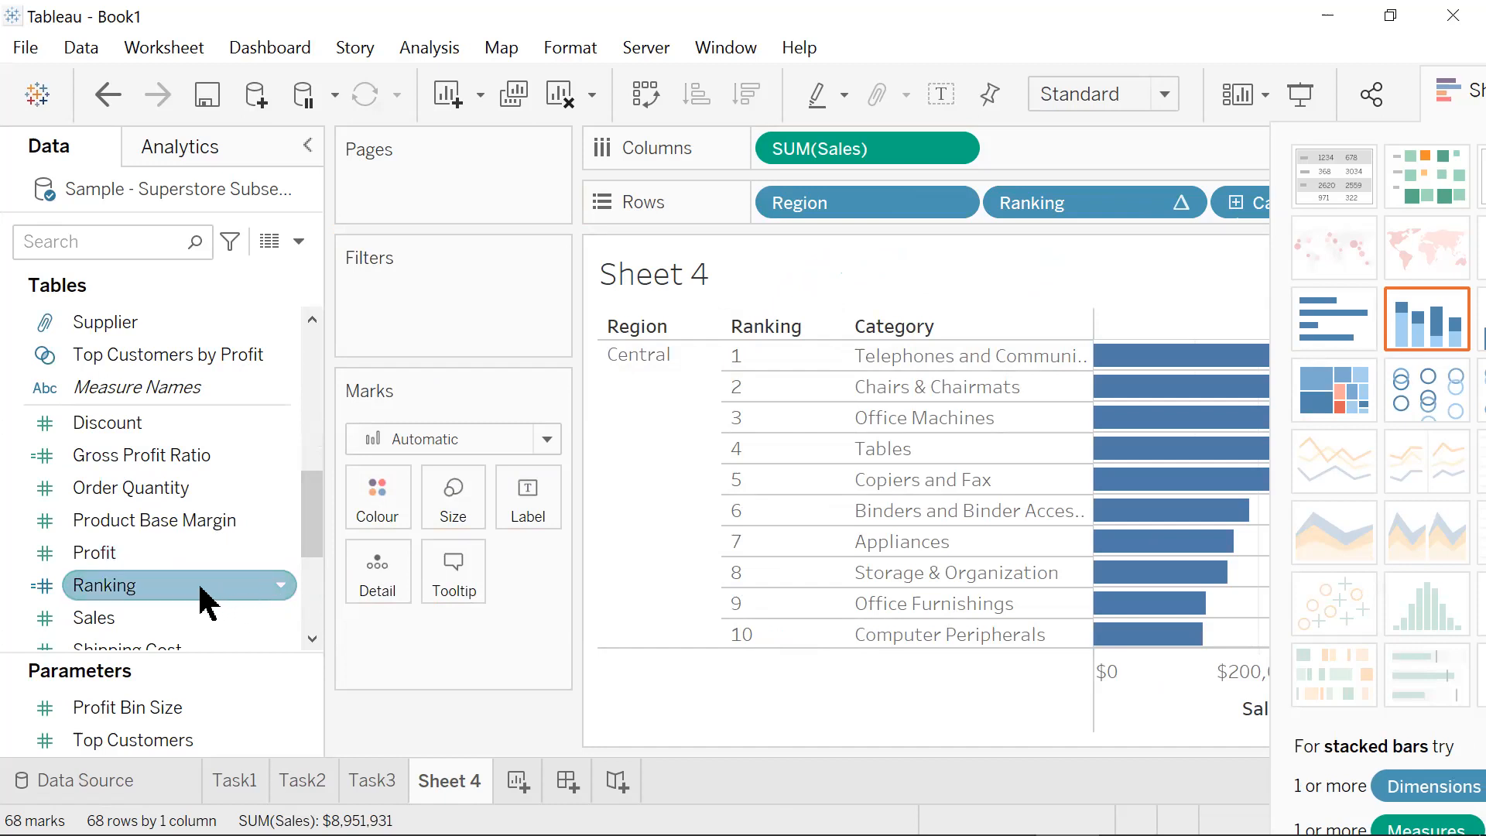
# - Add Ranking to Detail on the Marks card and make that copy continuous
pyautogui.moveTo(186, 596); pyautogui.dragTo(383, 572)
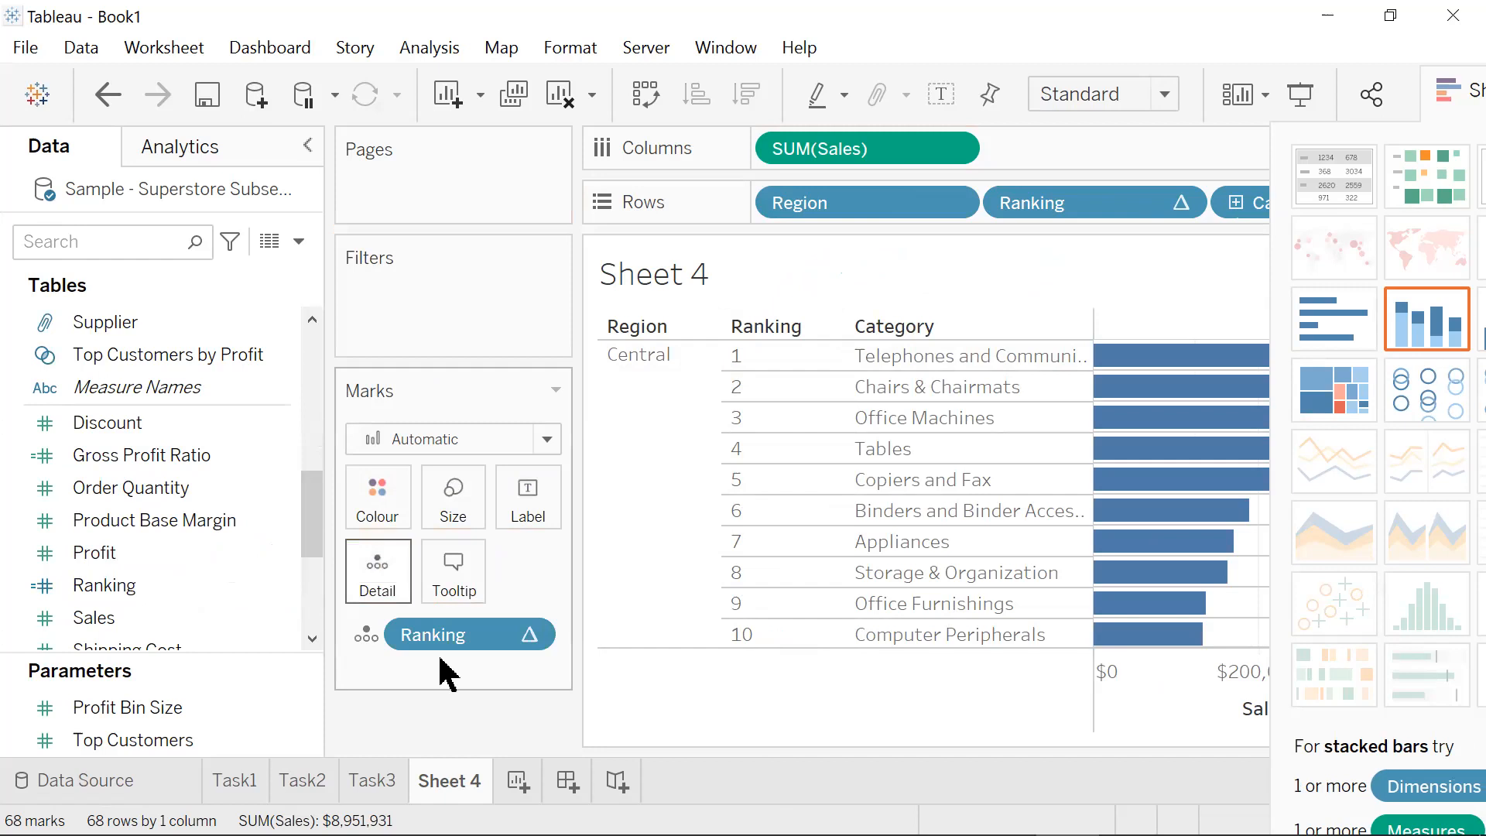
pyautogui.click(536, 639)
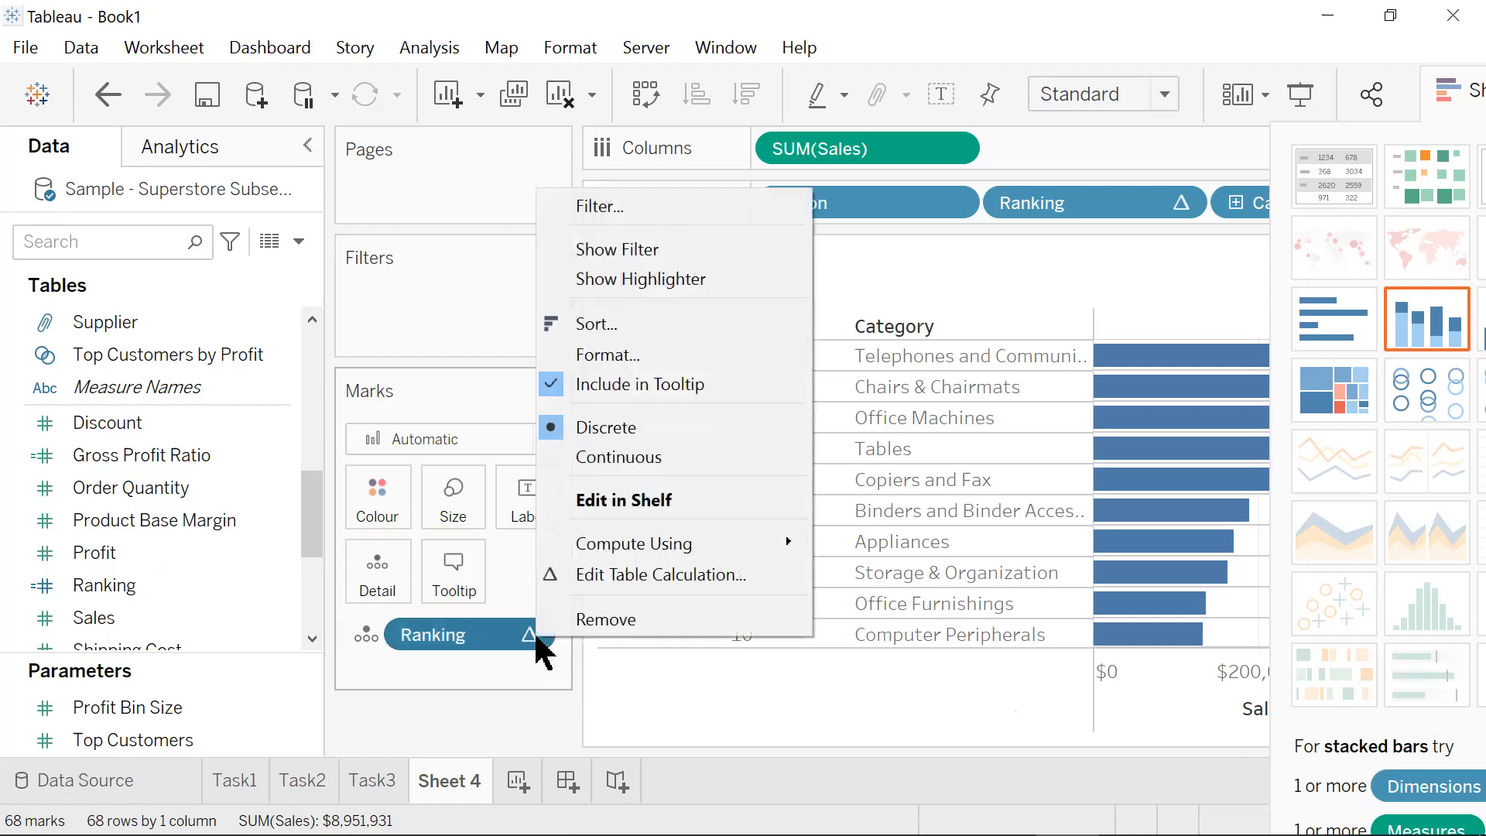
pyautogui.click(615, 463)
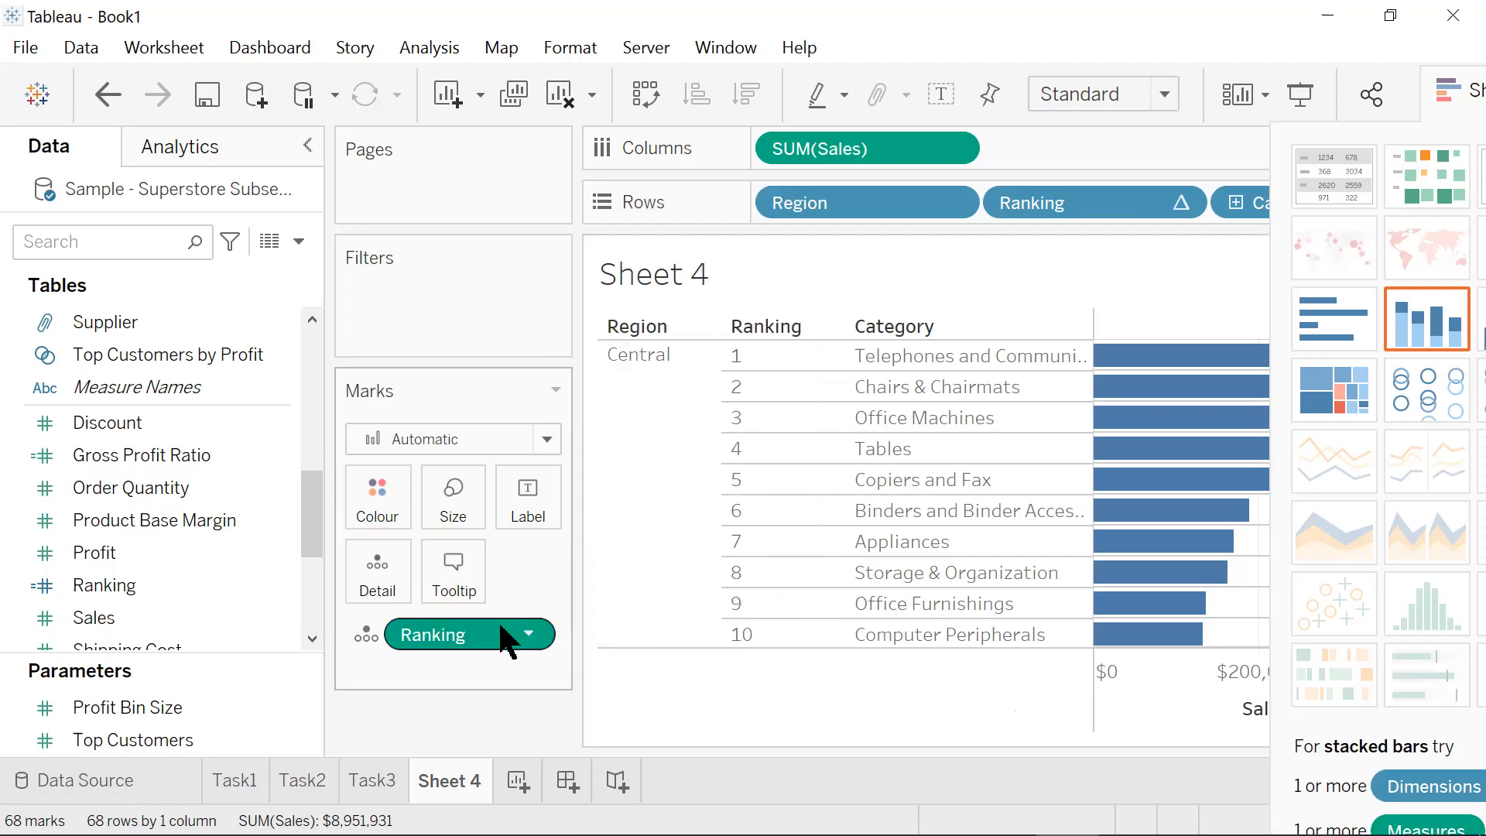
pyautogui.moveTo(496, 647)
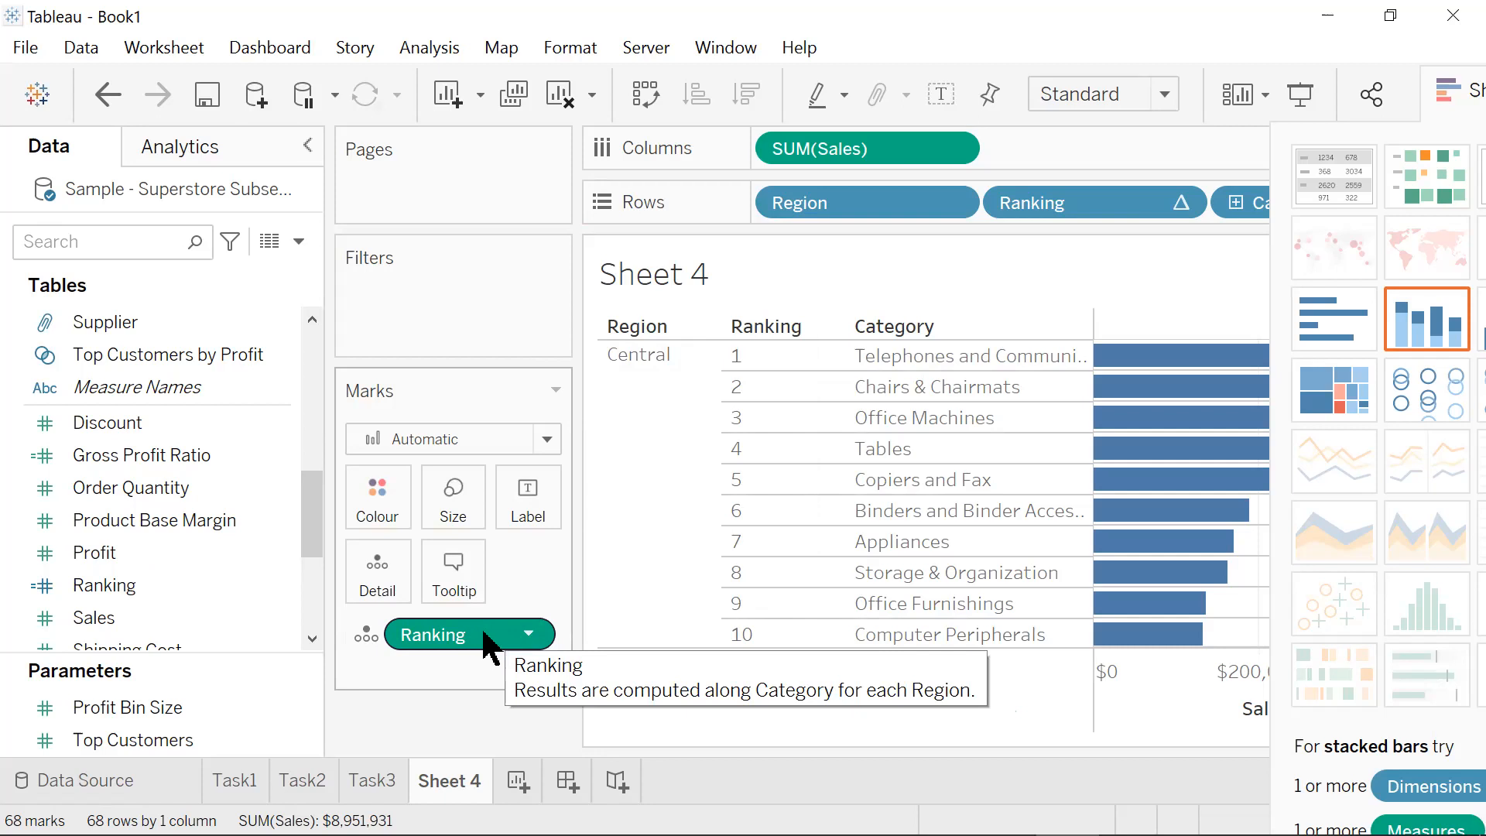
# - Move the continuous Ranking to Filters with a range of 1 to 5, and fit the sheet to Entire View
pyautogui.moveTo(484, 636); pyautogui.dragTo(473, 302)
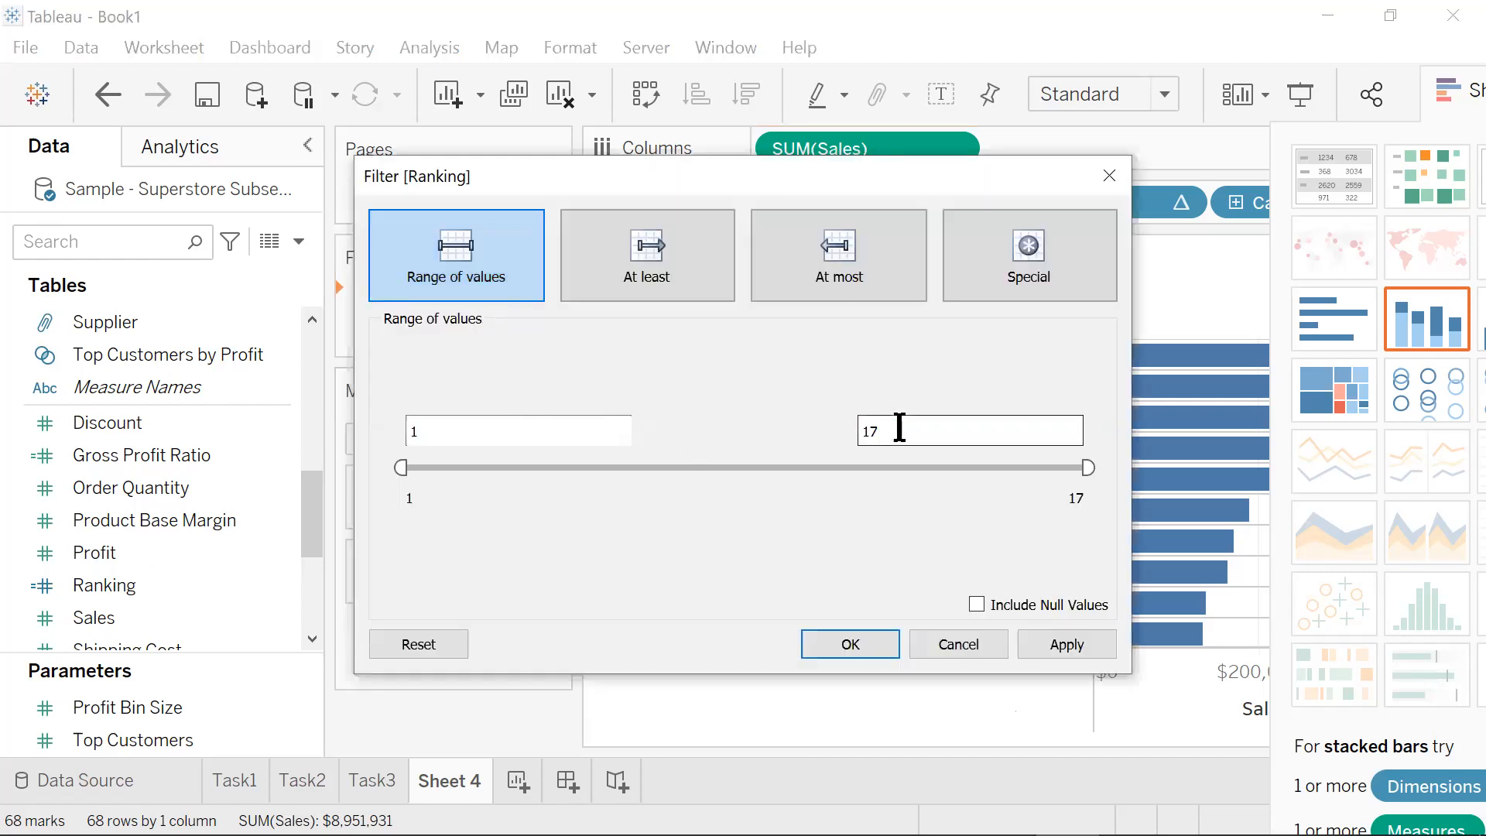
pyautogui.doubleClick(869, 431)
pyautogui.write('5')
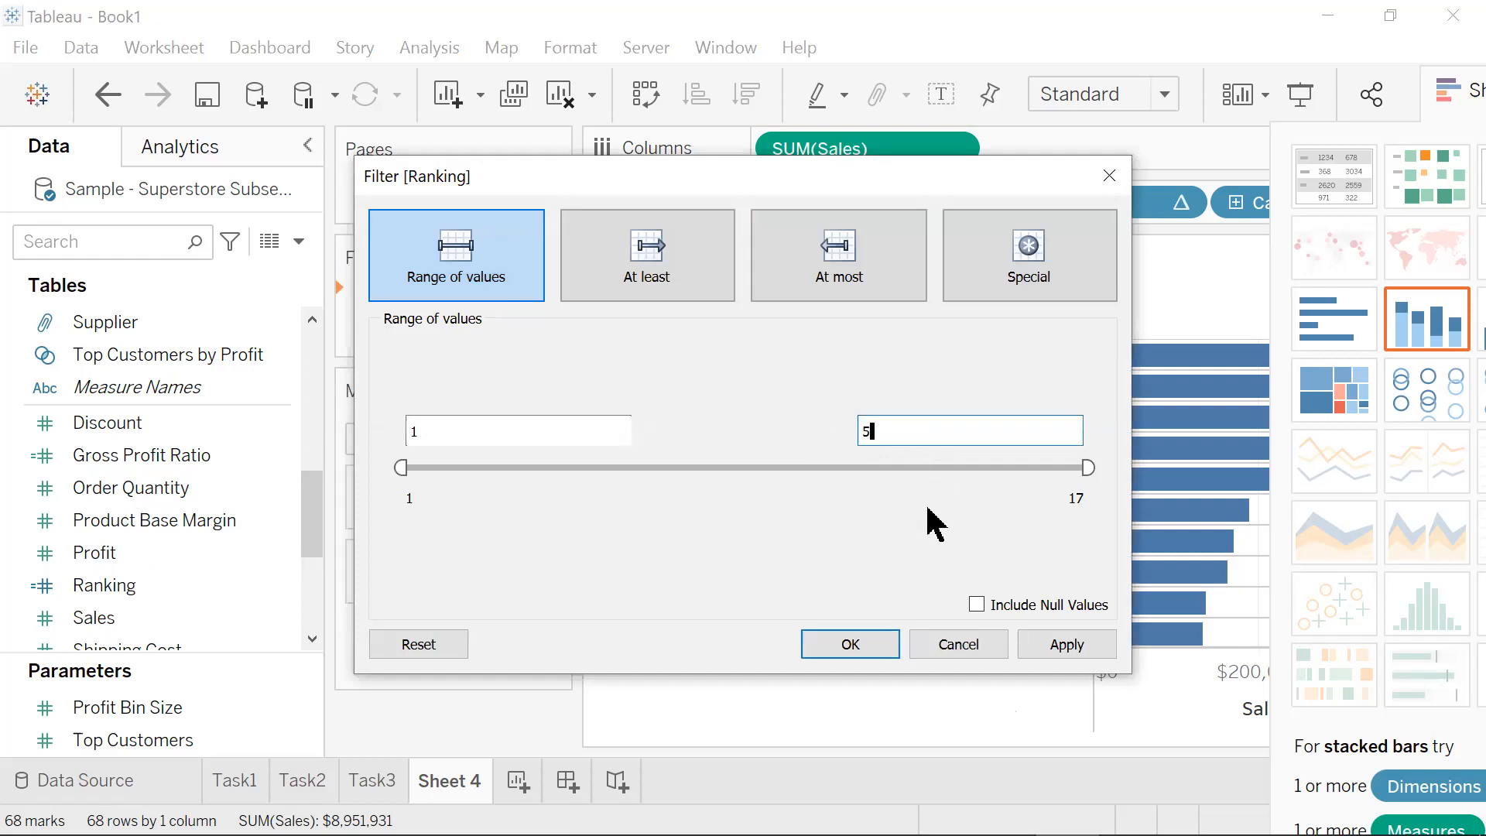
pyautogui.click(856, 644)
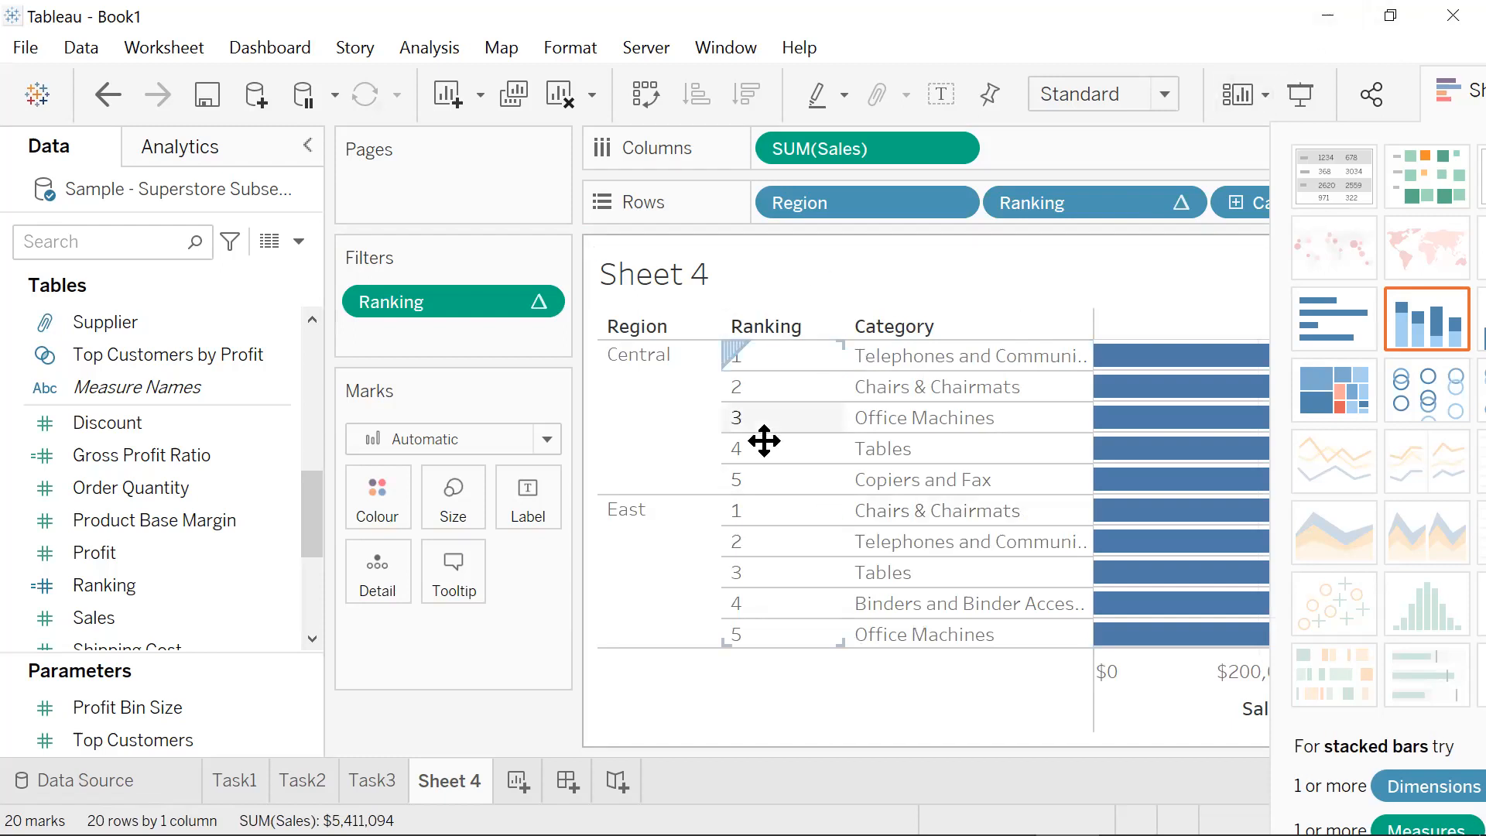
pyautogui.click(1114, 94)
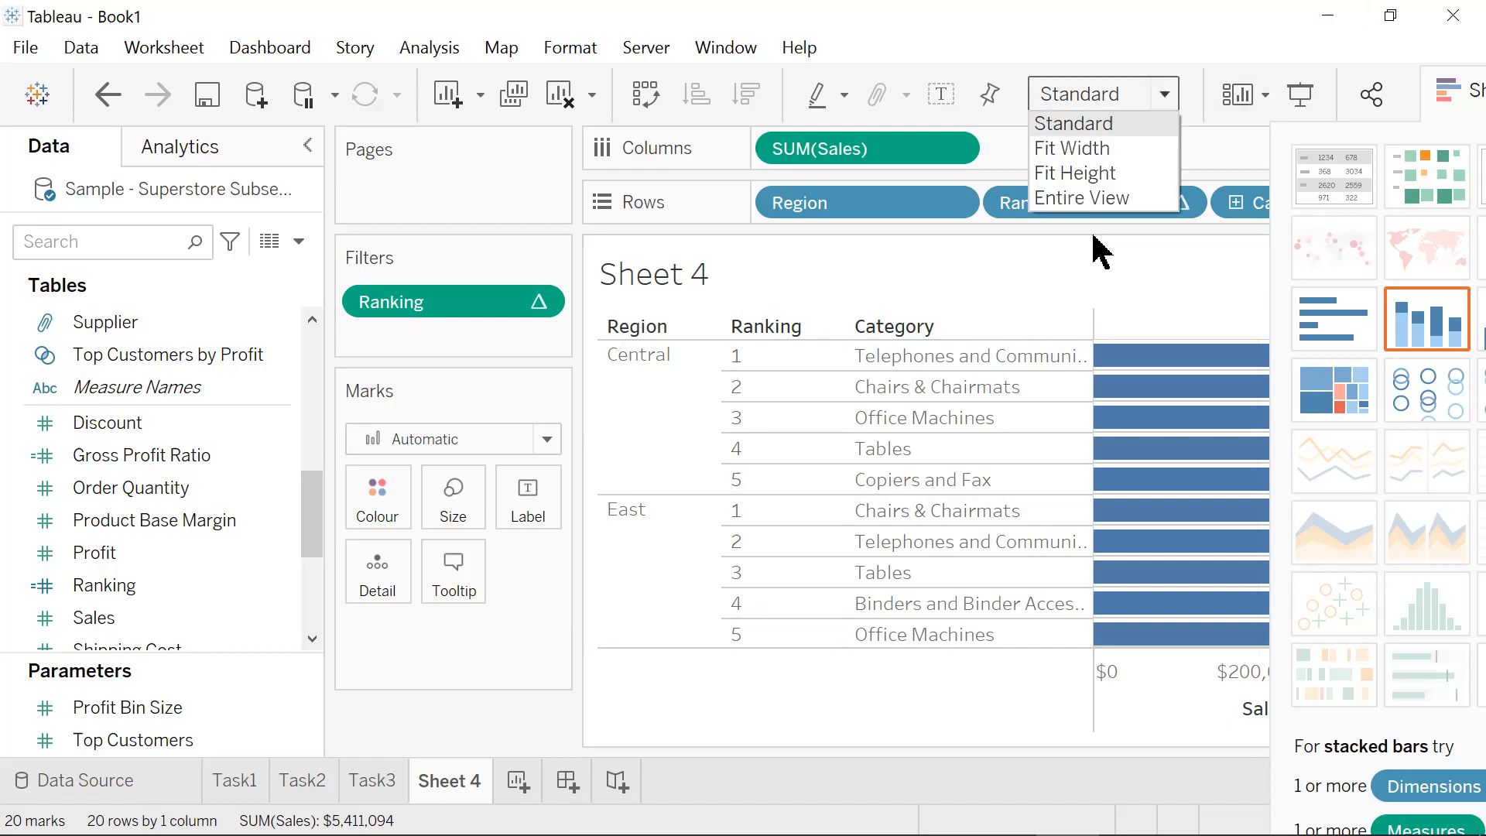
pyautogui.click(1124, 202)
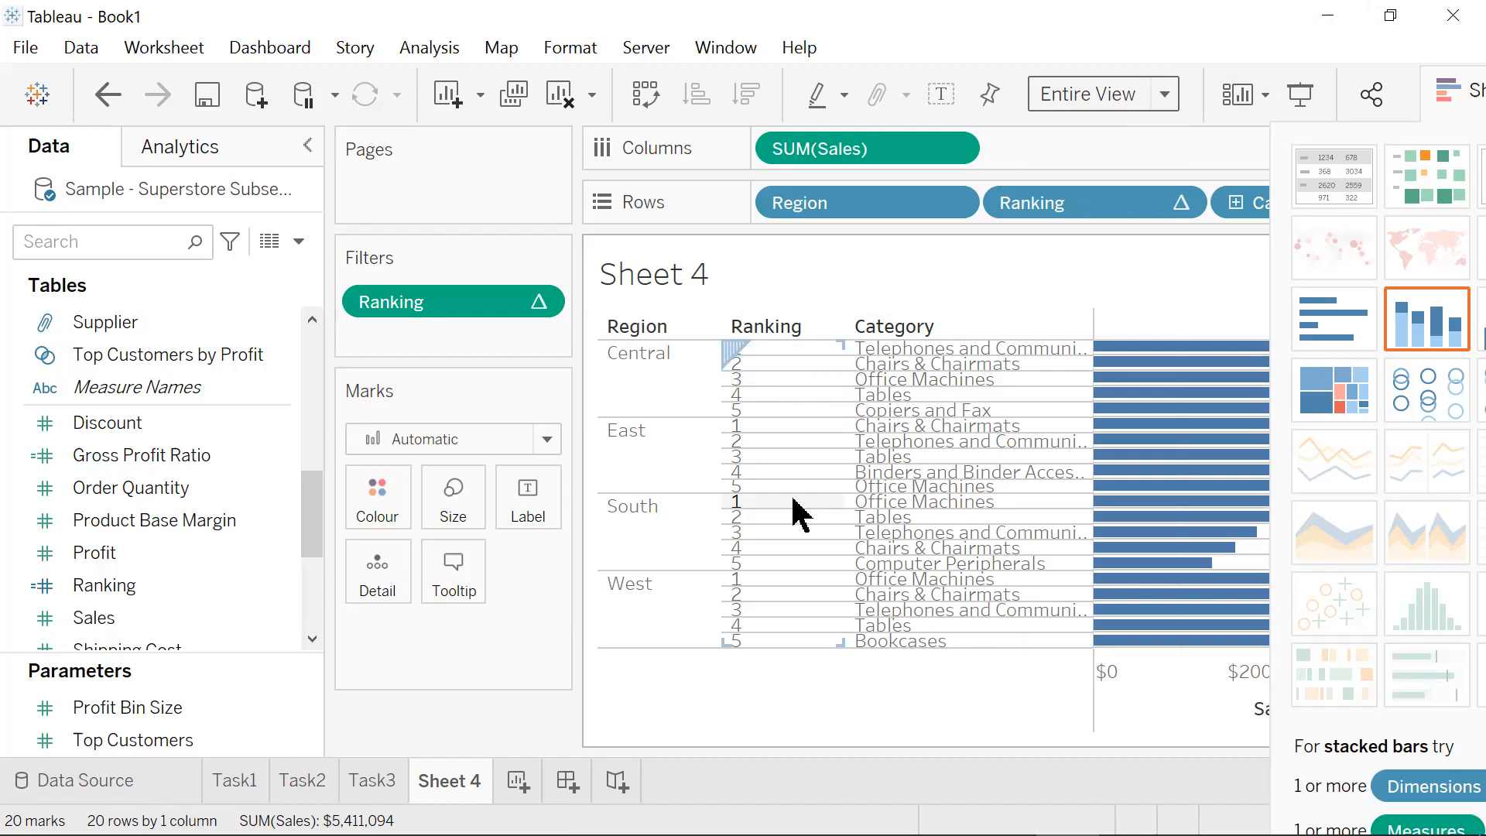
# - Hide the header of the Ranking field on Rows in Sheet 4
pyautogui.rightClick(795, 327)
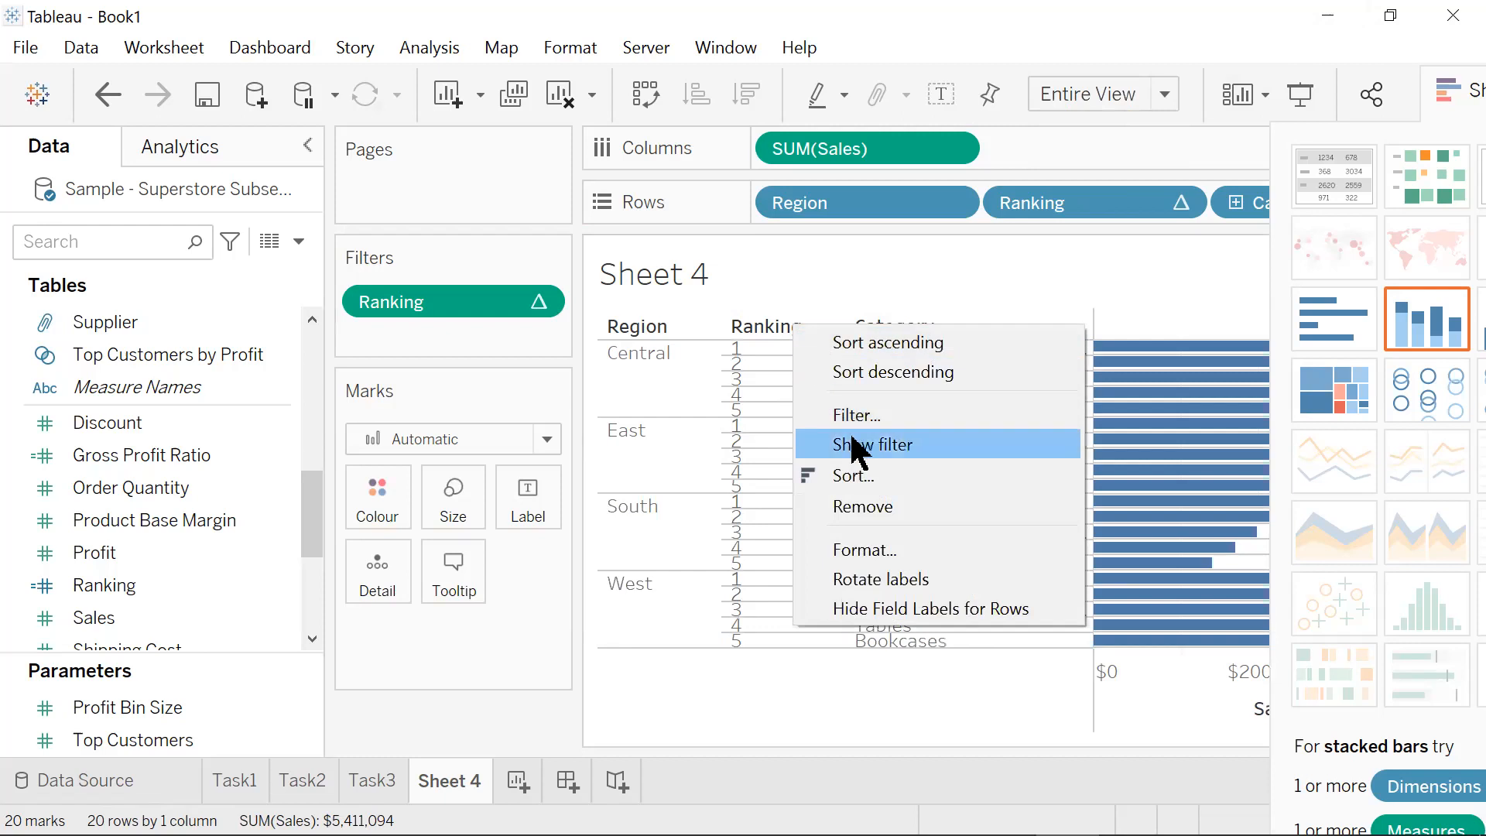
pyautogui.click(896, 264)
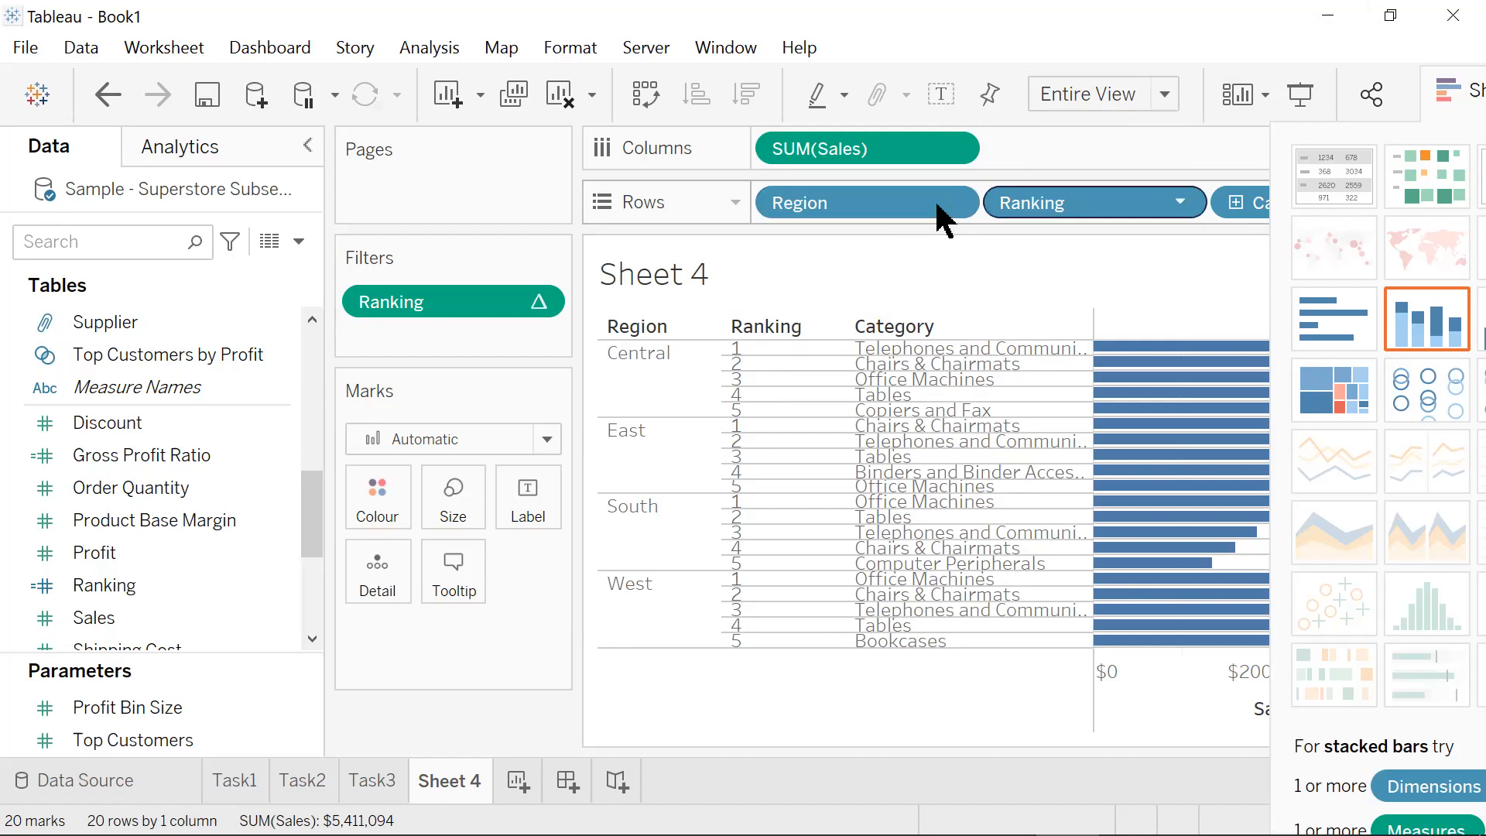
pyautogui.click(1177, 203)
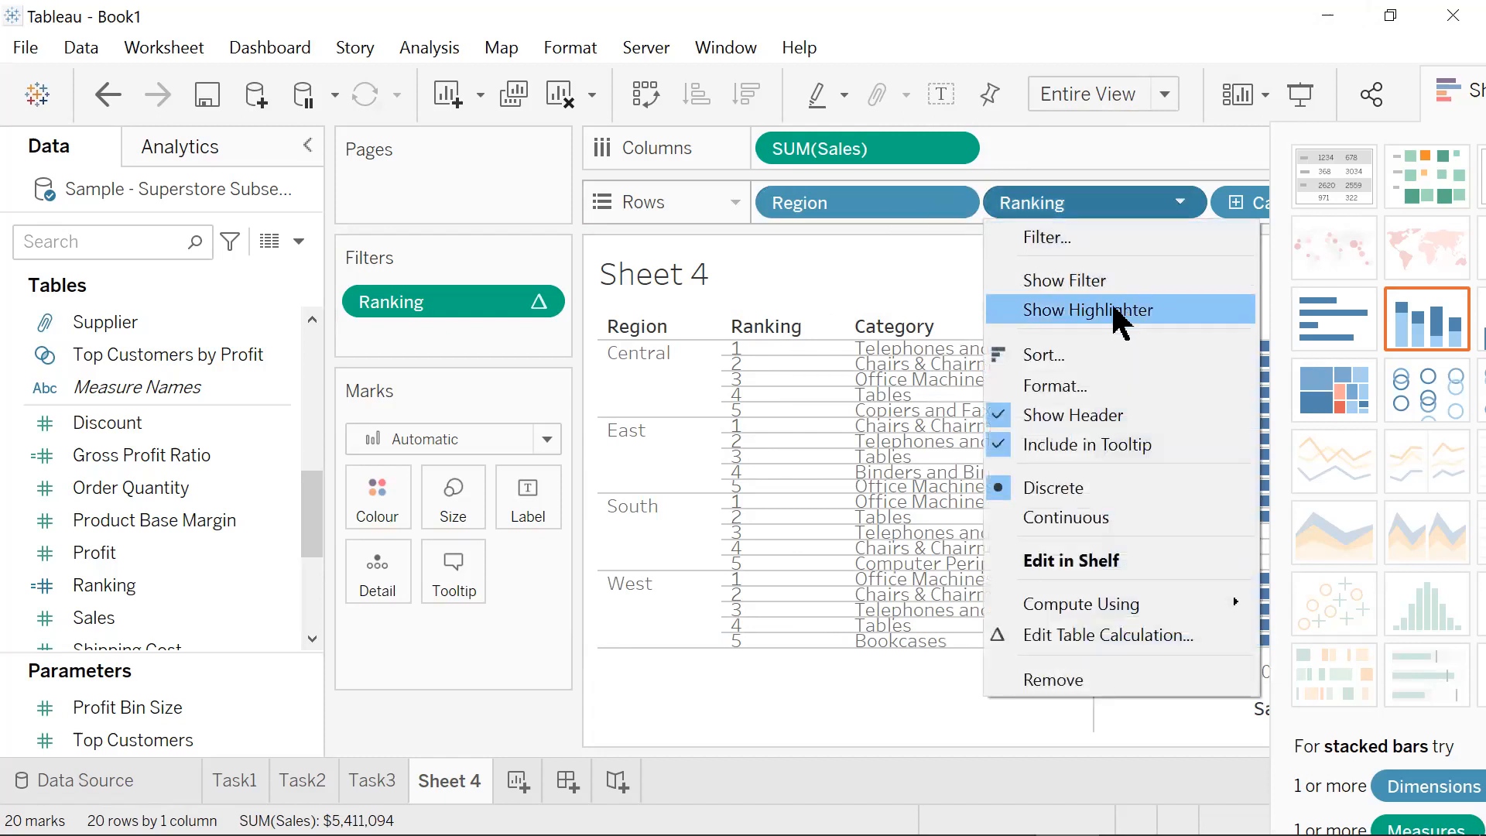
pyautogui.click(1076, 415)
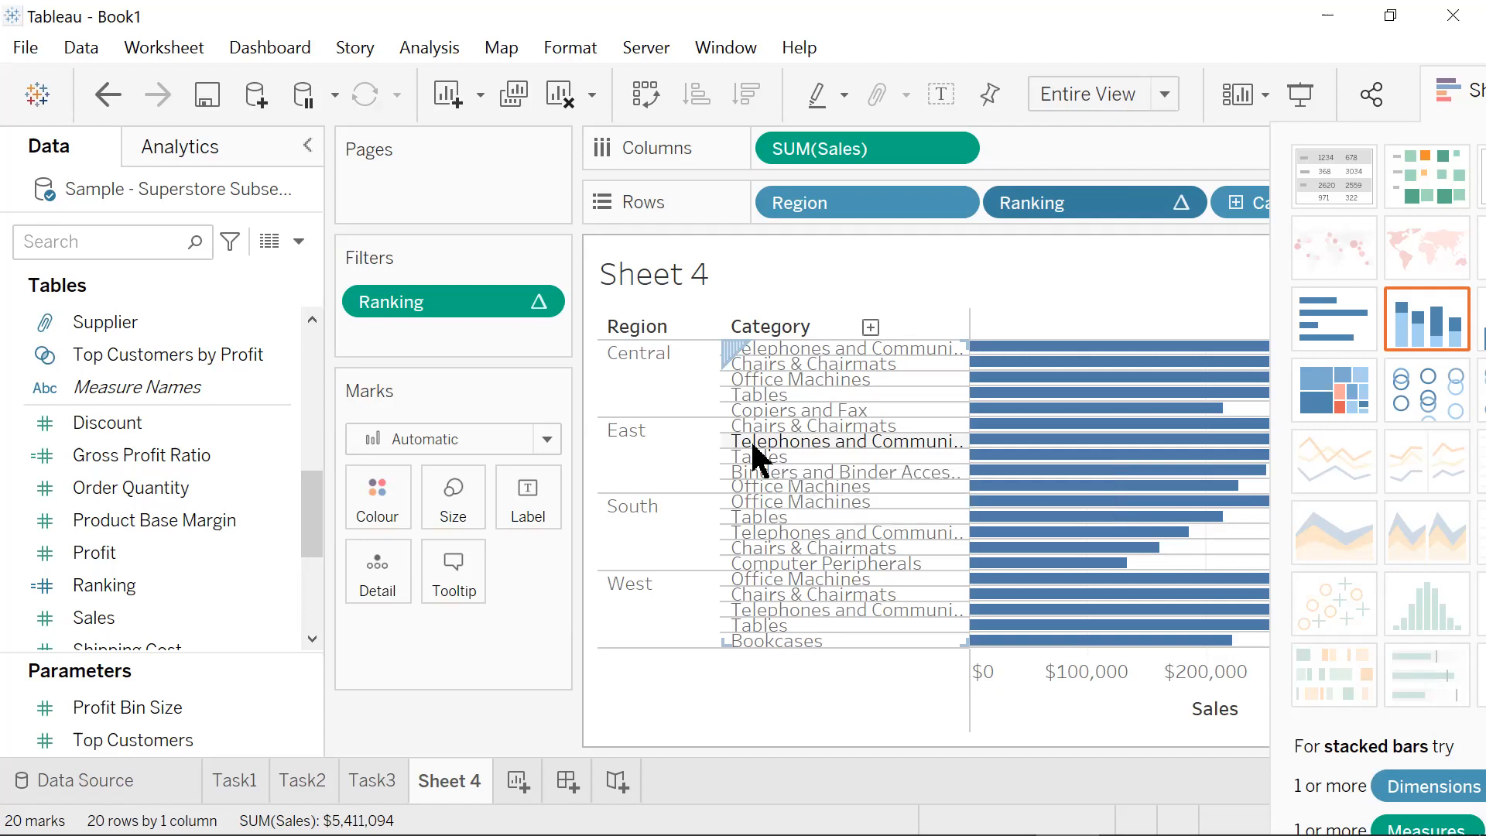
# - Add a new worksheet and build a pie chart of Sales by Department
pyautogui.click(517, 781)
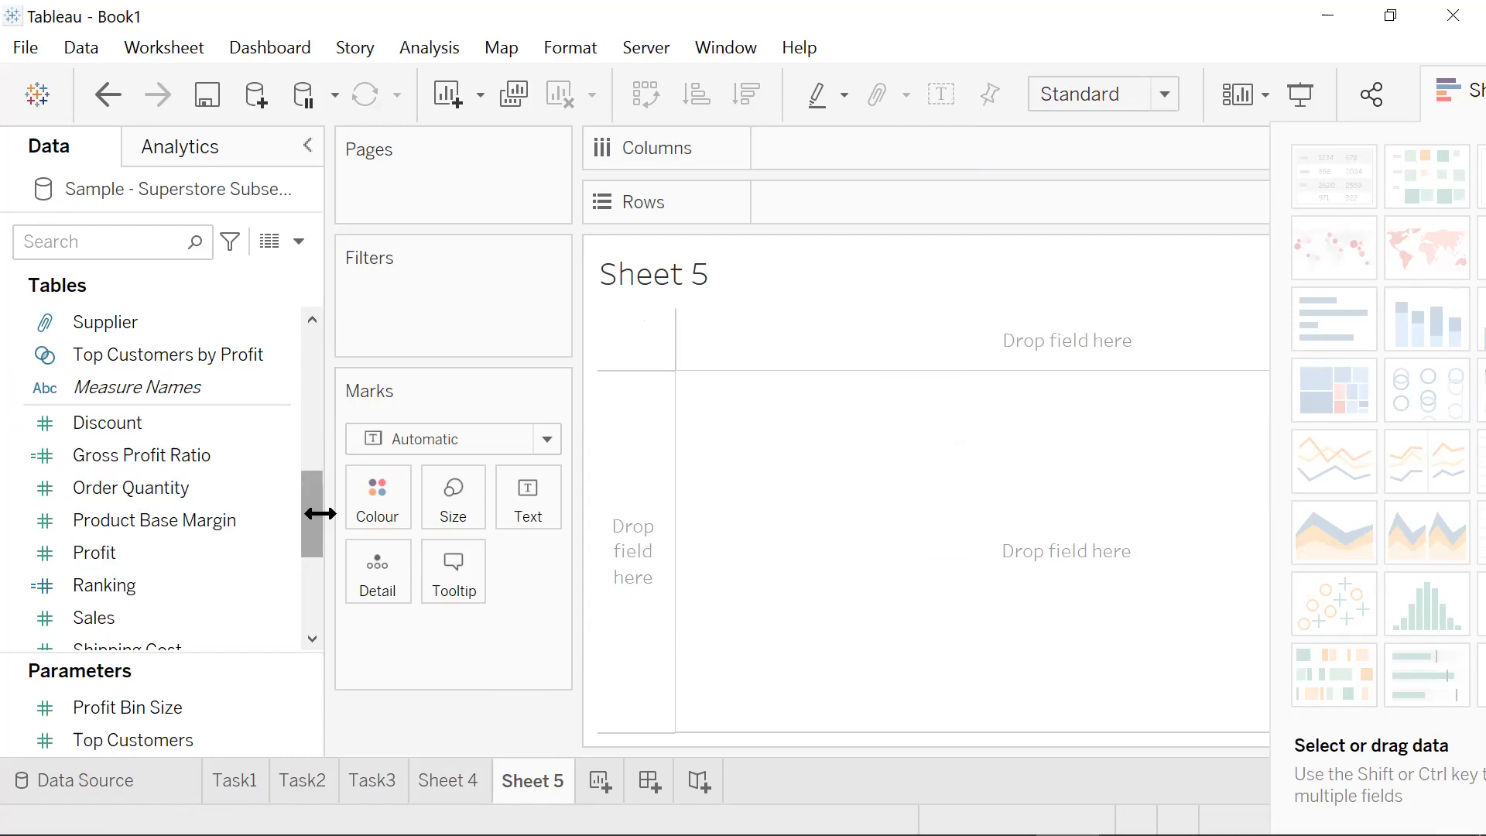
pyautogui.moveTo(308, 531); pyautogui.dragTo(296, 441)
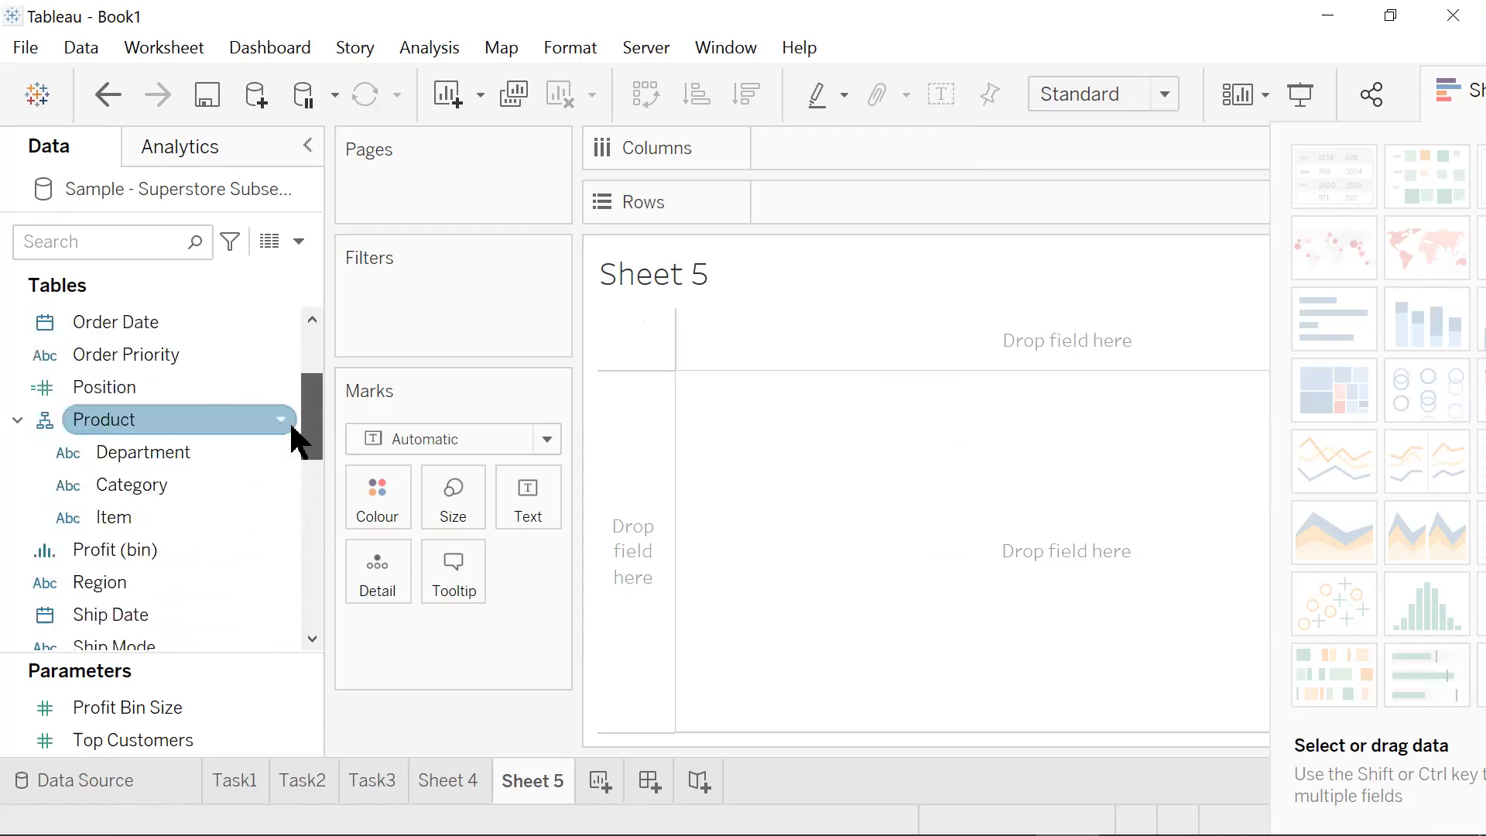
pyautogui.click(188, 456)
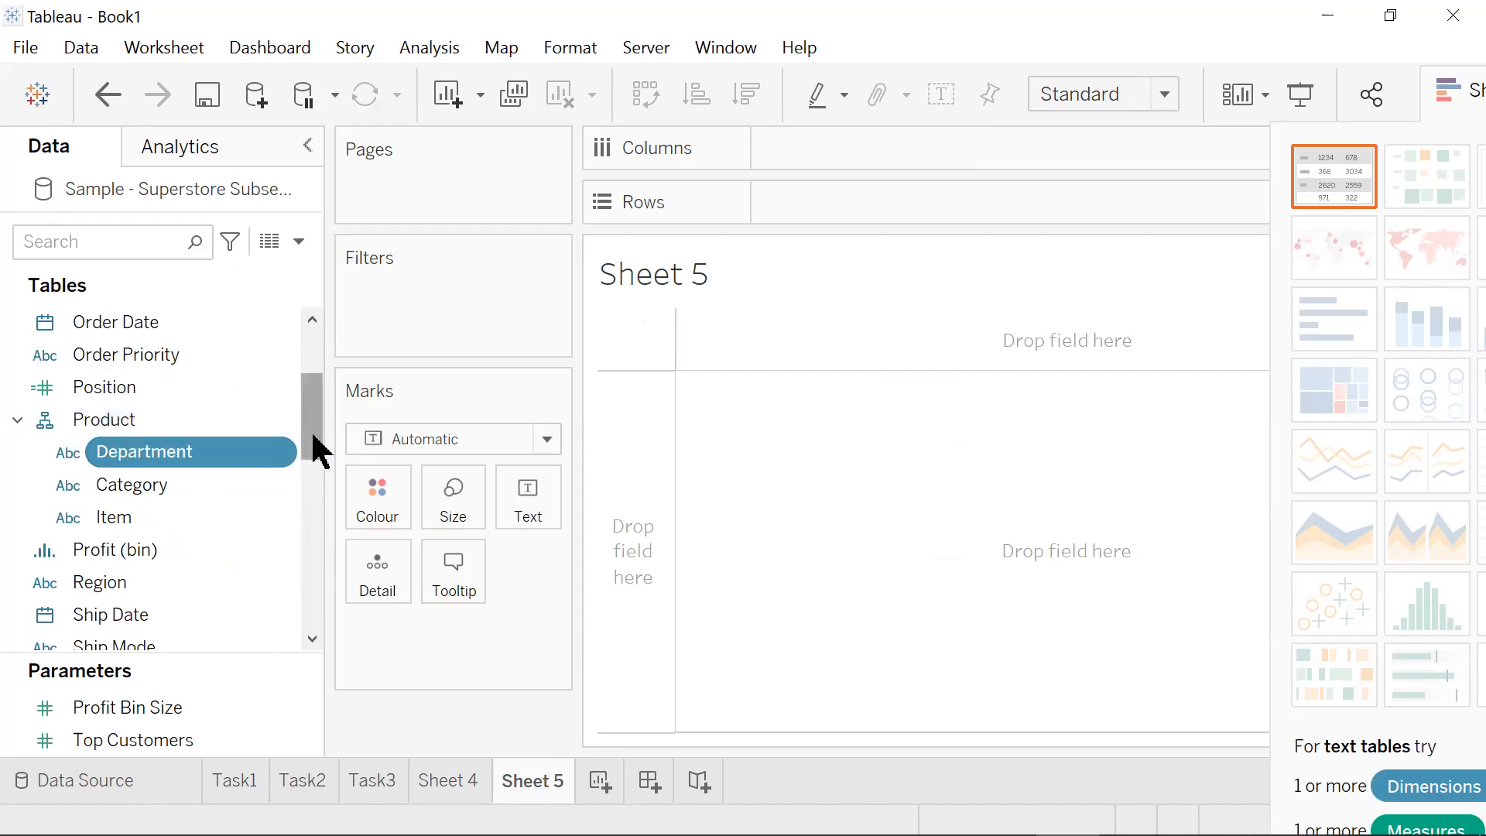
pyautogui.moveTo(317, 449); pyautogui.dragTo(309, 564)
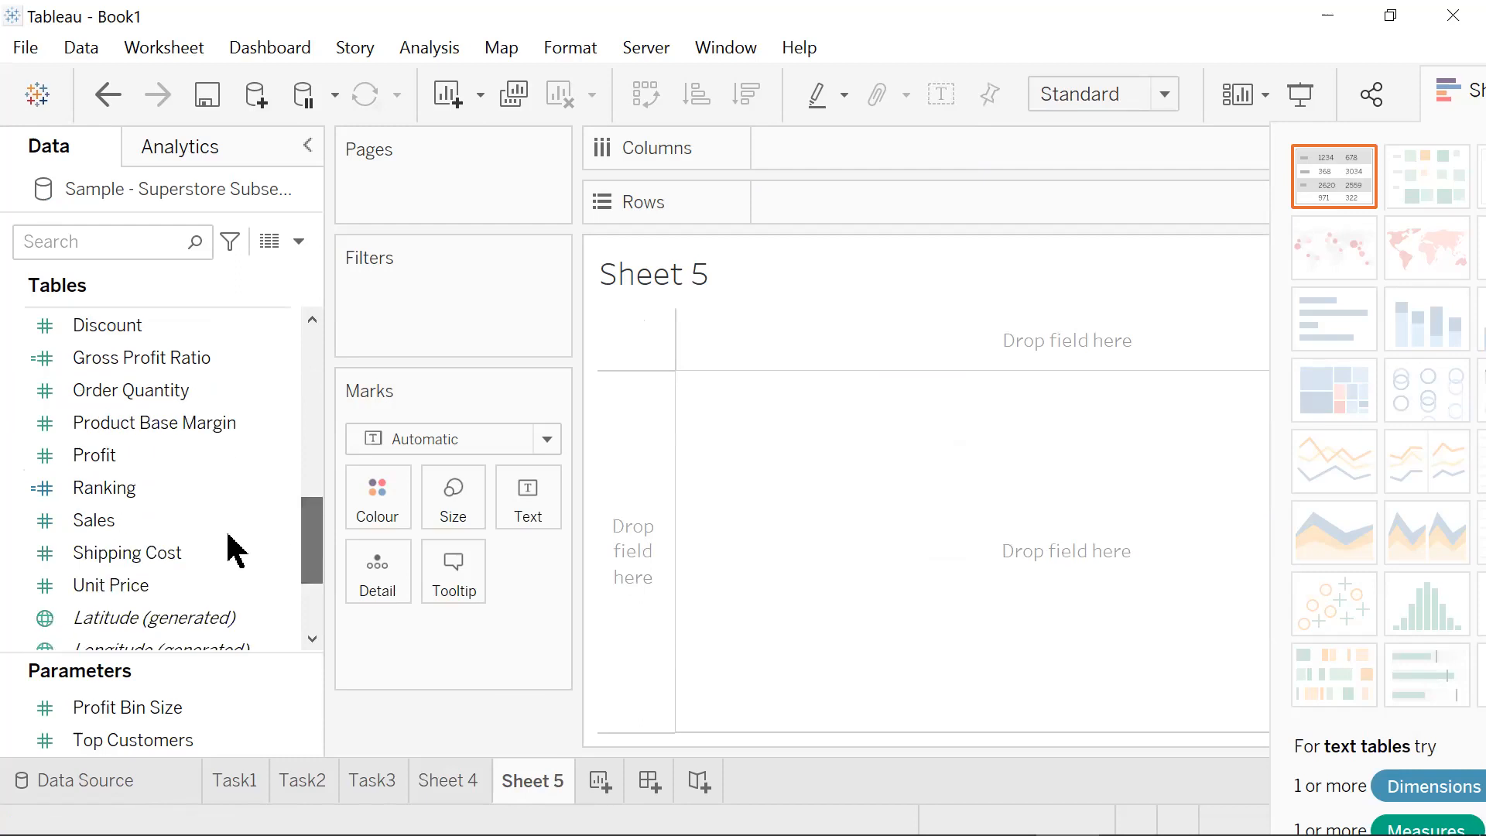
pyautogui.click(123, 520)
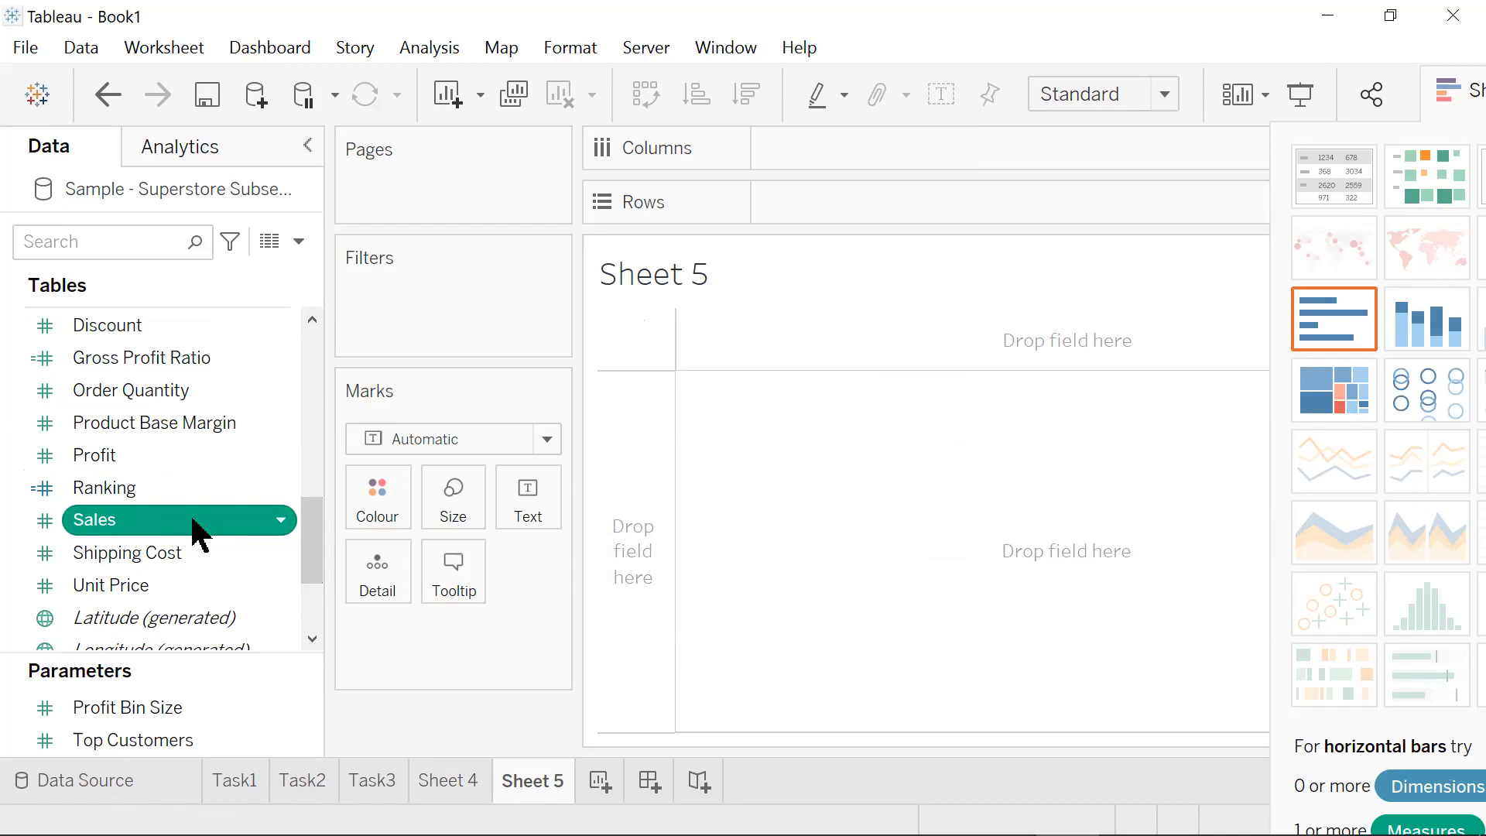
pyautogui.click(547, 439)
pyautogui.scroll(-1, 534, 364)
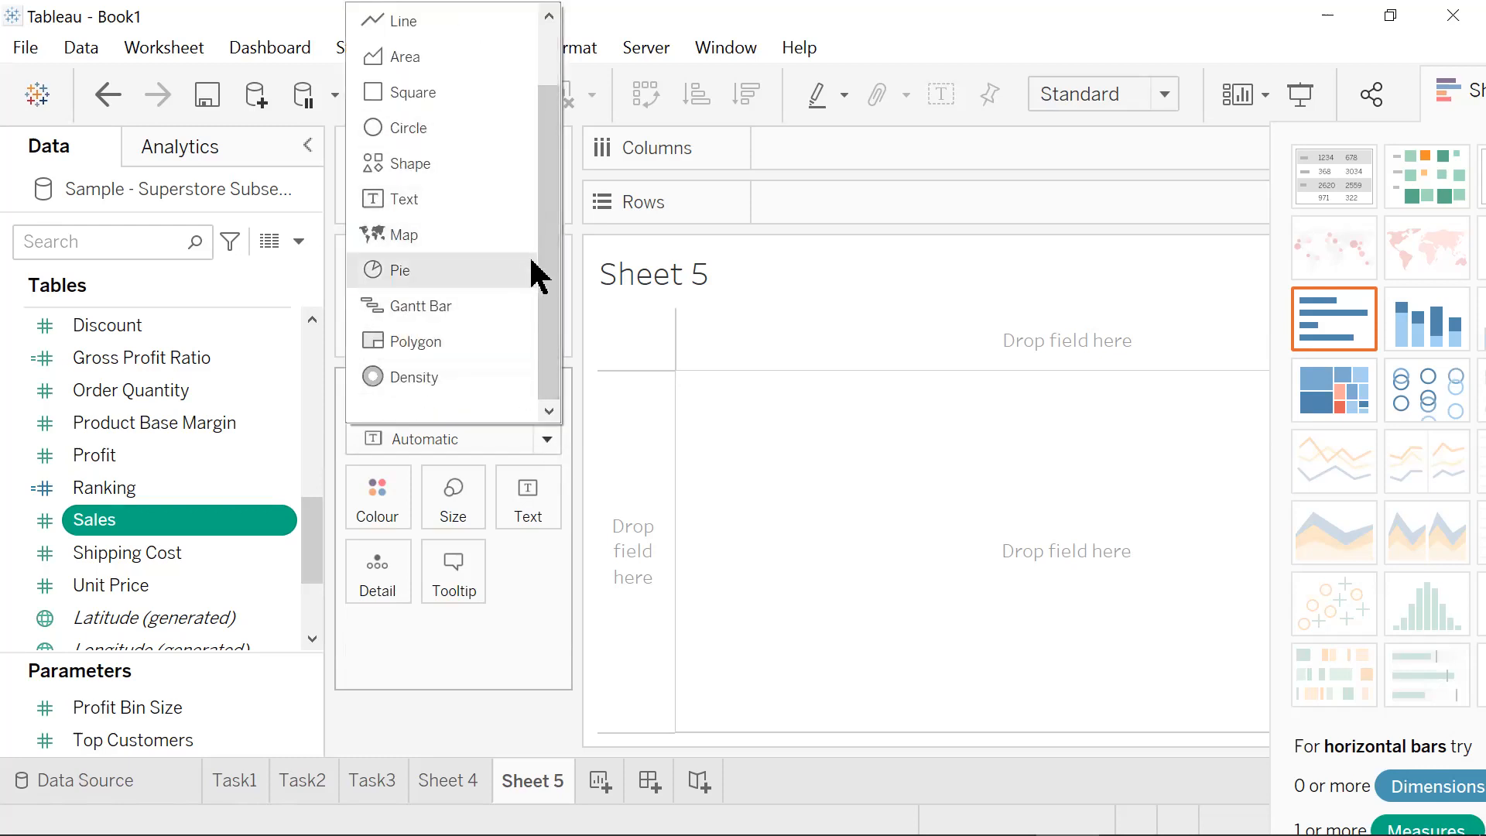
pyautogui.click(526, 282)
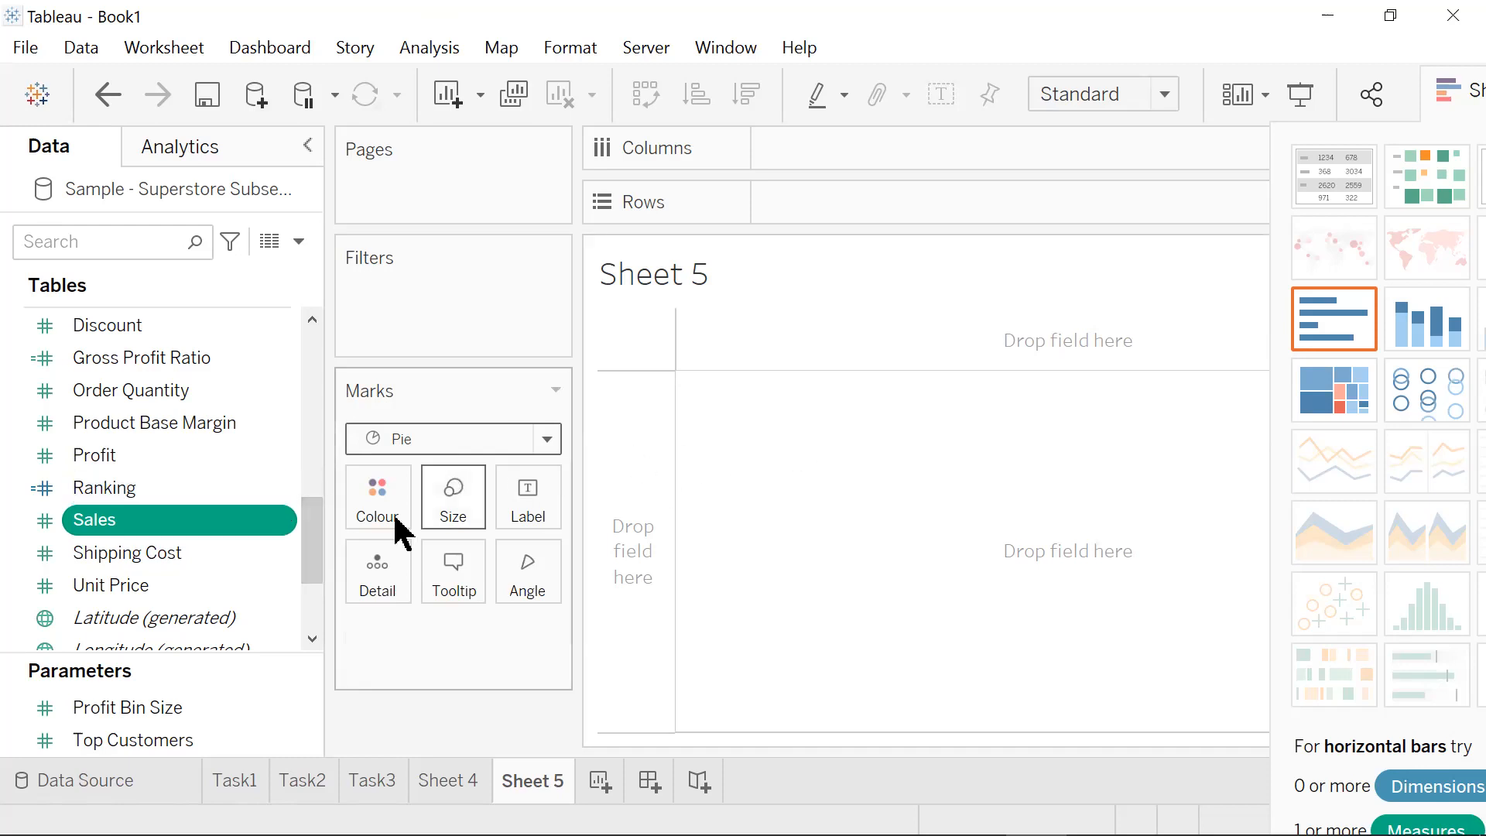
pyautogui.moveTo(309, 518)
pyautogui.mouseDown()
pyautogui.moveTo(306, 410)
pyautogui.moveTo(307, 530)
pyautogui.mouseUp()
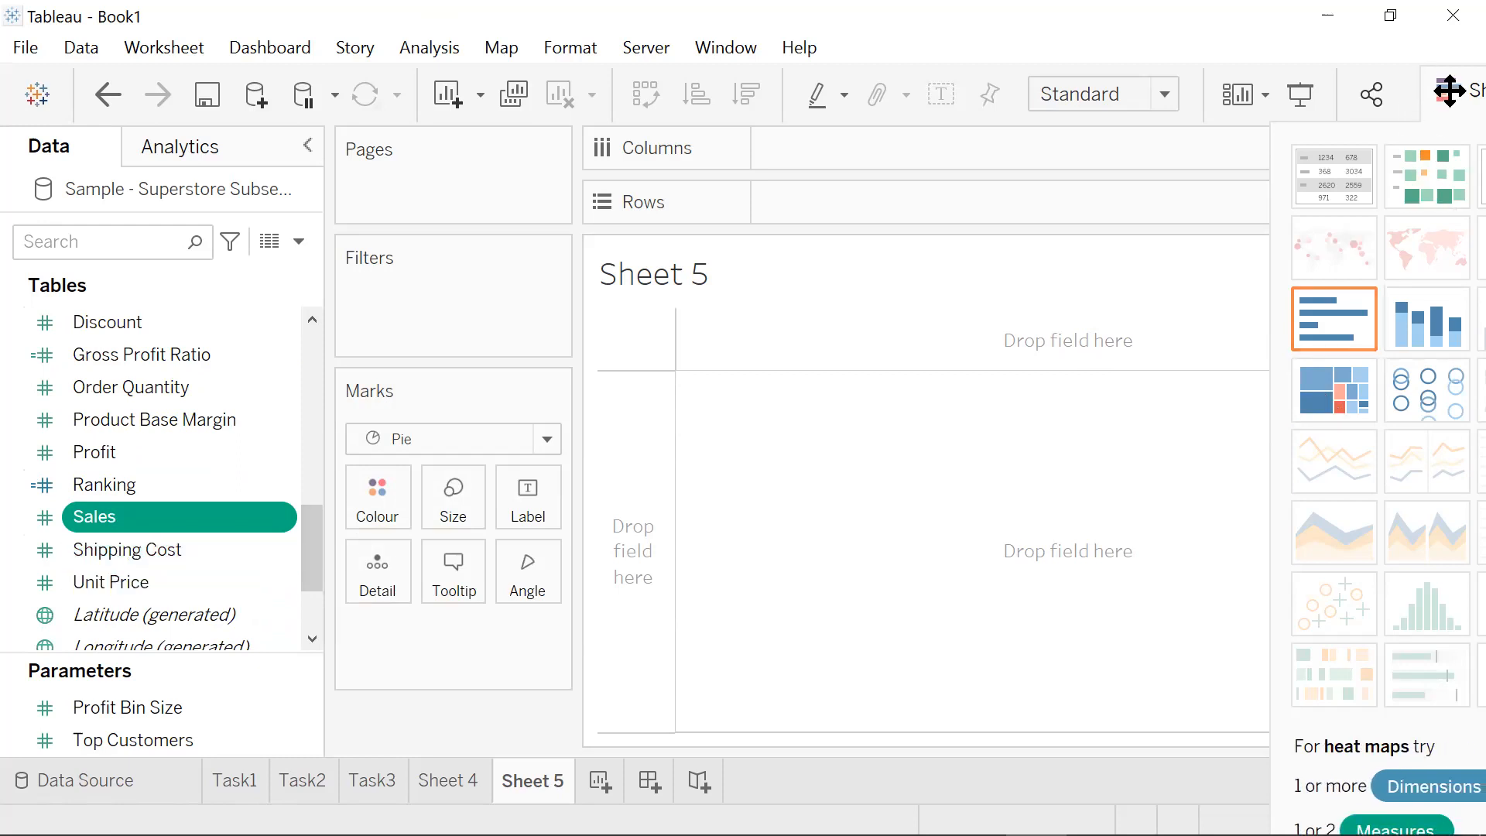
pyautogui.moveTo(1442, 100); pyautogui.dragTo(1279, 101)
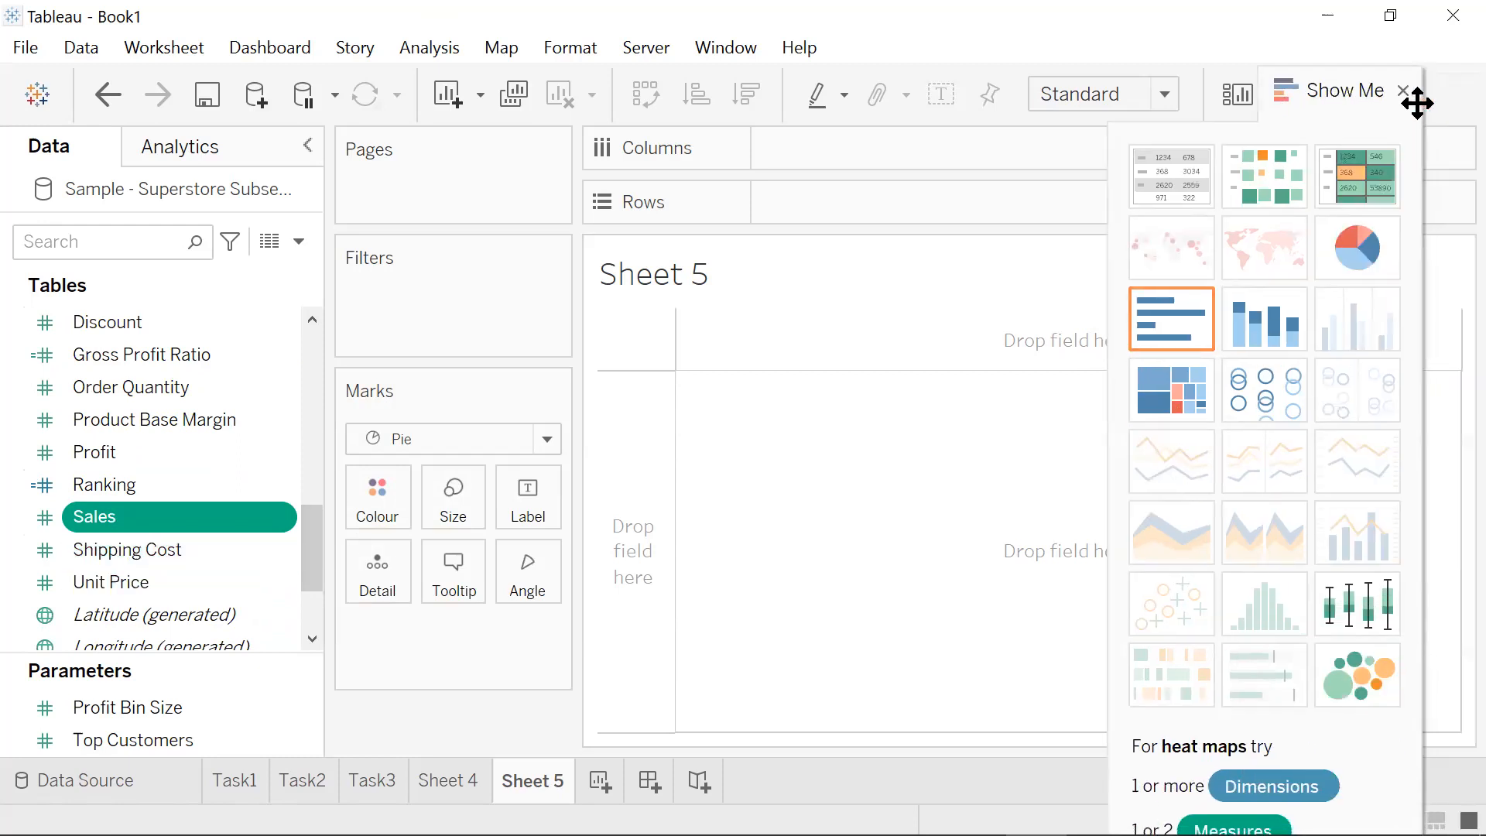
pyautogui.click(1361, 255)
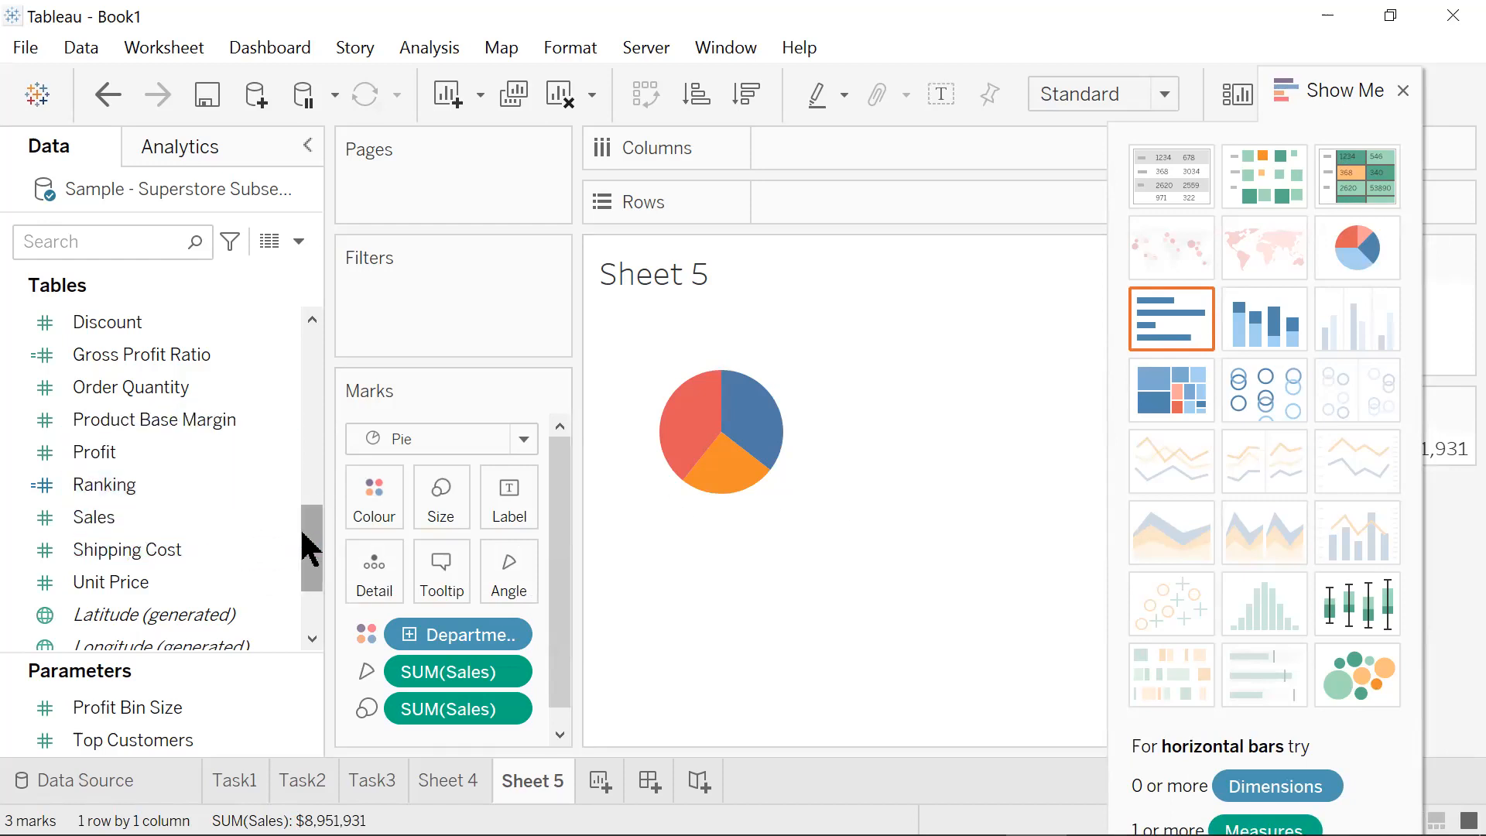
# - Label the pie slices with the Department field
pyautogui.moveTo(313, 547); pyautogui.dragTo(318, 590)
pyautogui.moveTo(315, 504); pyautogui.dragTo(315, 414)
pyautogui.moveTo(175, 470); pyautogui.dragTo(507, 502)
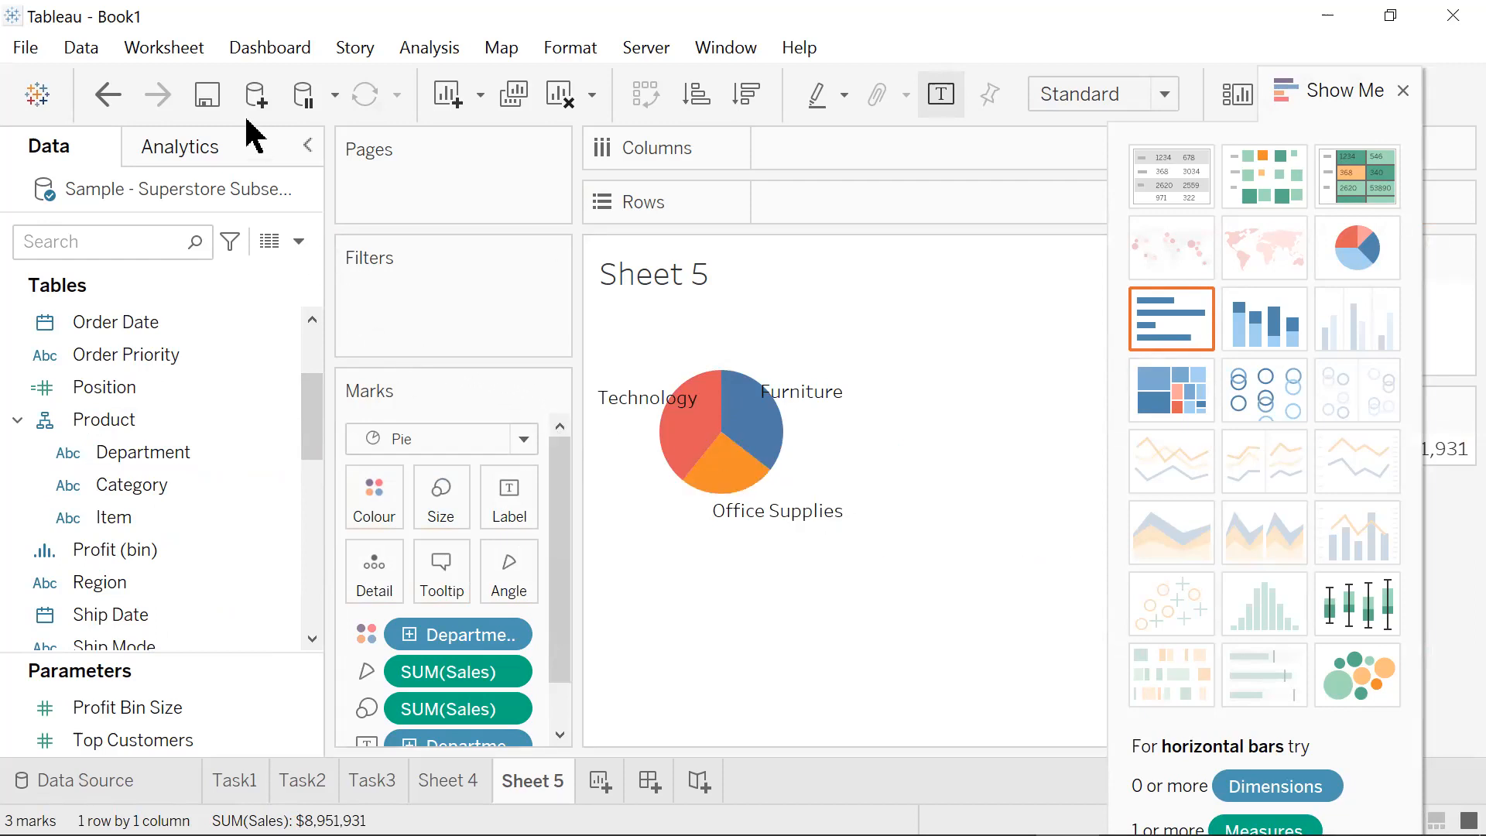
# - Create a calculated field named Gross Margin % with the formula SUM([Profit])/SUM([Sales])
pyautogui.click(412, 48)
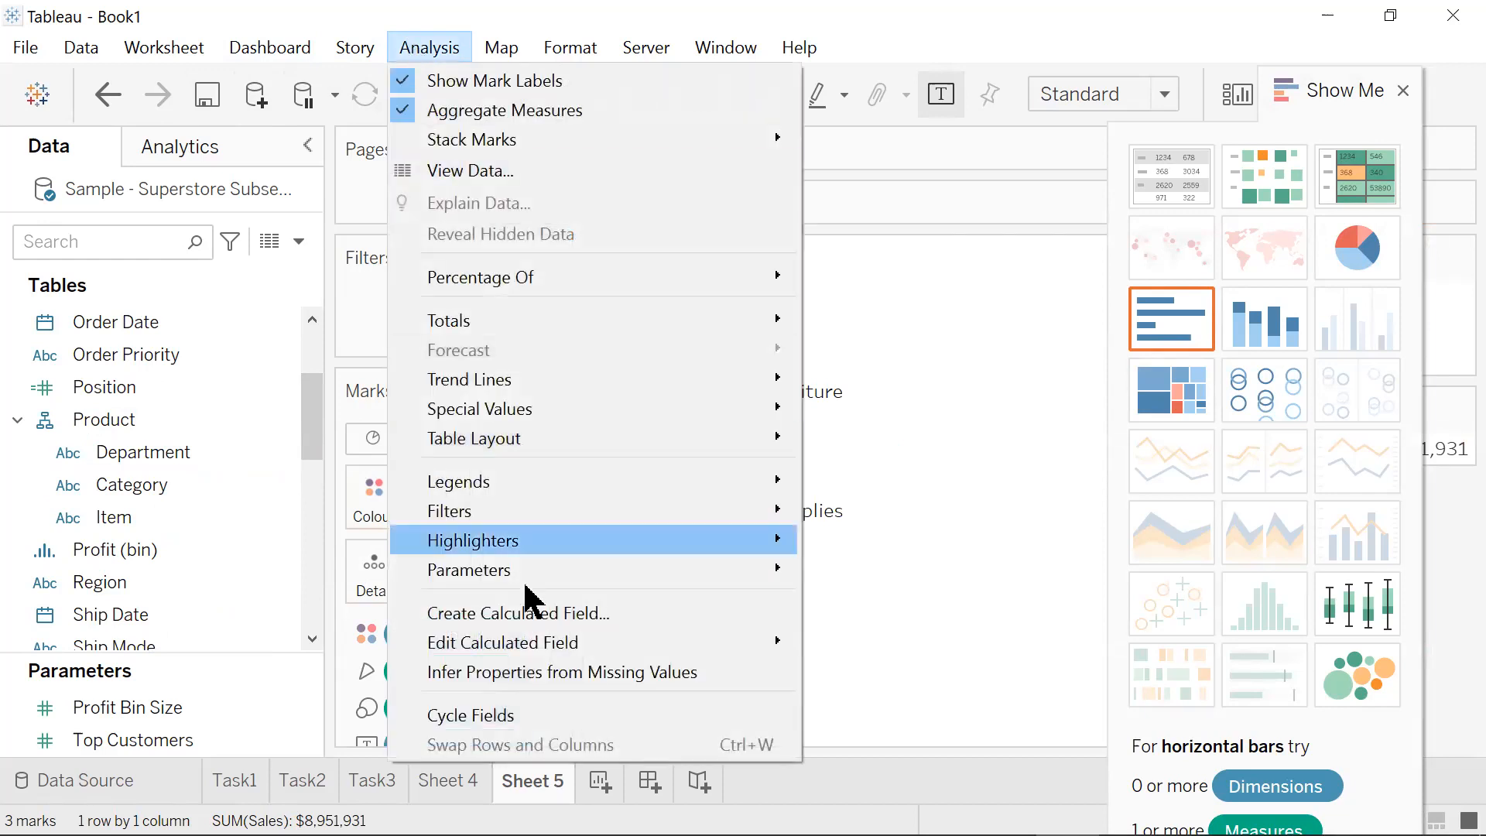
pyautogui.click(525, 616)
pyautogui.press('BackSpace')
pyautogui.write('Gross Margin')
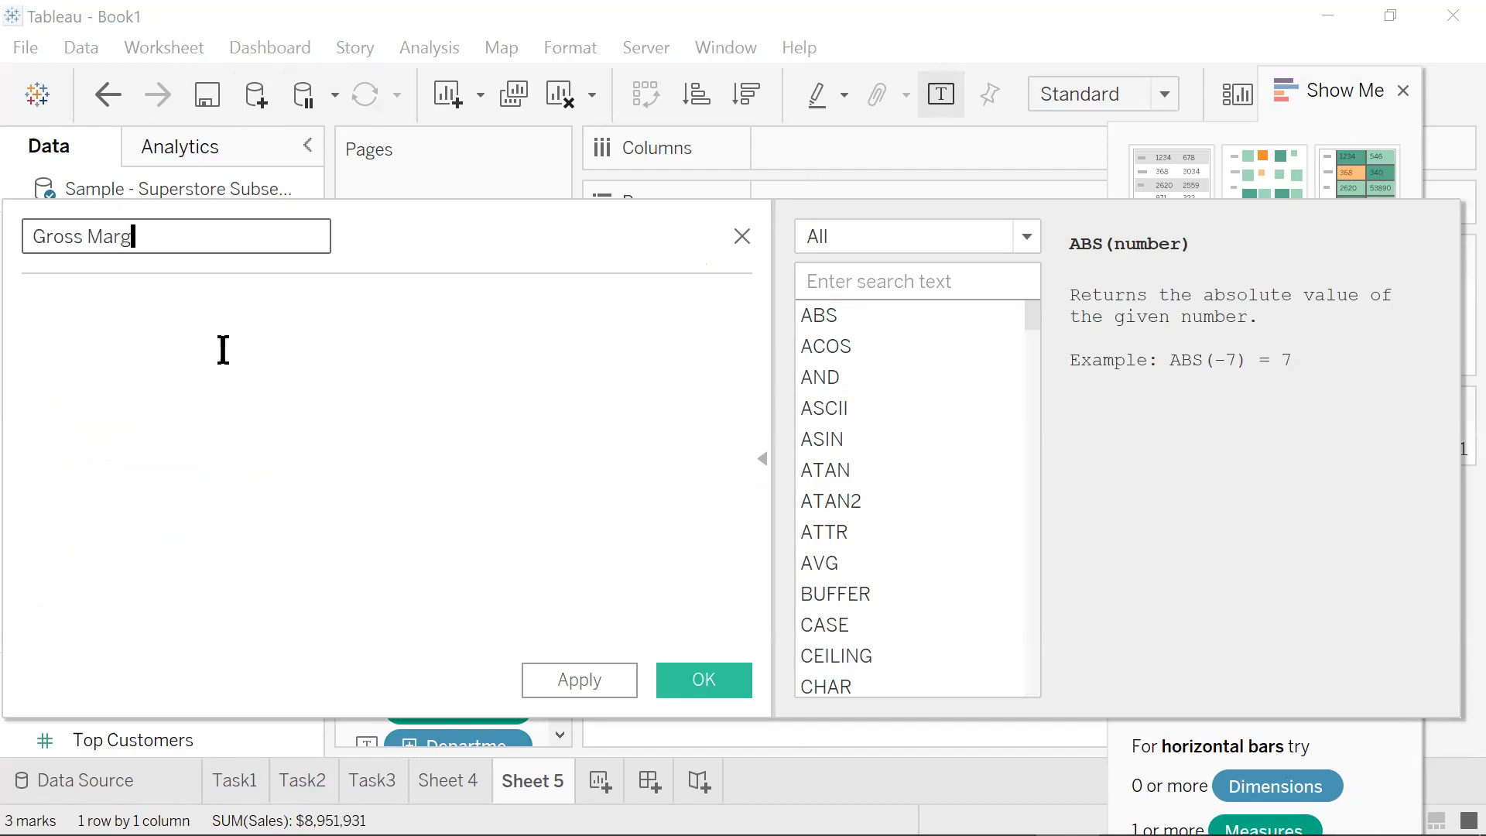
pyautogui.write(' %')
pyautogui.click(134, 325)
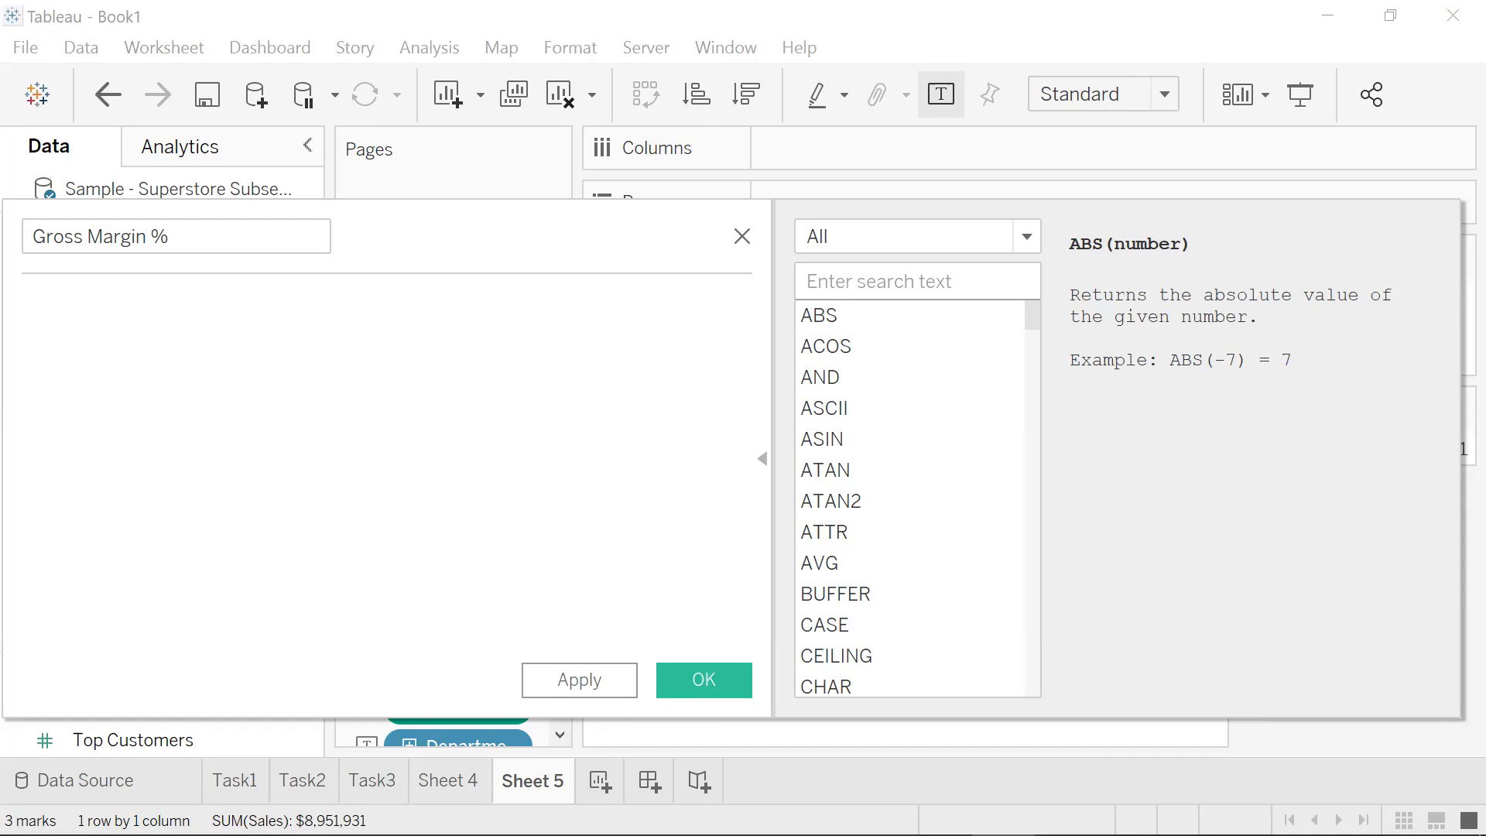
pyautogui.write('SUM([Profit])/SUM([Sales])')
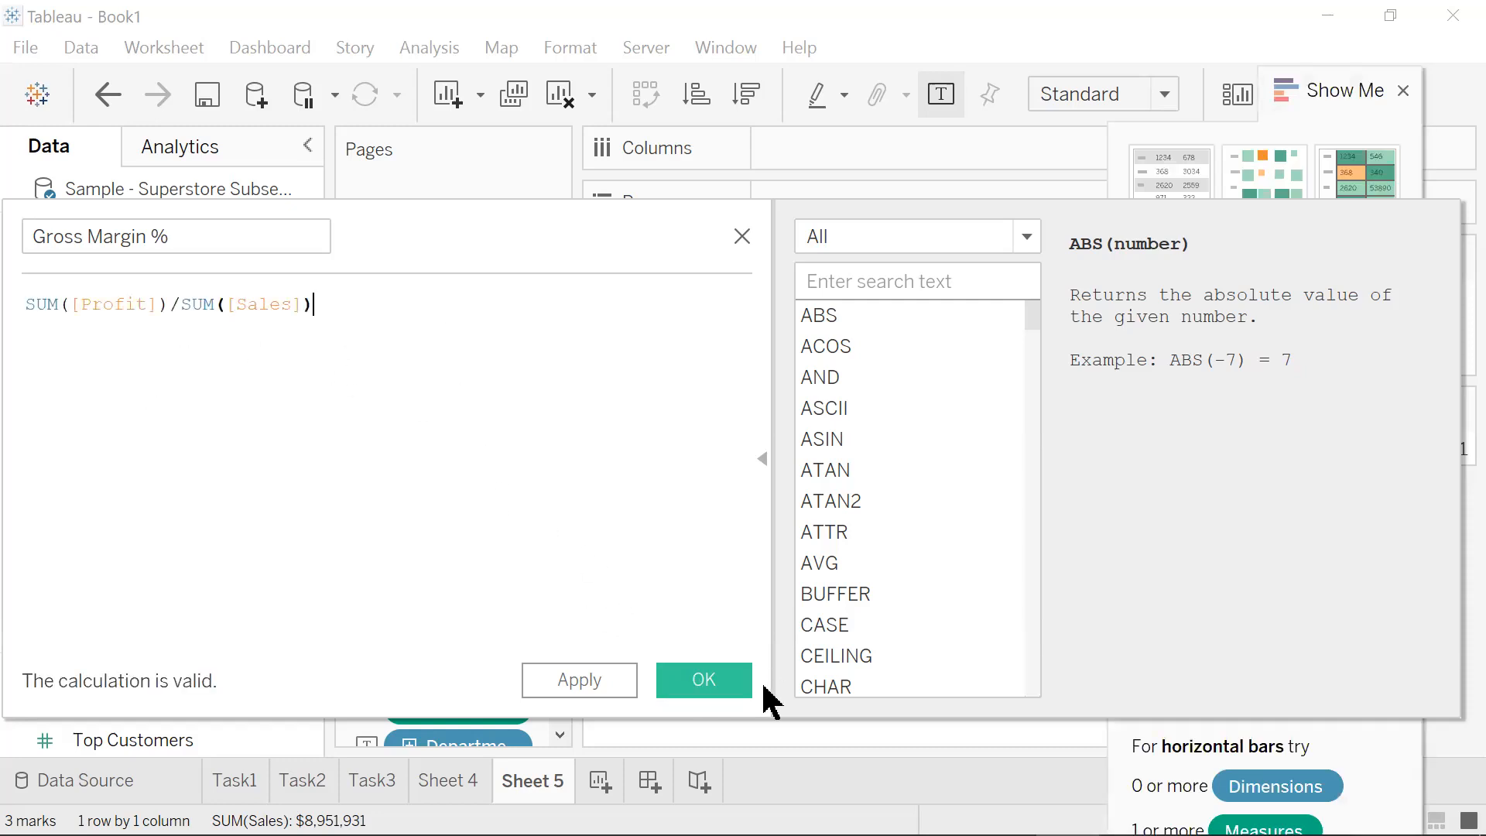
pyautogui.click(705, 680)
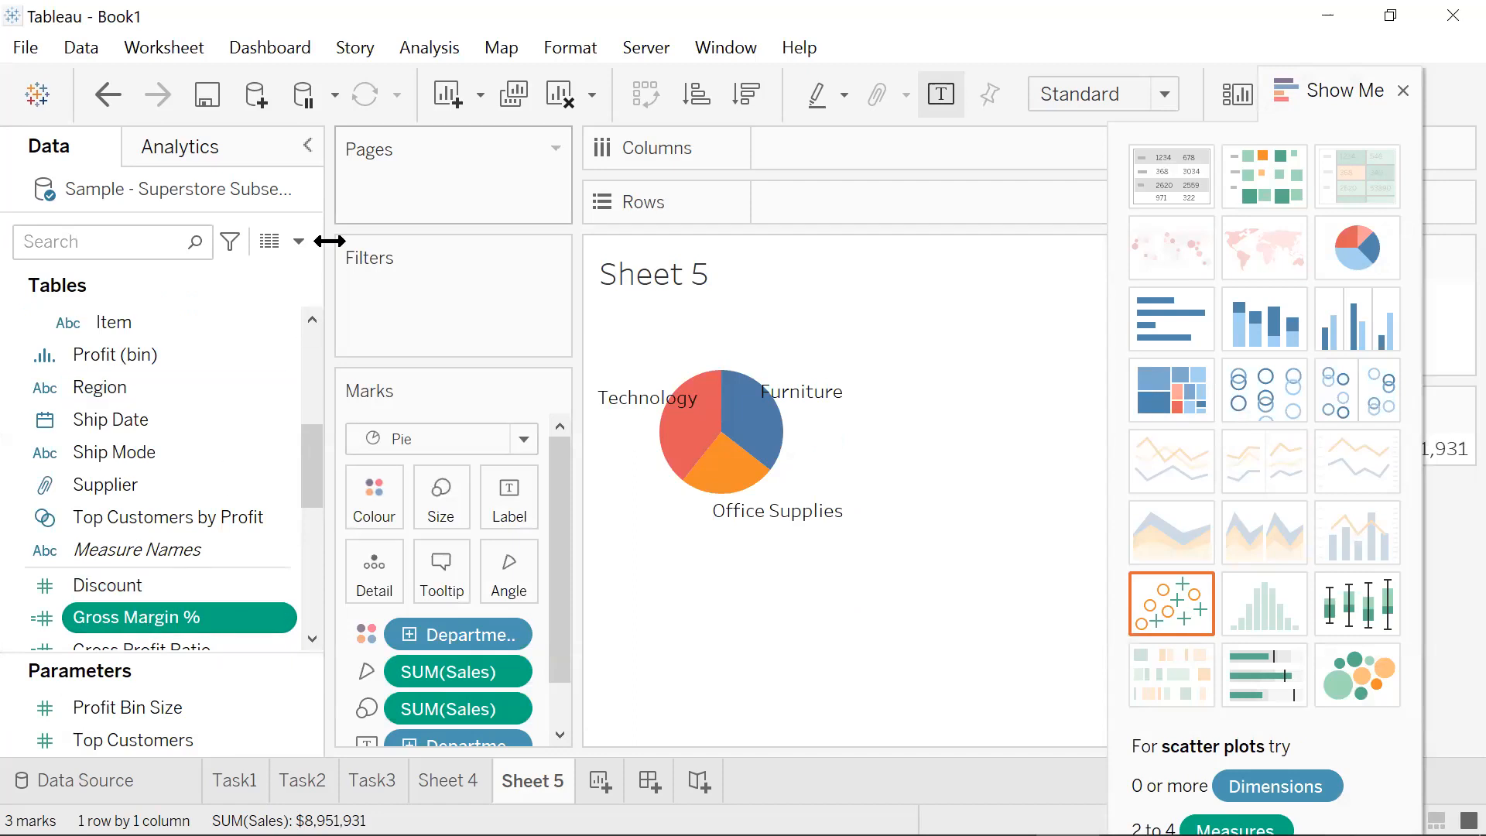
# - Create a calculated field named OrderCount&Profit% that joins the order count with ", Profit = " and Gross Margin % times 100, rounded to one decimal, plus "%"
pyautogui.click(414, 50)
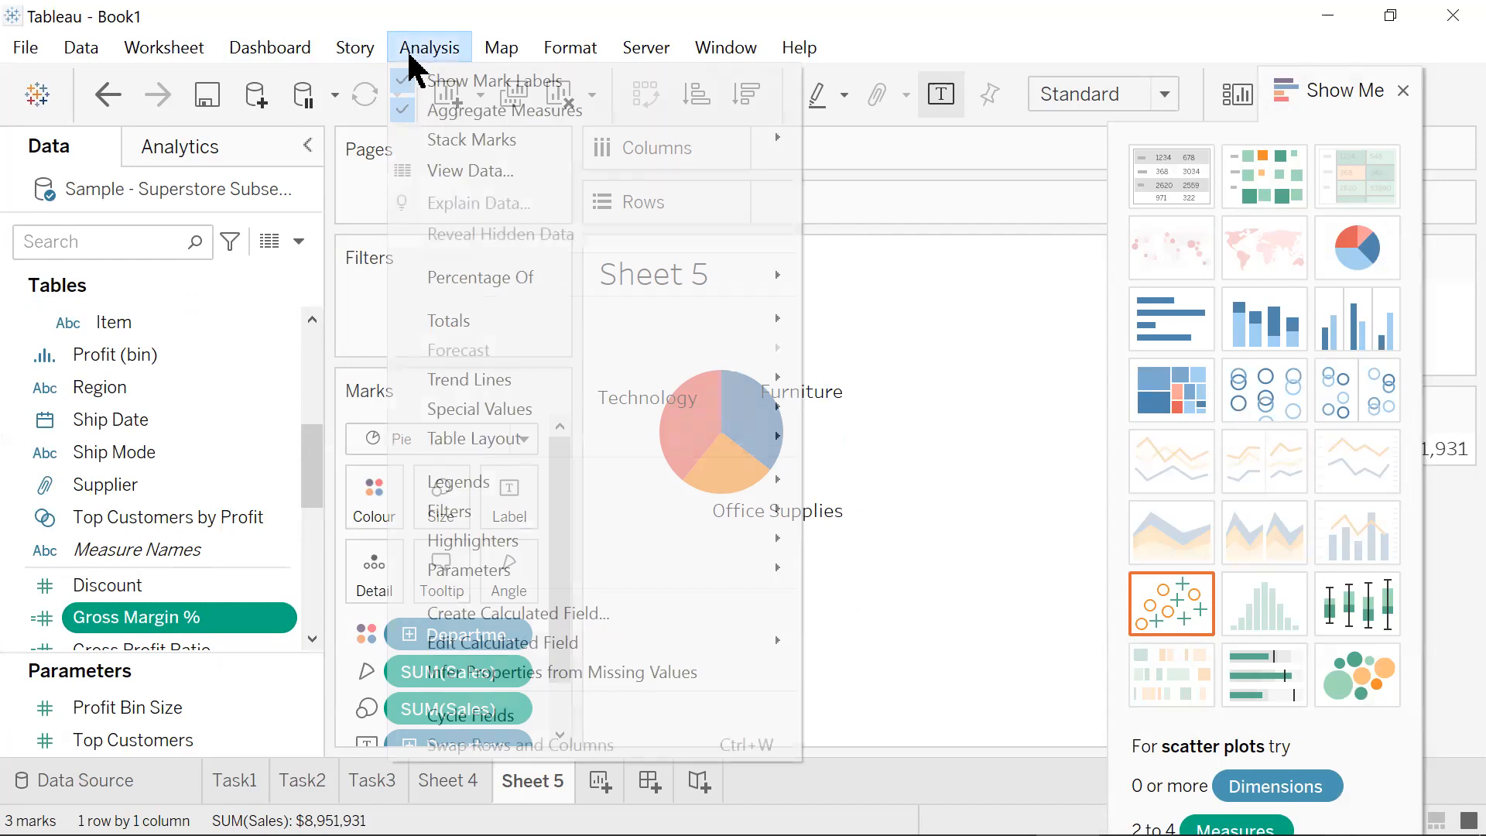
pyautogui.click(517, 608)
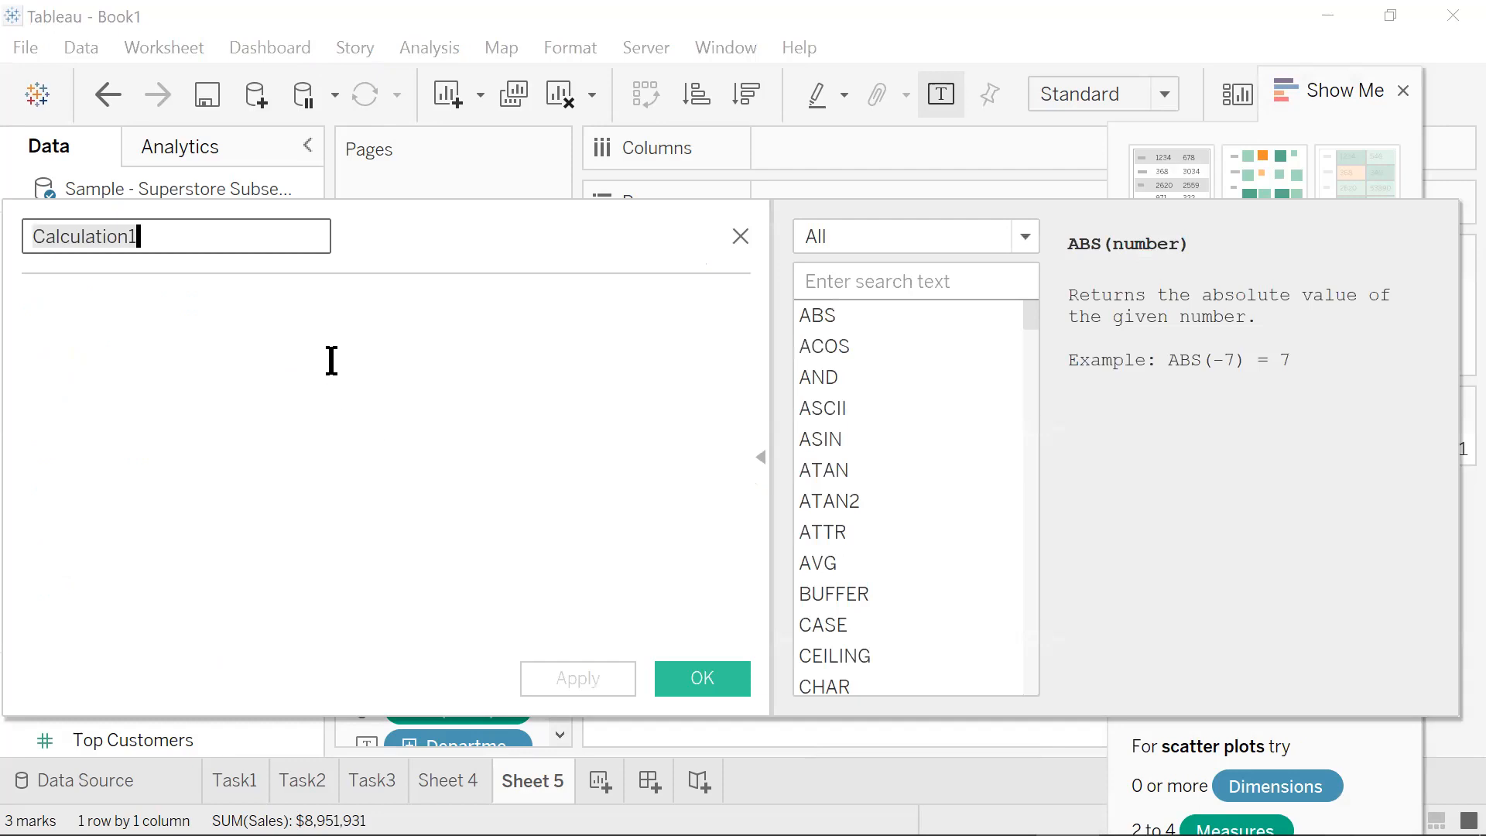
pyautogui.press('BackSpace')
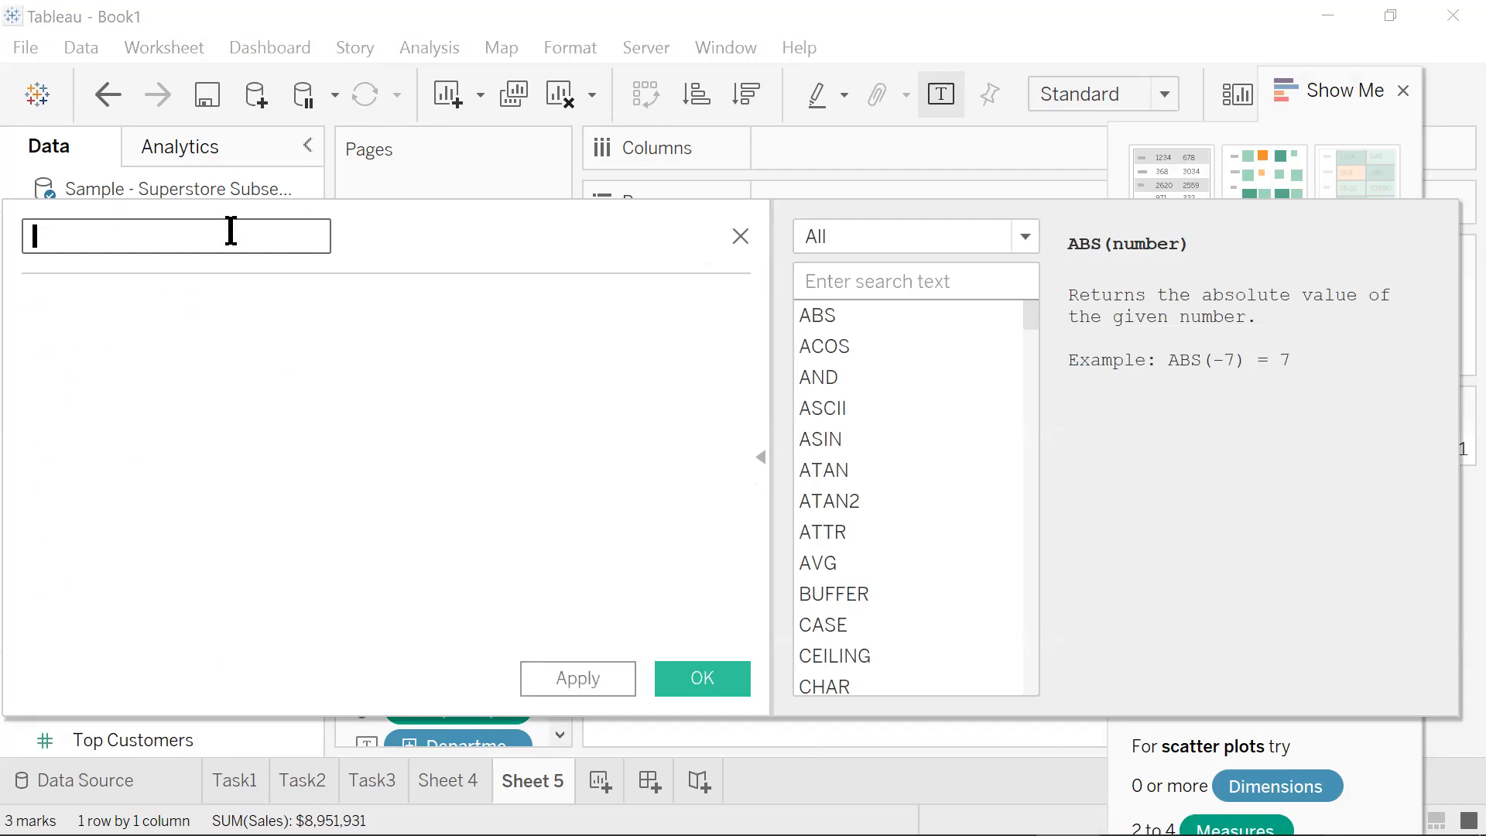
pyautogui.write('OrderCount&Profit')
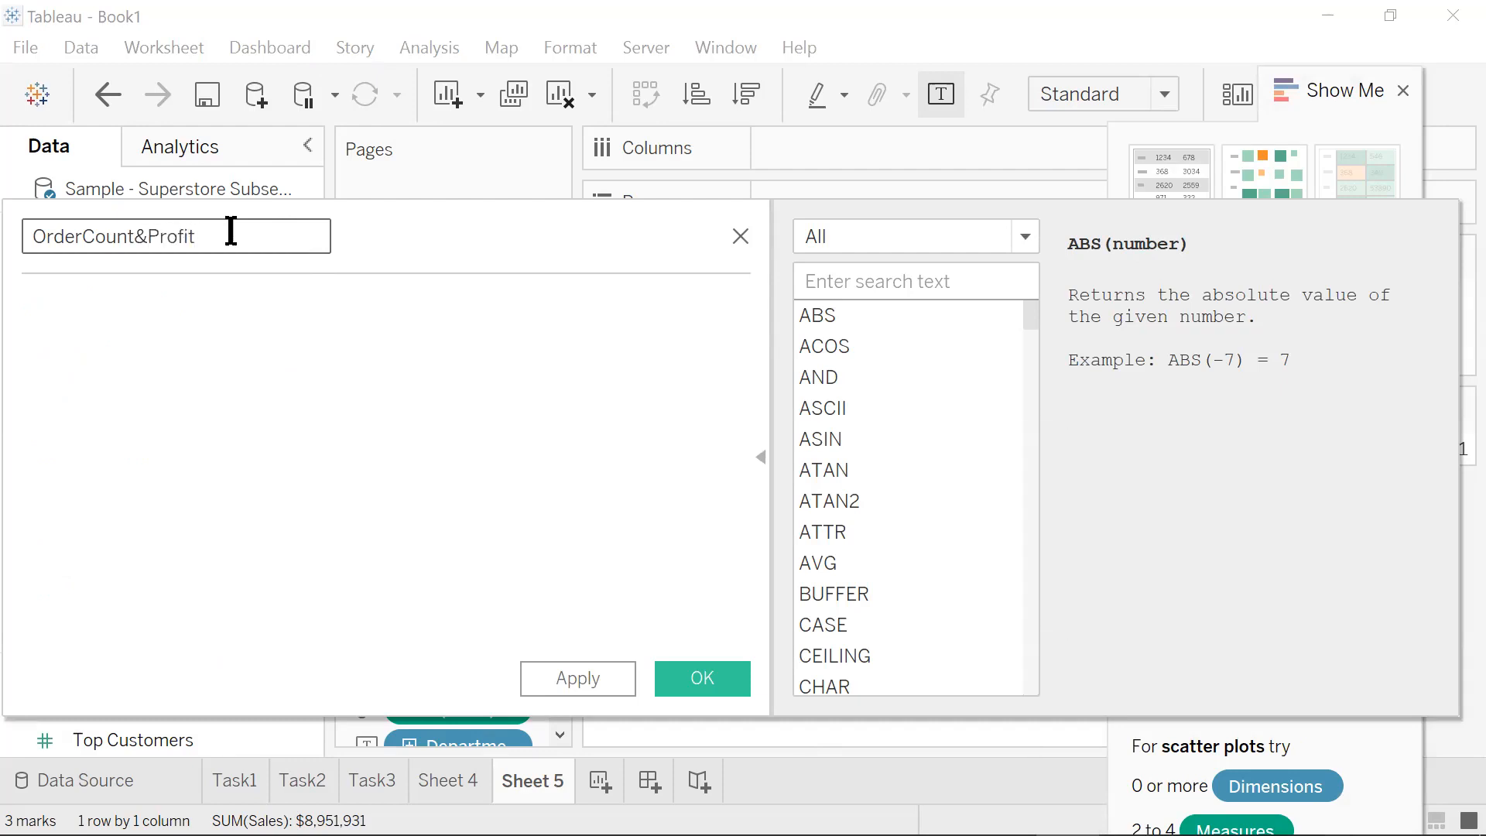
pyautogui.write('%')
pyautogui.click(291, 306)
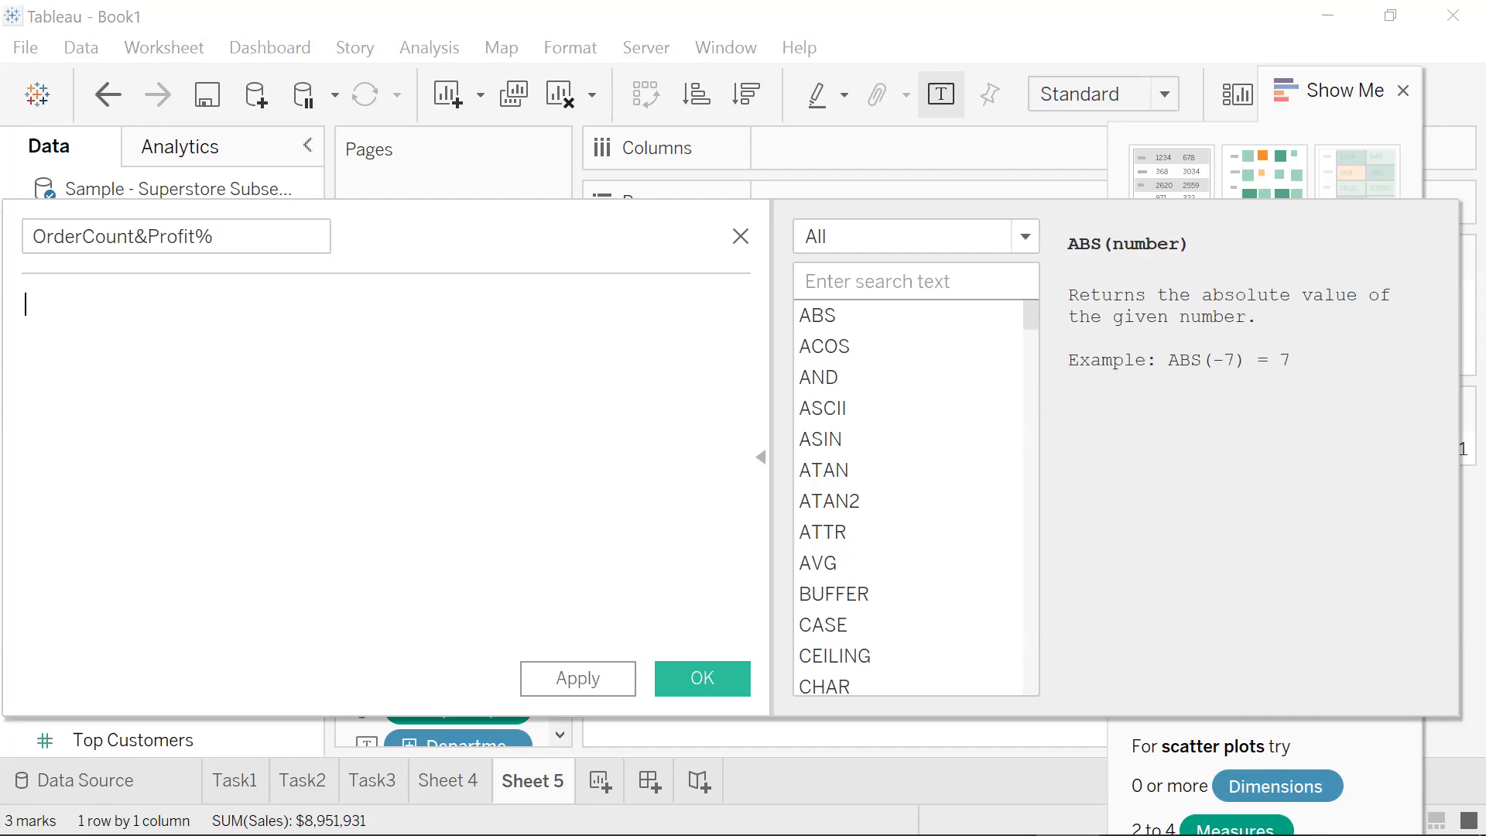
pyautogui.hotkey('alt', 'Tab')
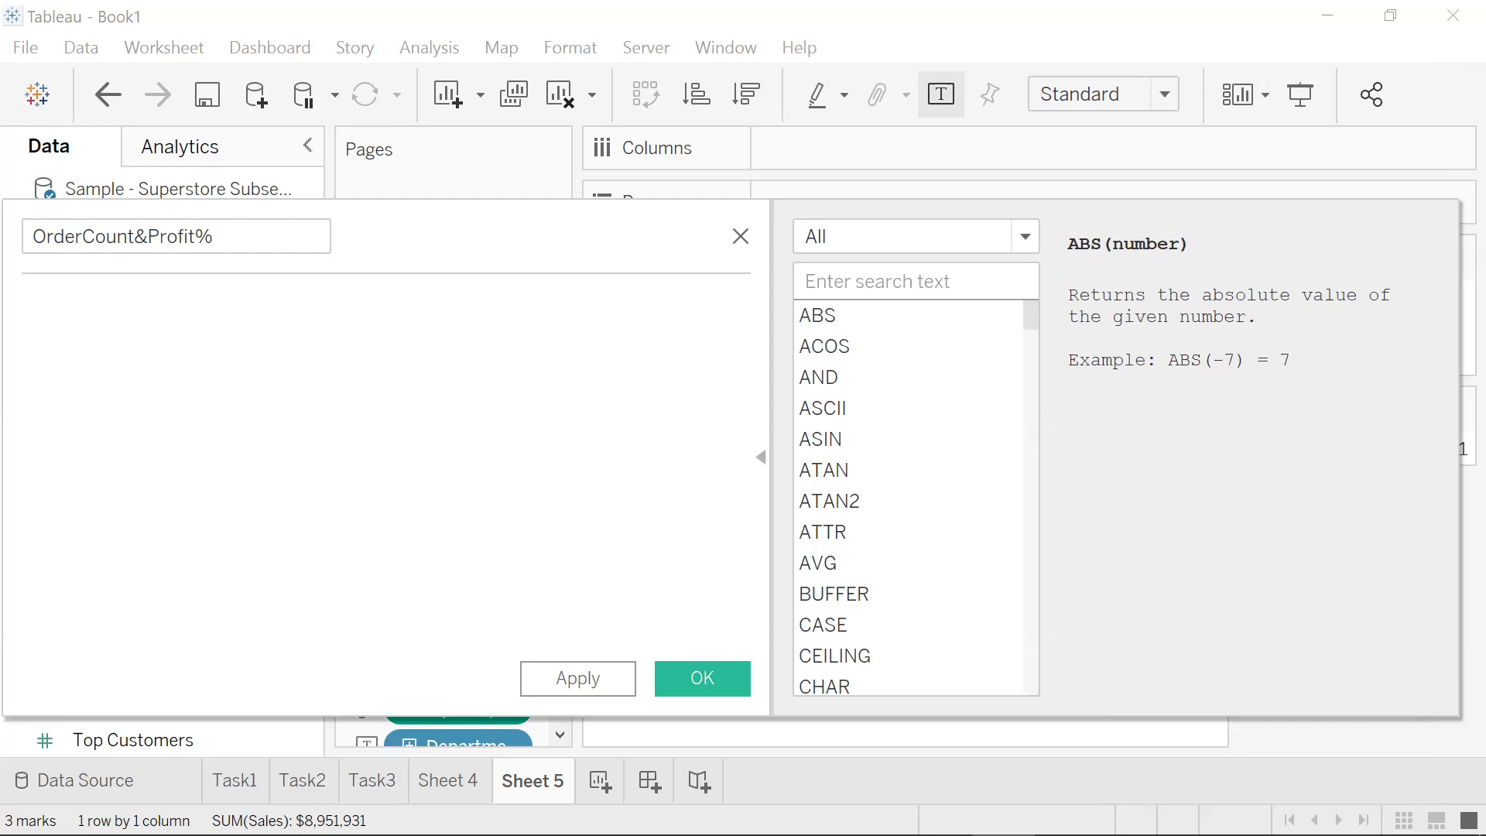
pyautogui.click(358, 345)
pyautogui.hotkey('ctrl', 'v')
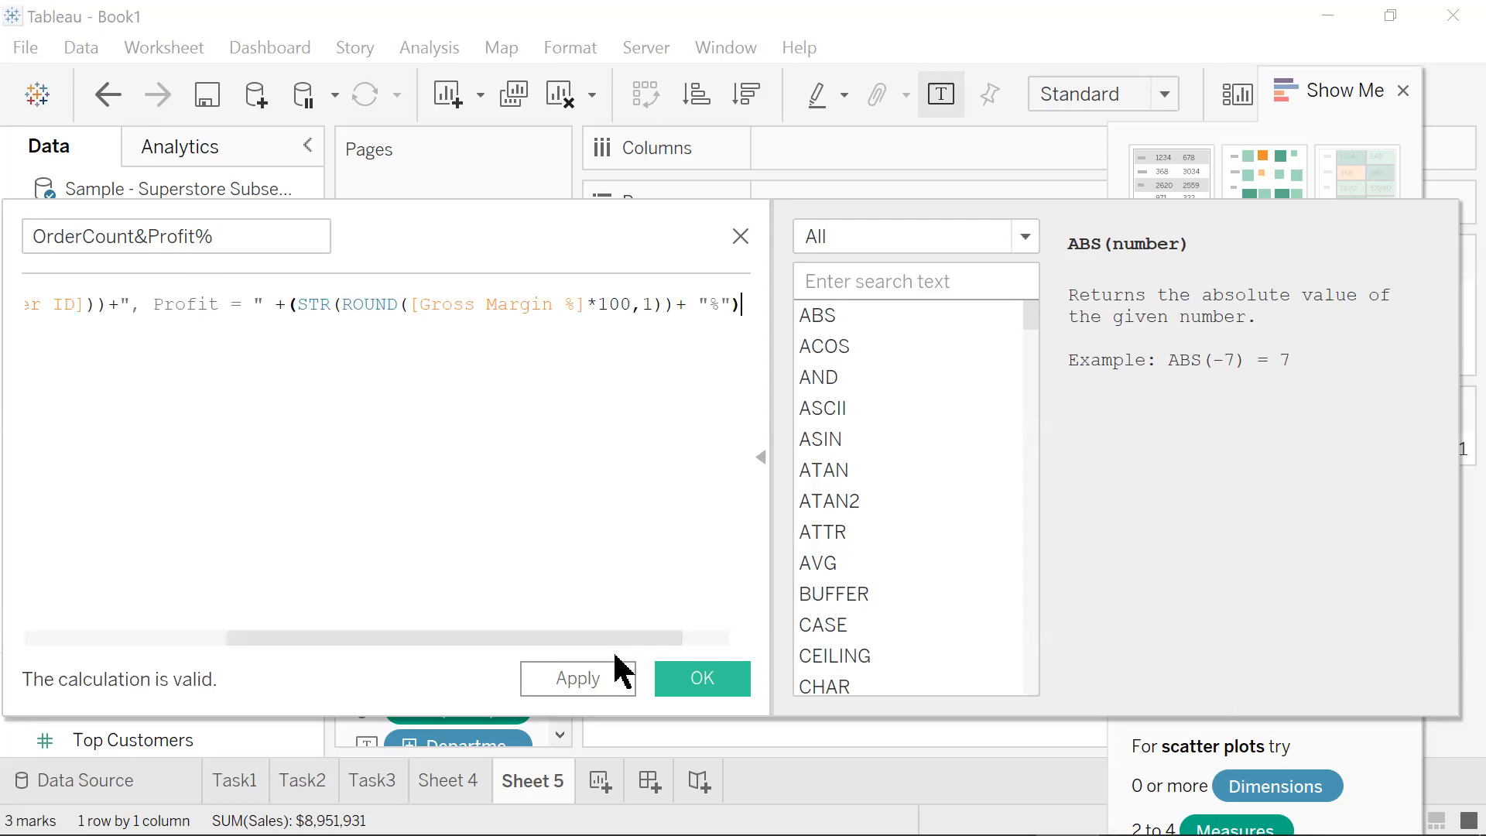
pyautogui.click(702, 679)
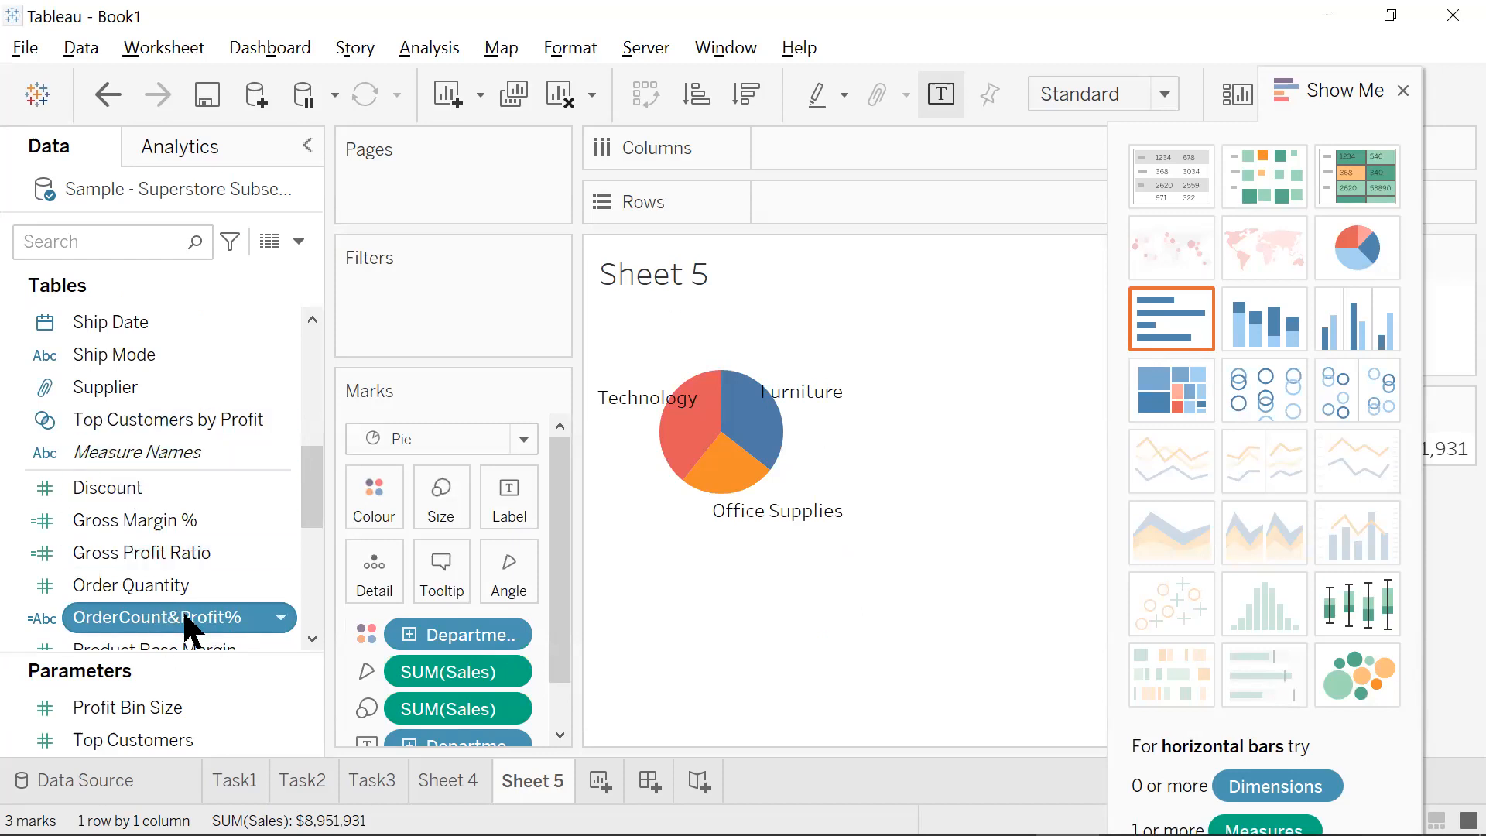
# - Add OrderCount&Profit% to the pie chart's labels and fit the sheet to Entire View, clearing the Show Me pane off the chart
pyautogui.moveTo(186, 617); pyautogui.dragTo(480, 508)
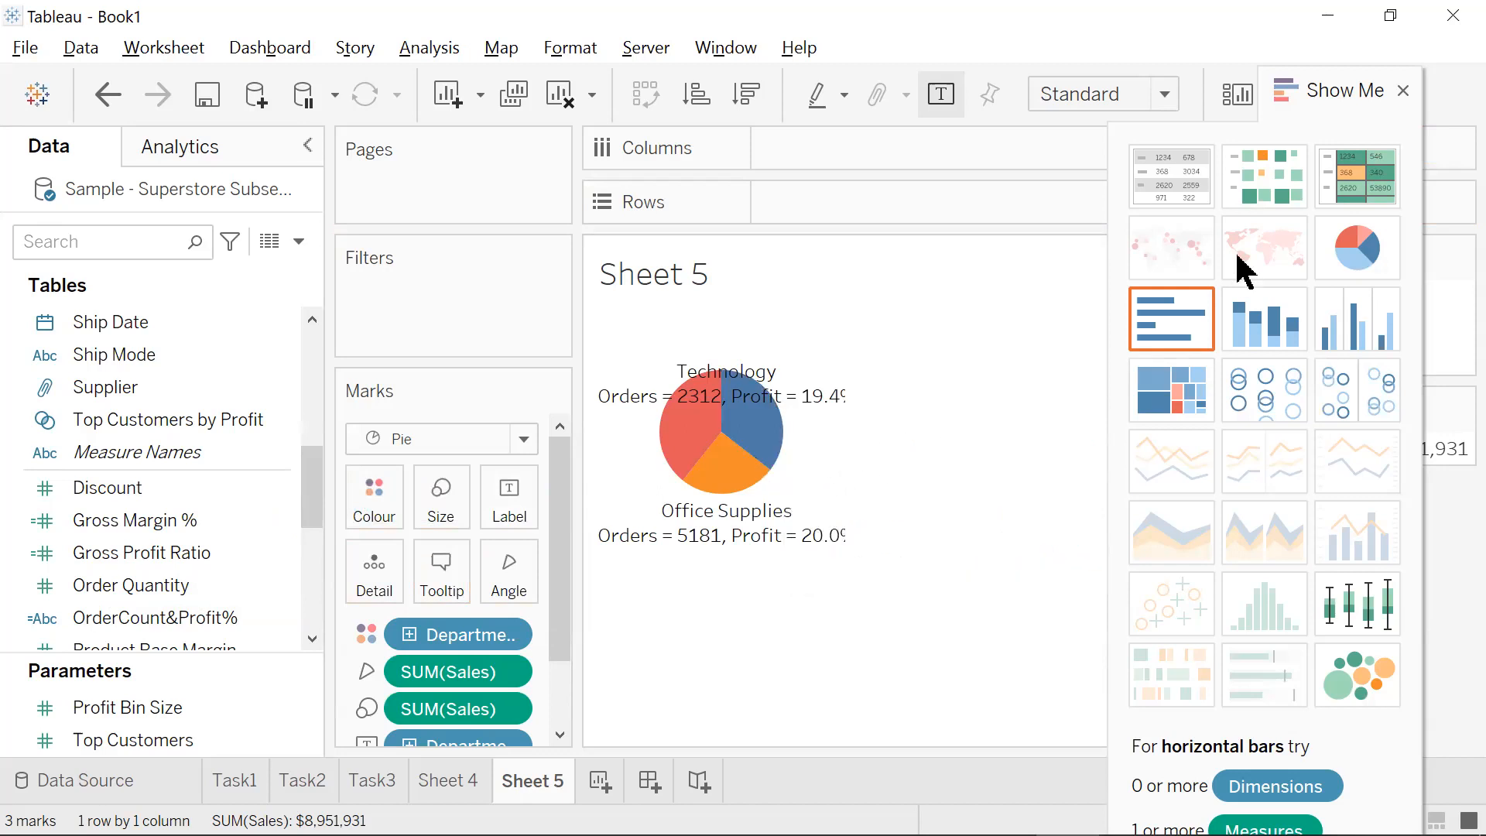
pyautogui.click(1124, 196)
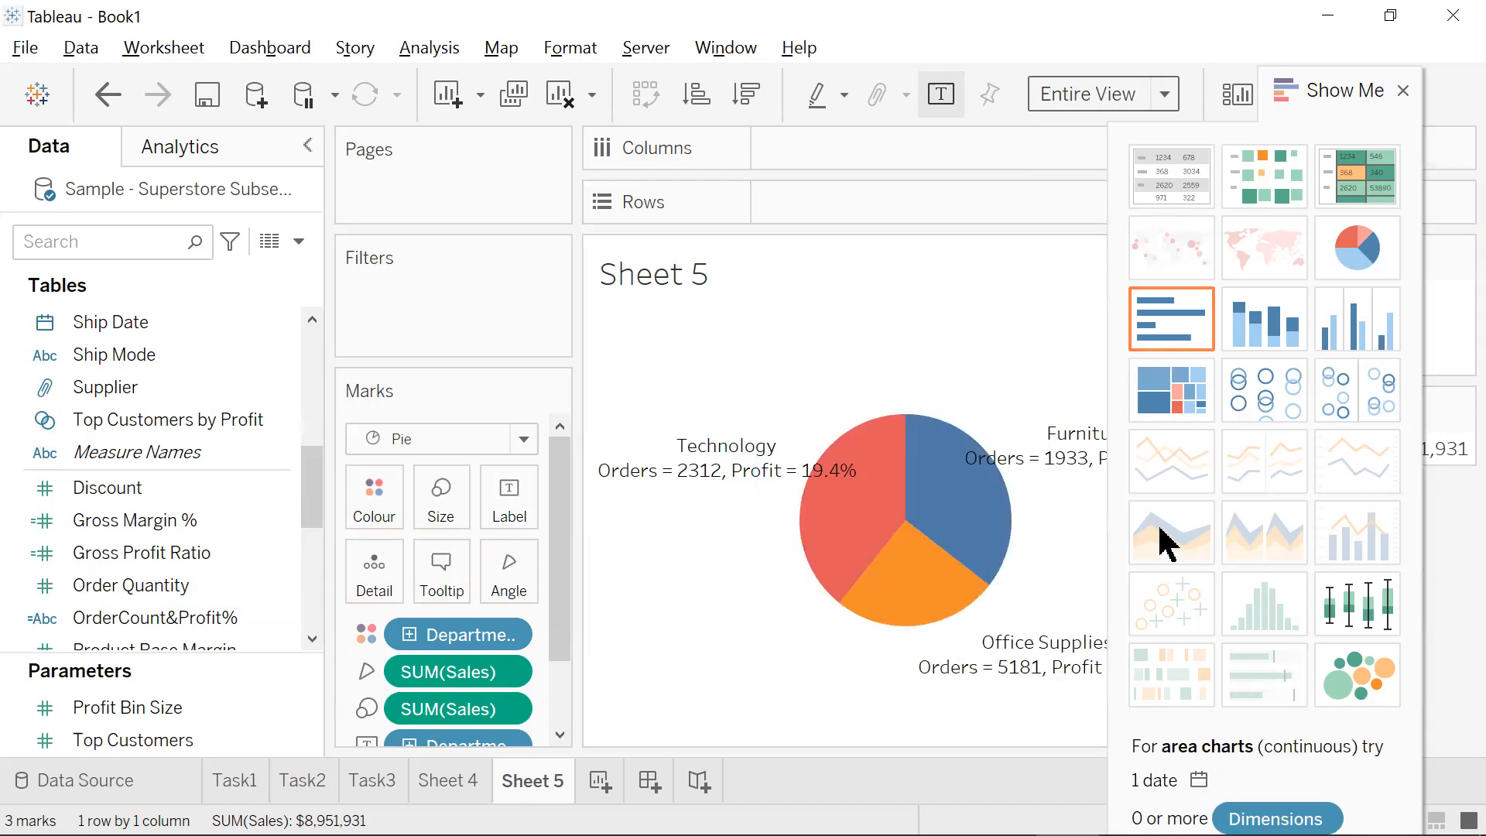
pyautogui.moveTo(1320, 109); pyautogui.dragTo(1440, 117)
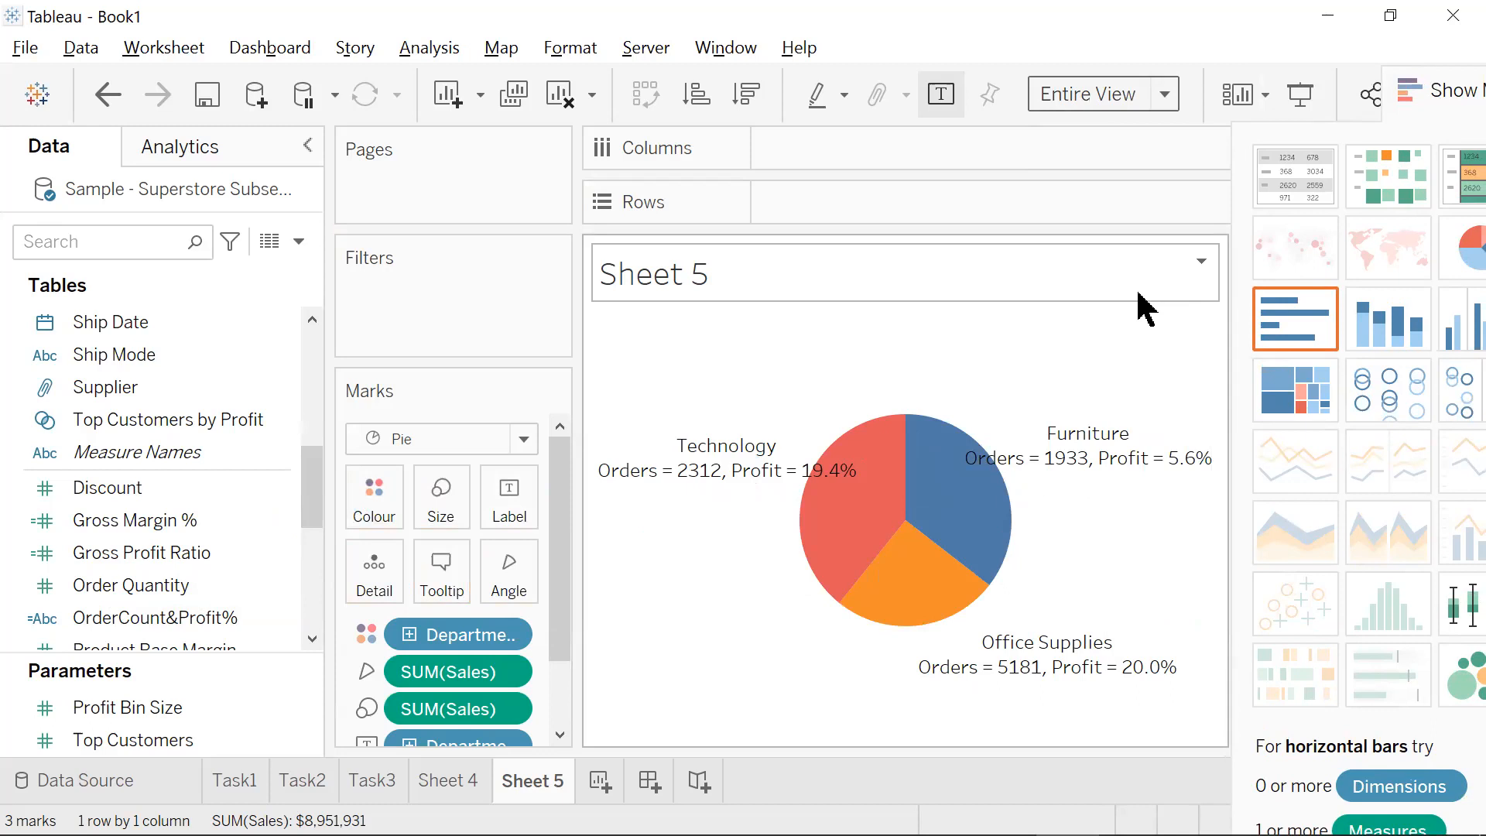
# - Create a new worksheet charting Sales as bars, with Category on Columns and Sales on Rows
pyautogui.click(601, 783)
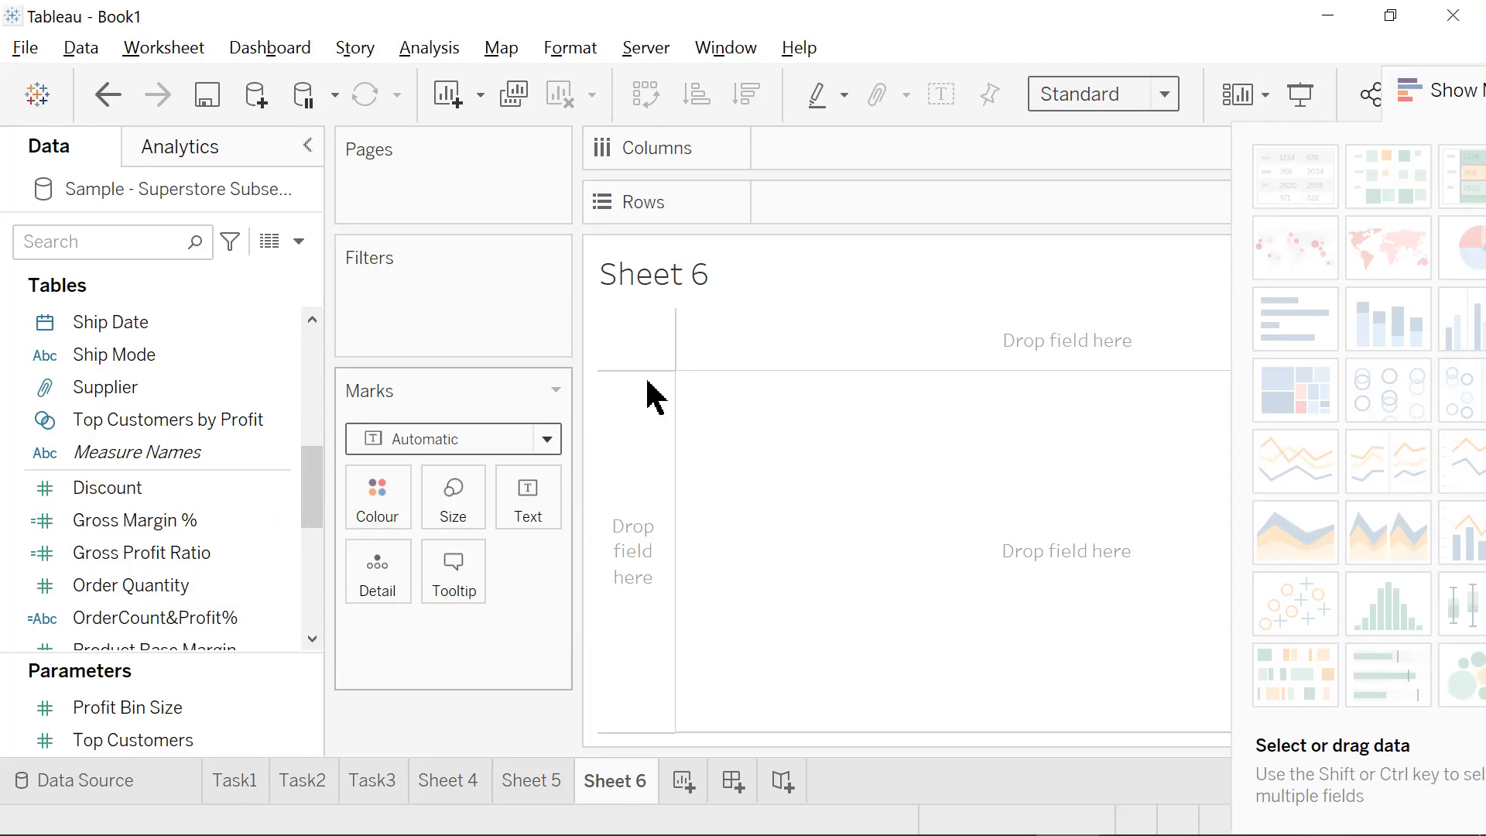
pyautogui.moveTo(315, 503); pyautogui.dragTo(318, 456)
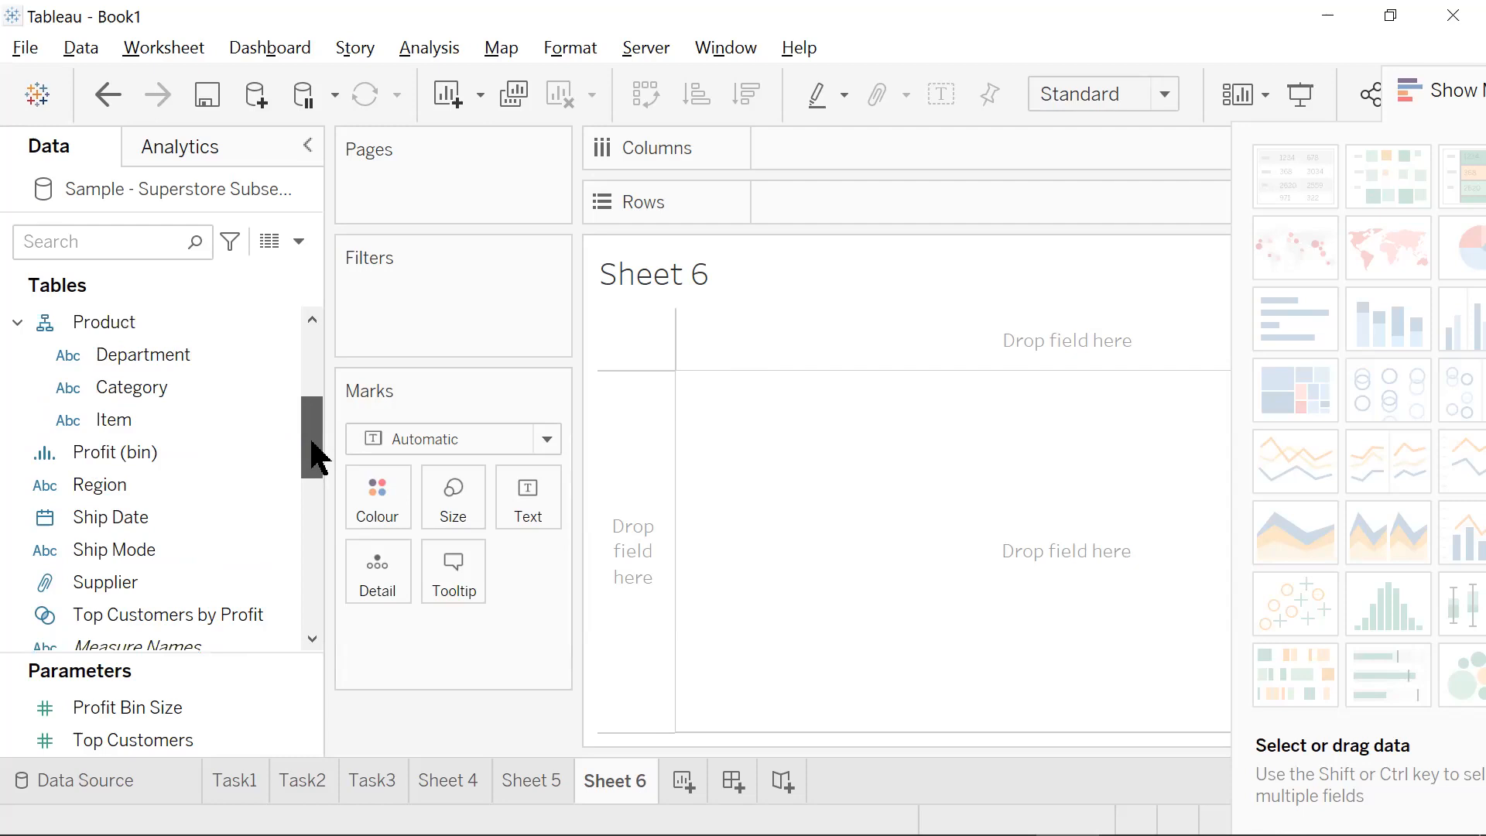
pyautogui.click(232, 385)
pyautogui.moveTo(252, 367); pyautogui.dragTo(670, 232)
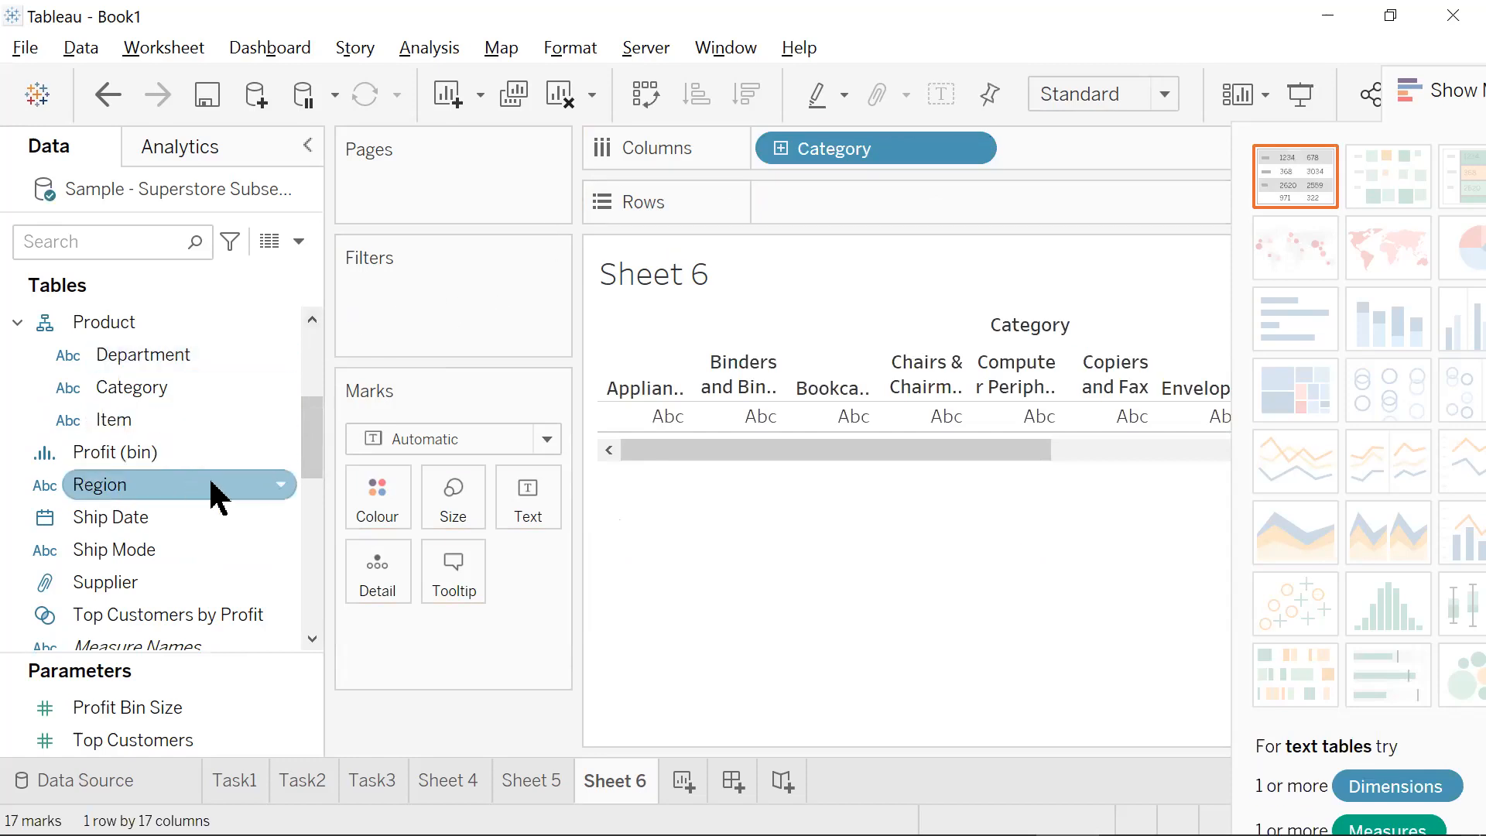
pyautogui.moveTo(301, 434); pyautogui.dragTo(313, 553)
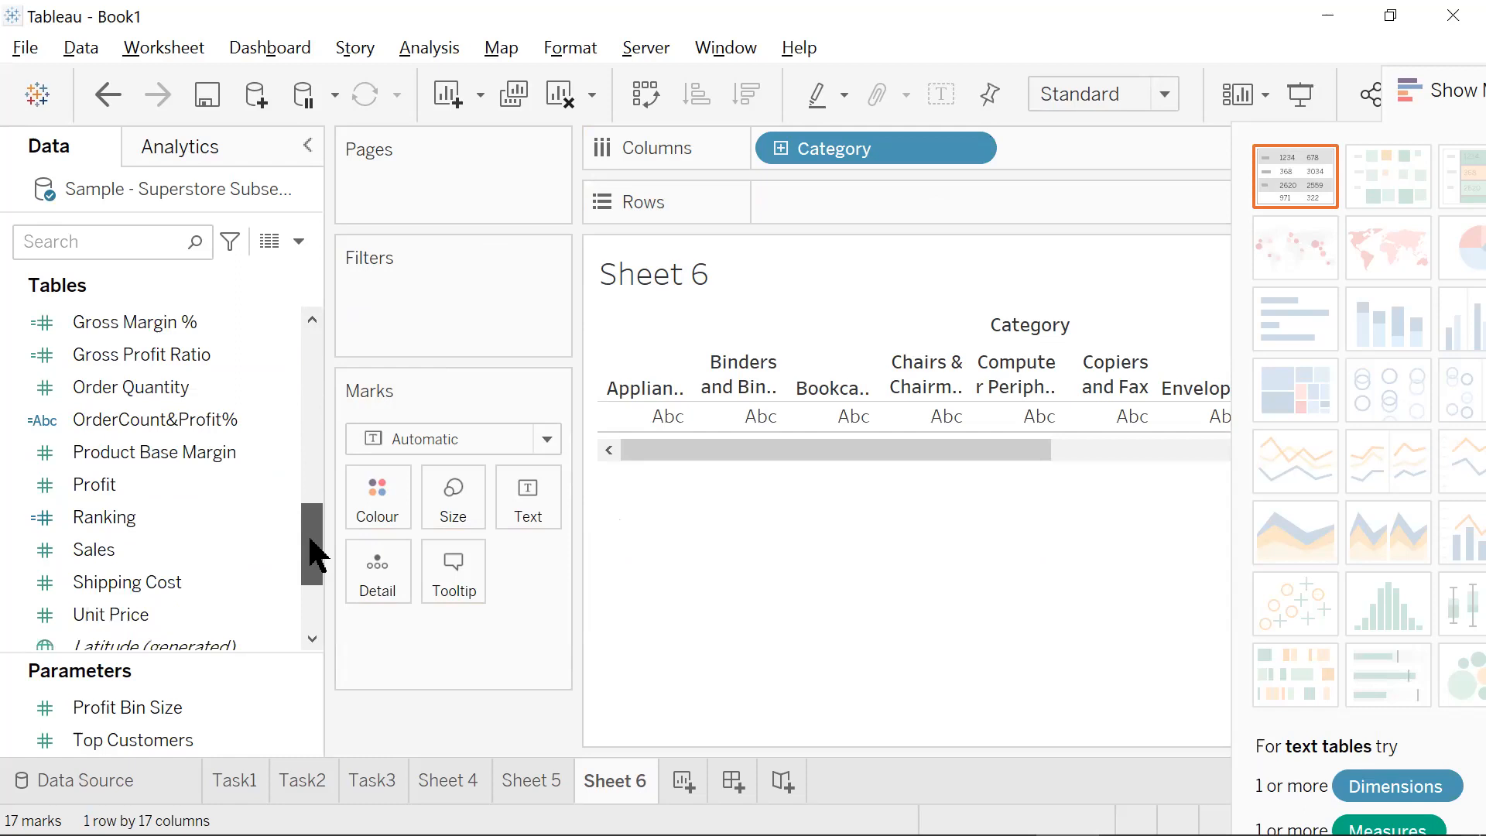
pyautogui.moveTo(193, 550); pyautogui.dragTo(872, 225)
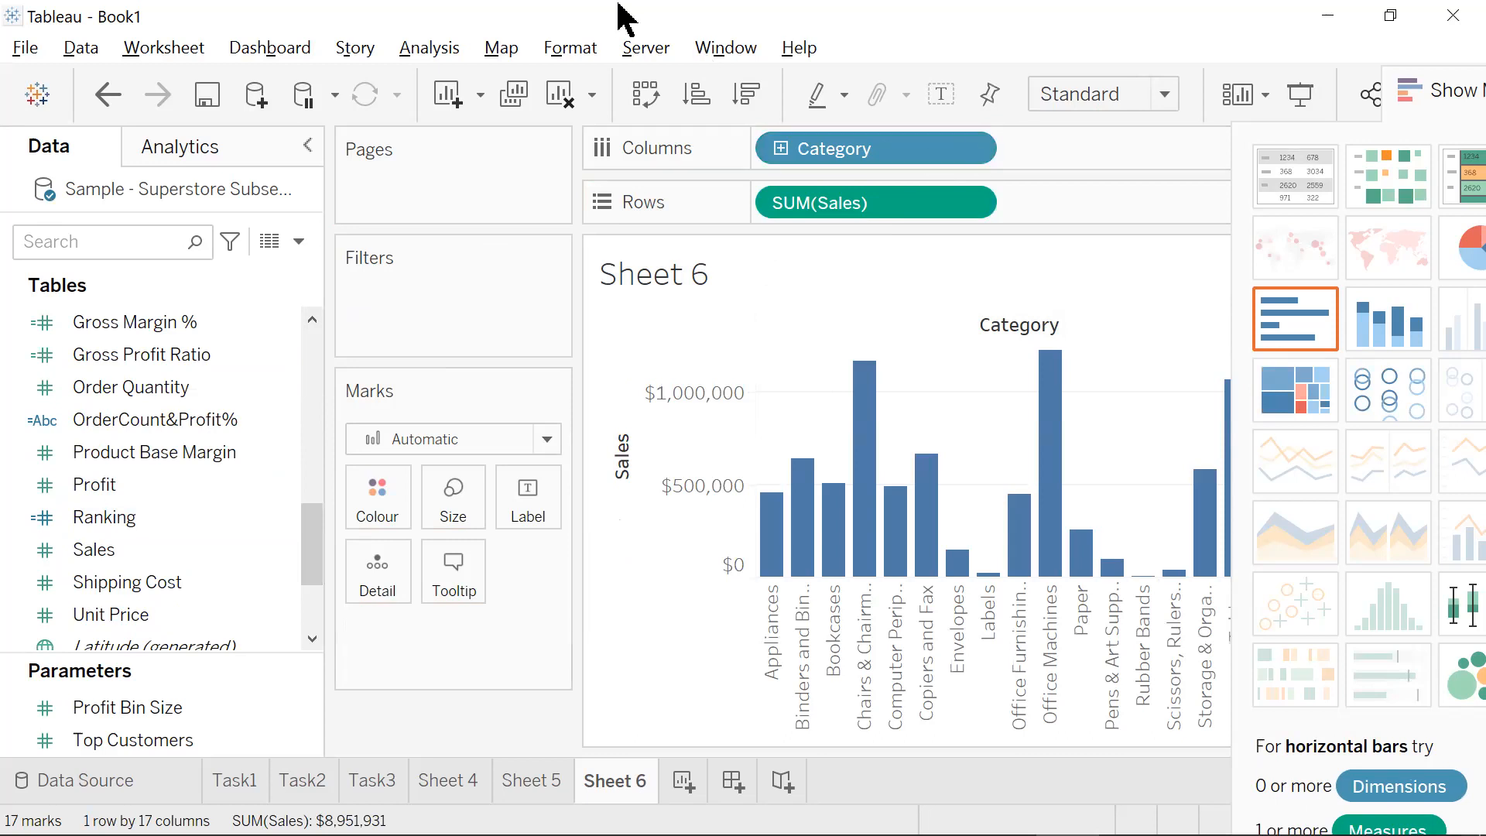
# - Sort Category by the Sales field in descending order, using Sum aggregation
pyautogui.click(969, 147)
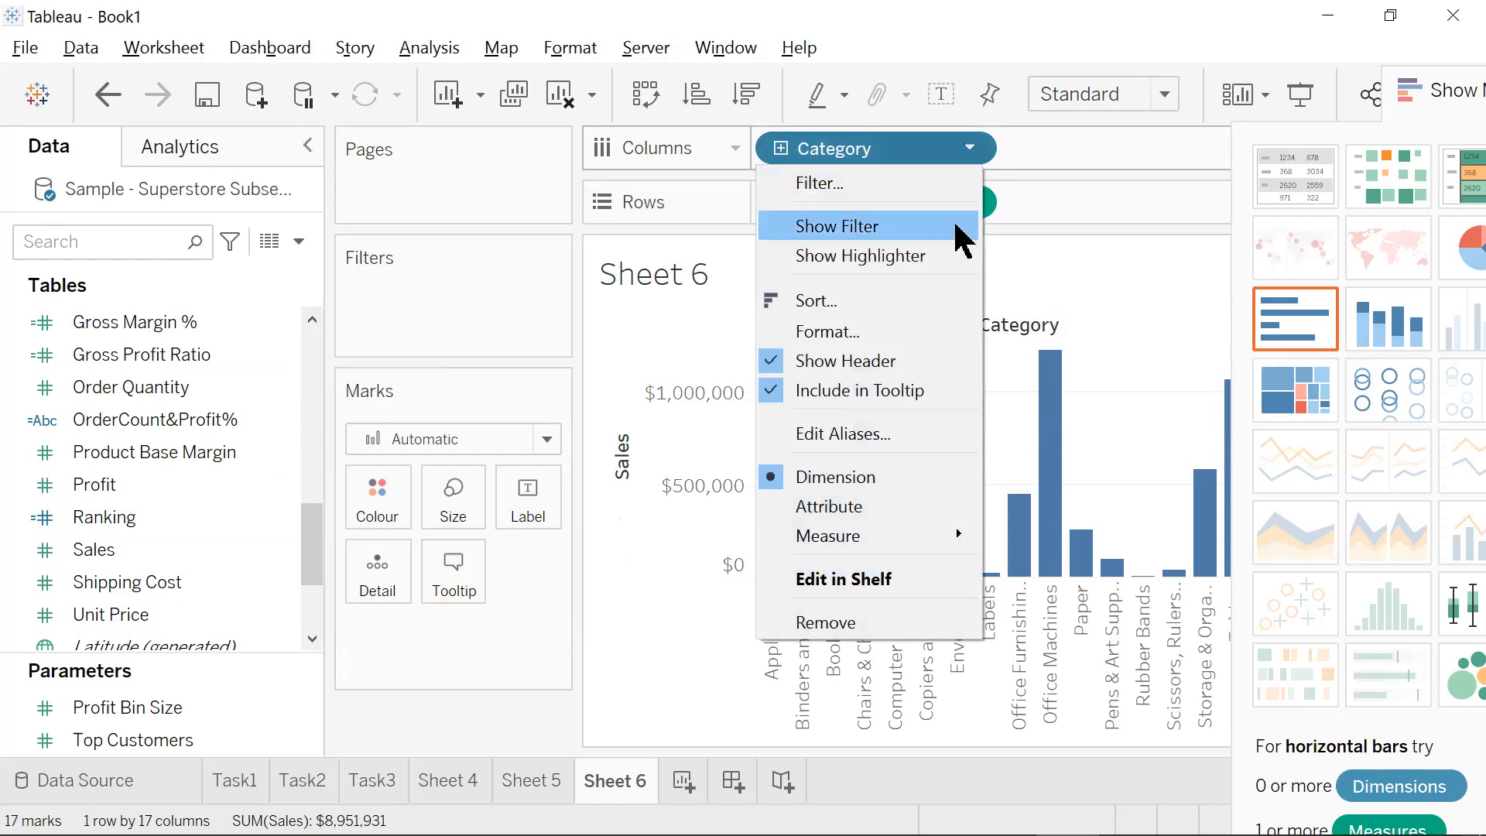
pyautogui.click(927, 304)
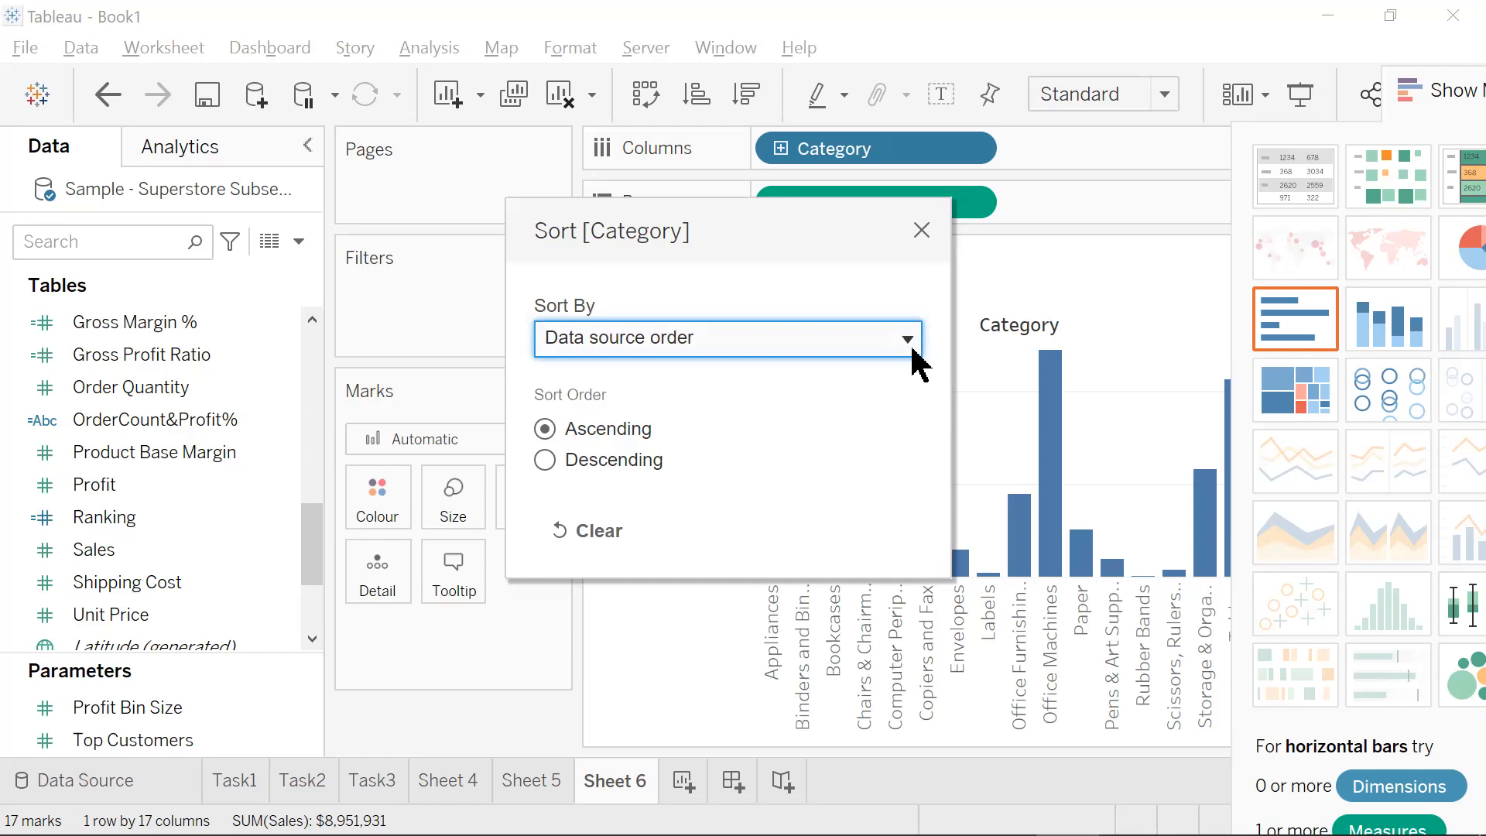
pyautogui.click(910, 348)
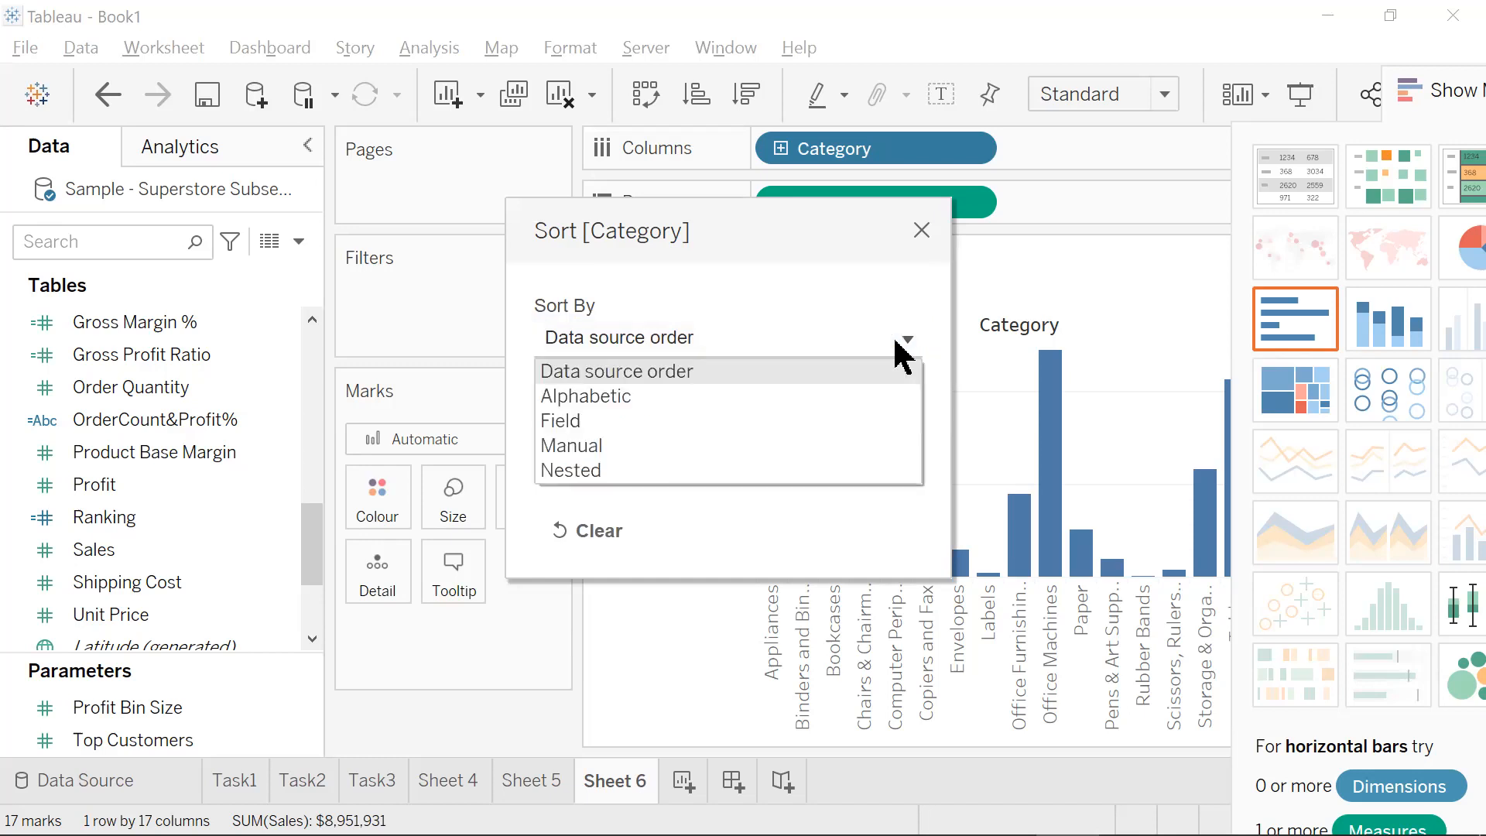
pyautogui.click(865, 421)
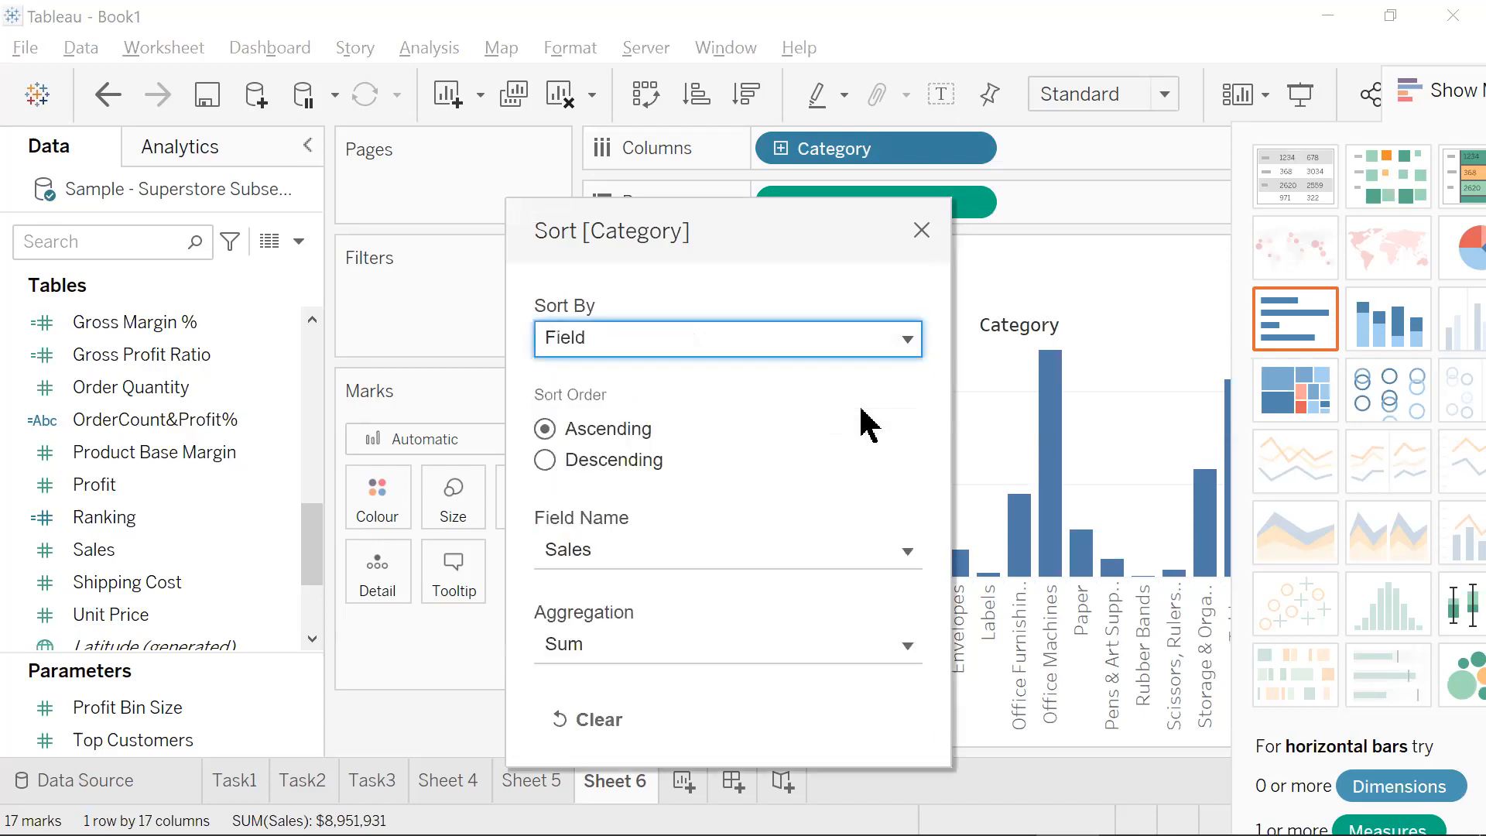
pyautogui.click(544, 461)
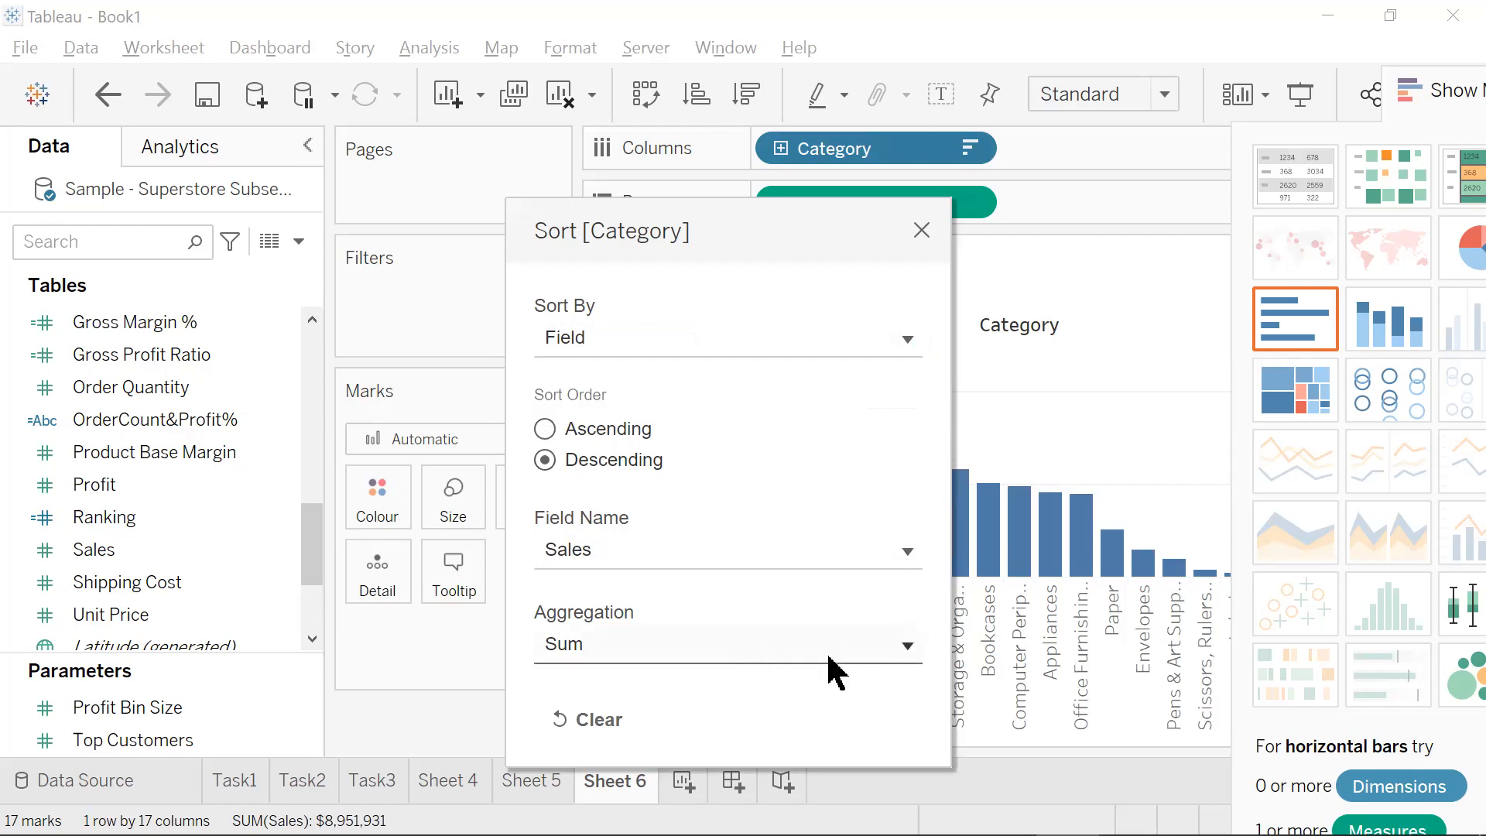
pyautogui.click(921, 232)
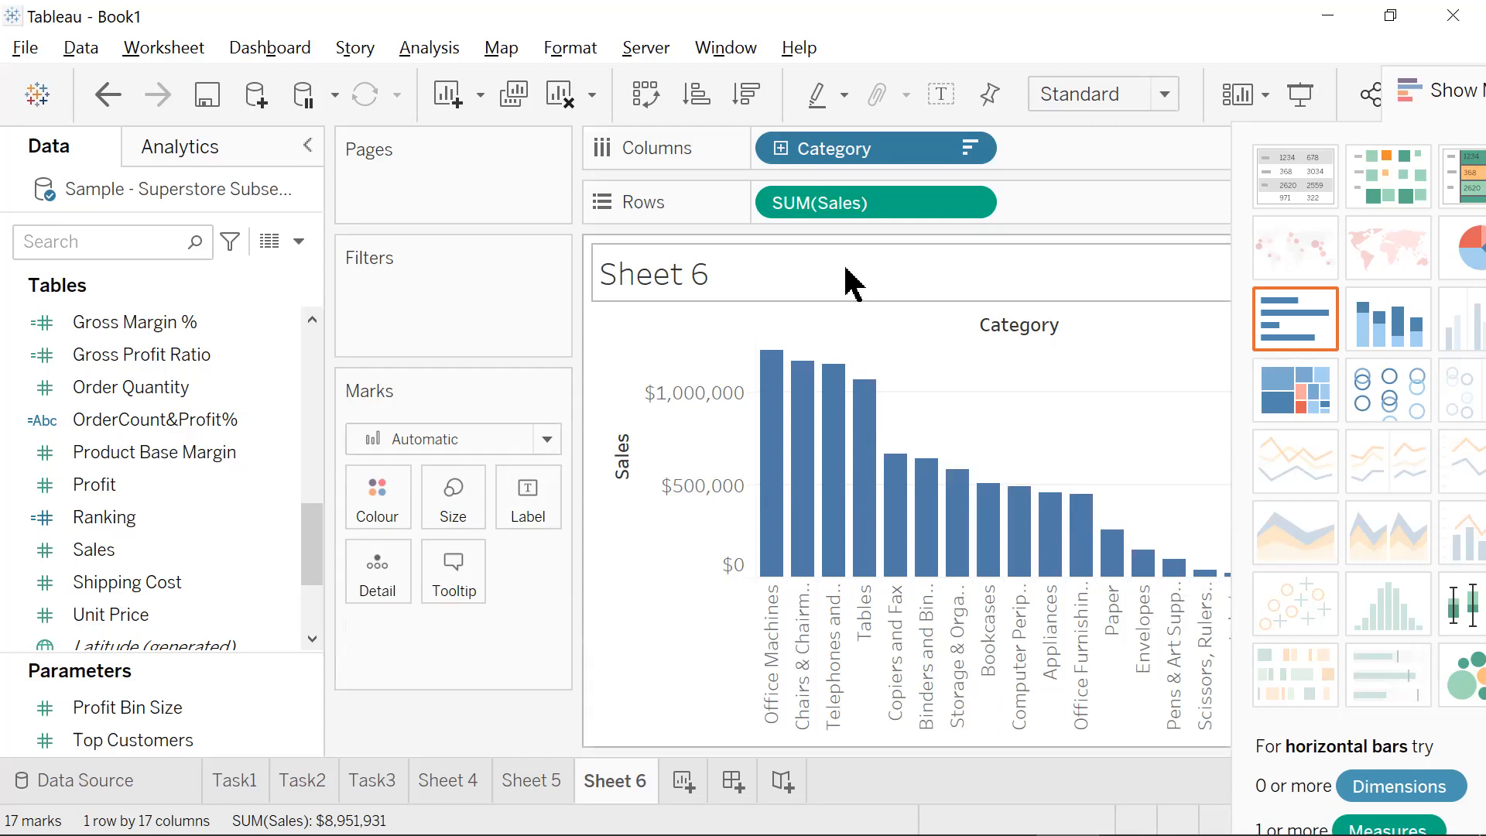
# - Add a Running Total (Sum) table calculation to SUM(Sales), computed using the specific dimension Category
pyautogui.click(968, 203)
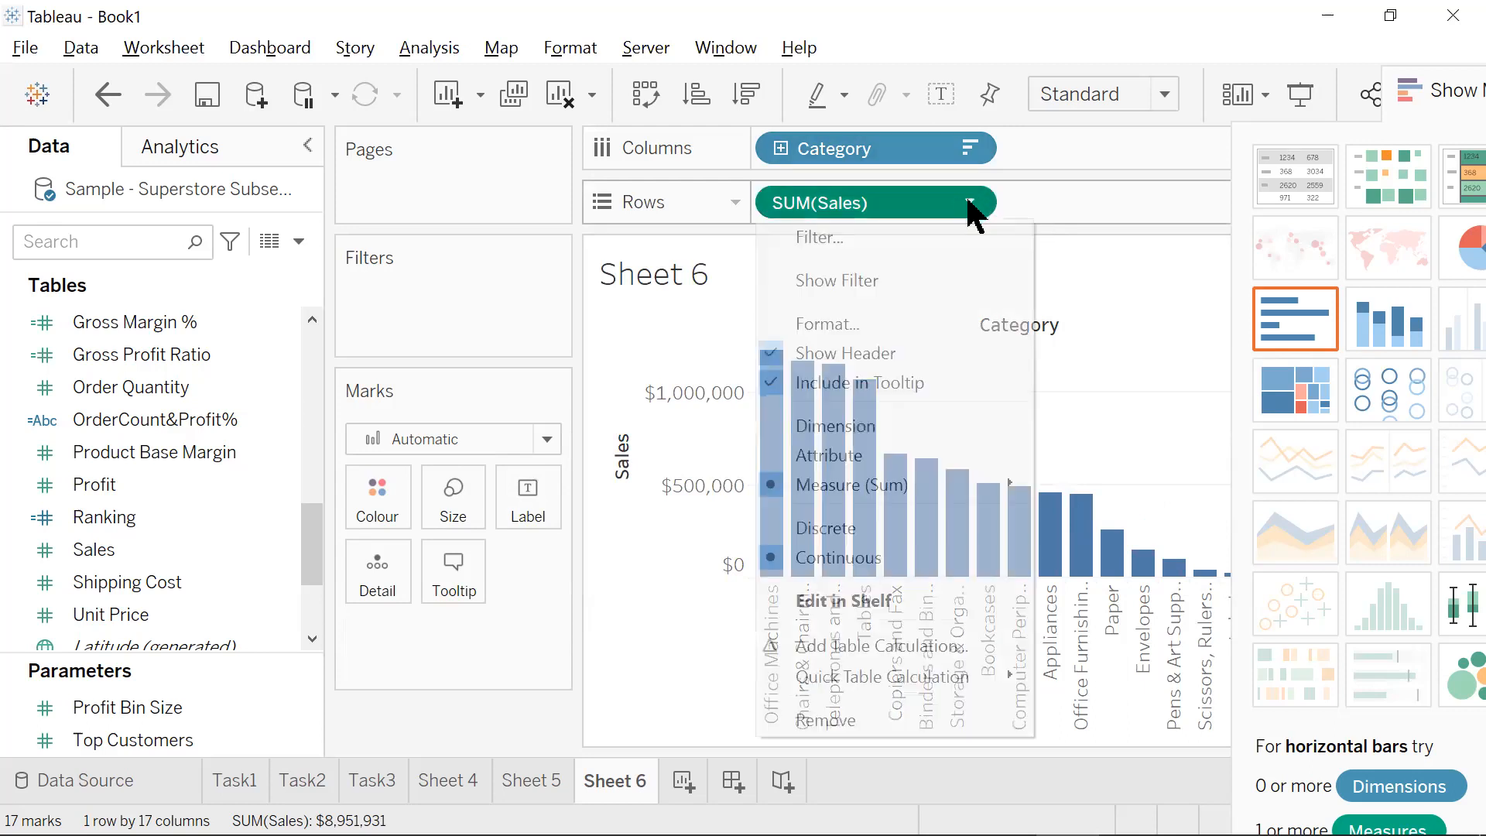
pyautogui.click(923, 647)
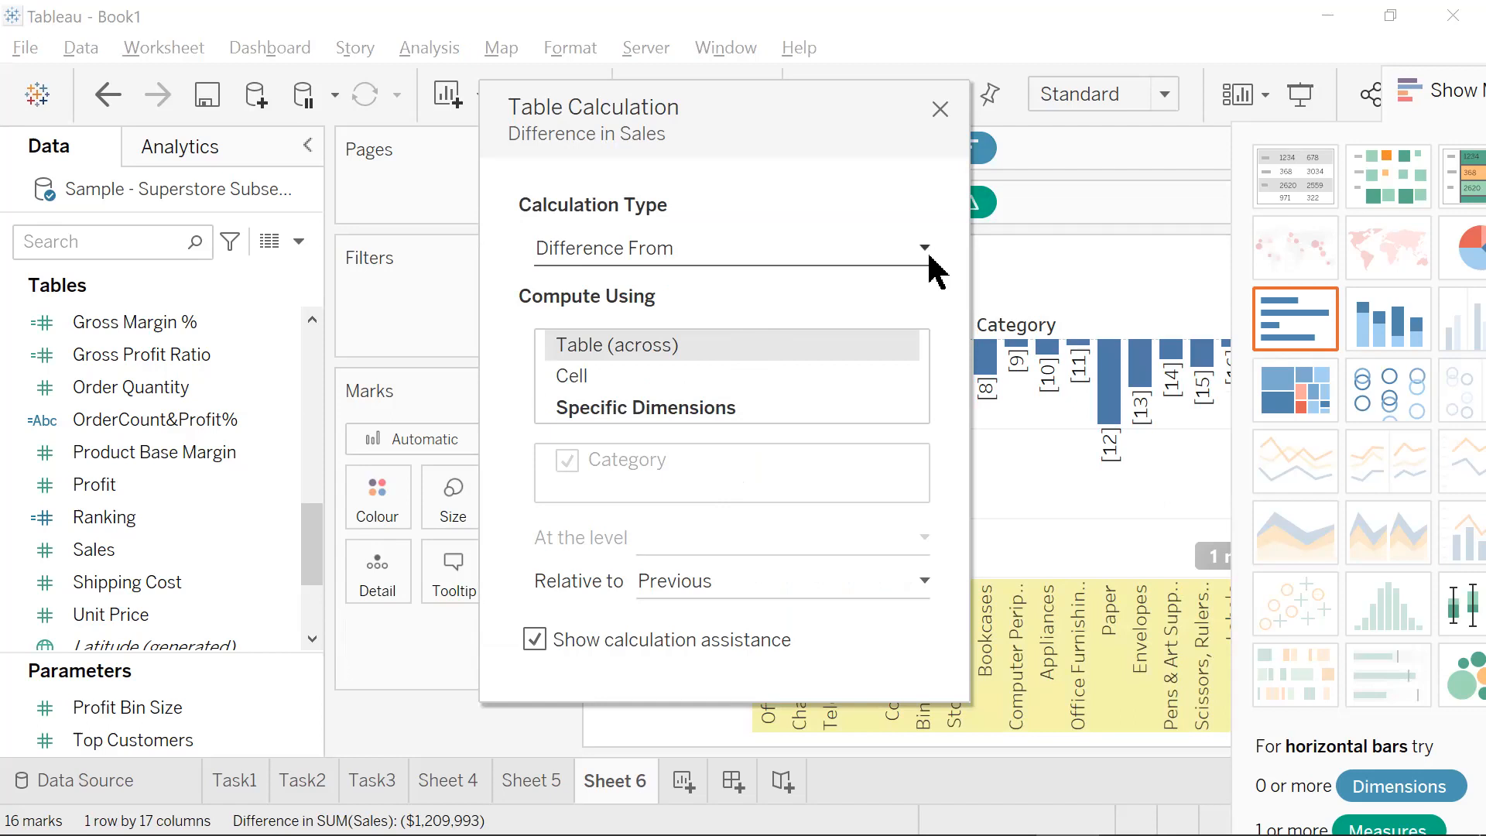
pyautogui.click(929, 258)
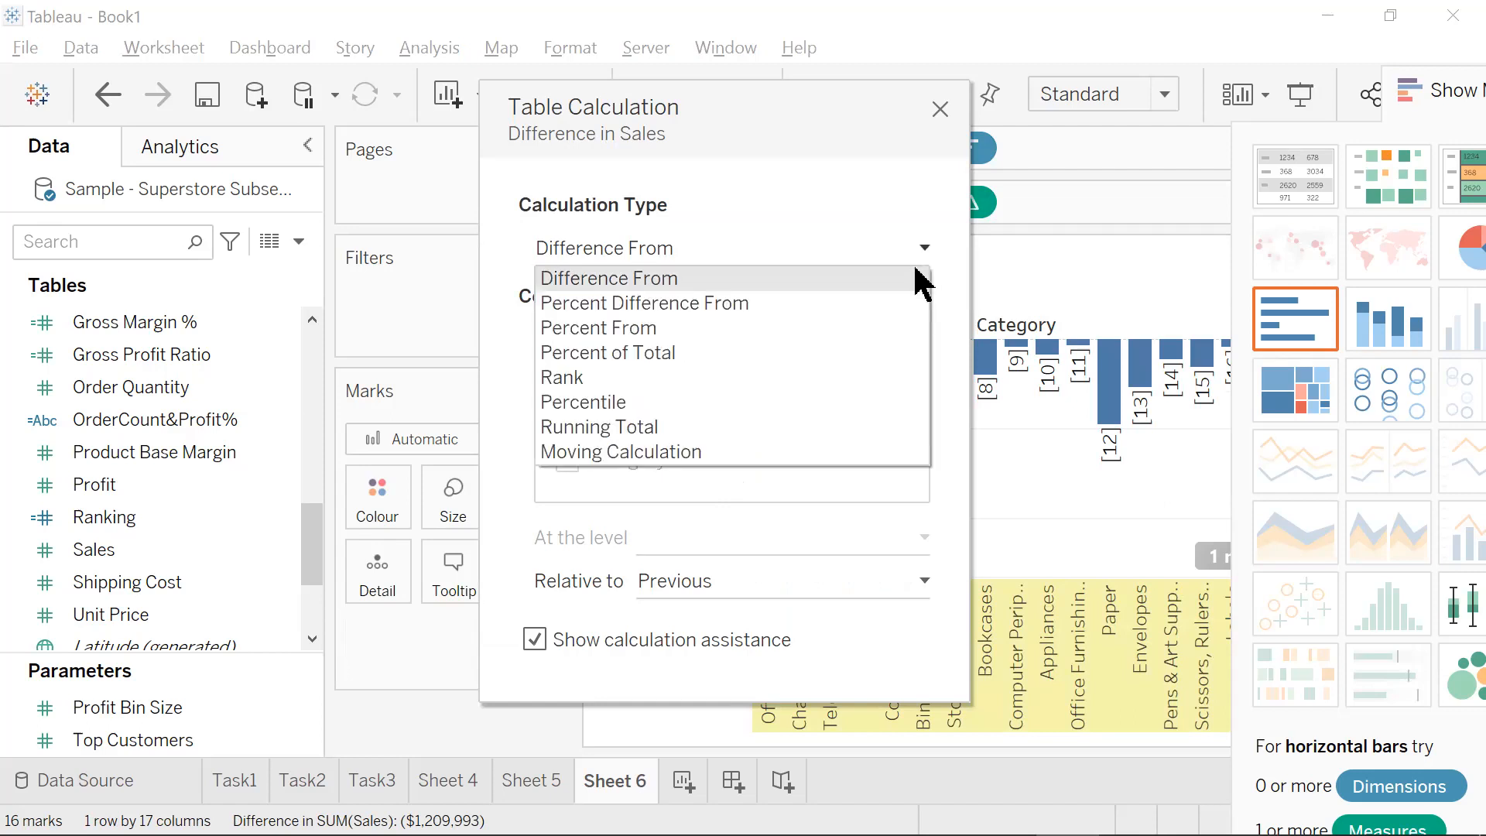
pyautogui.click(814, 428)
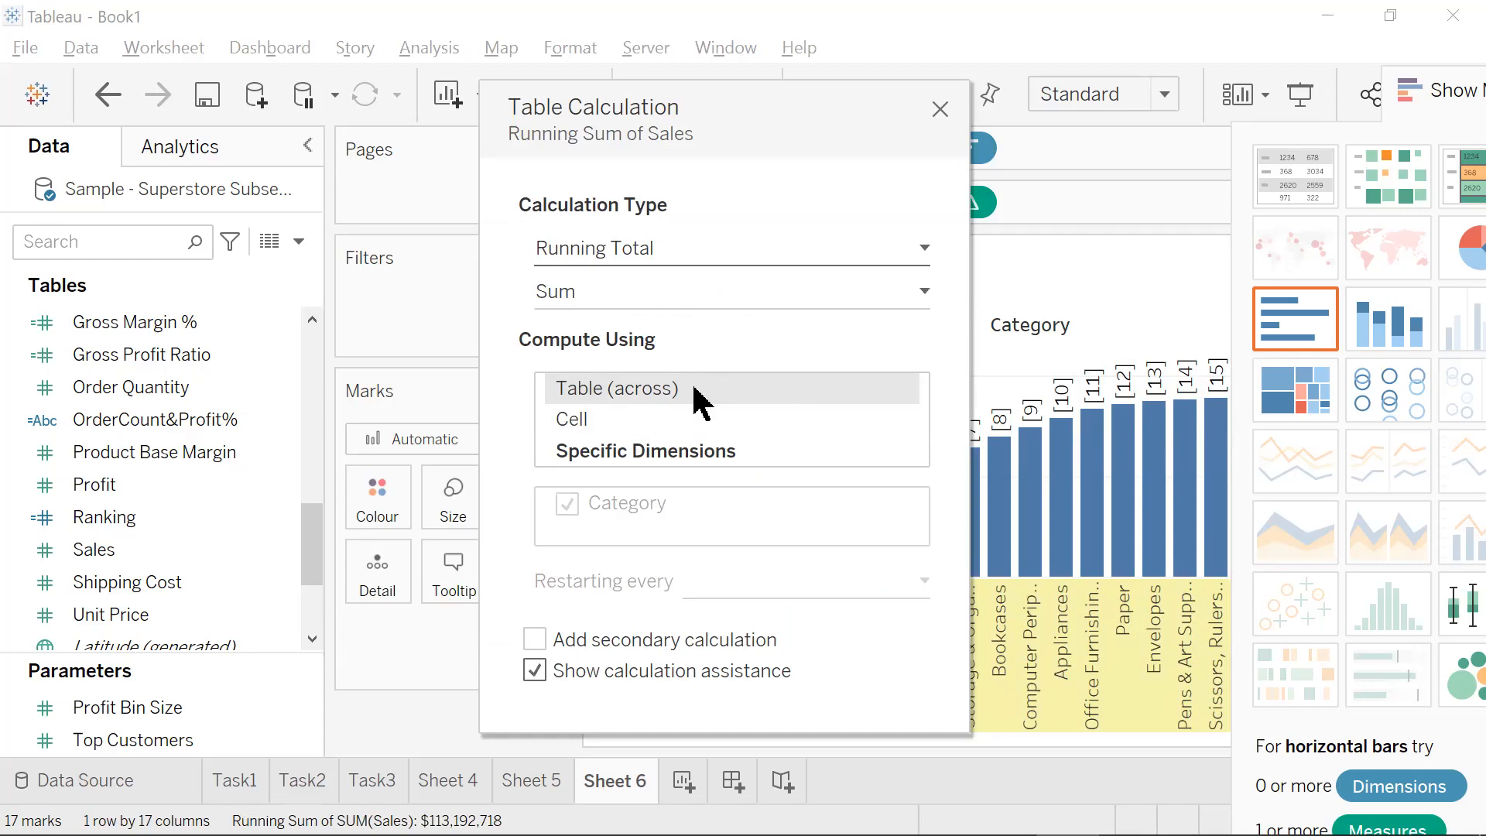
pyautogui.click(691, 457)
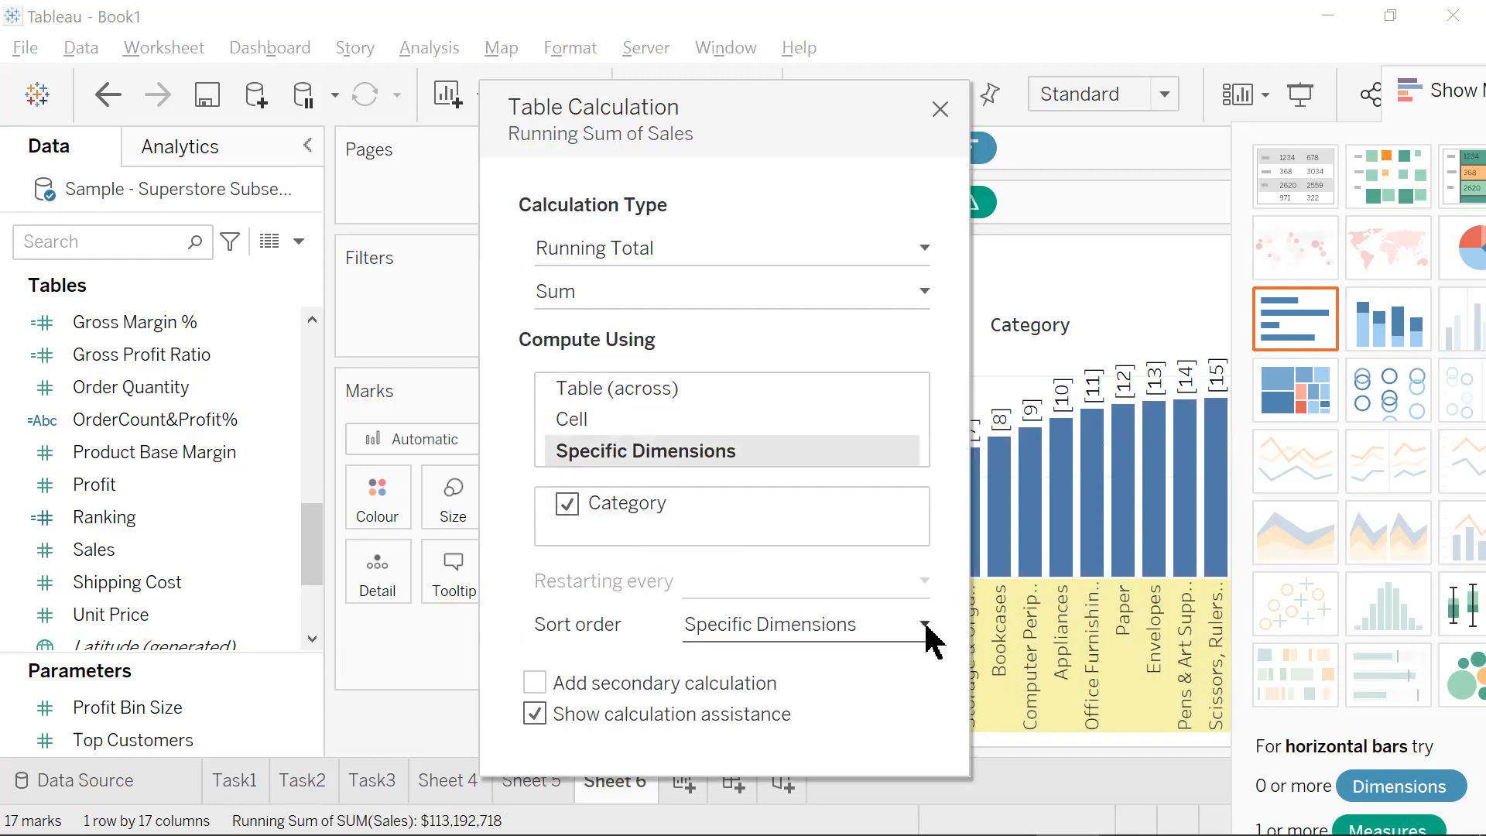
# - Add a secondary Percent of Total calculation to the running total, computed using the specific dimension Category
pyautogui.click(532, 684)
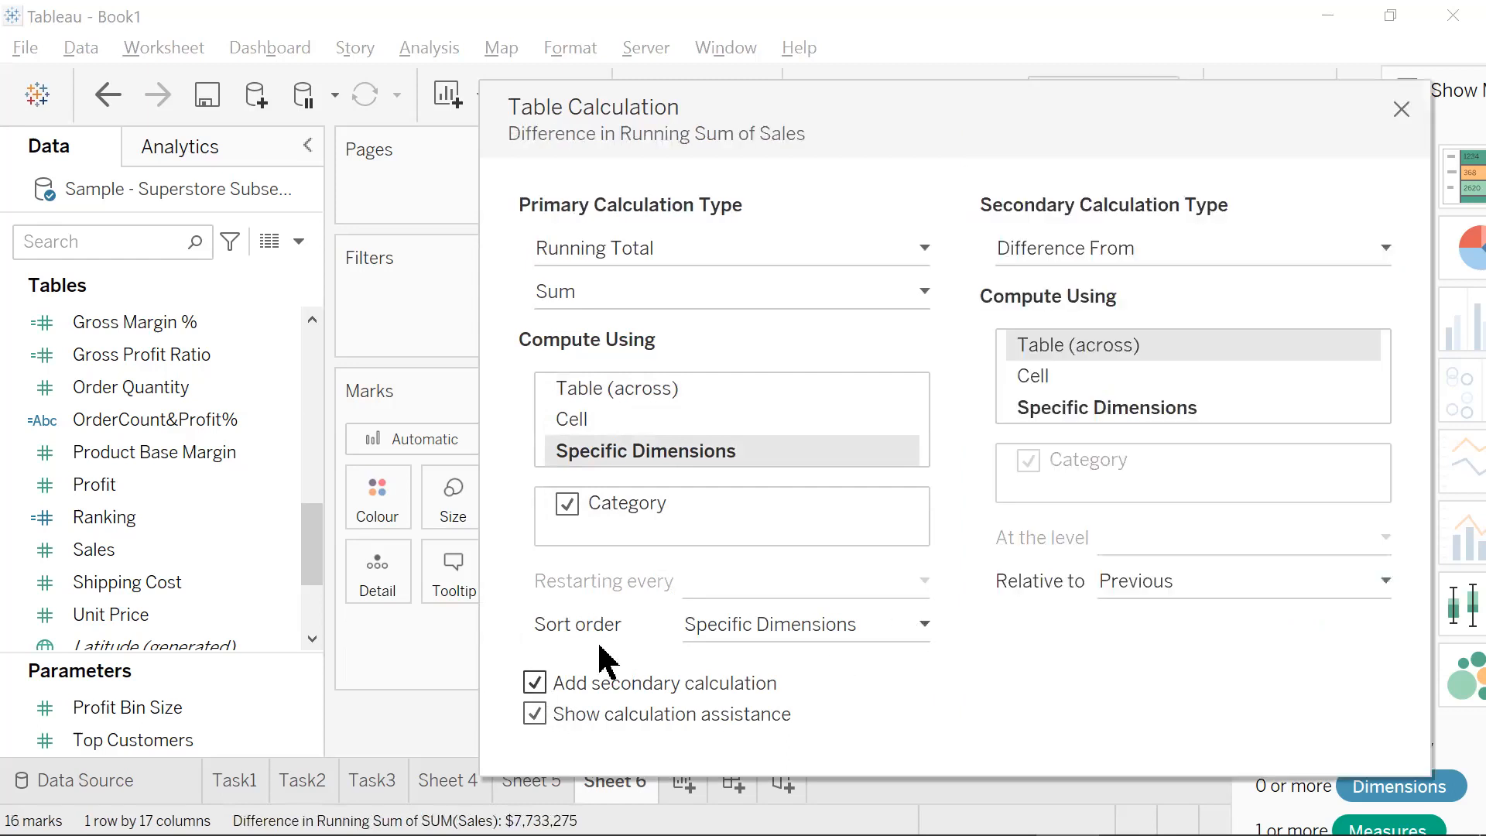
pyautogui.click(1385, 248)
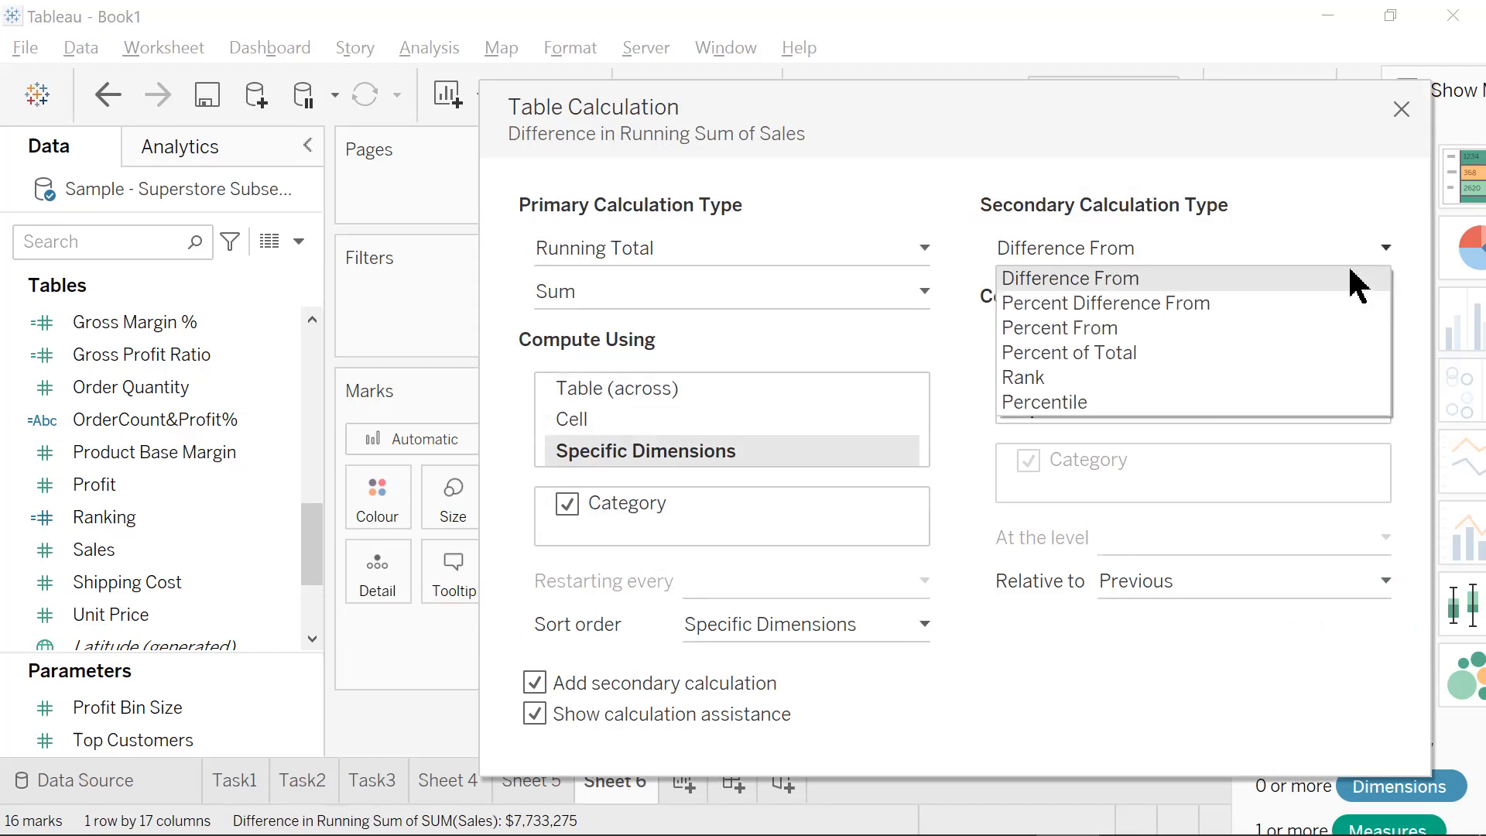
pyautogui.click(1264, 358)
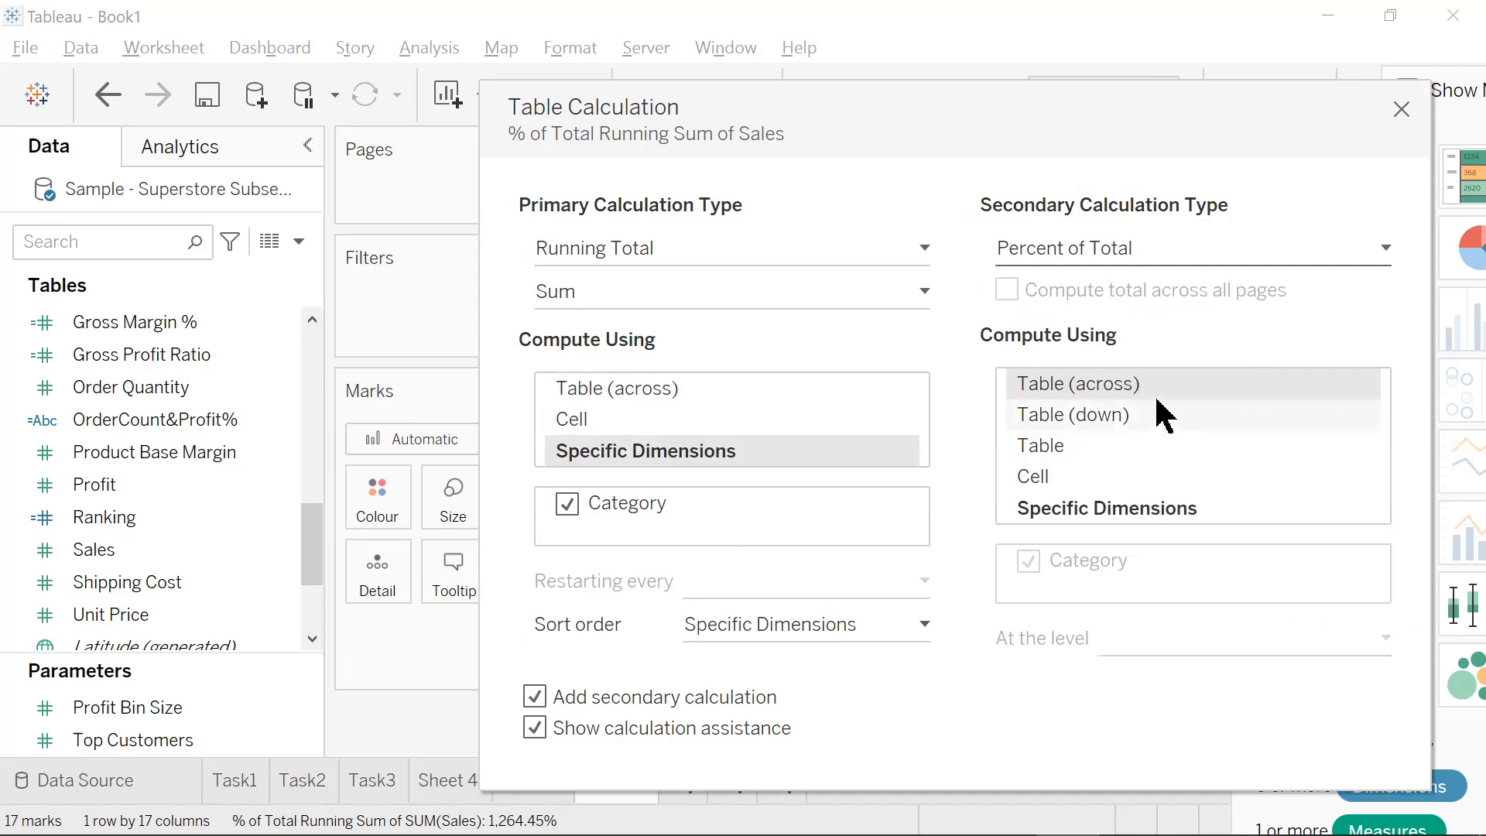
pyautogui.click(1151, 509)
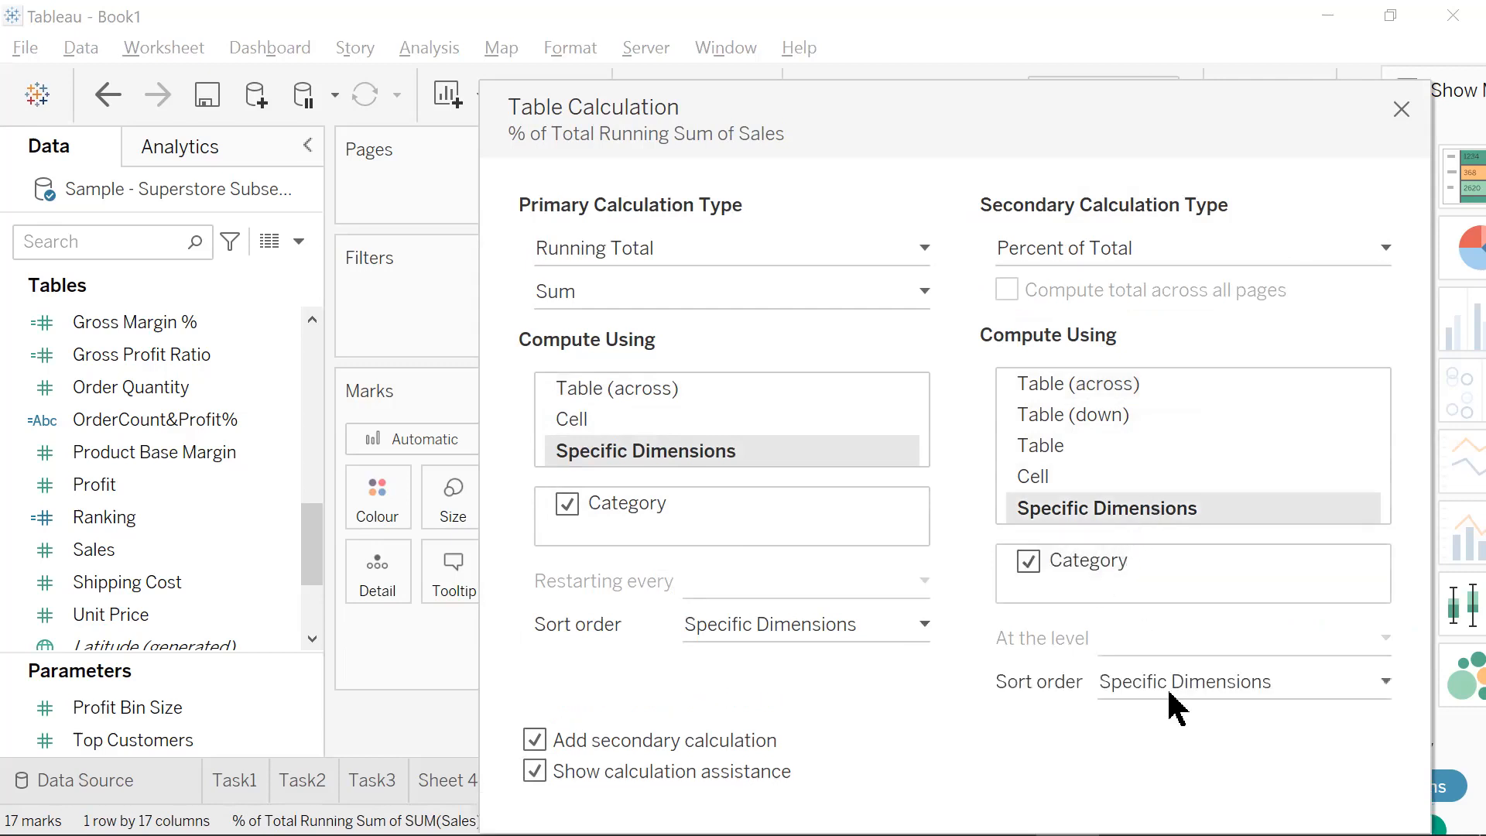
pyautogui.click(1401, 109)
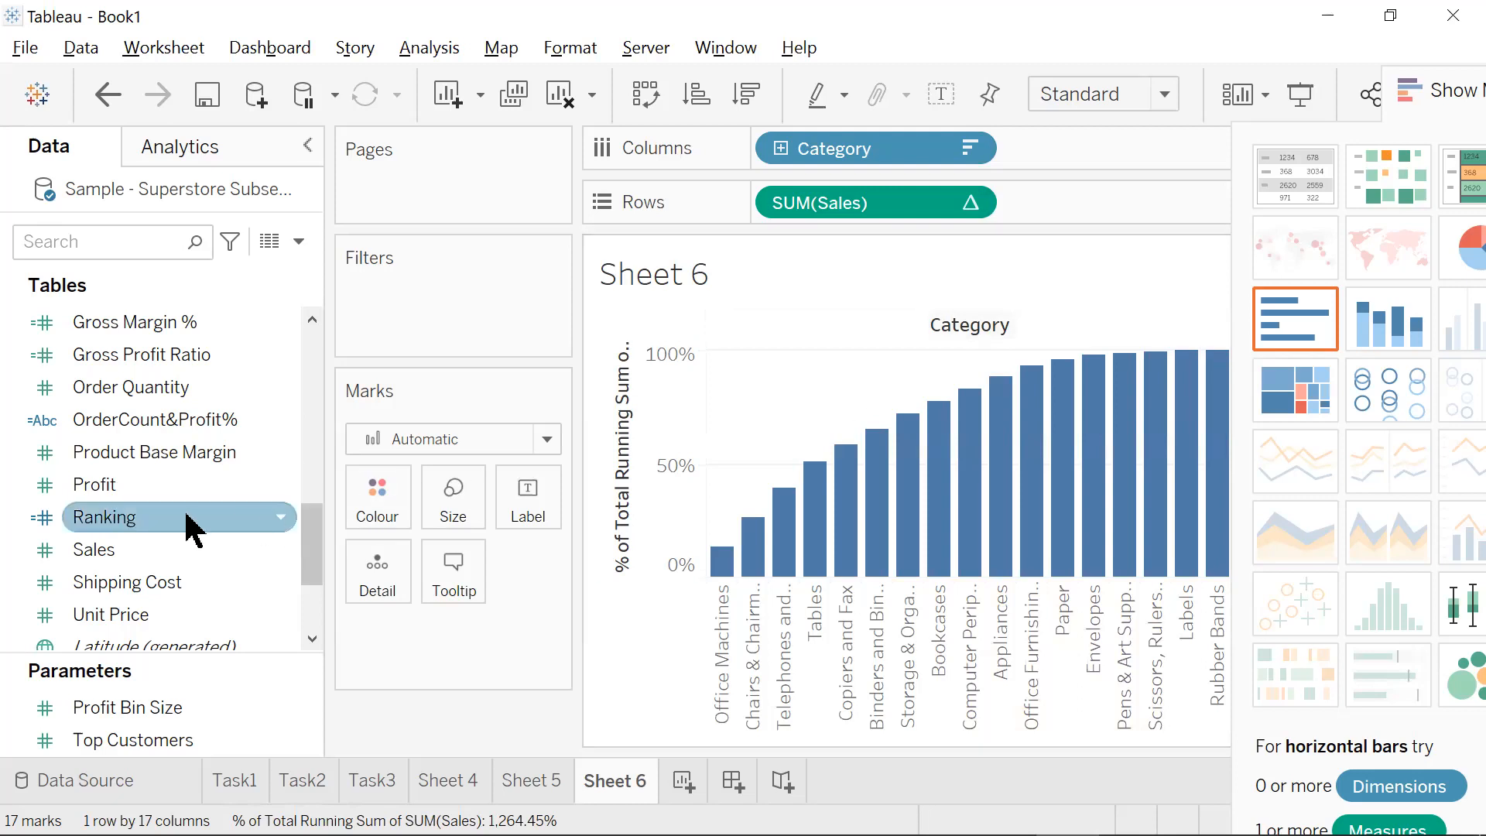
# - Add Sales to the chart as a second measure on a dual axis and set all marks to Bar
pyautogui.click(172, 560)
pyautogui.moveTo(171, 551); pyautogui.dragTo(138, 541)
pyautogui.moveTo(1445, 89); pyautogui.dragTo(1463, 93)
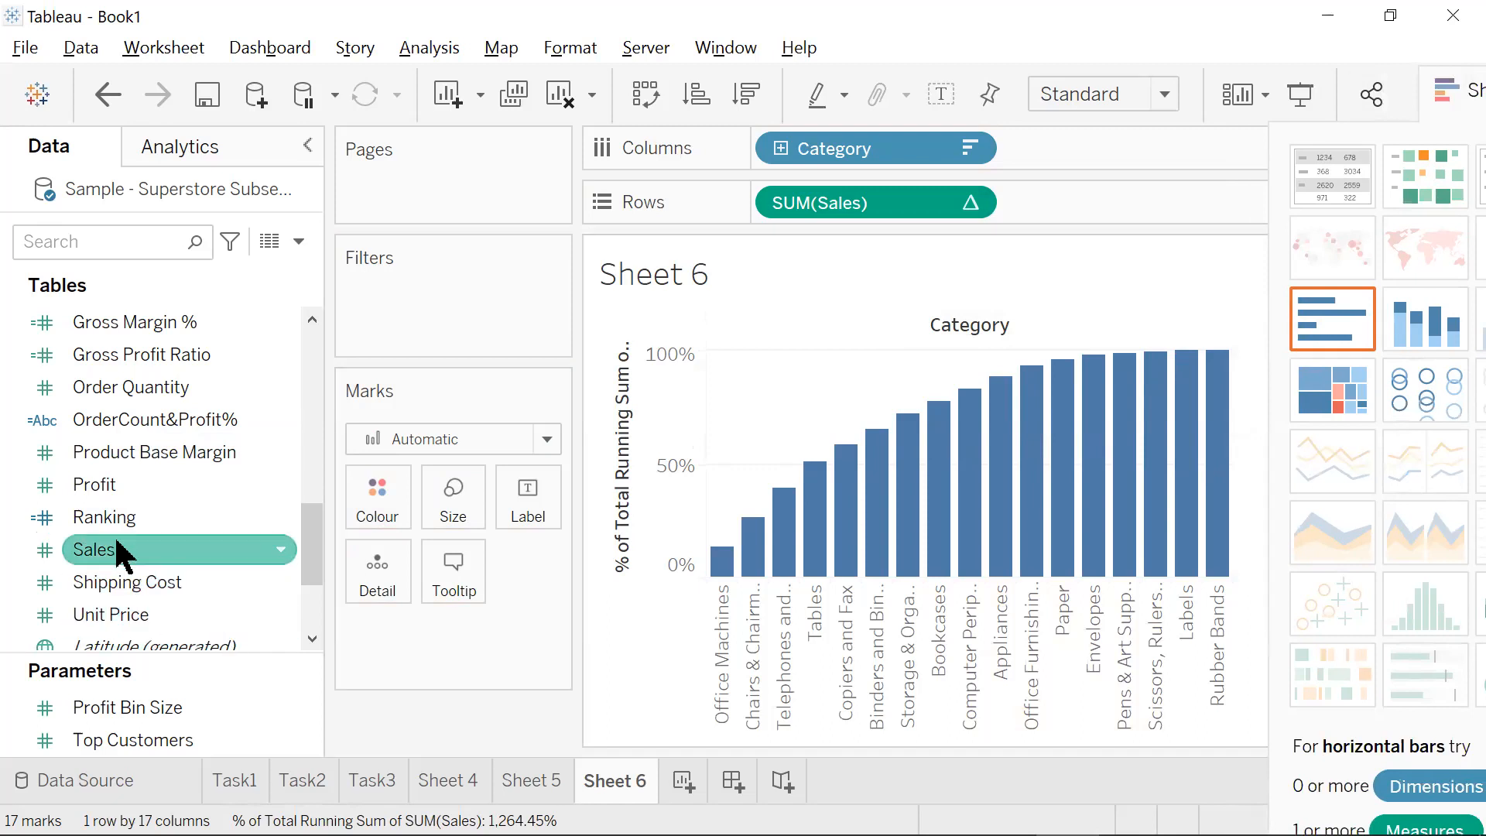
pyautogui.moveTo(119, 554); pyautogui.dragTo(1232, 370)
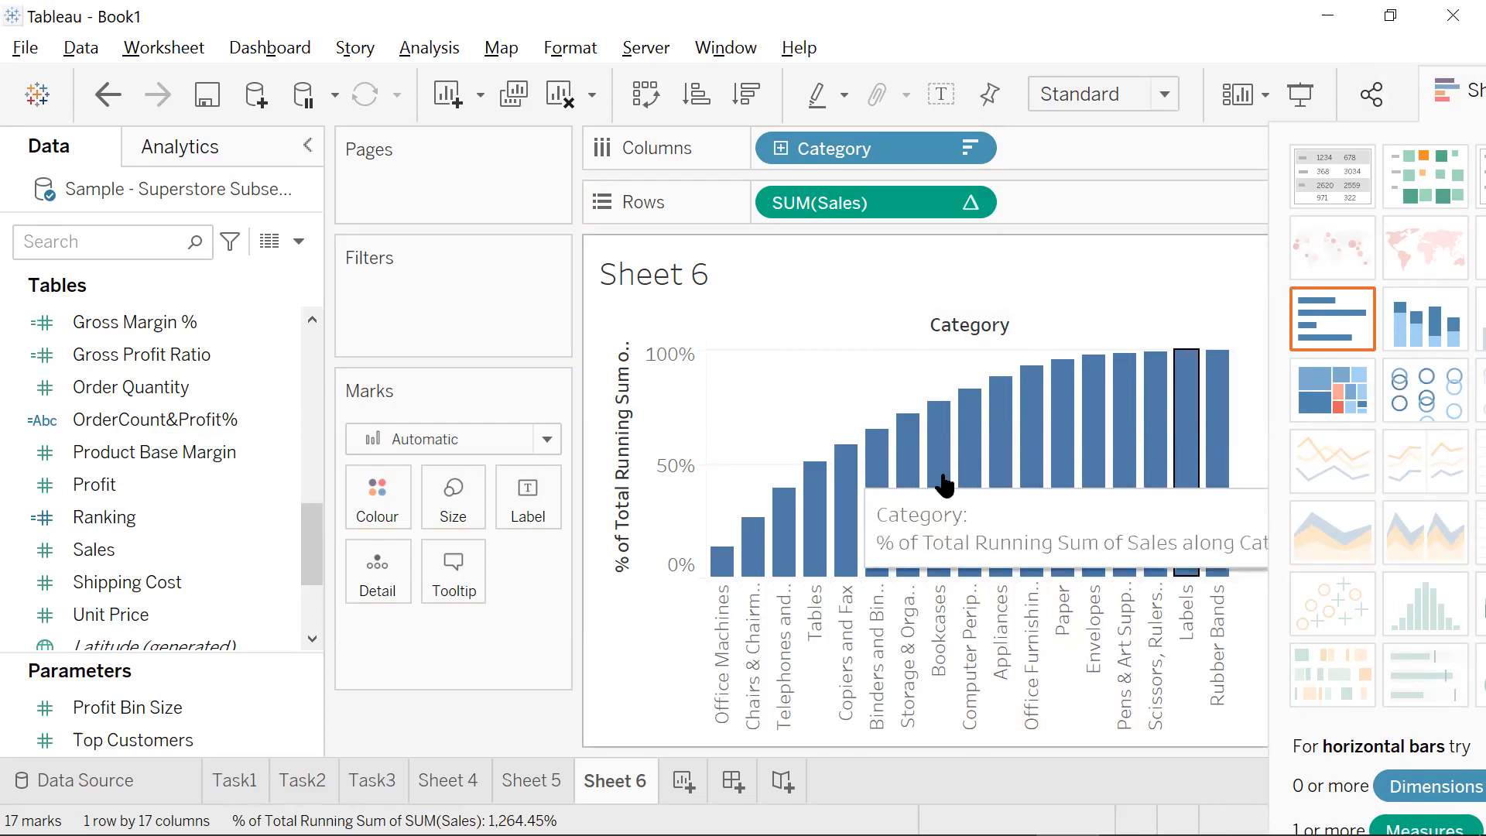
pyautogui.moveTo(97, 551); pyautogui.dragTo(1222, 464)
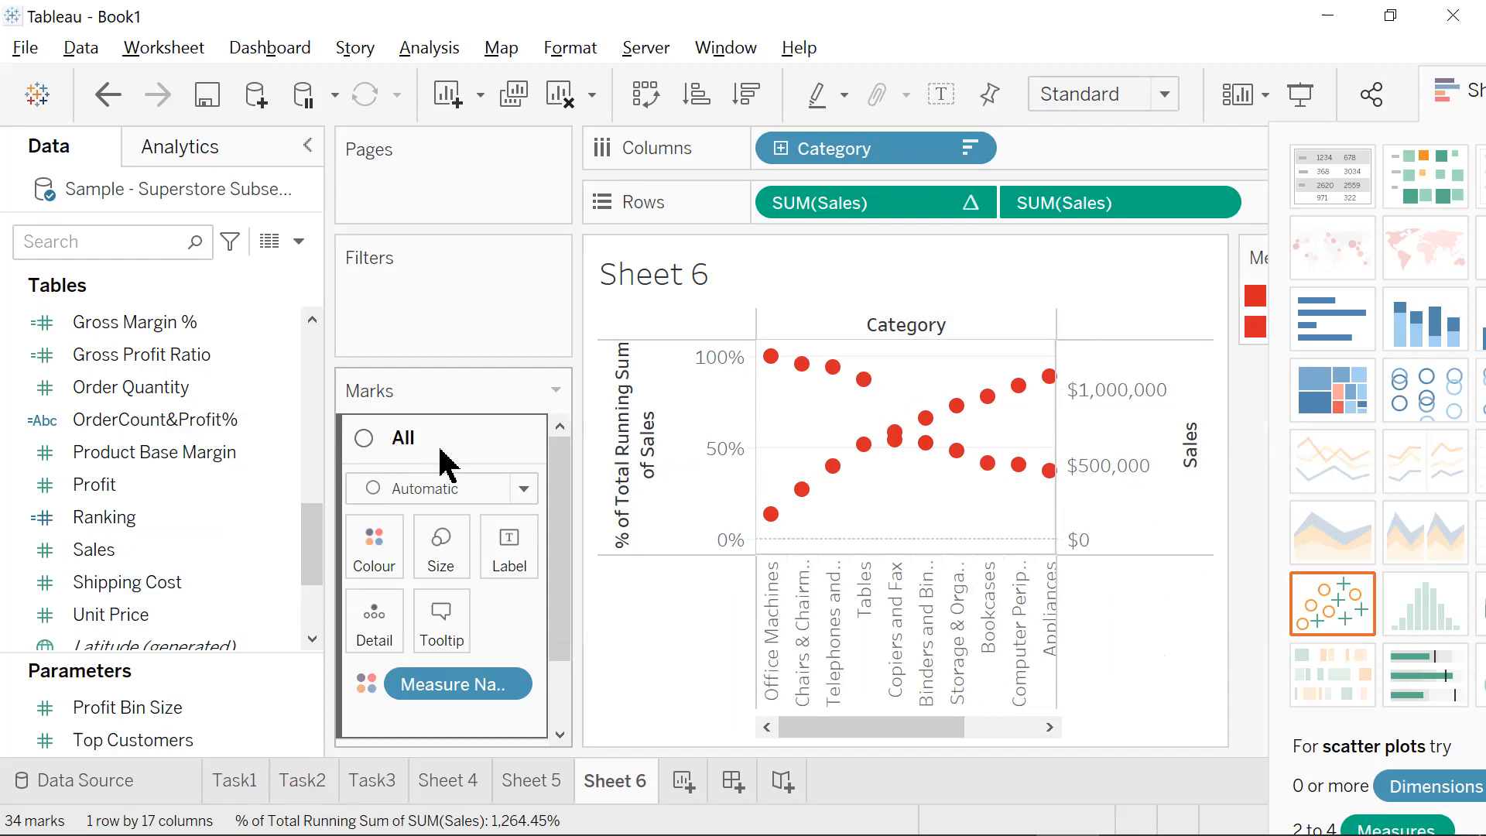
pyautogui.click(520, 494)
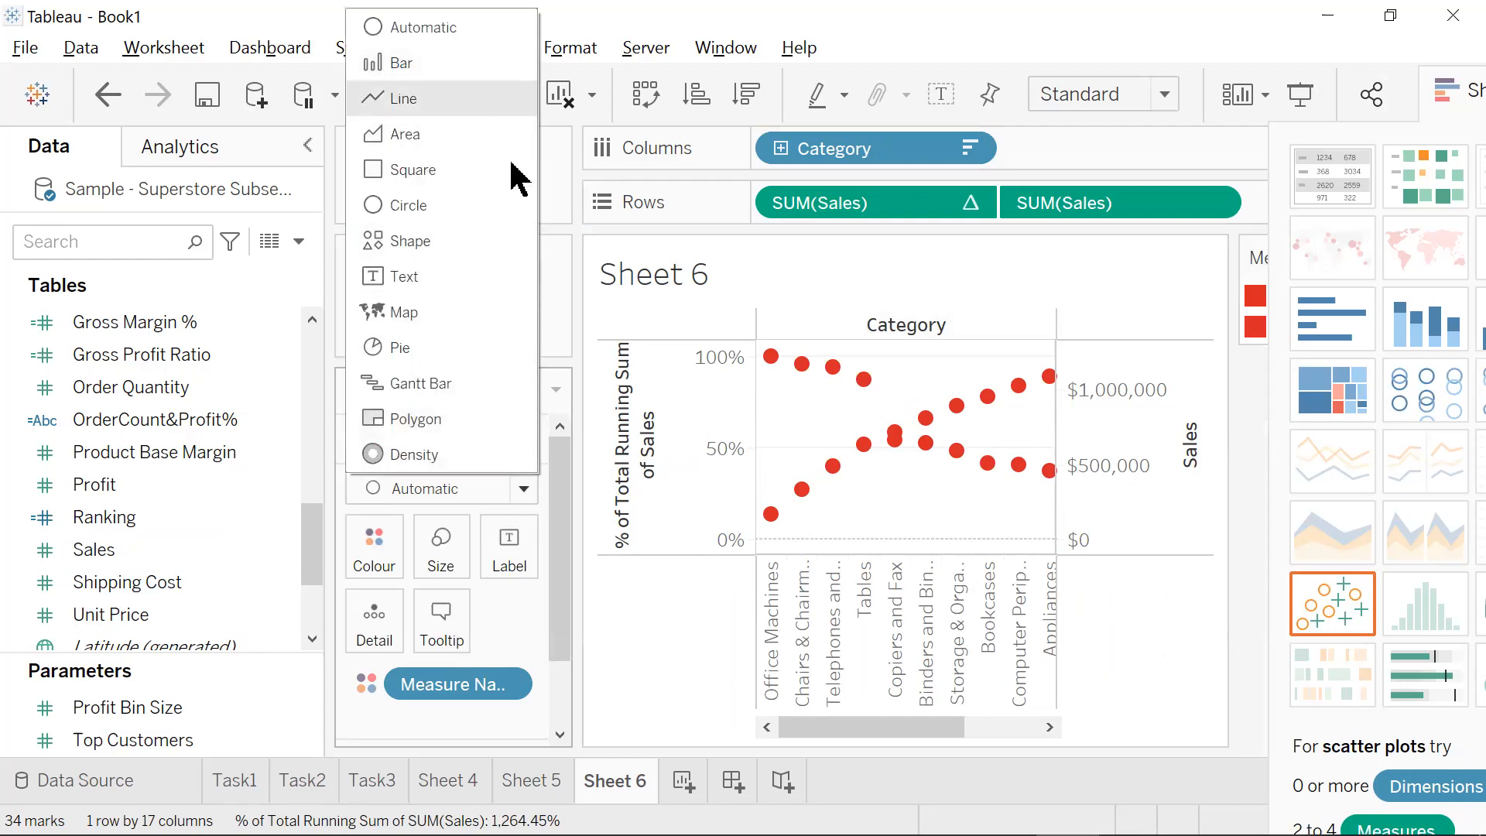
pyautogui.click(507, 65)
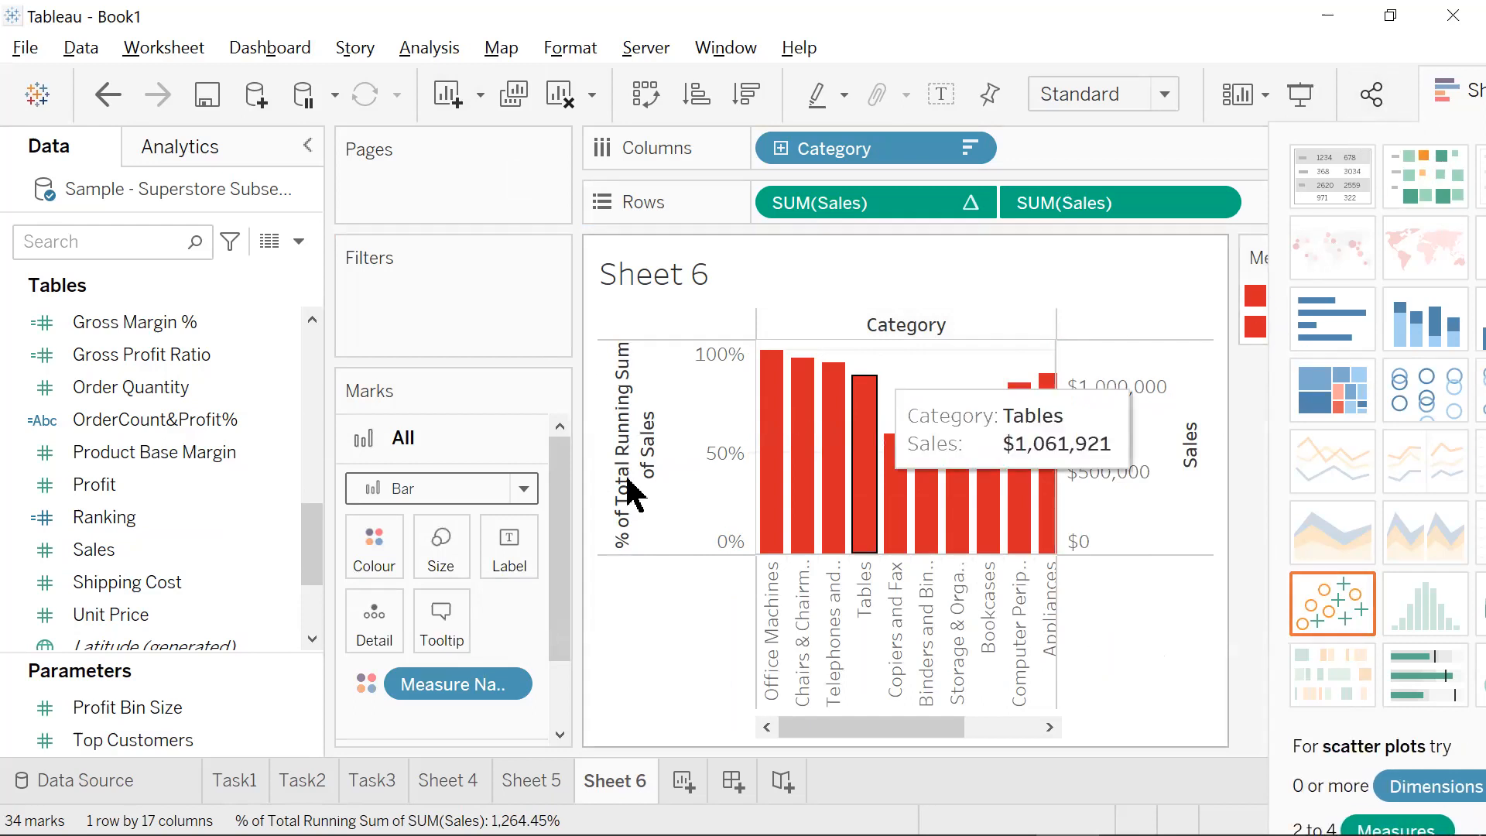
# - Colour the Sales measure blue using the Tableau Classic 10 palette in the Measure Names colours
pyautogui.click(375, 545)
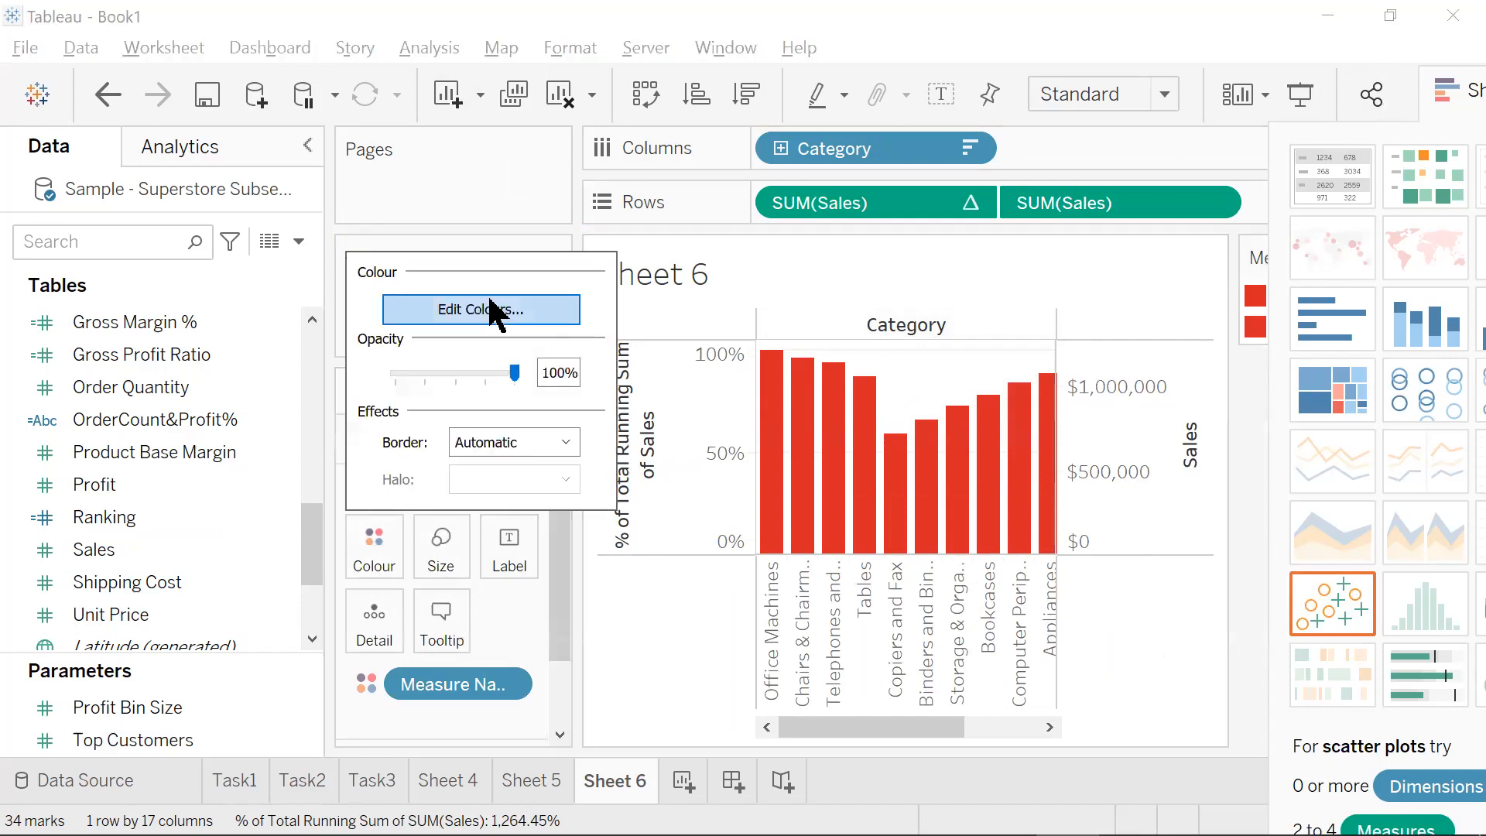
pyautogui.click(569, 318)
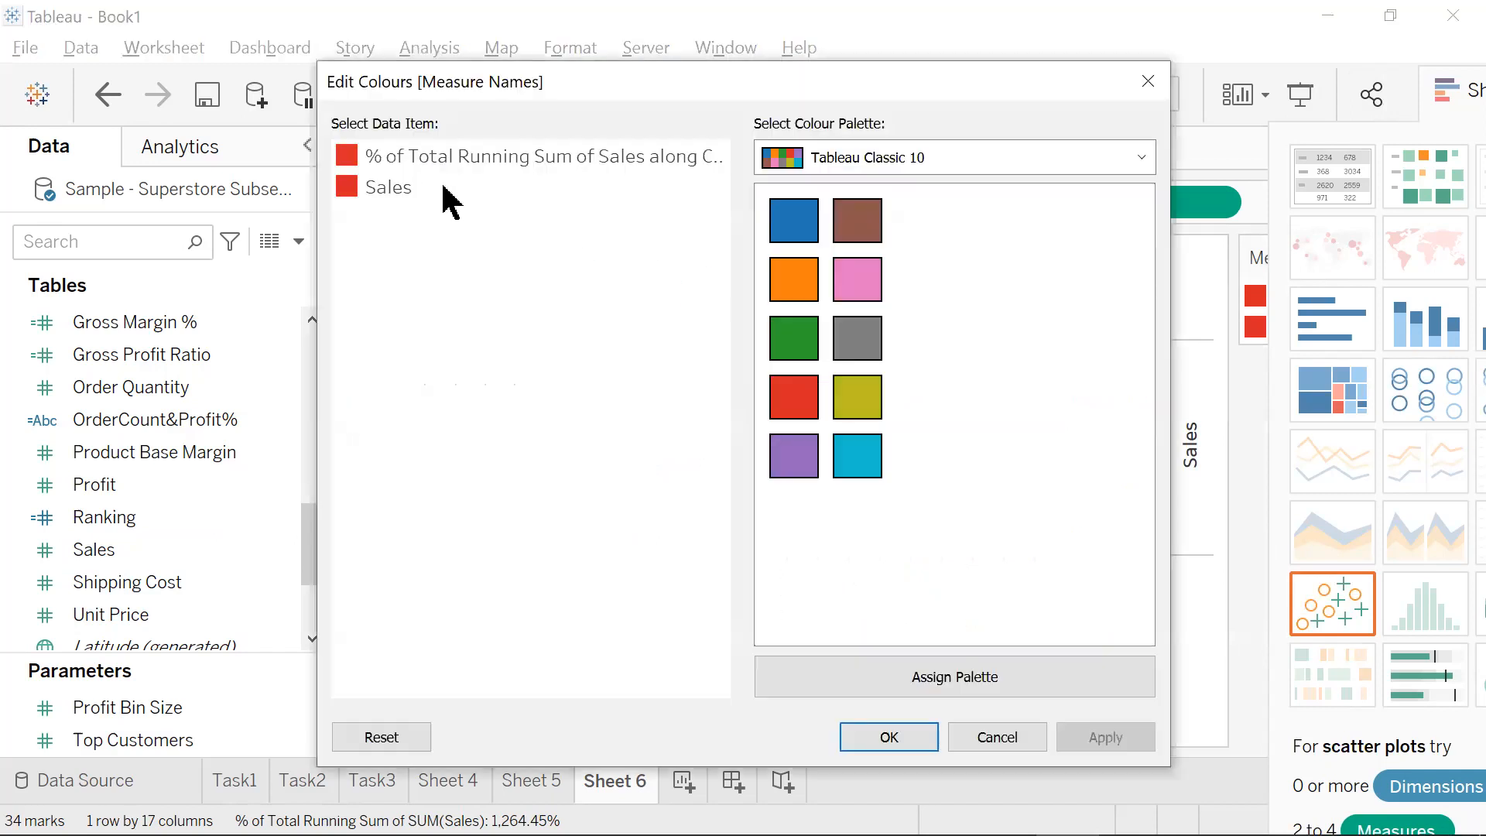
pyautogui.click(348, 197)
pyautogui.click(797, 220)
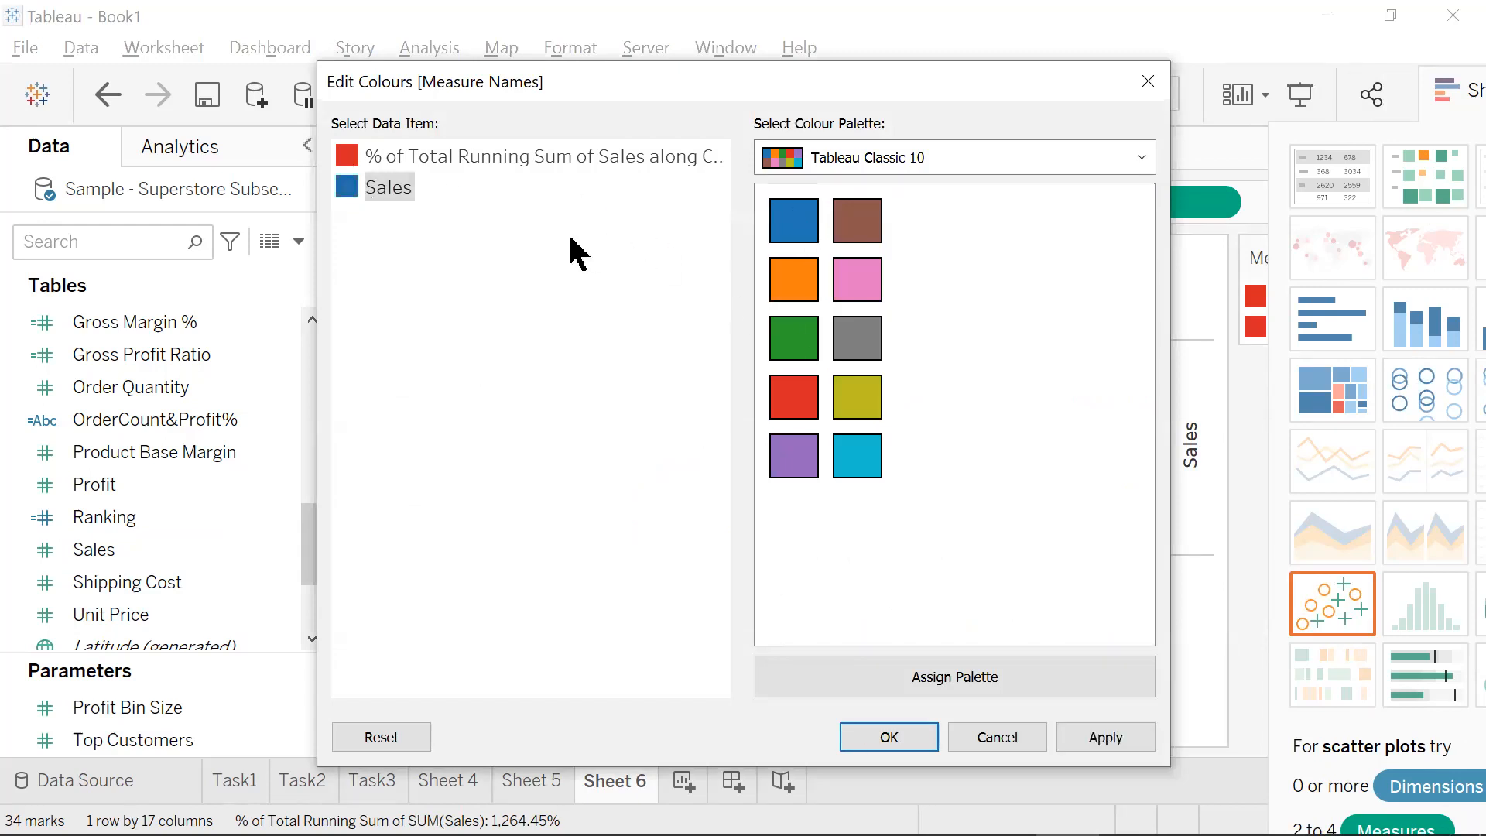
pyautogui.click(1122, 744)
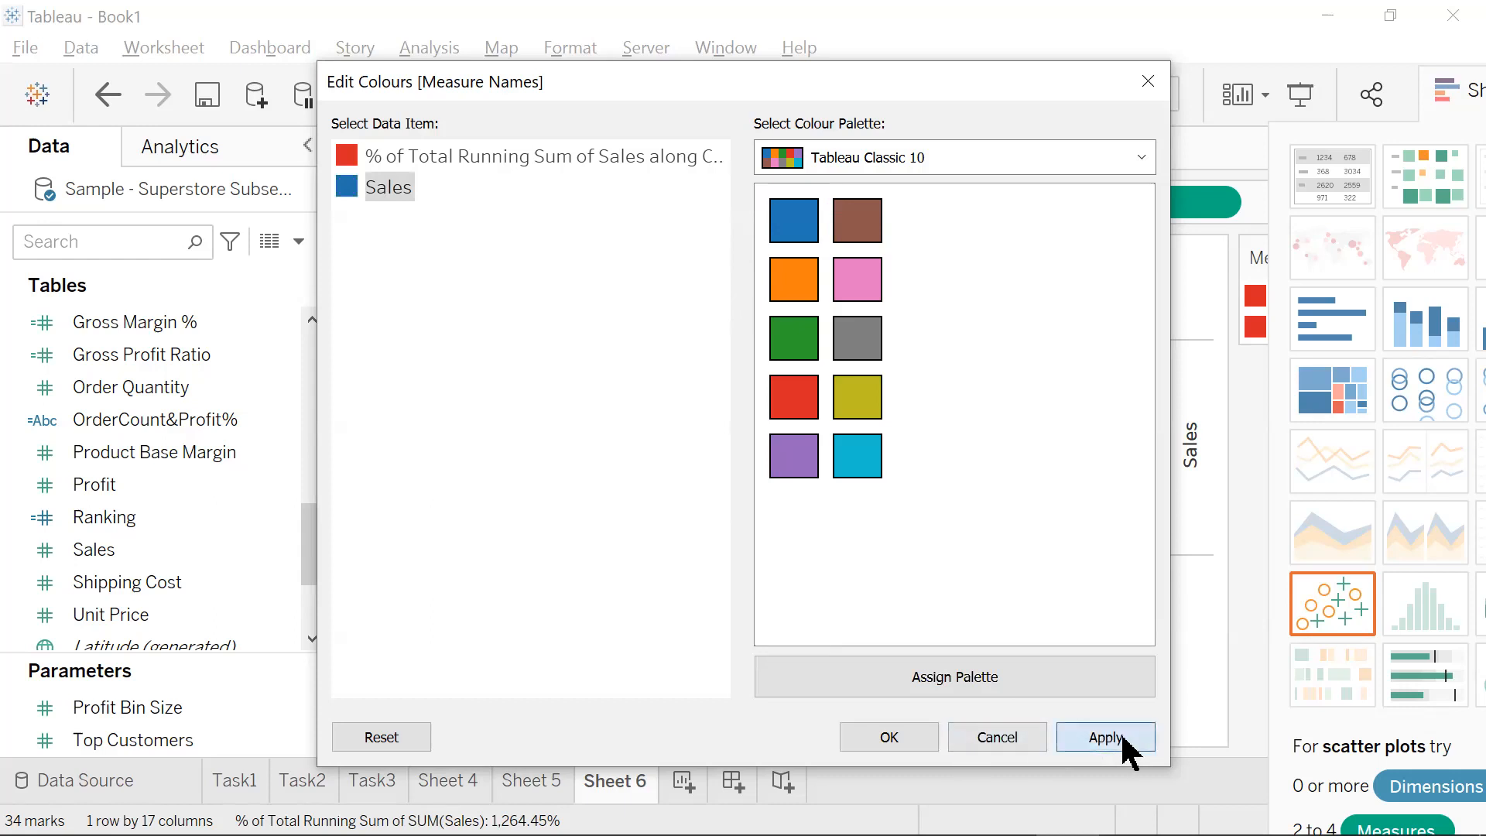
pyautogui.click(931, 745)
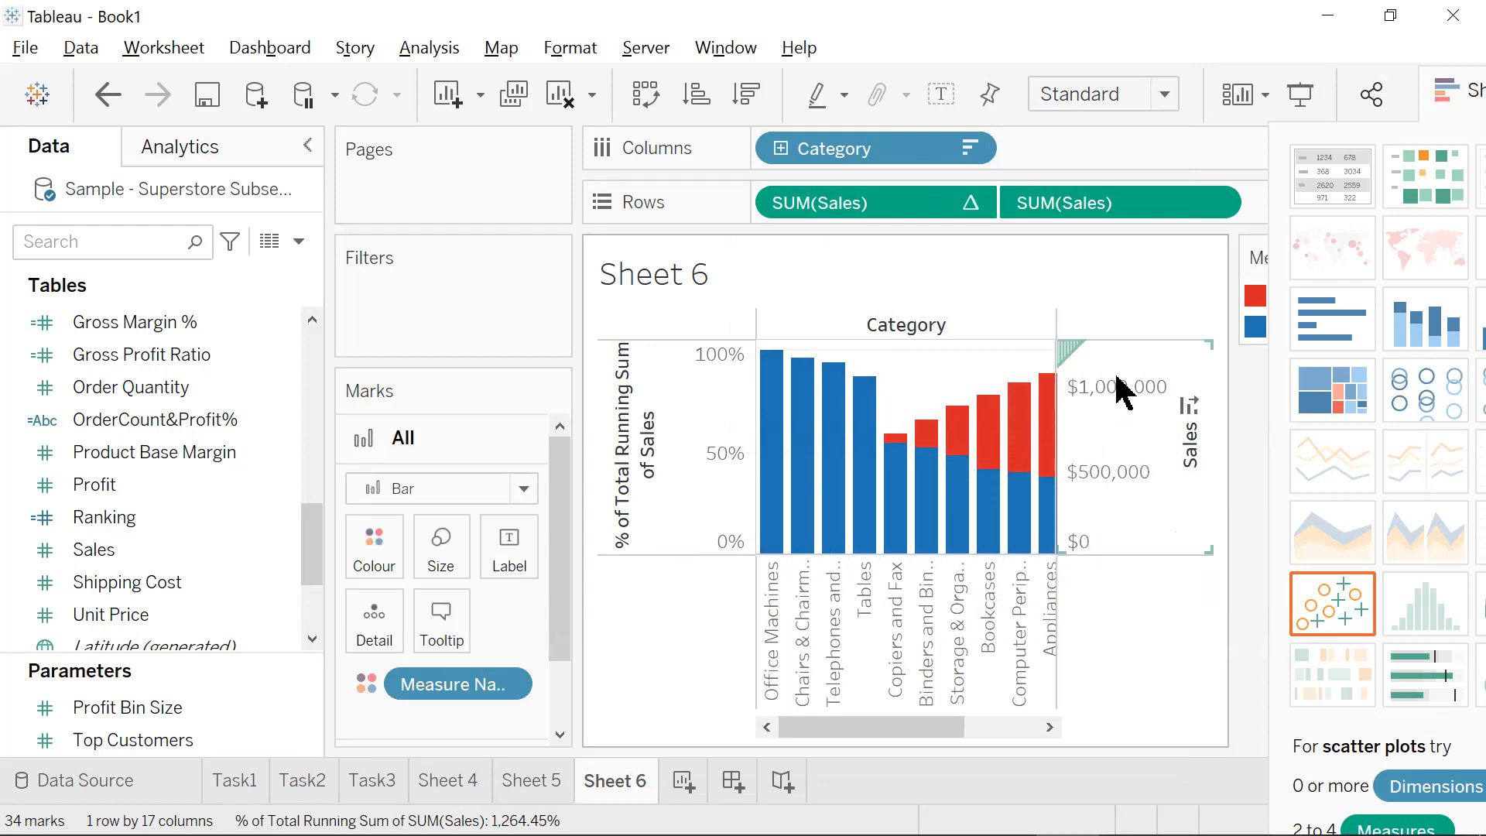
# - Fit the sheet to Entire View and swap the two dual-axis measures so plain SUM(Sales) comes first on Rows
pyautogui.click(1122, 96)
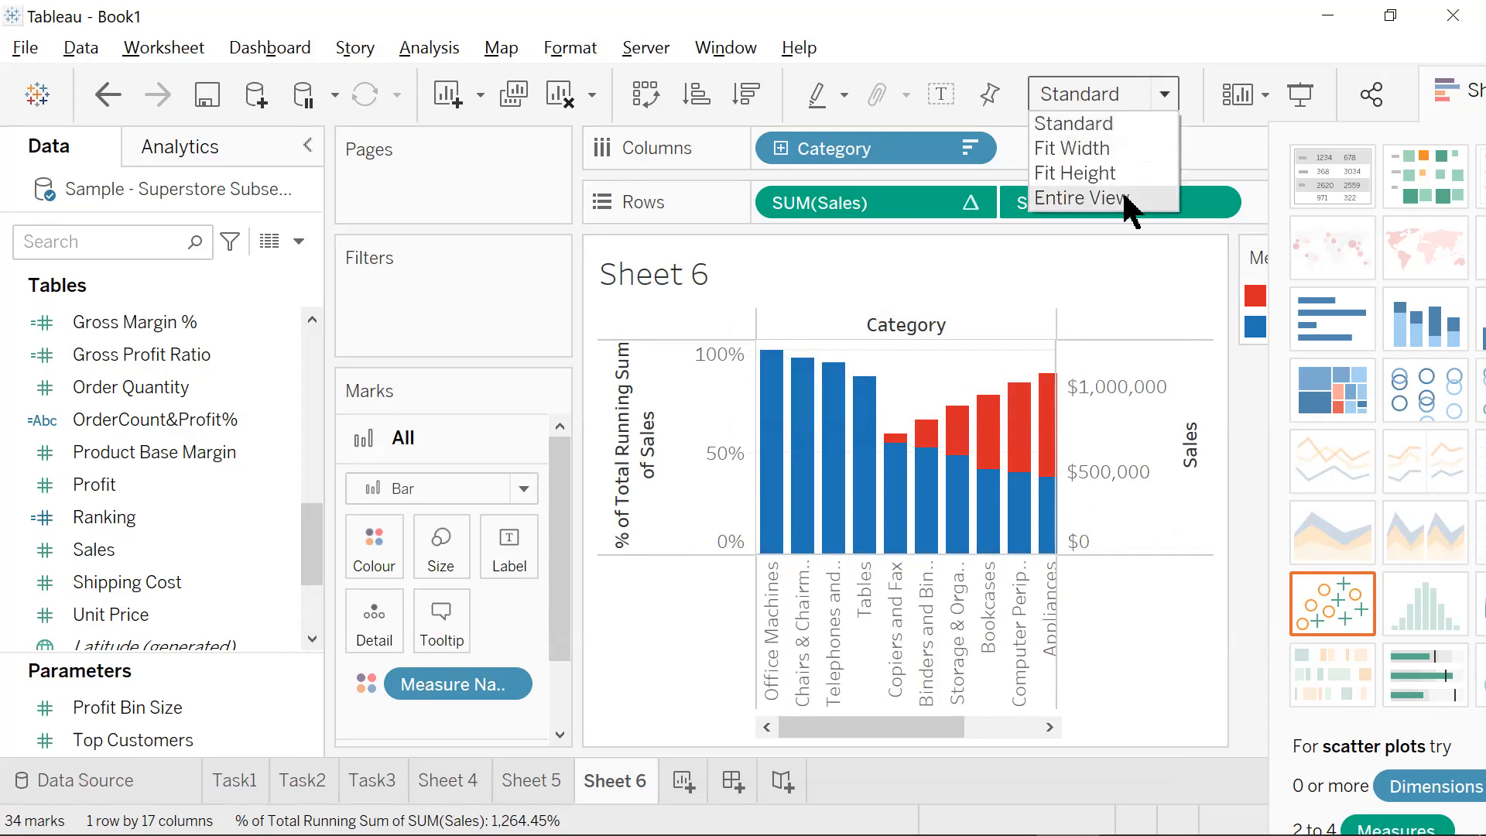
pyautogui.click(1126, 198)
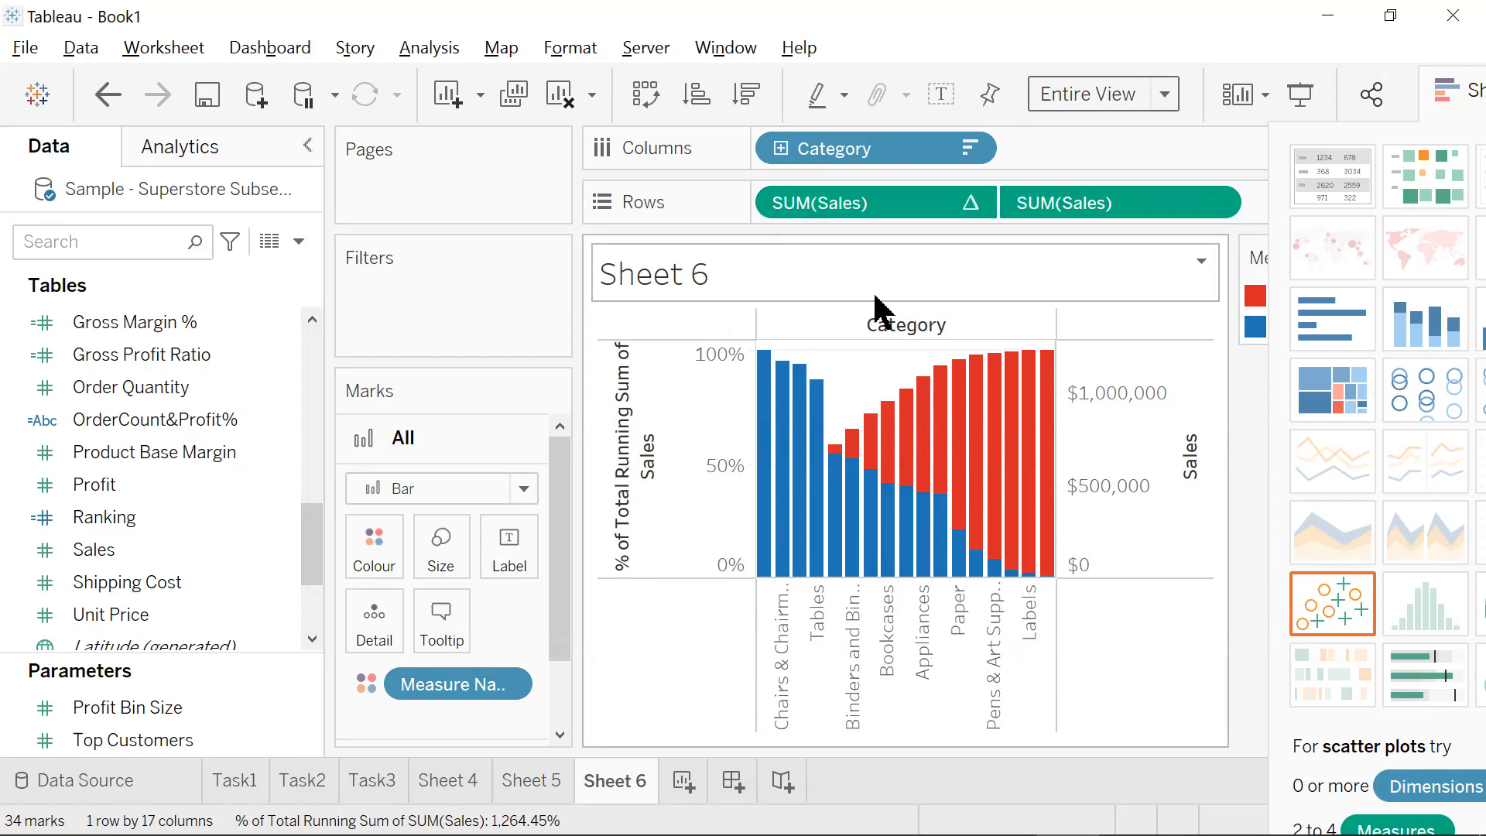
pyautogui.click(882, 202)
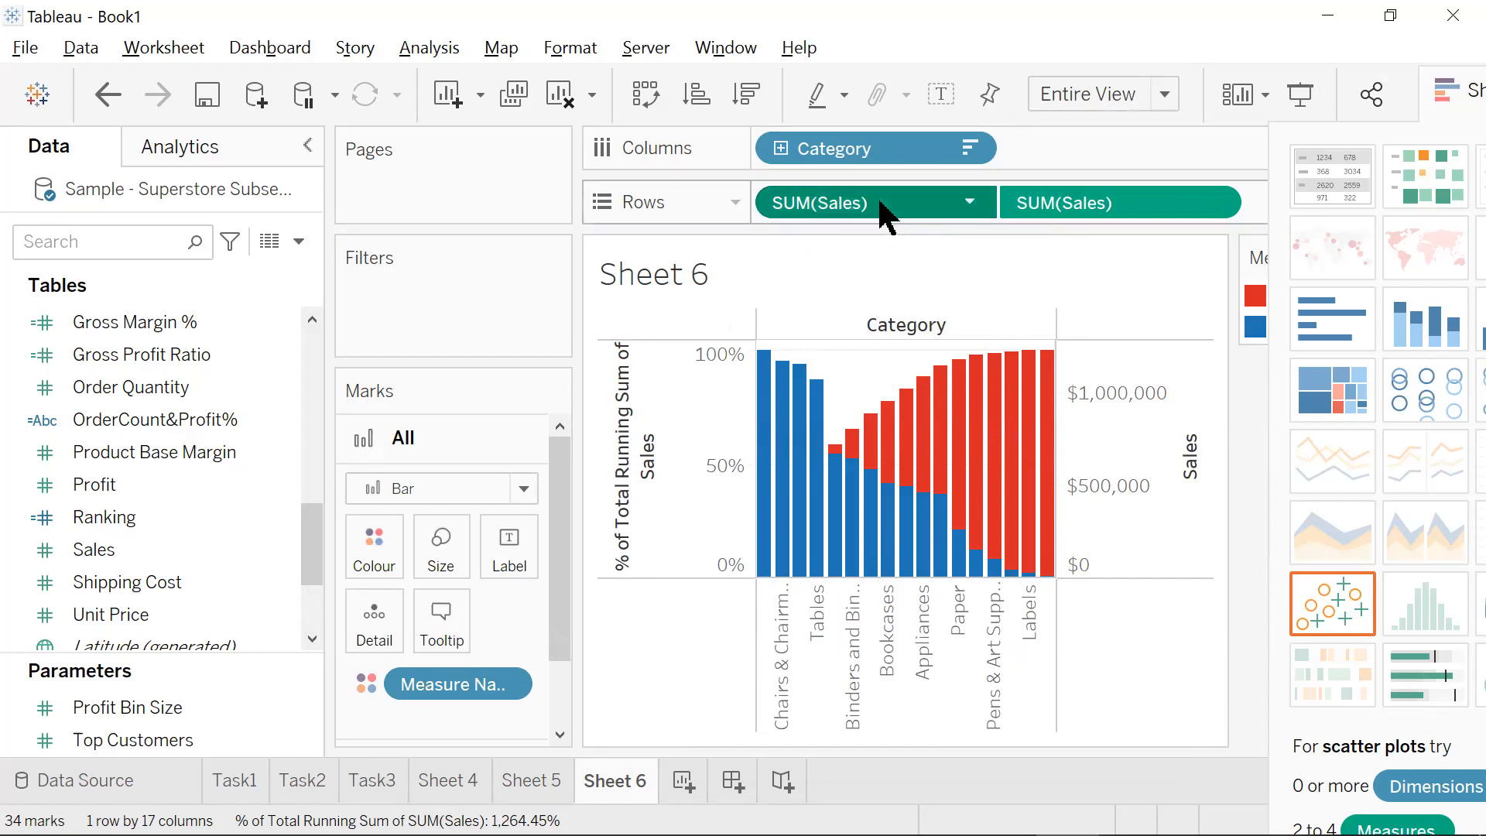
pyautogui.click(1087, 203)
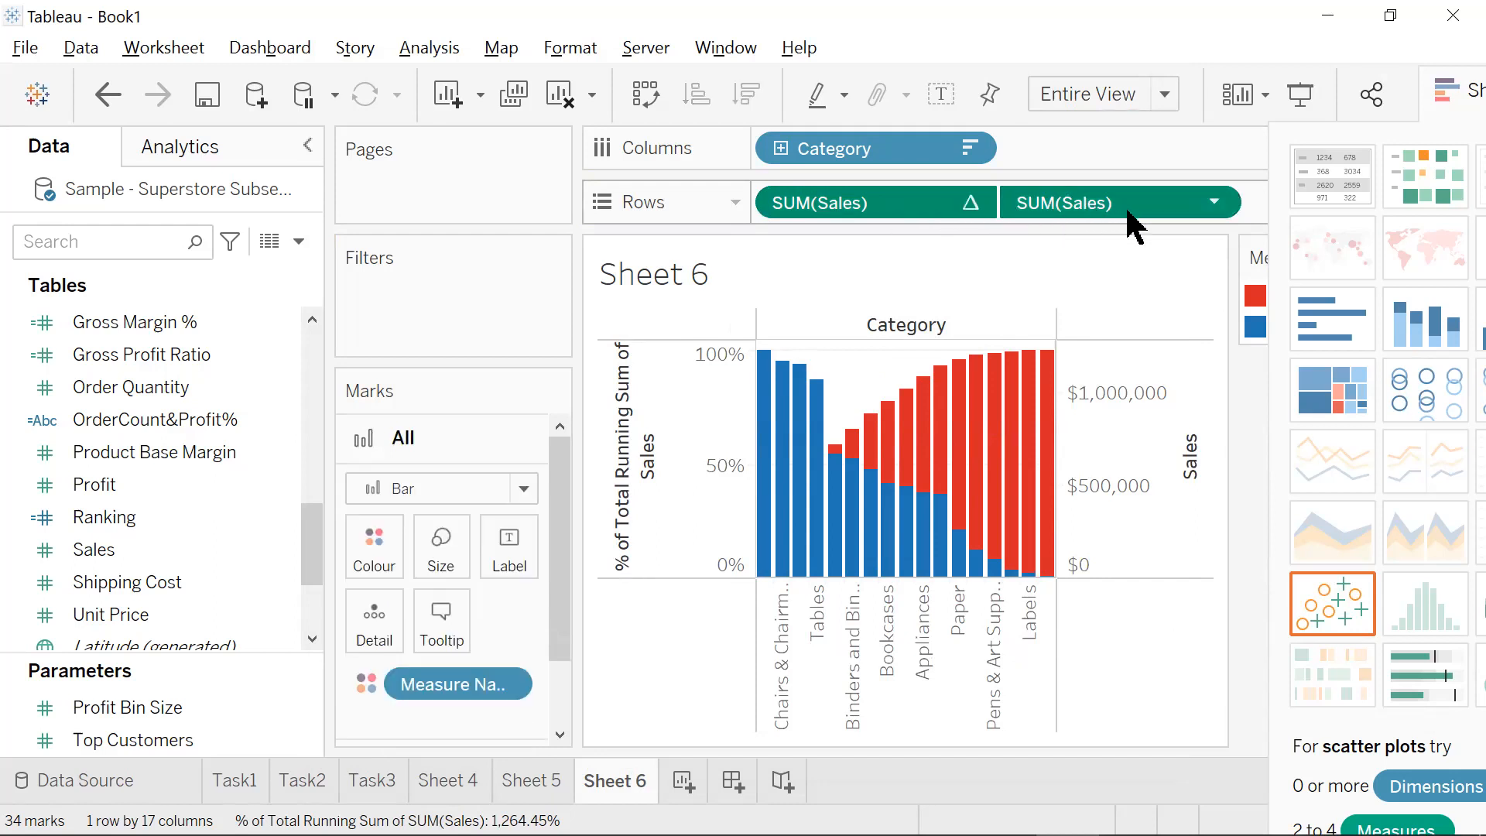
pyautogui.rightClick(1140, 208)
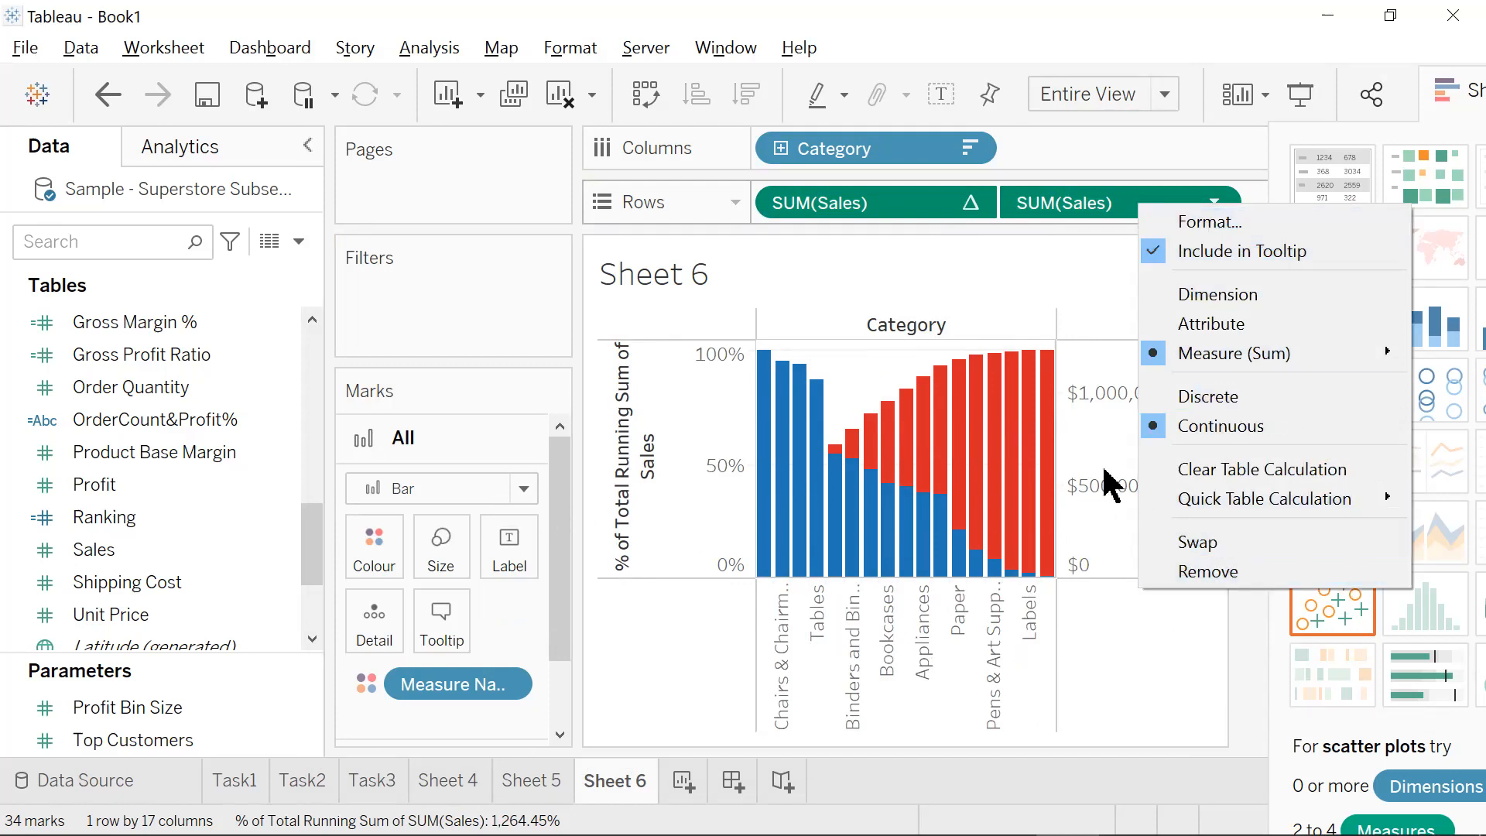
pyautogui.click(1215, 541)
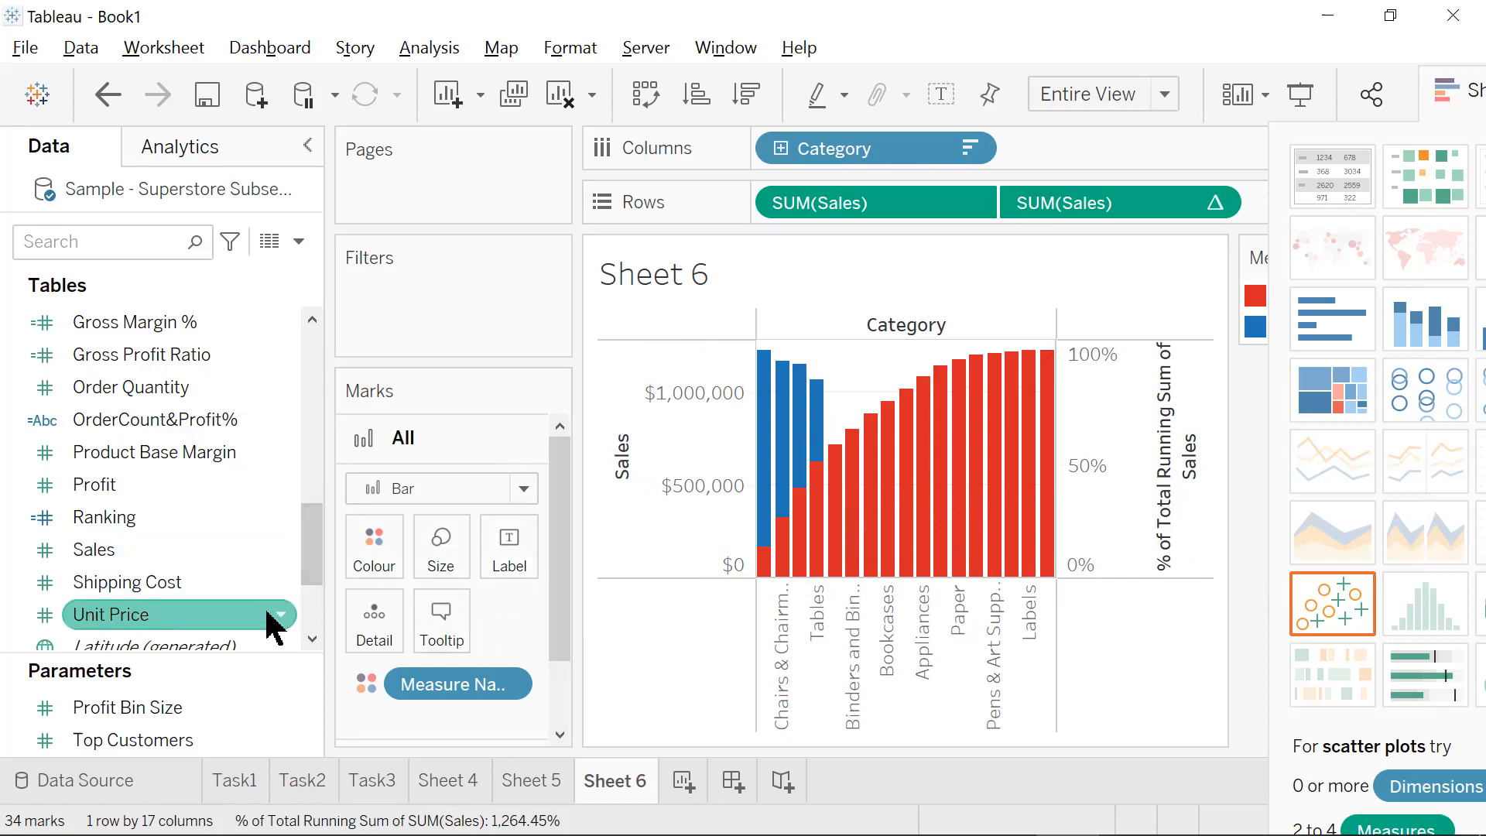
# - Assign Measure Names to Size for all marks in the dual-axis chart
pyautogui.moveTo(308, 577); pyautogui.dragTo(302, 504)
pyautogui.click(184, 438)
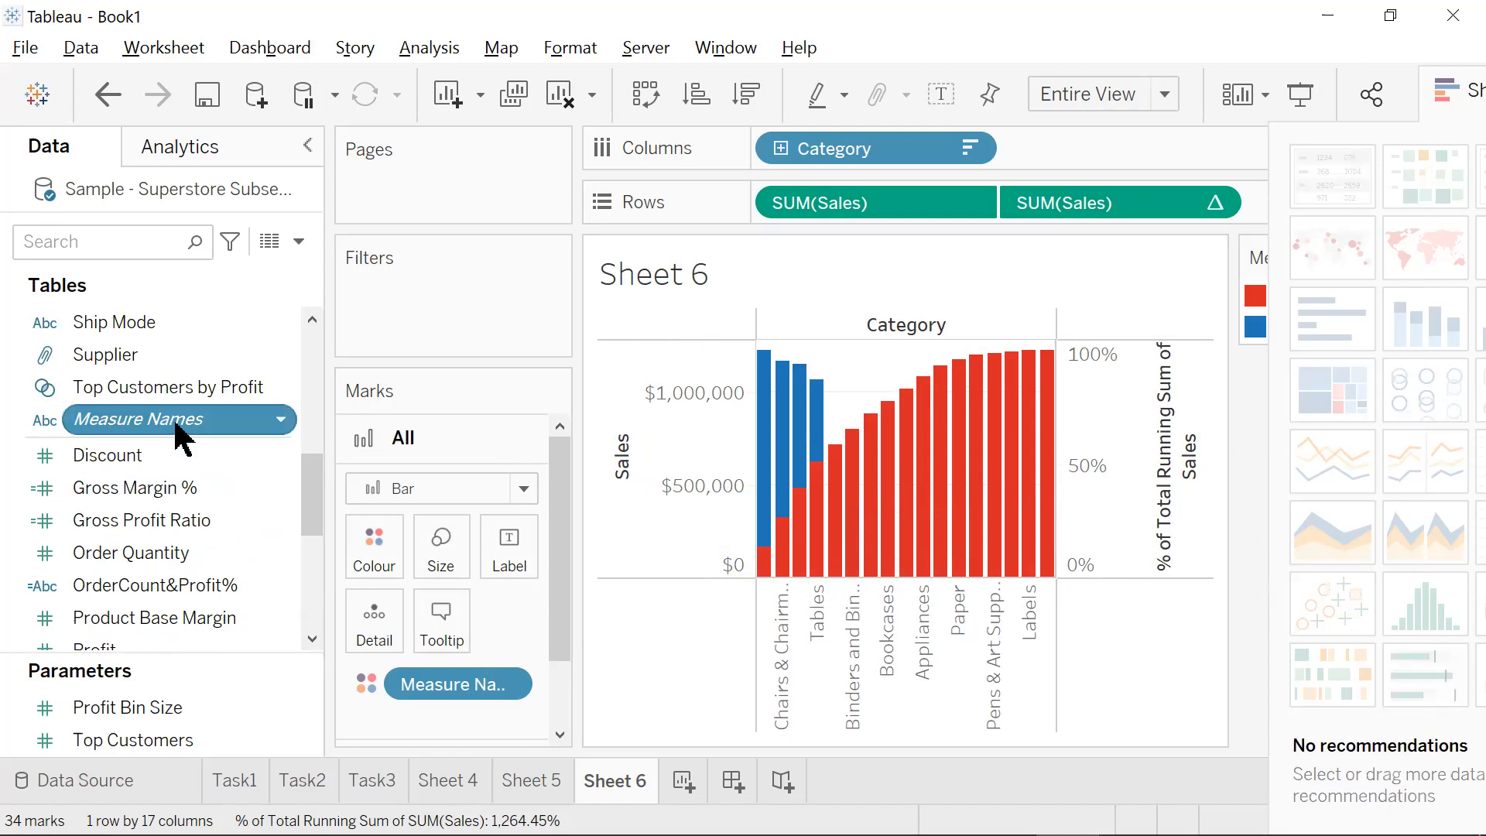
pyautogui.moveTo(242, 428); pyautogui.dragTo(442, 556)
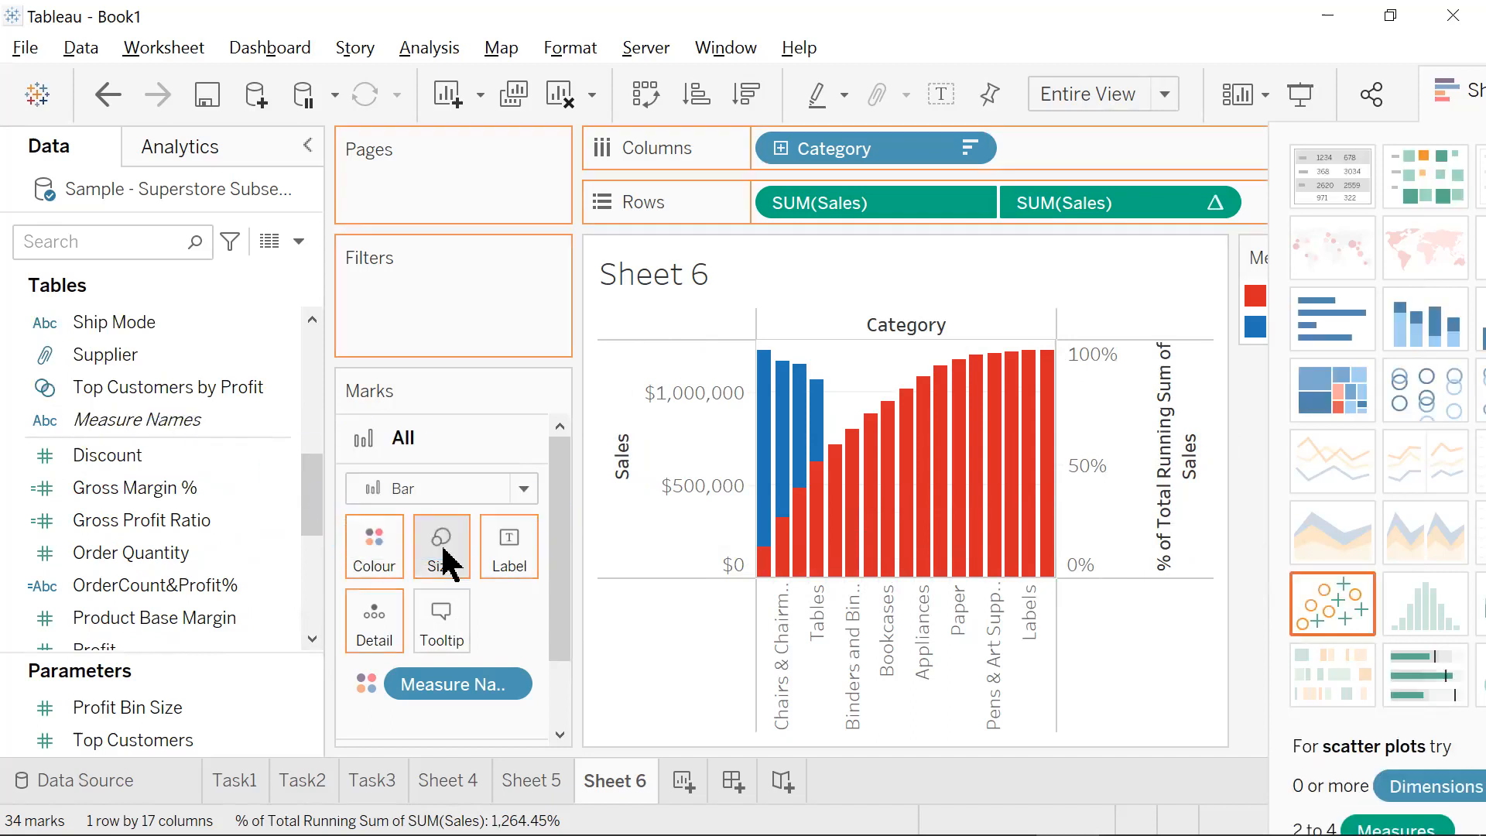